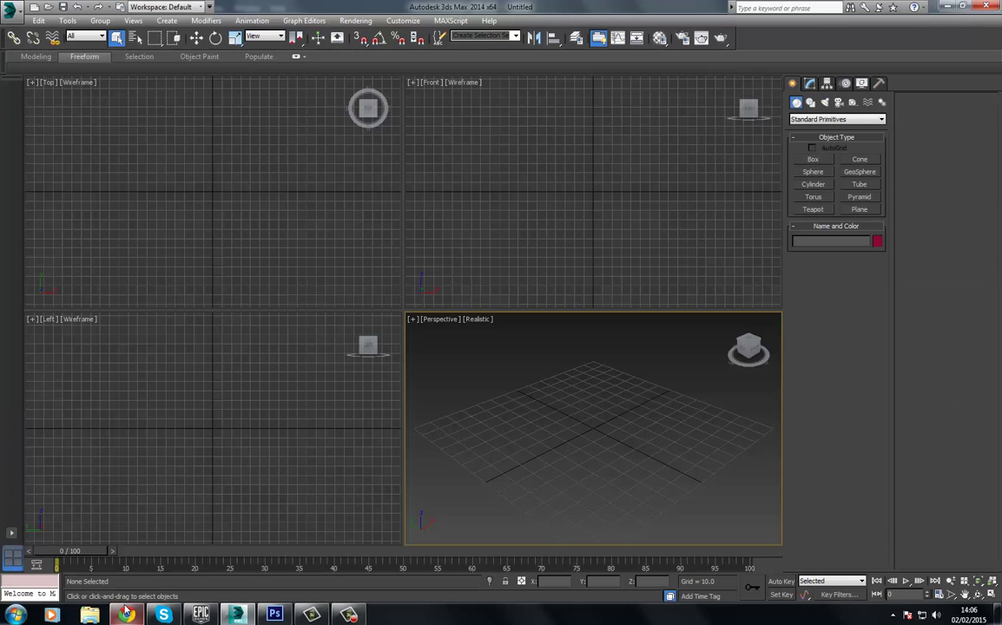
# Read through the Unreal Engine Creating Cubemaps guide, then bring up the '360 panorama tileable' image results
pyautogui.click(126, 614)
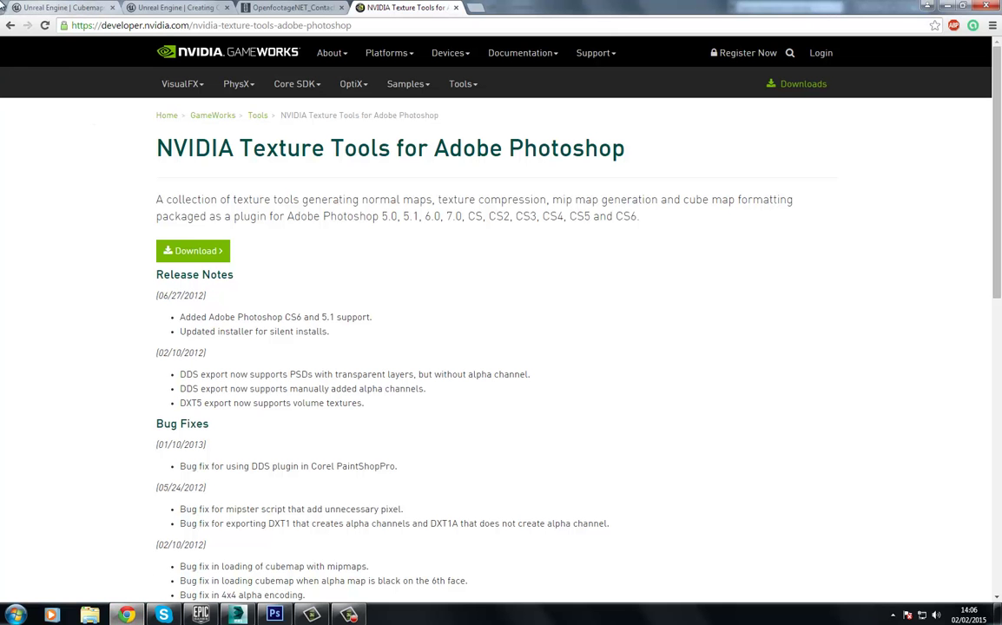
pyautogui.click(56, 7)
pyautogui.moveTo(208, 50)
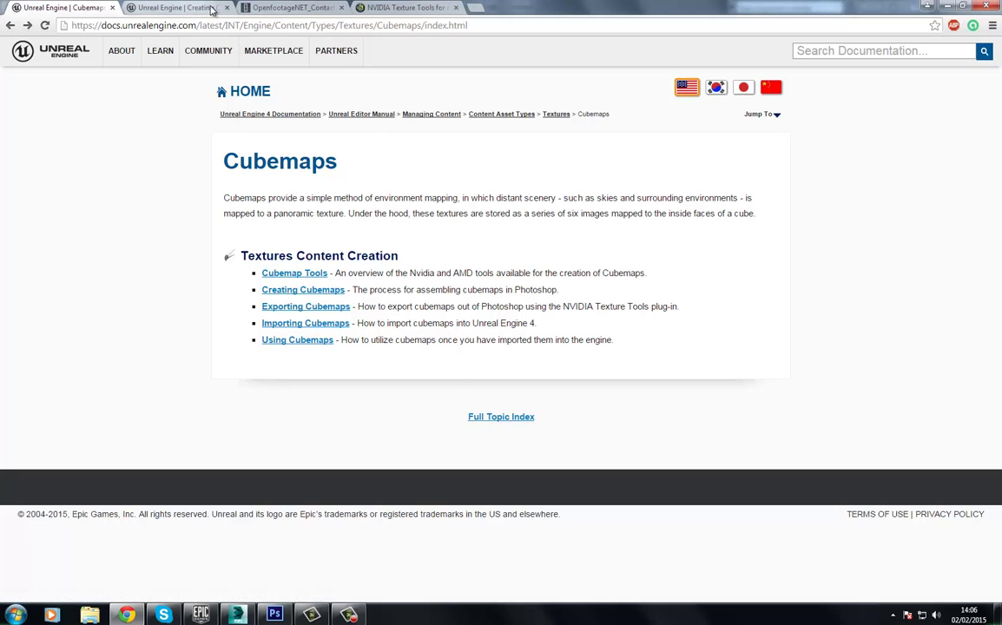
pyautogui.click(182, 8)
pyautogui.scroll(-5, 178, 308)
pyautogui.scroll(-15, 130, 323)
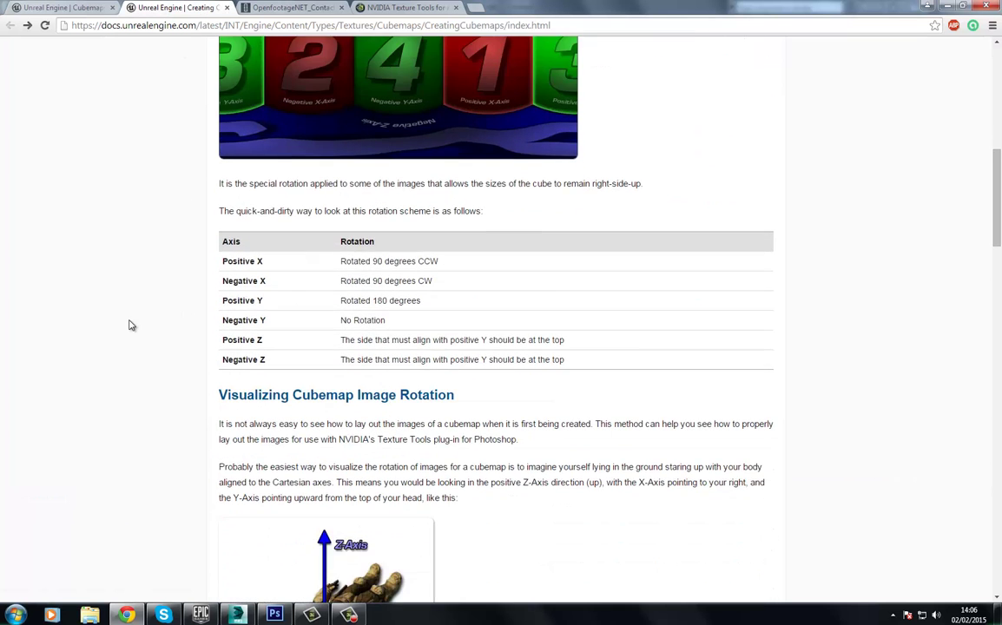
pyautogui.scroll(-7, 117, 334)
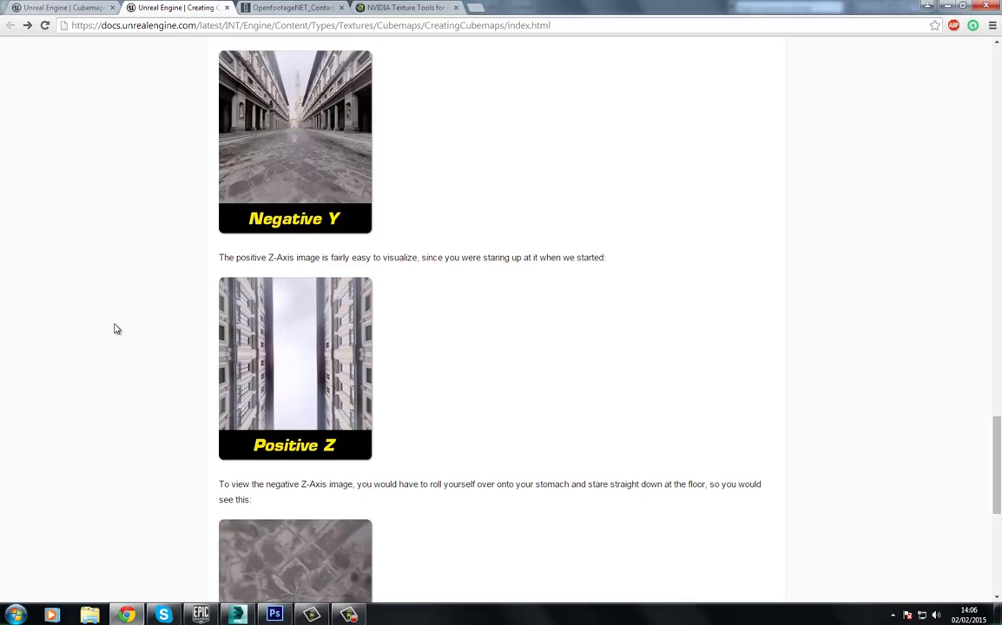
pyautogui.scroll(20, 135, 201)
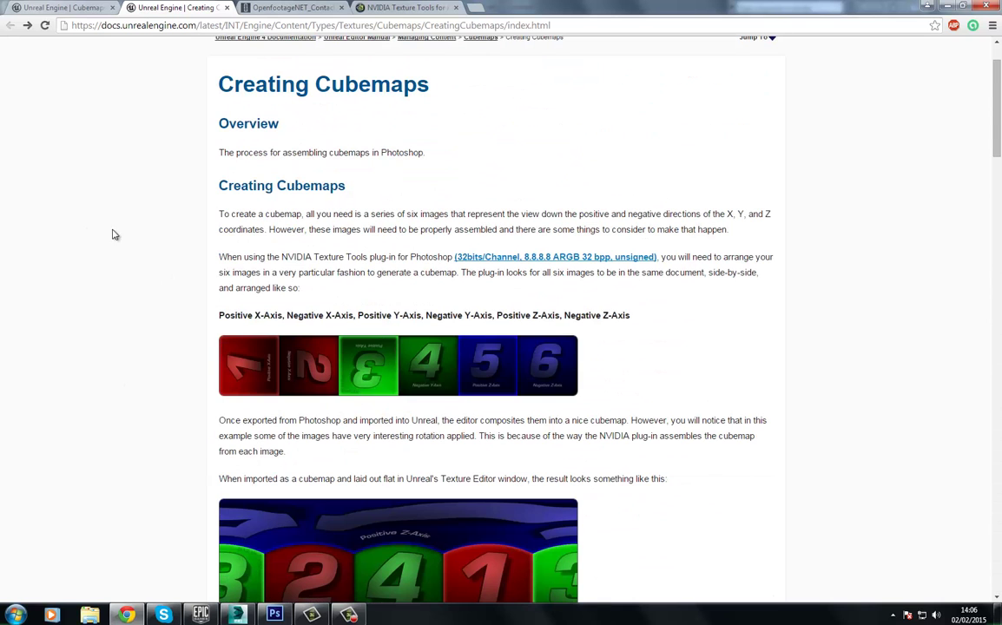
pyautogui.click(289, 7)
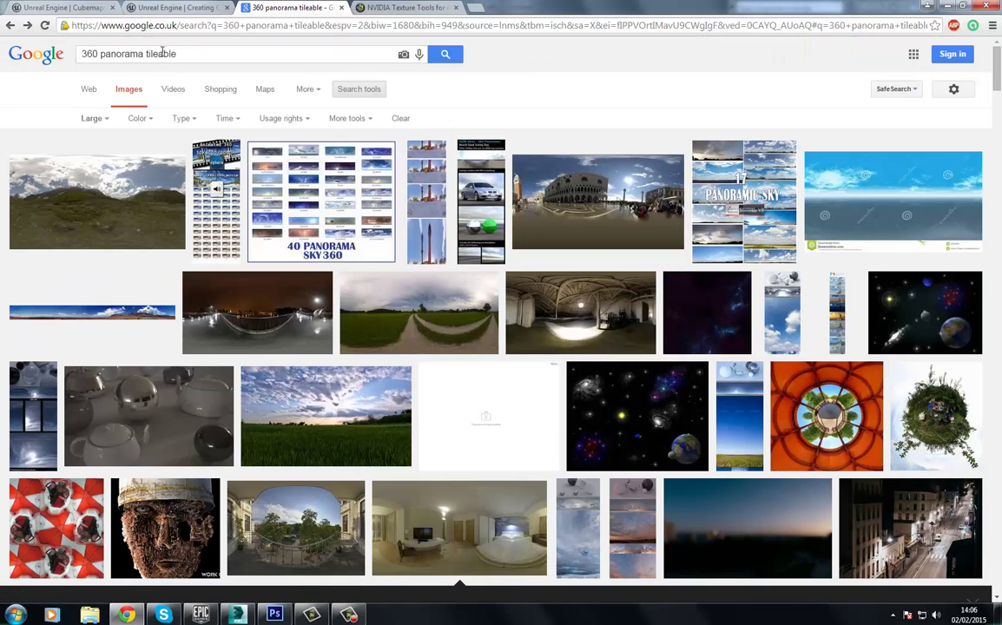
# Look over the panorama search and the NVIDIA Texture Tools page, then return to 3ds Max
pyautogui.click(119, 54)
pyautogui.hotkey('shift', 'Left')
pyautogui.hotkey('shift', 'Left')
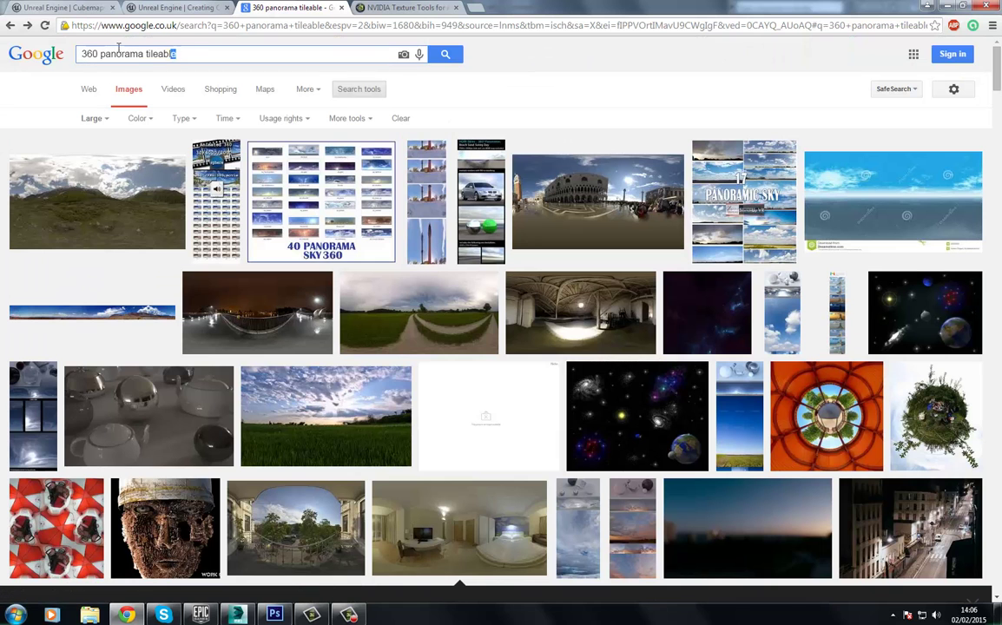
pyautogui.scroll(-6, 302, 206)
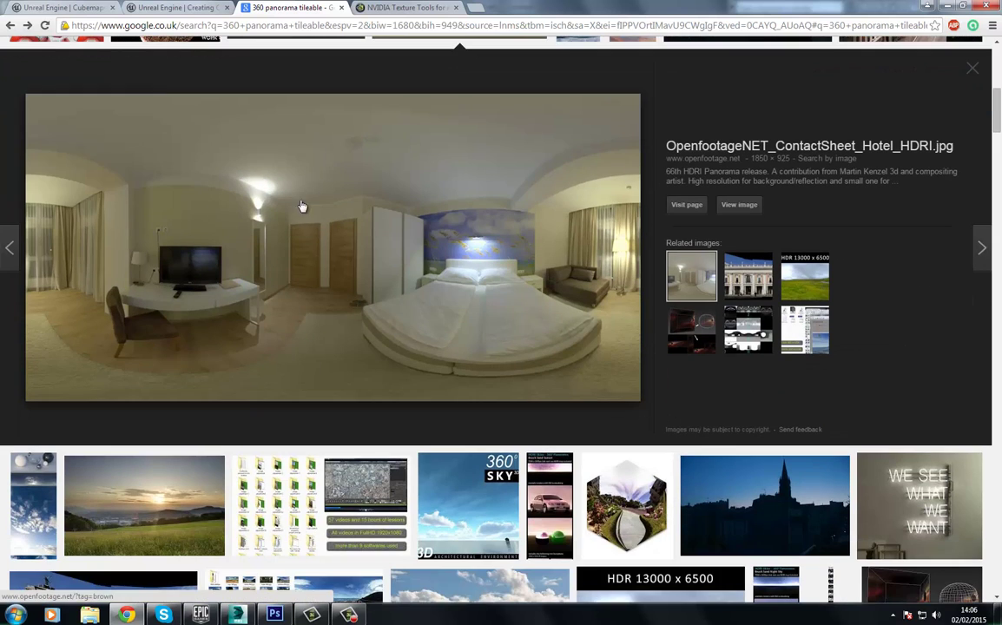
pyautogui.click(404, 8)
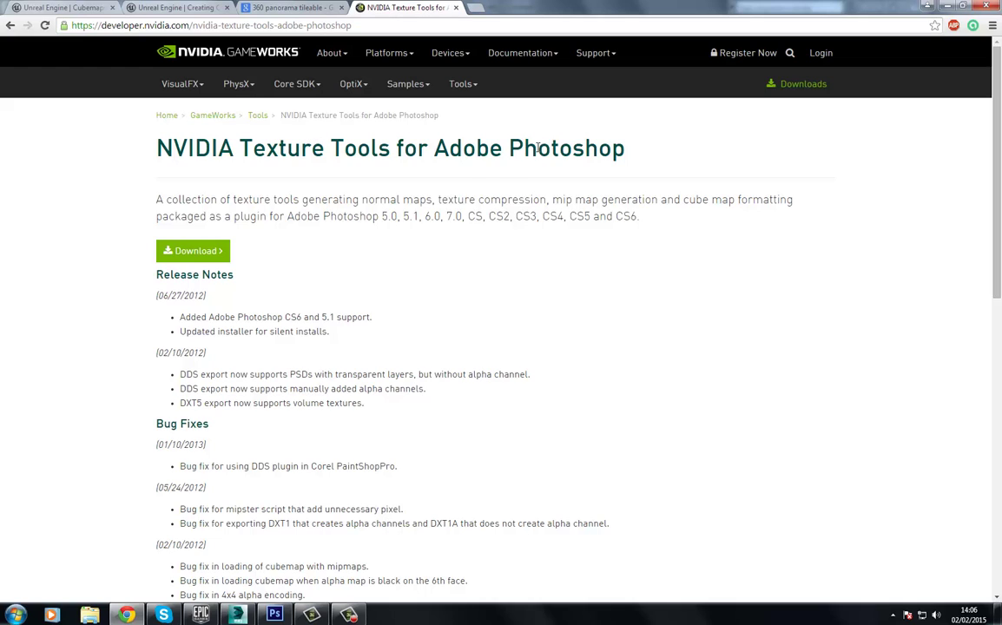
pyautogui.scroll(-6, 538, 148)
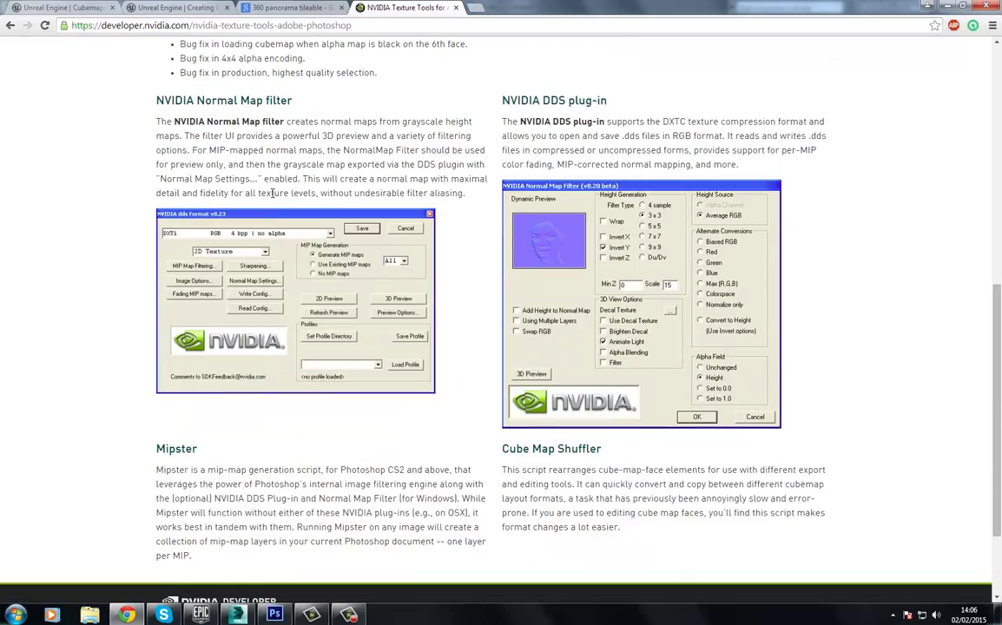
pyautogui.scroll(6, 273, 193)
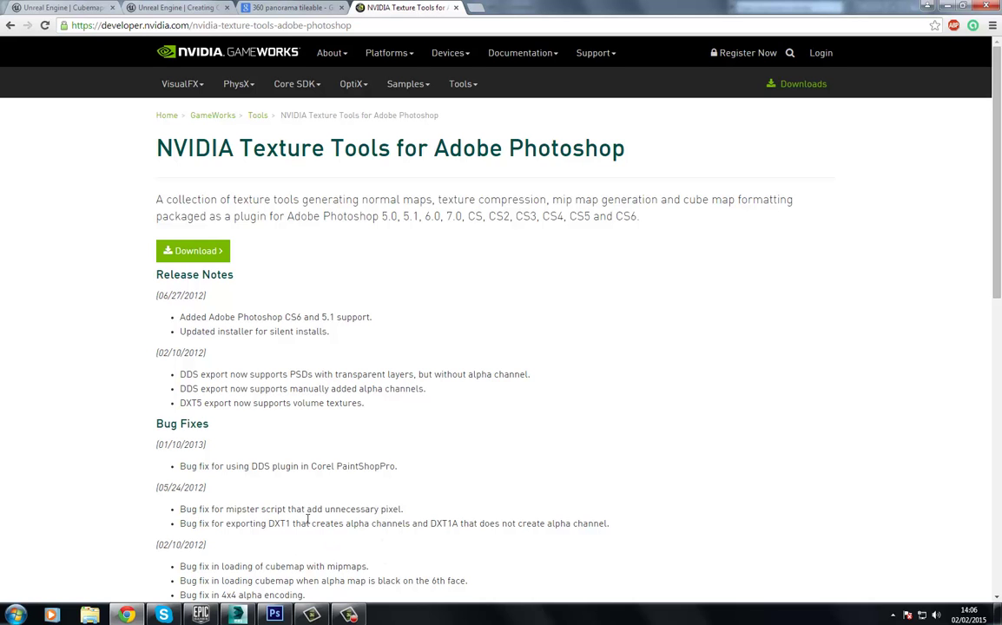
pyautogui.hotkey('alt', 'Tab')
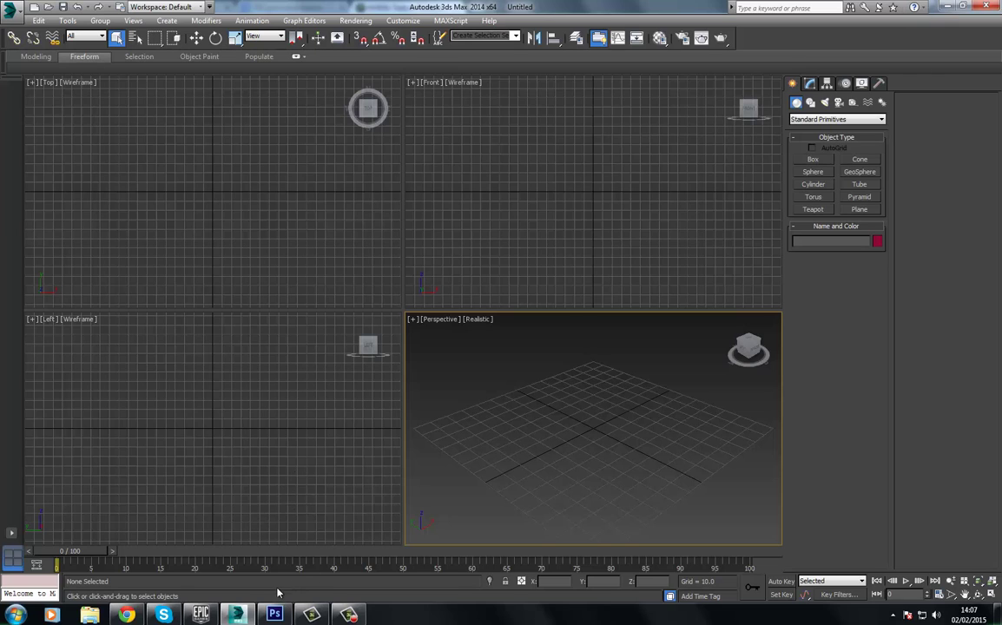
# Save the hotel panorama to the Desktop as Pano, a 24 bits/pixel Targa file
pyautogui.click(274, 614)
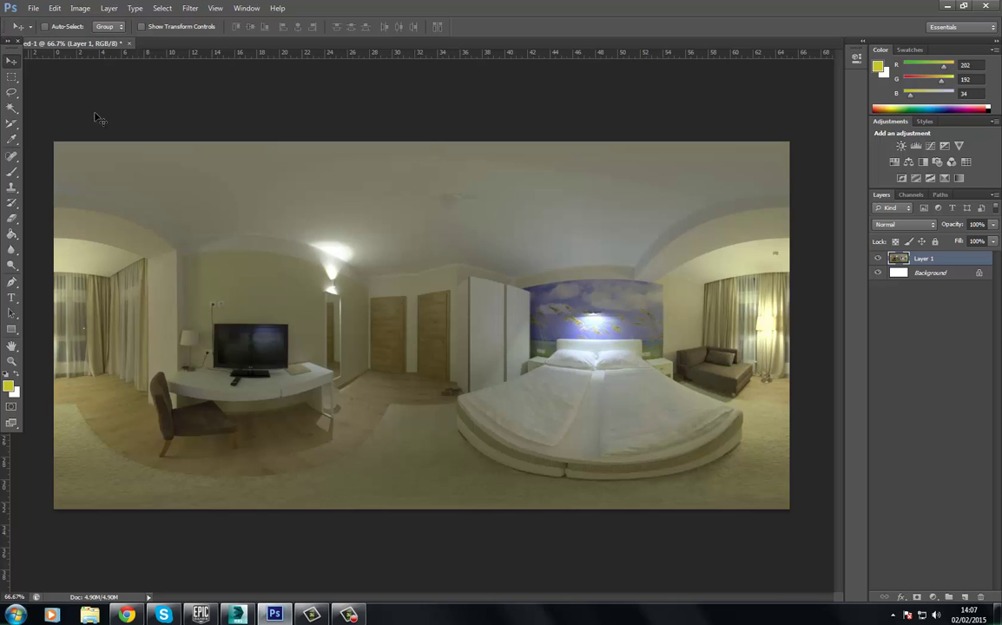
pyautogui.click(33, 8)
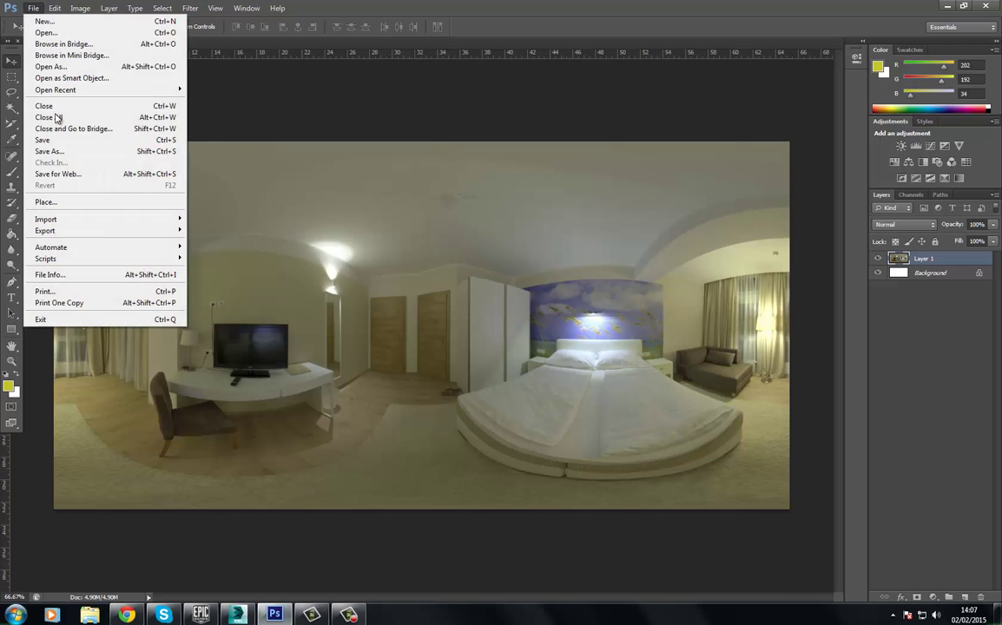
pyautogui.click(49, 151)
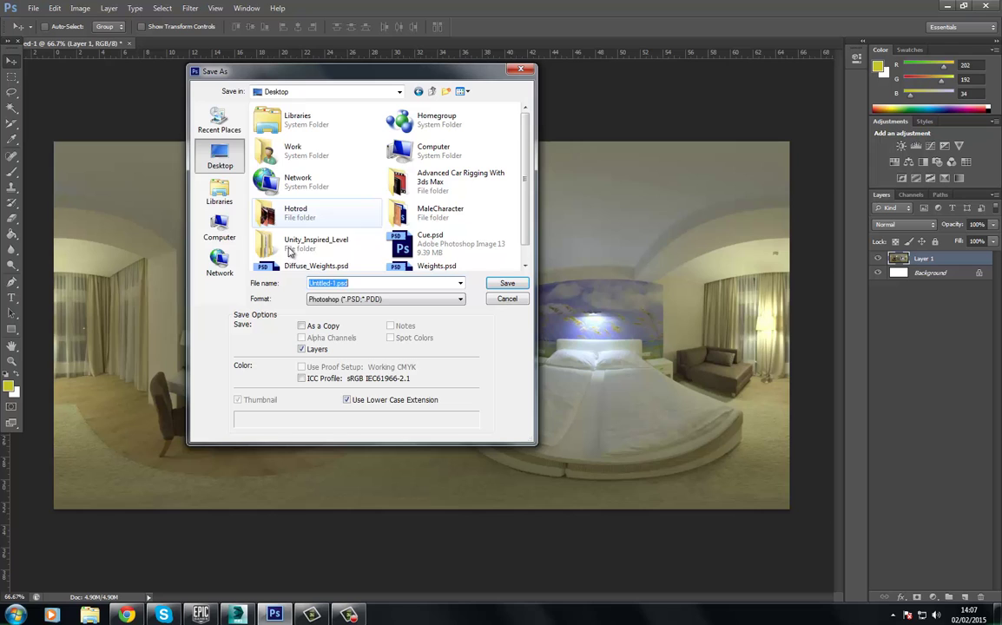
pyautogui.click(331, 299)
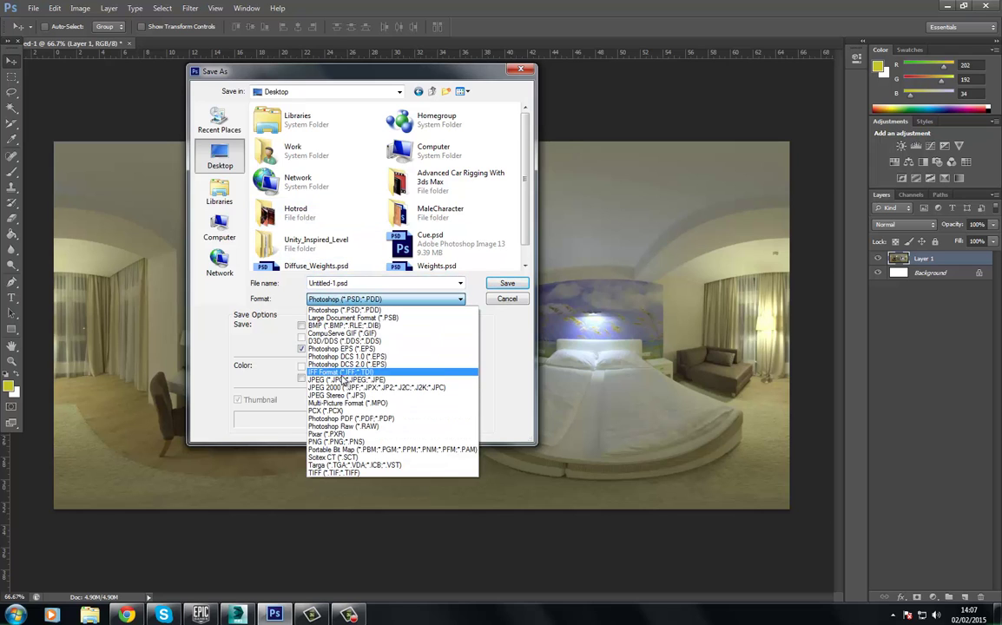
pyautogui.click(354, 464)
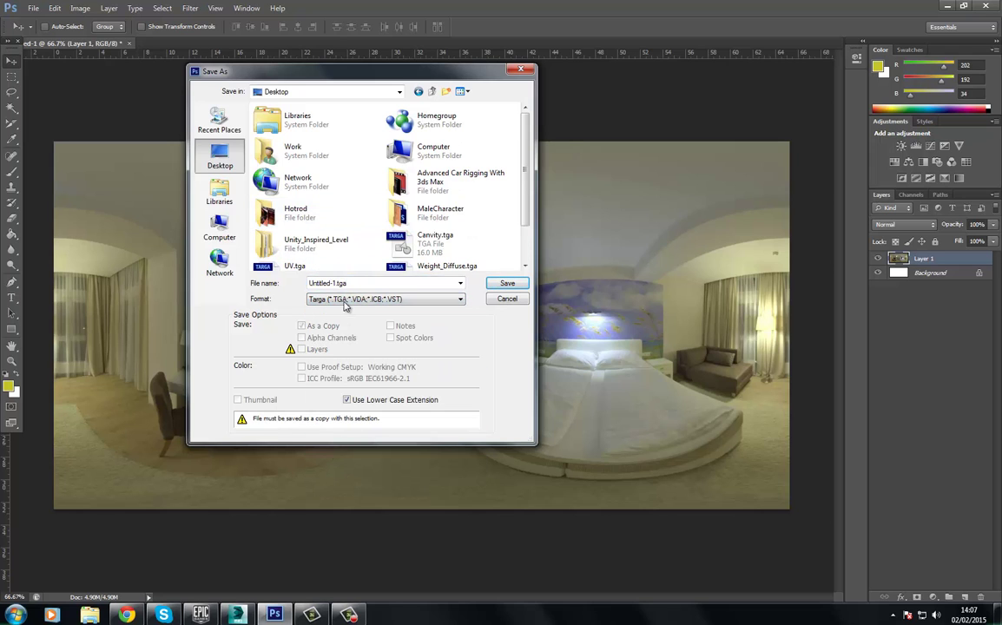
pyautogui.doubleClick(330, 283)
pyautogui.write('Pano')
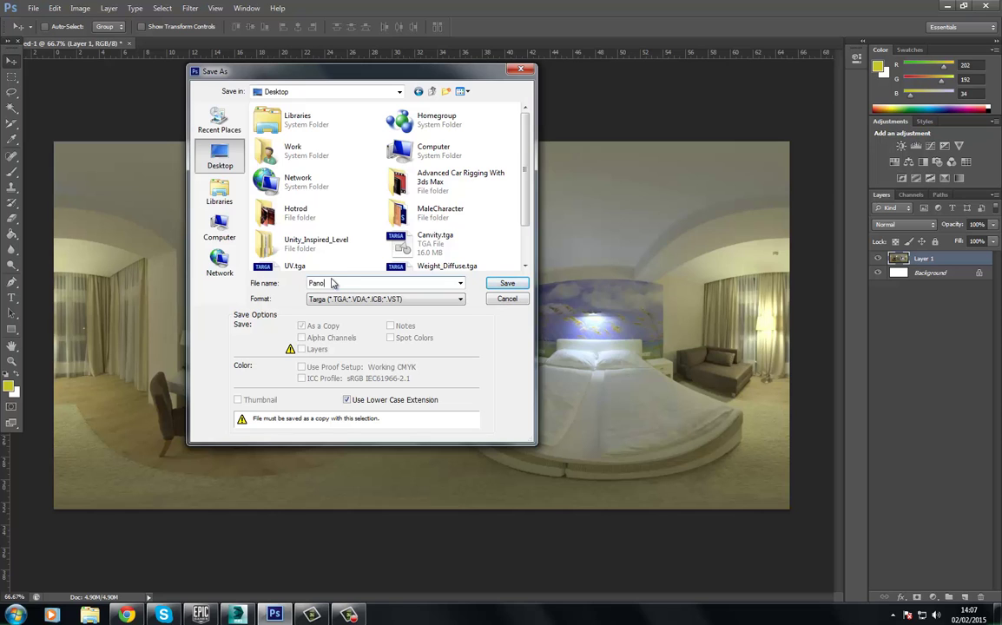
pyautogui.press('Return')
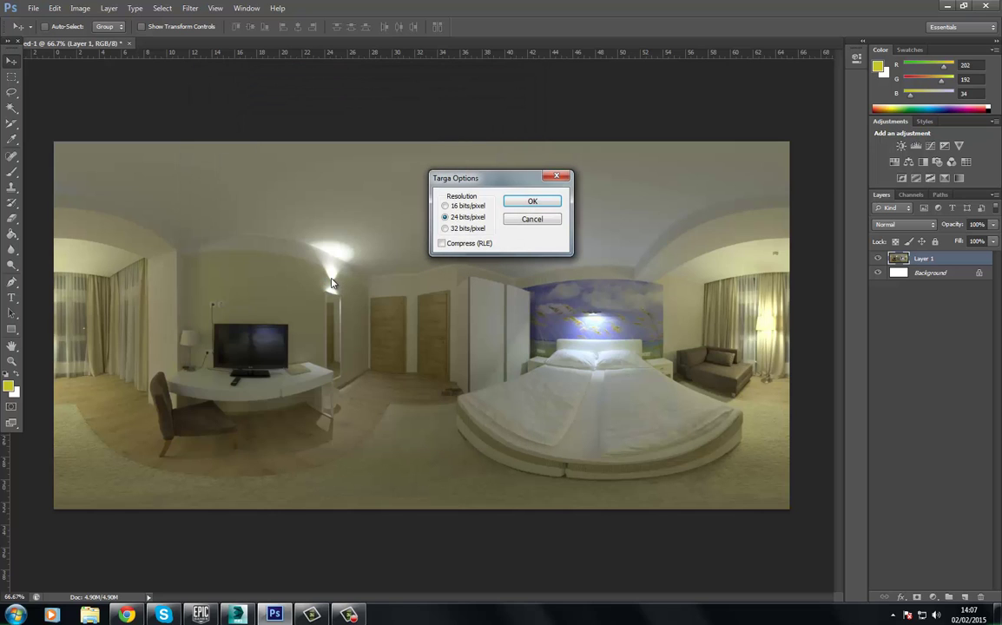
pyautogui.click(529, 201)
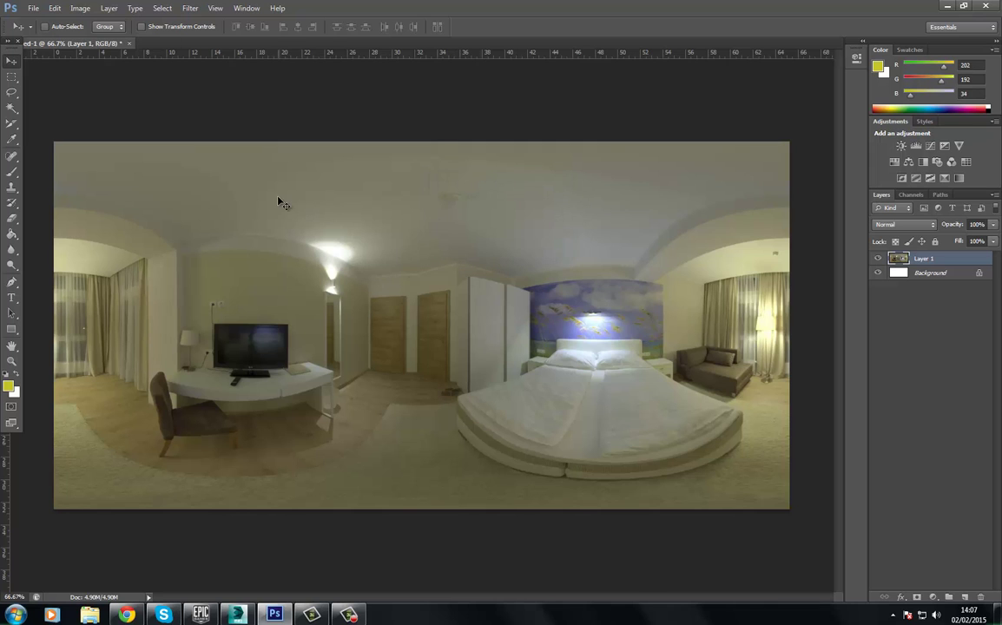
# Create a sphere in the maximized Perspective view and zero its X and Y position
pyautogui.hotkey('alt', 'Tab')
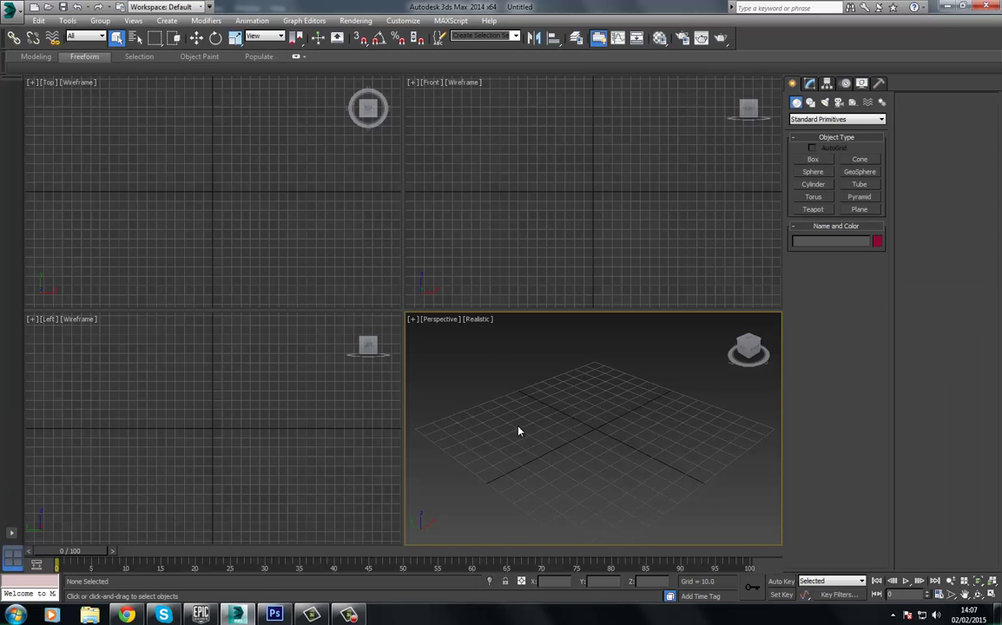
pyautogui.hotkey('alt', 'w')
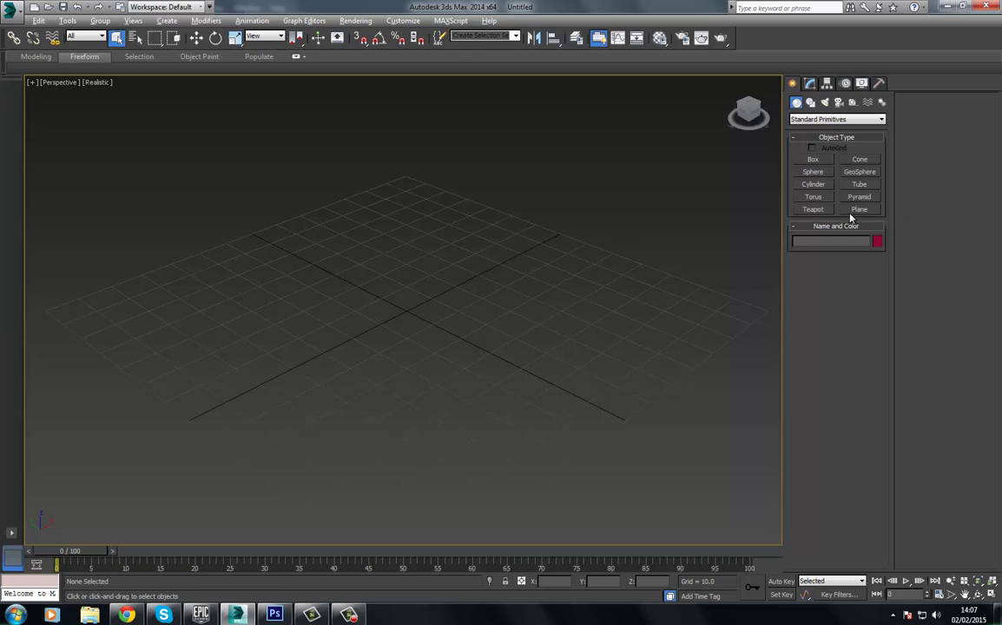
pyautogui.click(813, 172)
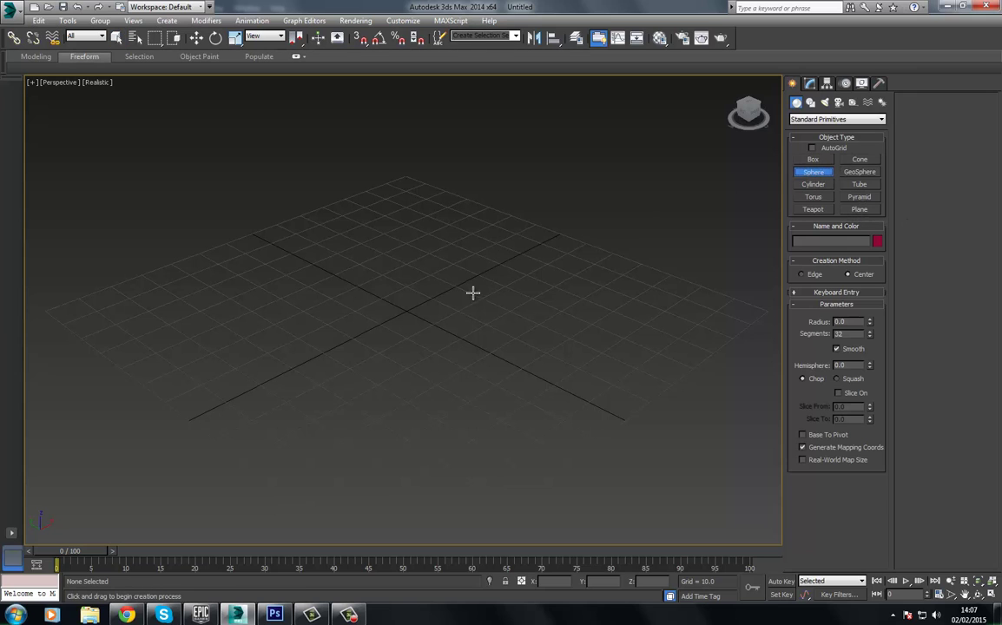
pyautogui.moveTo(407, 309); pyautogui.dragTo(594, 321)
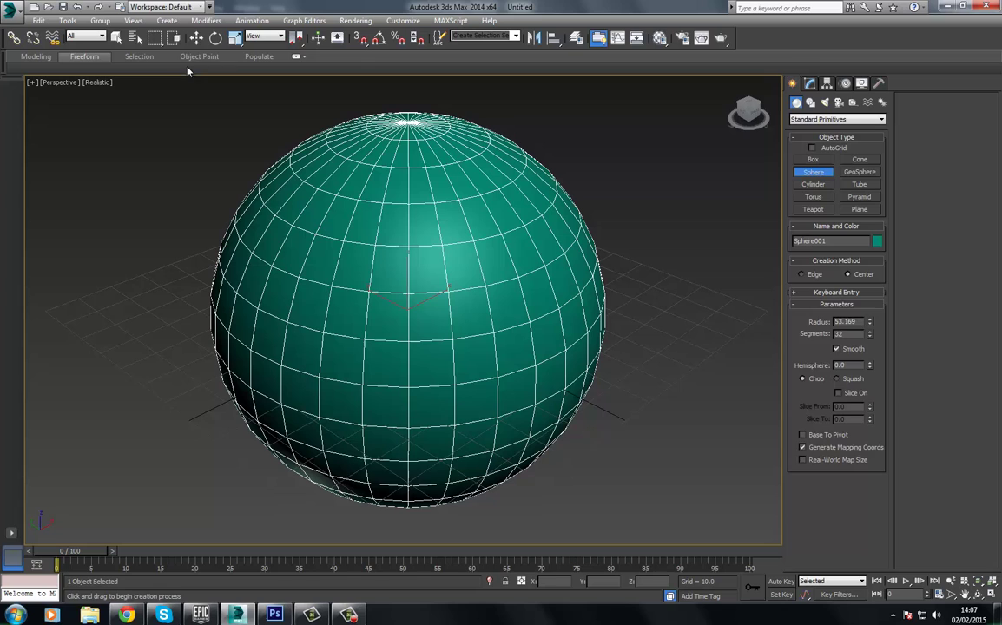
pyautogui.click(196, 38)
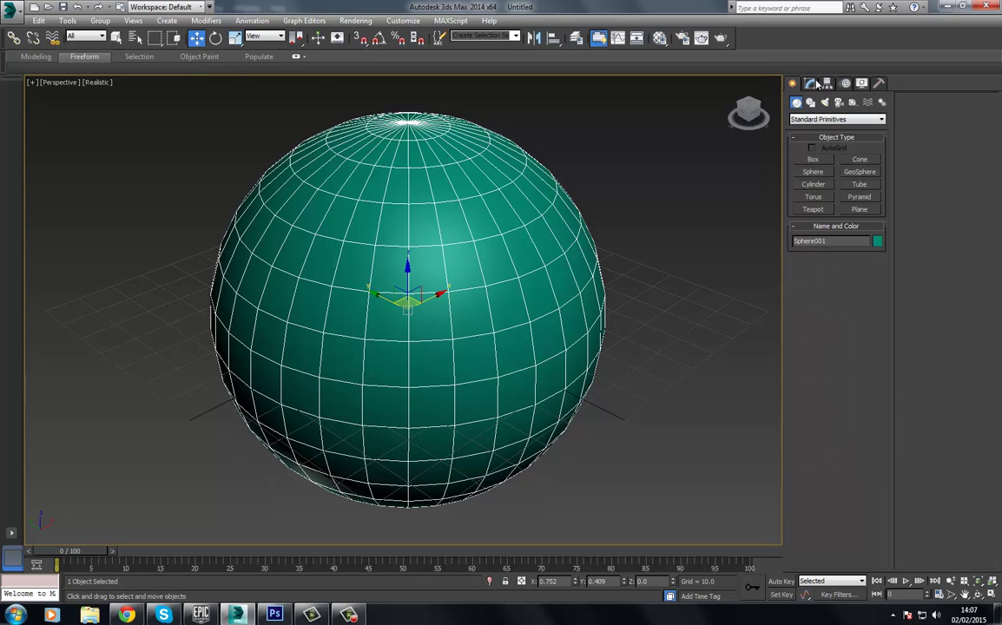
pyautogui.rightClick(573, 581)
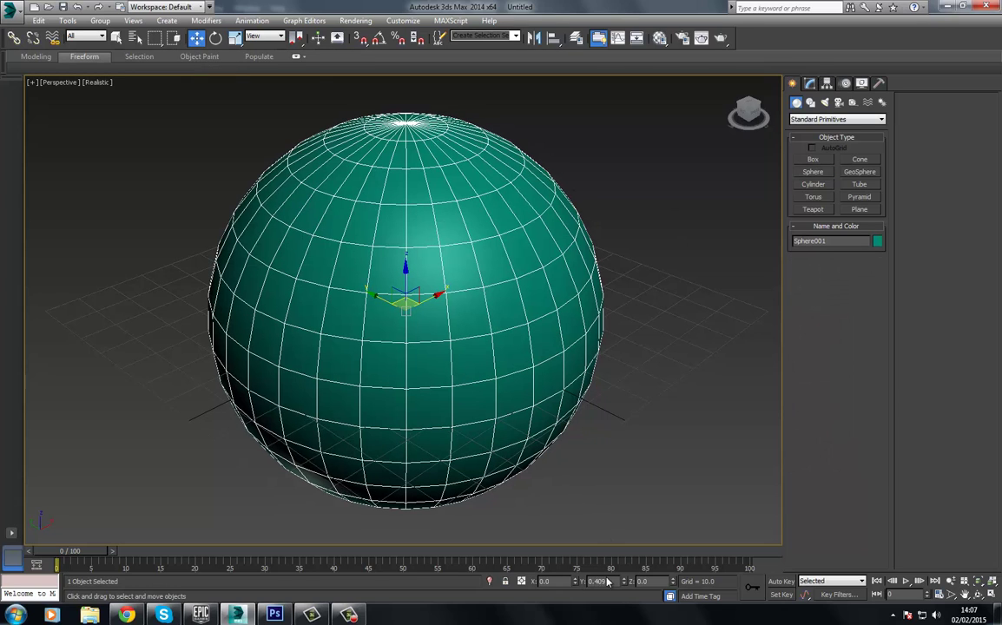
pyautogui.rightClick(624, 581)
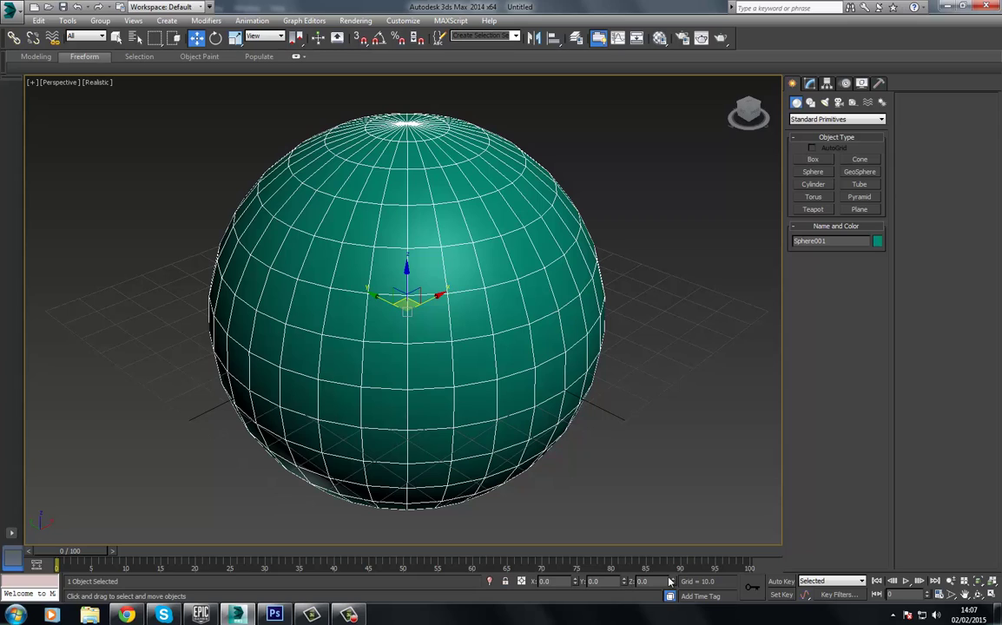
# Give the sphere a radius of 10000 and 100 segments
pyautogui.click(809, 83)
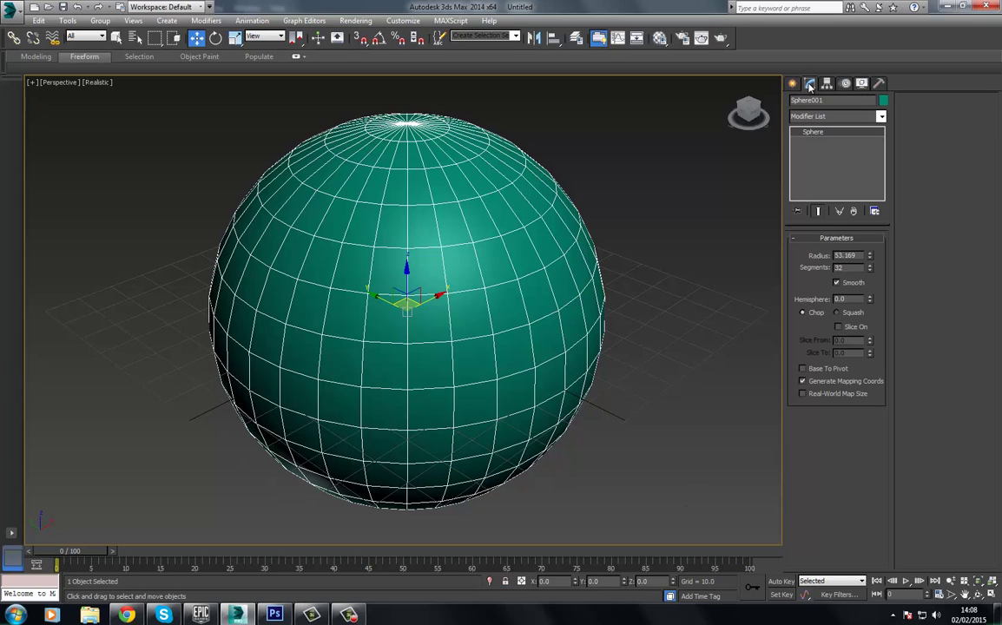
pyautogui.doubleClick(857, 254)
pyautogui.press('Return')
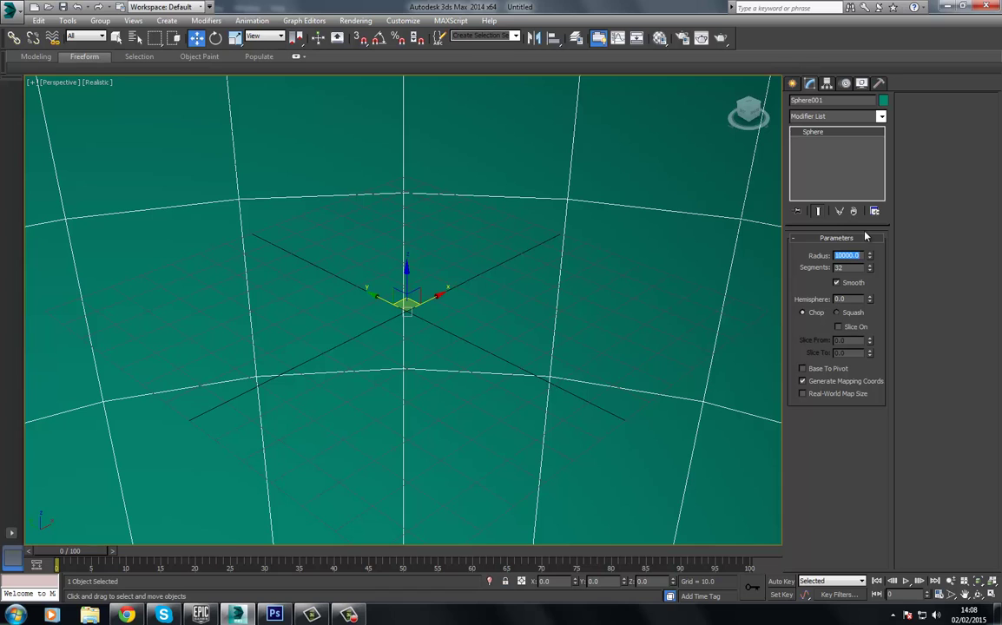
pyautogui.press('Tab')
pyautogui.write('100')
pyautogui.press('Return')
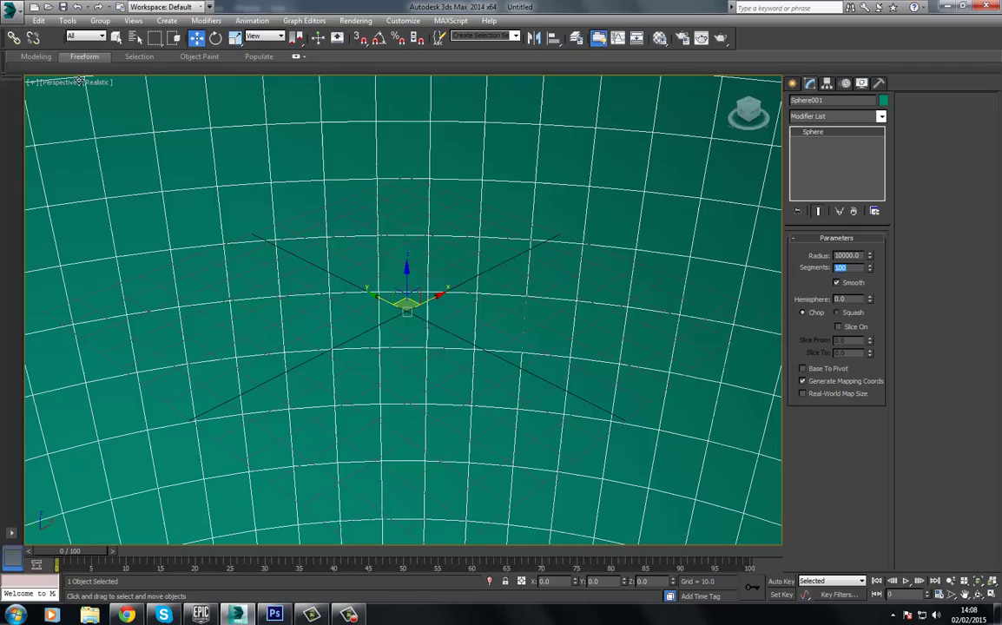
# Convert the sphere to Editable Poly and flip its element's faces to point inward
pyautogui.keyDown('alt'); pyautogui.moveTo(382, 330); pyautogui.dragTo(359, 240, button='middle'); pyautogui.keyUp('alt')
pyautogui.scroll(-10, 322, 251)
pyautogui.rightClick(383, 186)
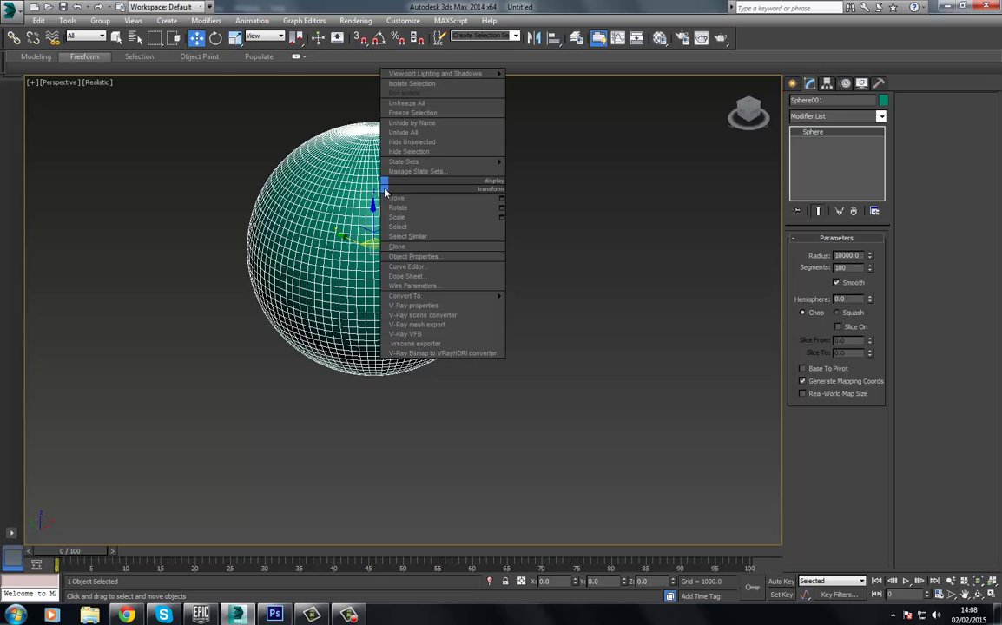
pyautogui.moveTo(500, 297)
pyautogui.click(597, 306)
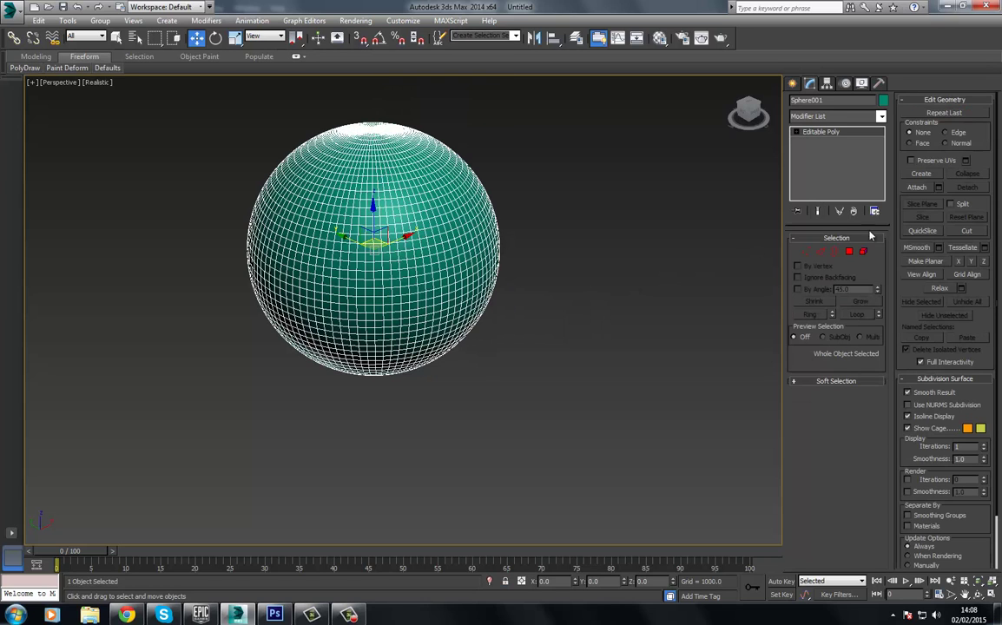
pyautogui.click(862, 251)
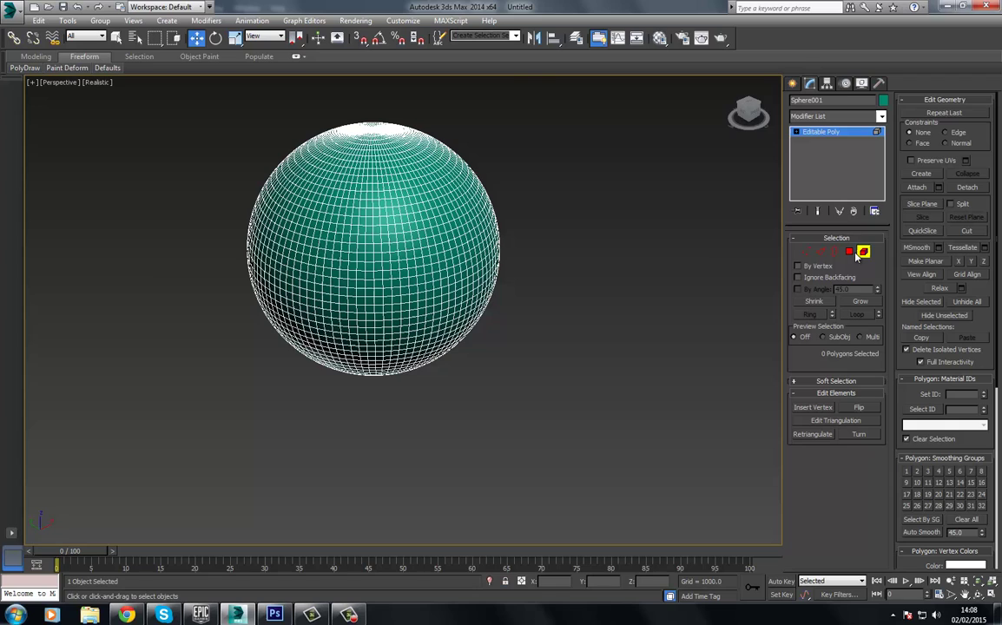
pyautogui.click(441, 189)
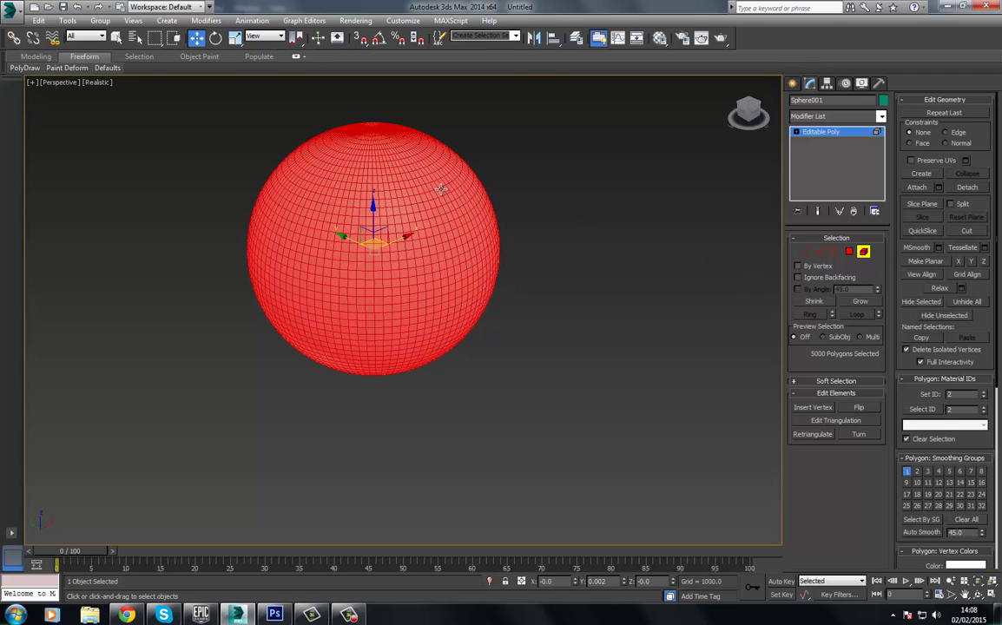
pyautogui.click(856, 412)
pyautogui.click(821, 132)
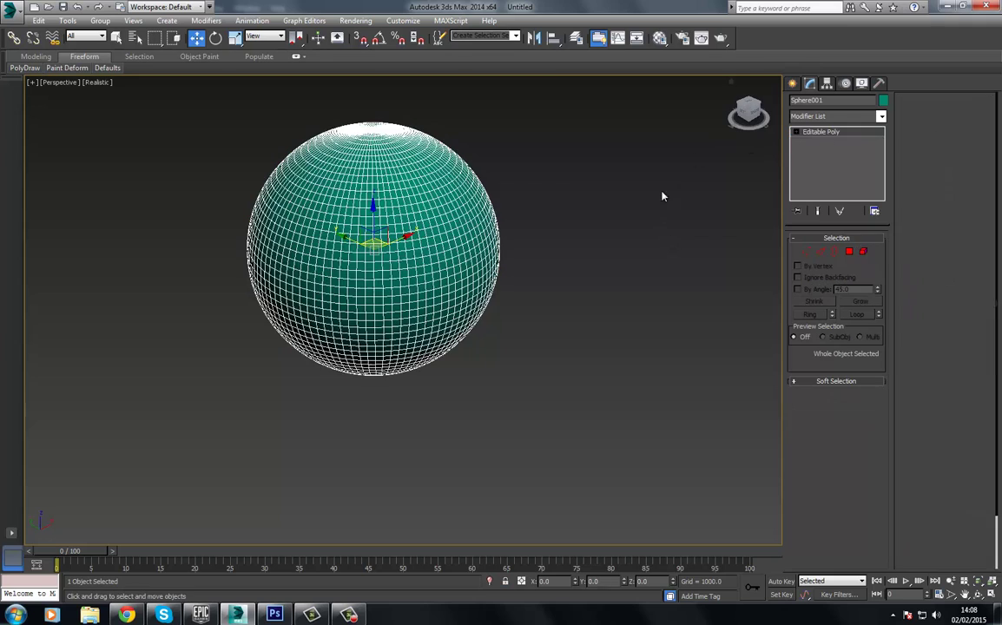
# Deselect the flipped sphere and zoom the Perspective view
pyautogui.click(661, 195)
pyautogui.scroll(8, 436, 303)
pyautogui.scroll(3, 437, 303)
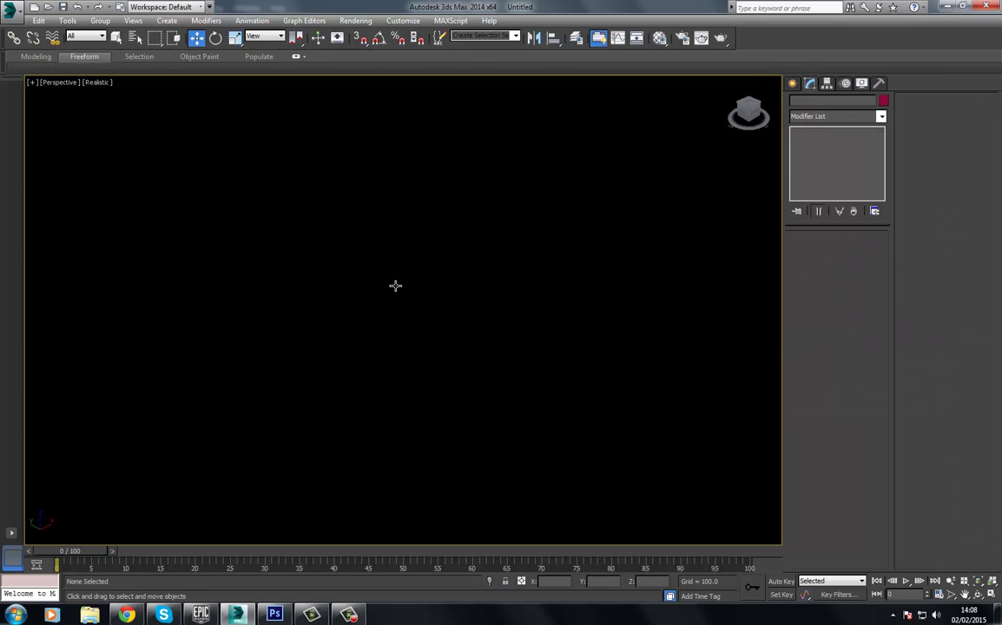
pyautogui.scroll(3, 387, 273)
pyautogui.scroll(2, 368, 262)
# Name a material Cubemap and load Pano.tga from the Desktop as its Diffuse bitmap
pyautogui.press('m')
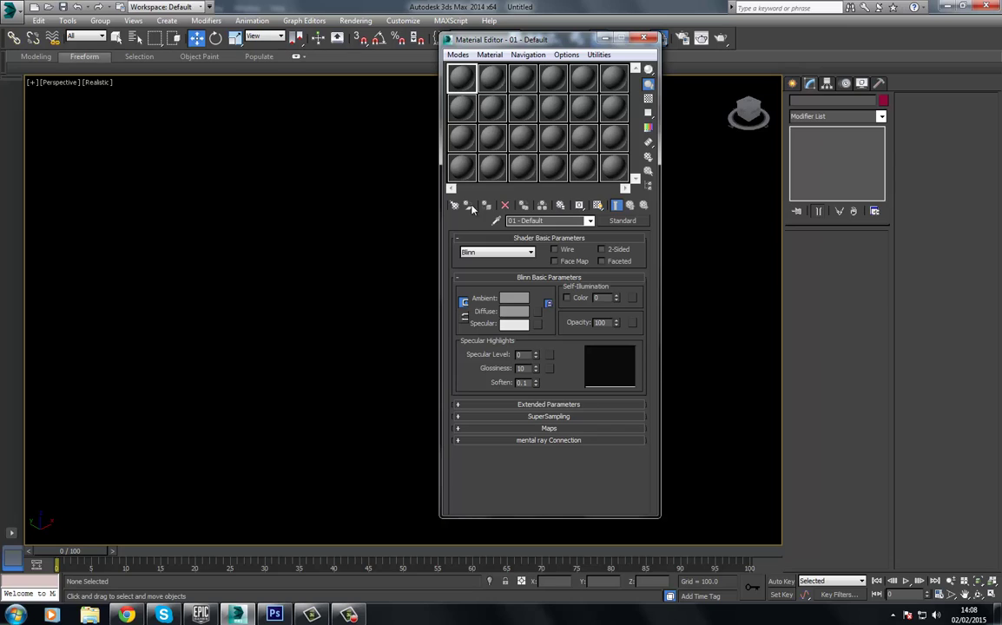
pyautogui.click(547, 220)
pyautogui.write('Cube')
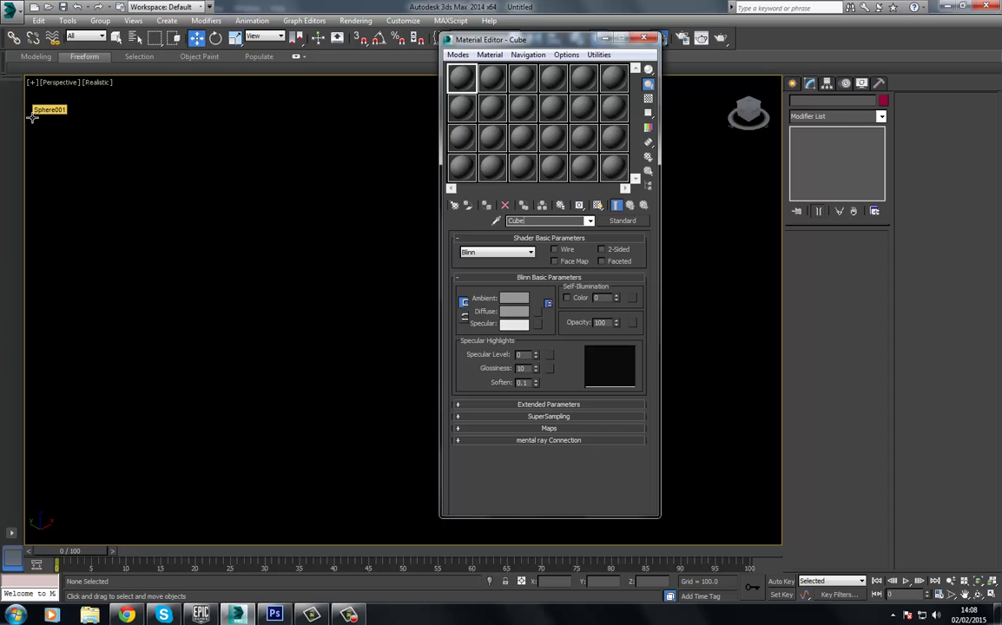
pyautogui.write('map')
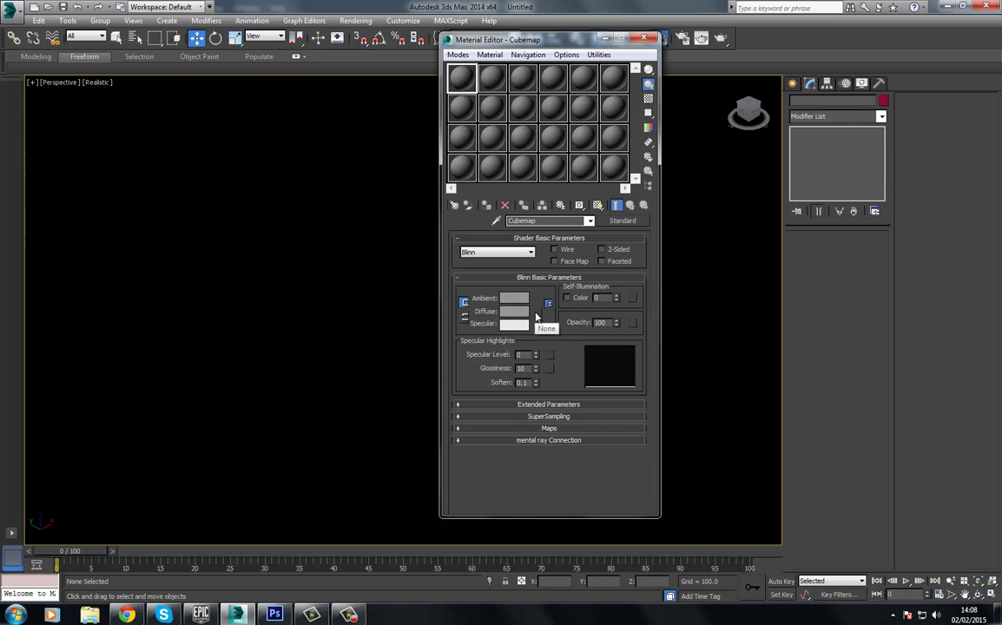
pyautogui.click(536, 316)
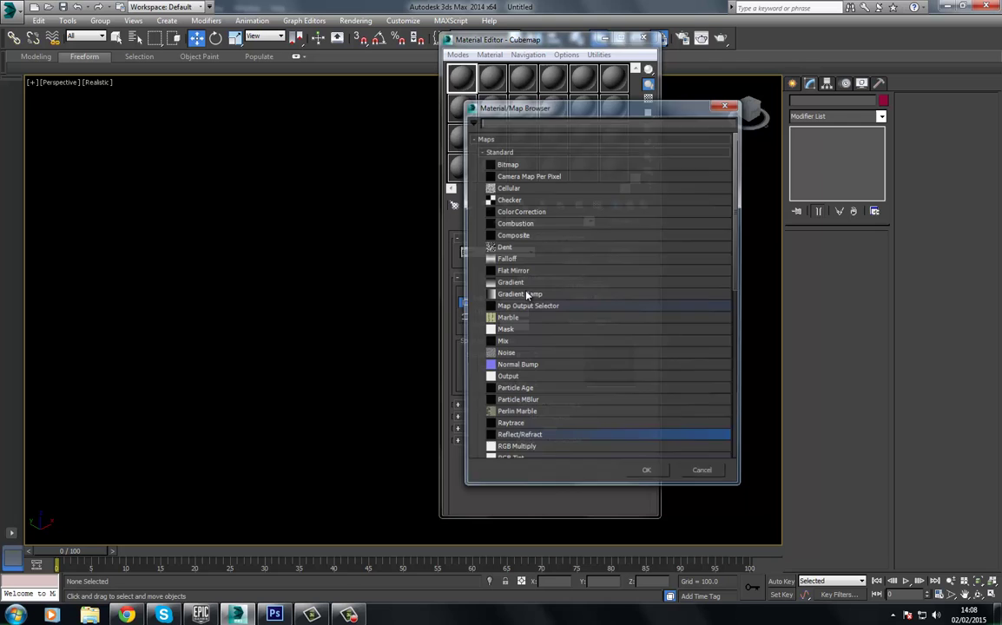
pyautogui.doubleClick(507, 164)
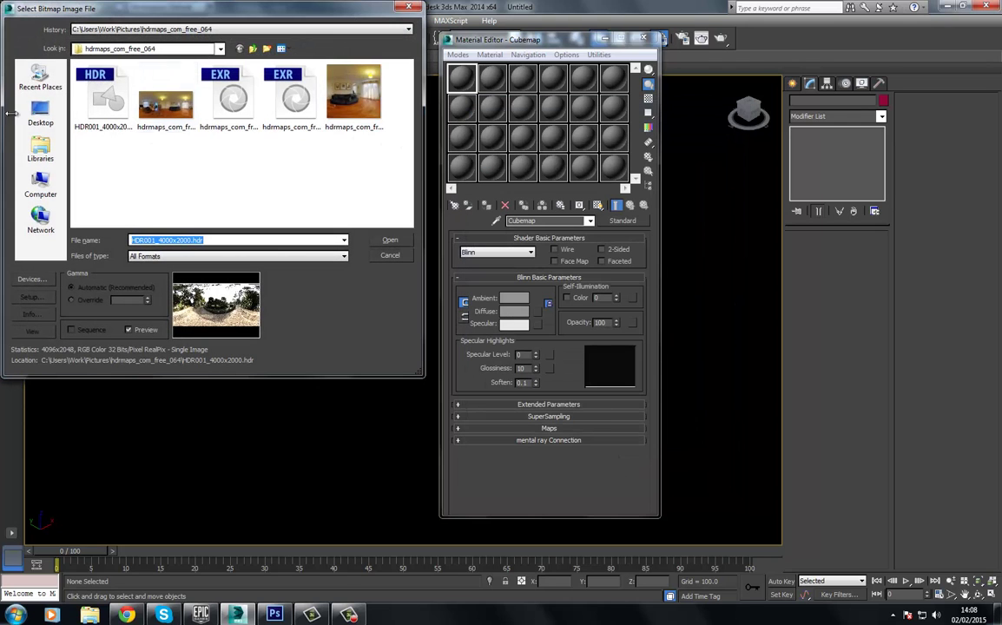
pyautogui.click(40, 113)
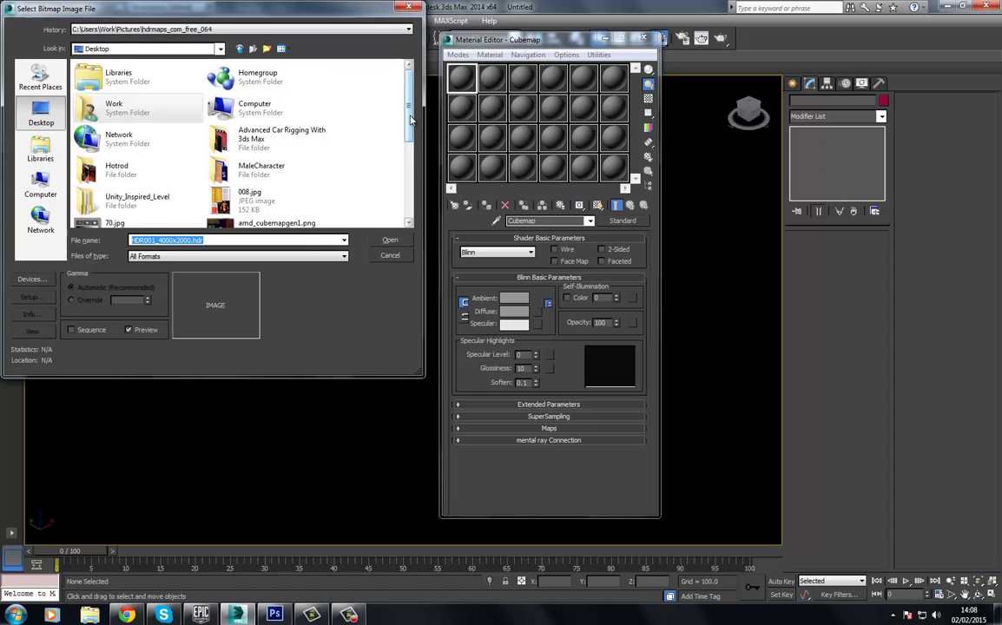
pyautogui.scroll(-5, 406, 217)
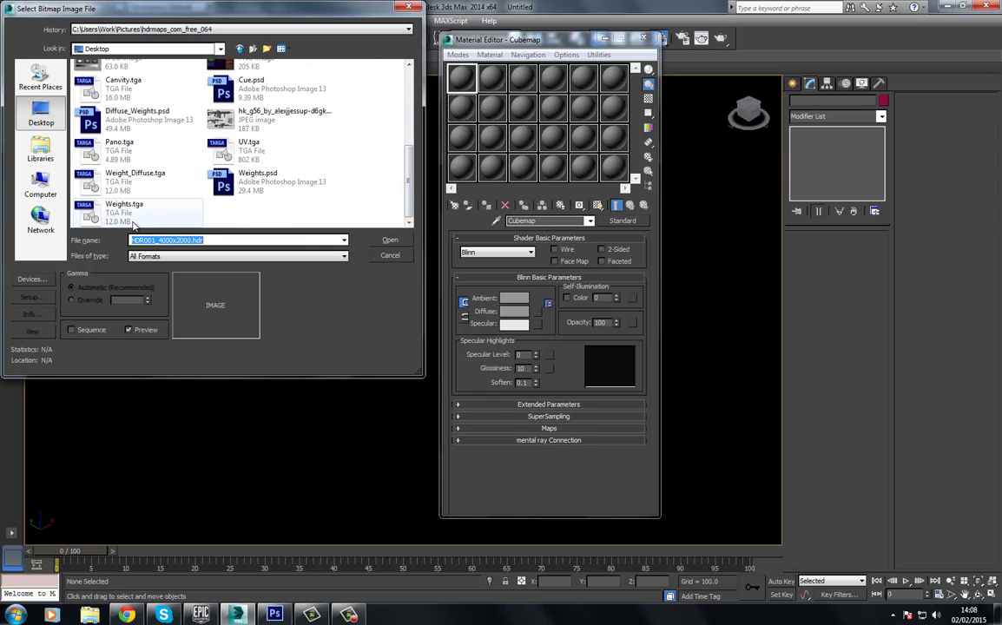
pyautogui.click(139, 146)
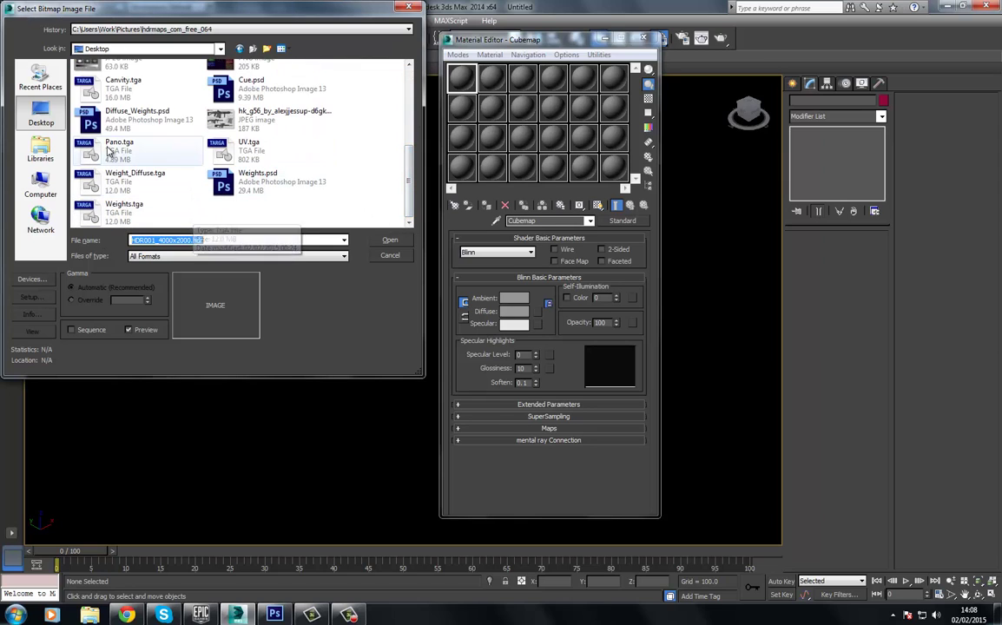
pyautogui.click(389, 239)
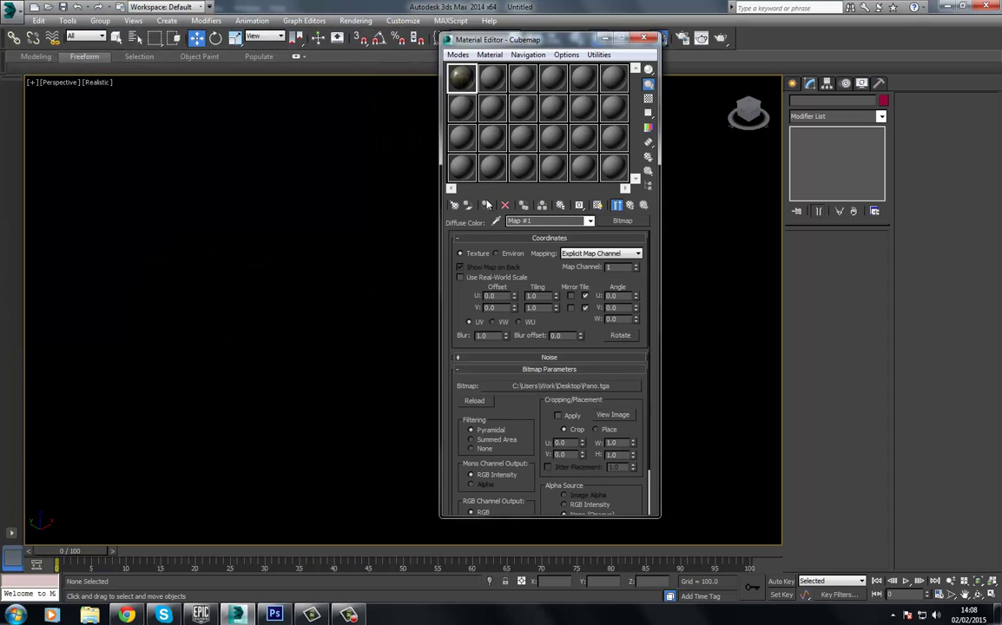
# Show the Cubemap material's panorama texture on the sphere in the viewport
pyautogui.click(339, 209)
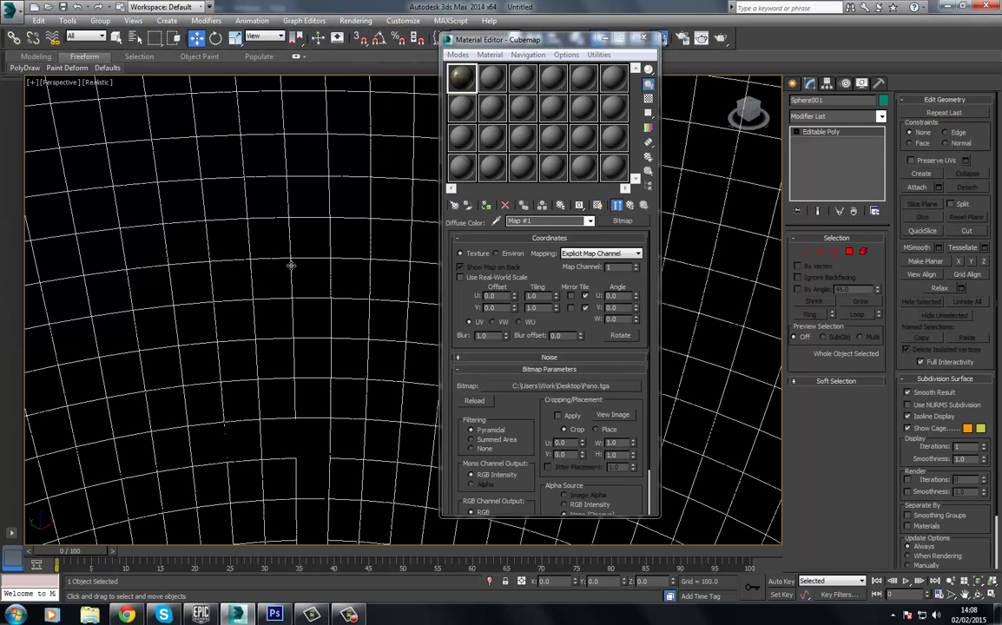
pyautogui.click(598, 205)
pyautogui.click(630, 206)
pyautogui.click(598, 205)
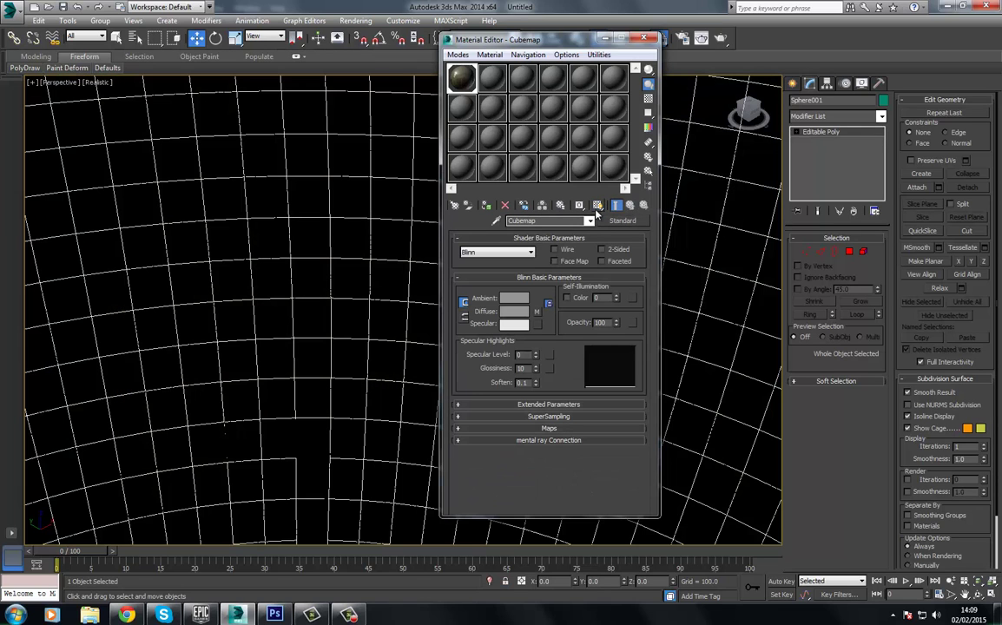
pyautogui.moveTo(240, 214)
pyautogui.mouseDown(button='middle')
pyautogui.moveTo(231, 221)
pyautogui.moveTo(317, 266)
pyautogui.moveTo(291, 288)
pyautogui.moveTo(387, 295)
pyautogui.moveTo(380, 253)
pyautogui.moveTo(319, 246)
pyautogui.mouseUp(button='middle')
pyautogui.press('F3')
pyautogui.press('F3')
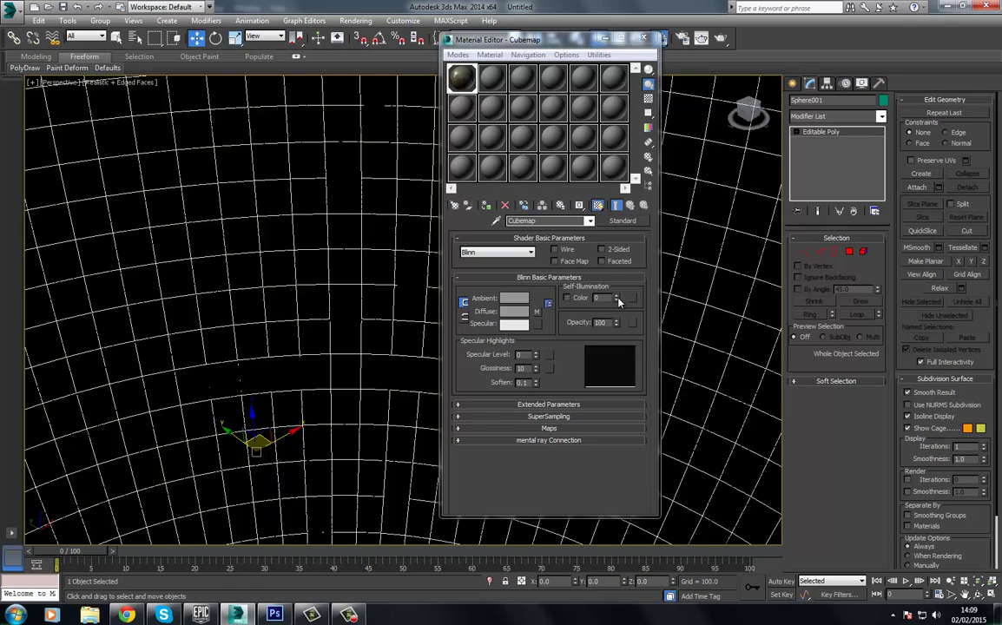
# Raise the Cubemap material's self-illumination to 100 and close the Material Editor
pyautogui.moveTo(616, 298); pyautogui.dragTo(616, 260)
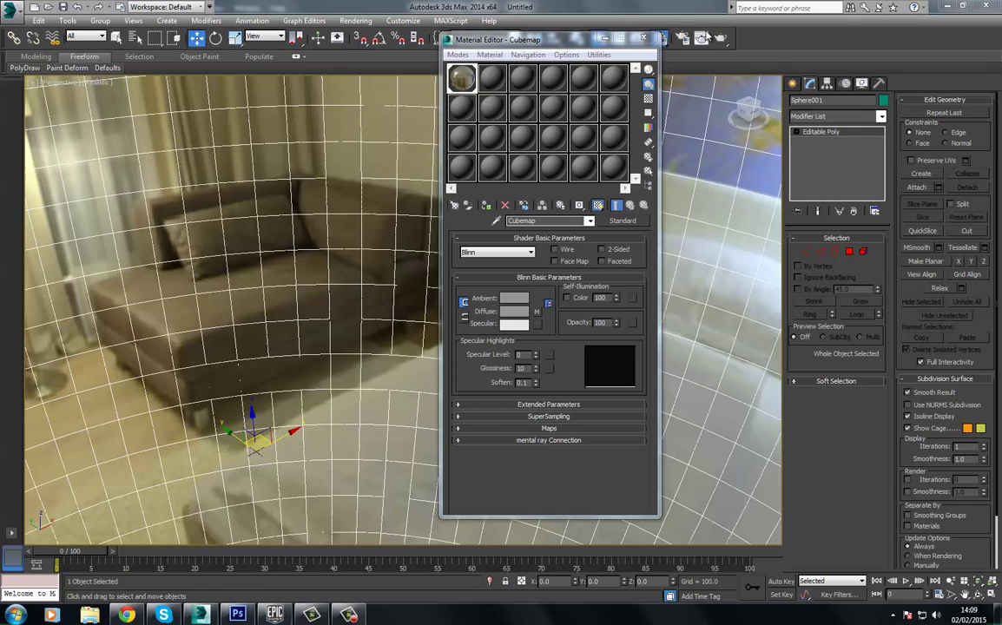
pyautogui.click(643, 40)
pyautogui.keyDown('alt'); pyautogui.moveTo(374, 304); pyautogui.dragTo(373, 278, button='middle'); pyautogui.keyUp('alt')
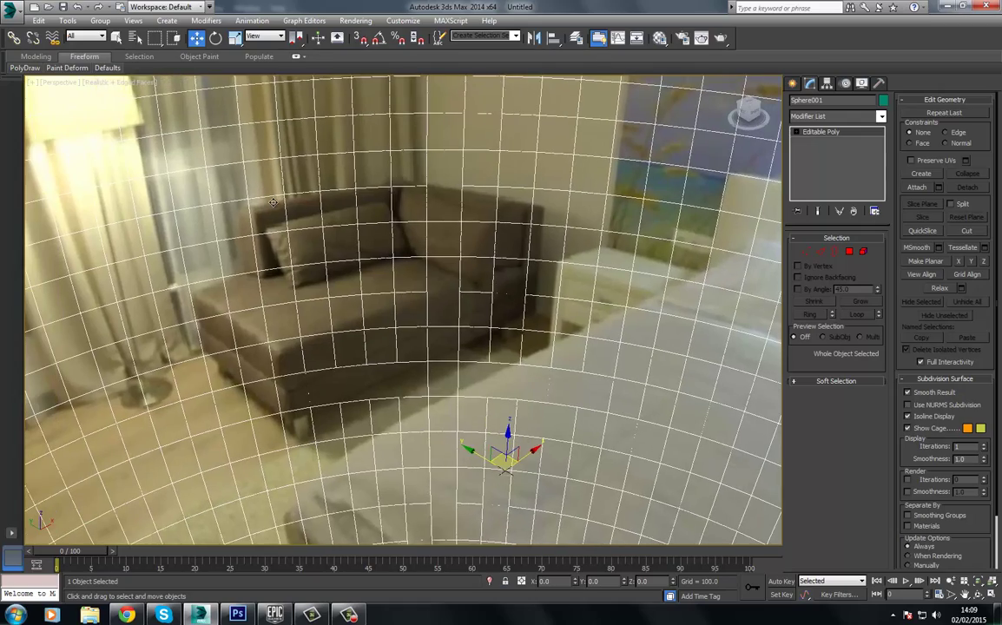
# Look around the textured room, deselect the sphere, and switch to the Top view
pyautogui.scroll(-10, 357, 268)
pyautogui.scroll(2, 71, 188)
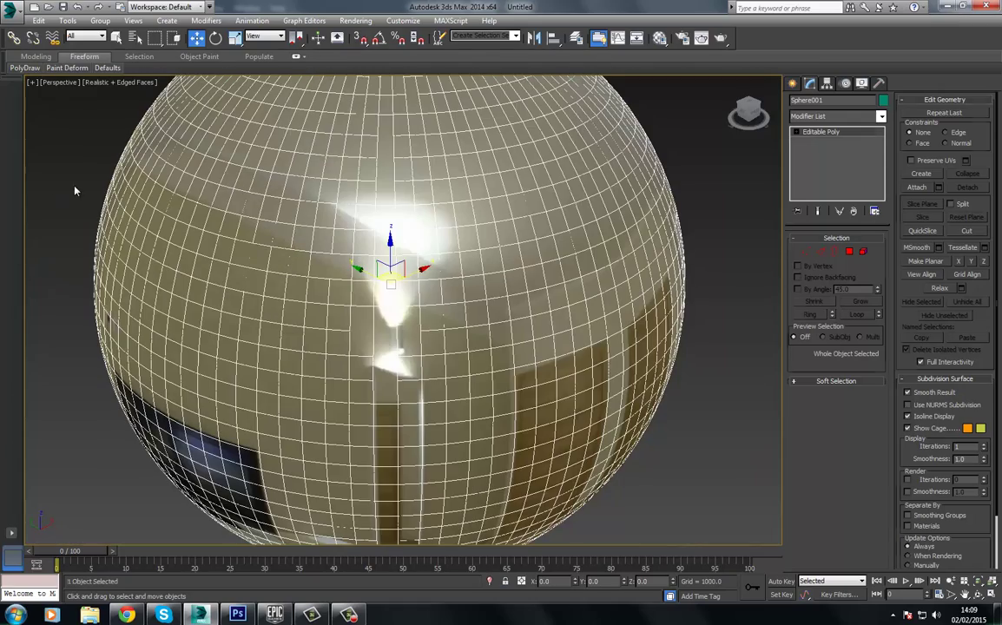
pyautogui.click(71, 188)
pyautogui.scroll(10, 476, 291)
pyautogui.moveTo(462, 326)
pyautogui.mouseDown(button='middle')
pyautogui.moveTo(520, 410)
pyautogui.moveTo(380, 298)
pyautogui.moveTo(193, 278)
pyautogui.moveTo(72, 295)
pyautogui.moveTo(5, 277)
pyautogui.moveTo(72, 217)
pyautogui.moveTo(273, 387)
pyautogui.moveTo(186, 298)
pyautogui.moveTo(141, 319)
pyautogui.moveTo(217, 310)
pyautogui.moveTo(185, 297)
pyautogui.moveTo(9, 293)
pyautogui.mouseUp(button='middle')
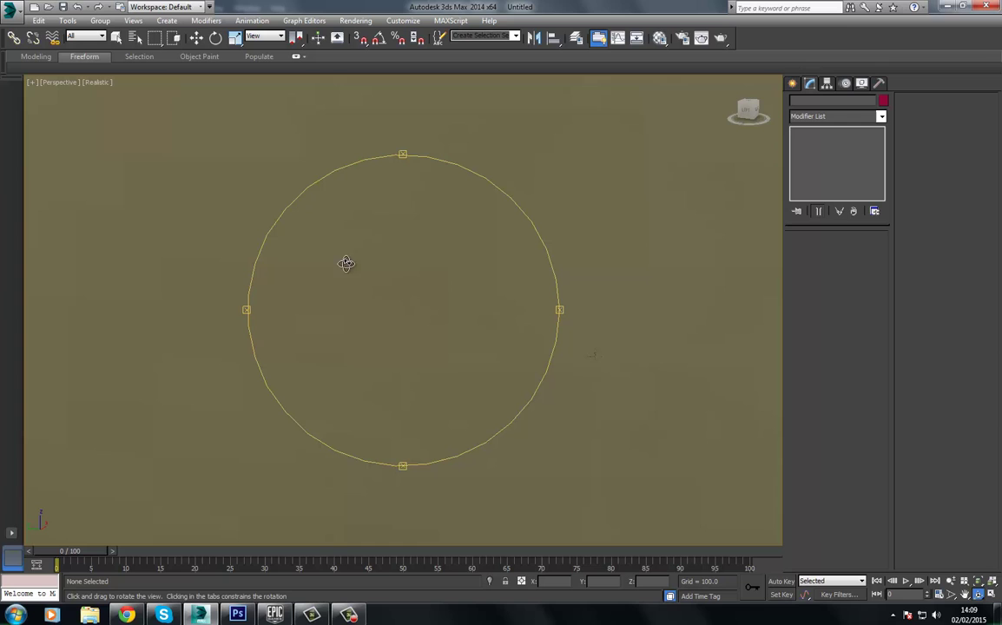
pyautogui.keyDown('alt'); pyautogui.moveTo(349, 276); pyautogui.dragTo(356, 302, button='middle'); pyautogui.keyUp('alt')
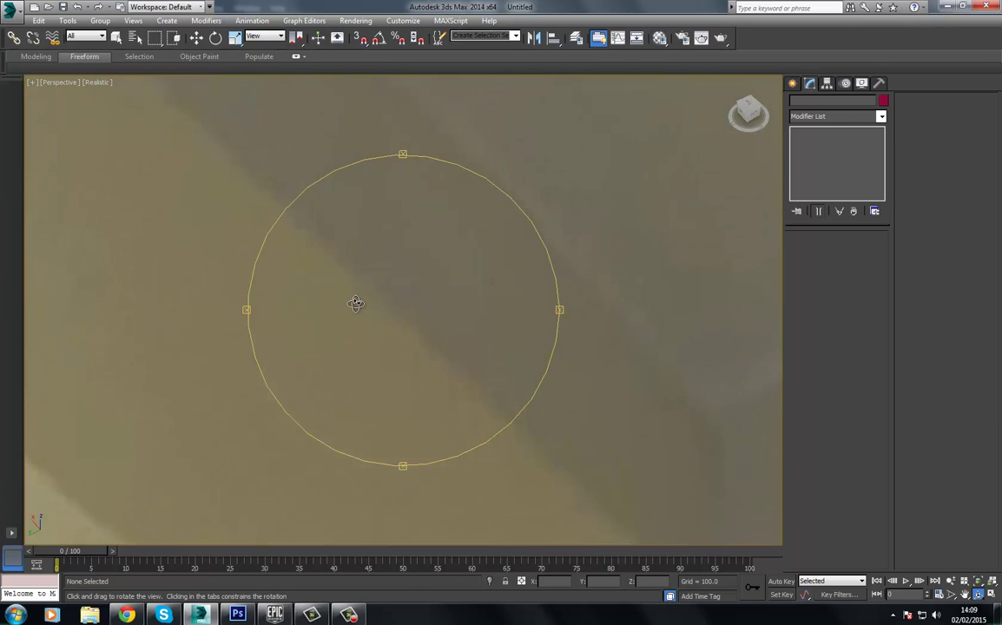
pyautogui.press('t')
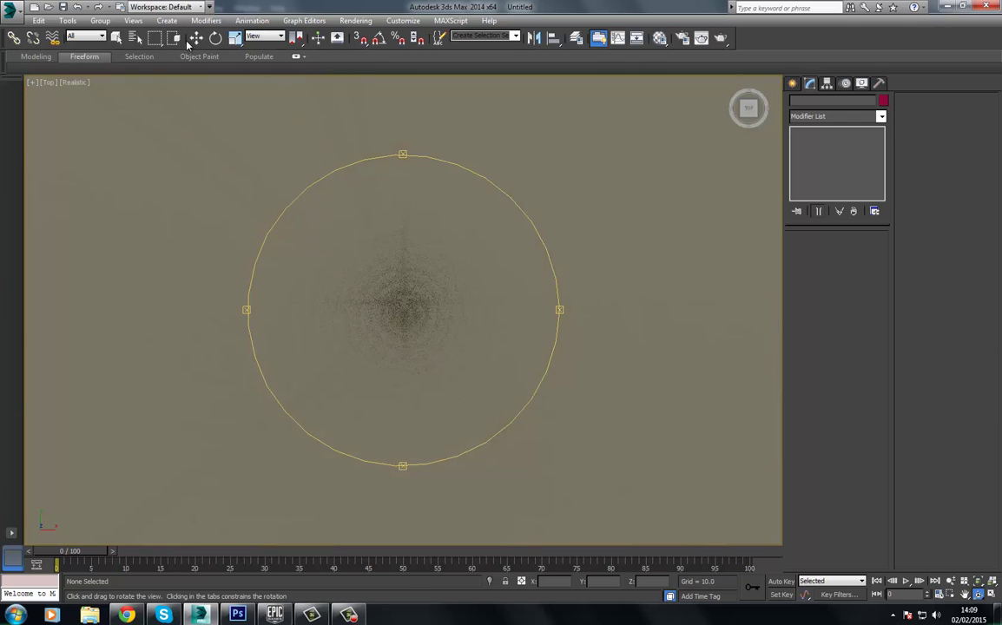
pyautogui.click(197, 40)
# Create a small box in the wireframe Top view and set its dimensions to 1×1×1
pyautogui.press('F3')
pyautogui.scroll(1, 755, 156)
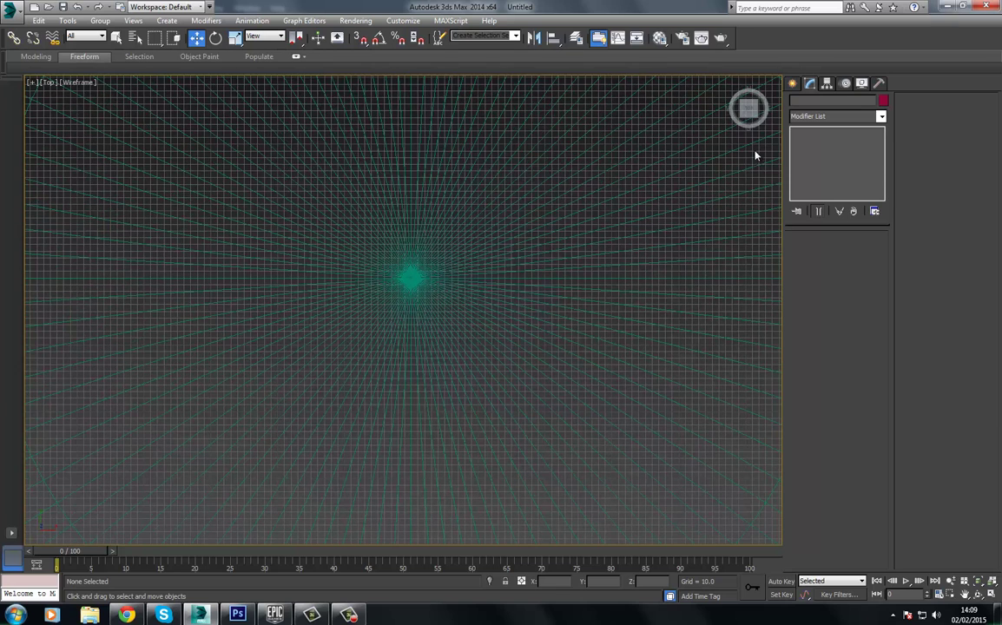
pyautogui.click(793, 84)
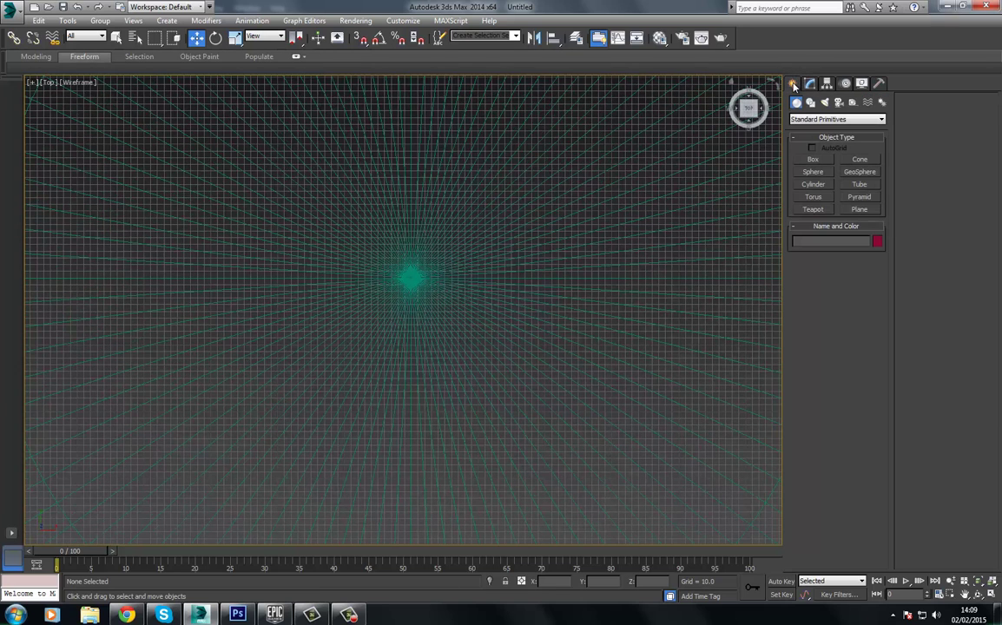
pyautogui.click(813, 160)
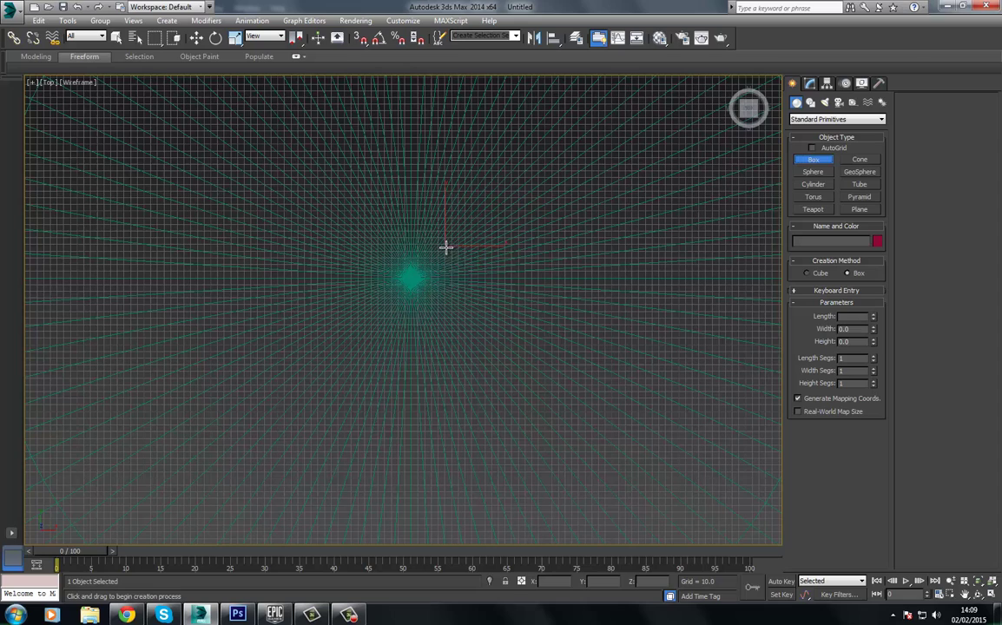
pyautogui.moveTo(446, 248); pyautogui.dragTo(450, 253)
pyautogui.click(450, 228)
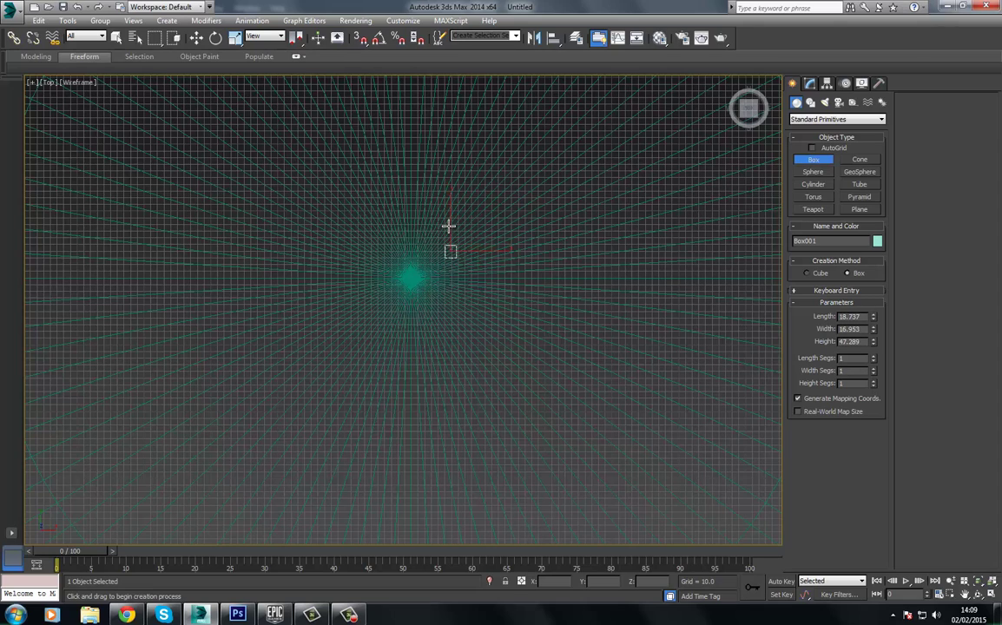
pyautogui.click(196, 38)
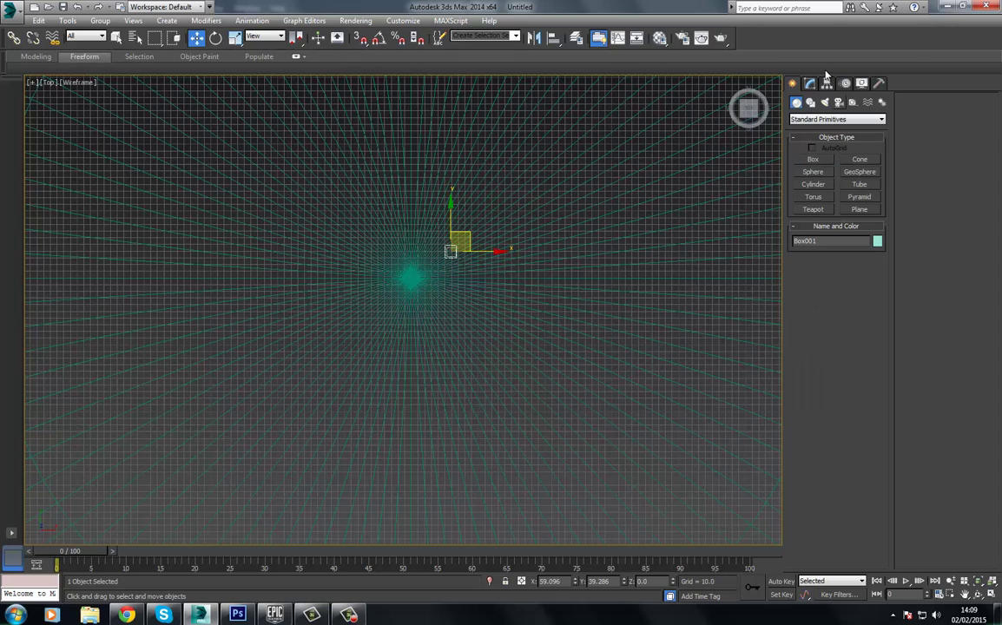
pyautogui.click(808, 82)
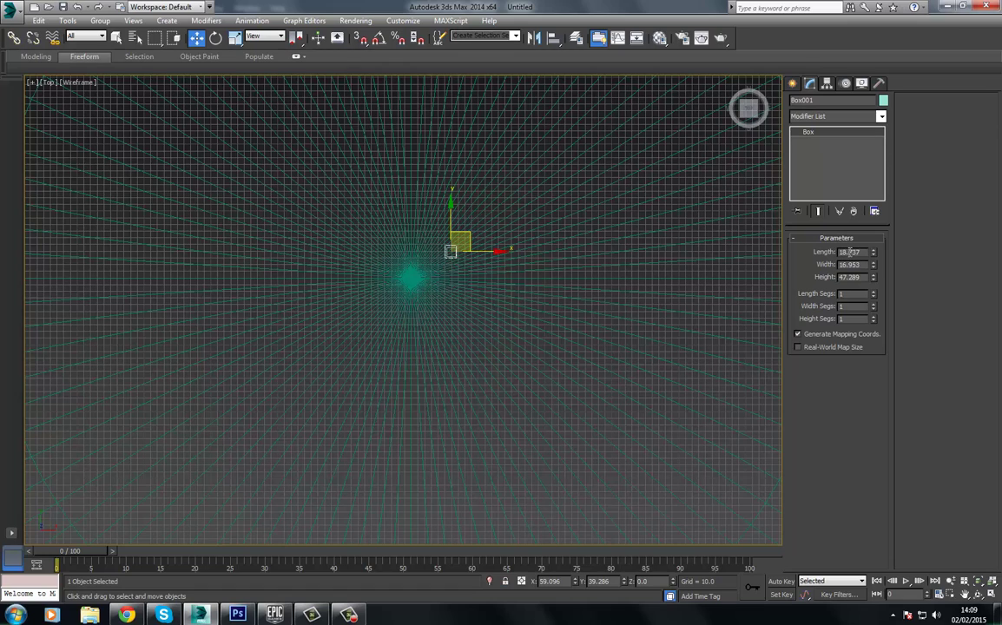
pyautogui.doubleClick(851, 252)
pyautogui.write('1.0')
pyautogui.press('Tab')
pyautogui.write('1.0')
pyautogui.press('Tab')
pyautogui.write('1')
# Frame the box and zero its X and Y position at the world origin
pyautogui.keyDown('alt'); pyautogui.moveTo(250, 249); pyautogui.dragTo(253, 293, button='middle'); pyautogui.keyUp('alt')
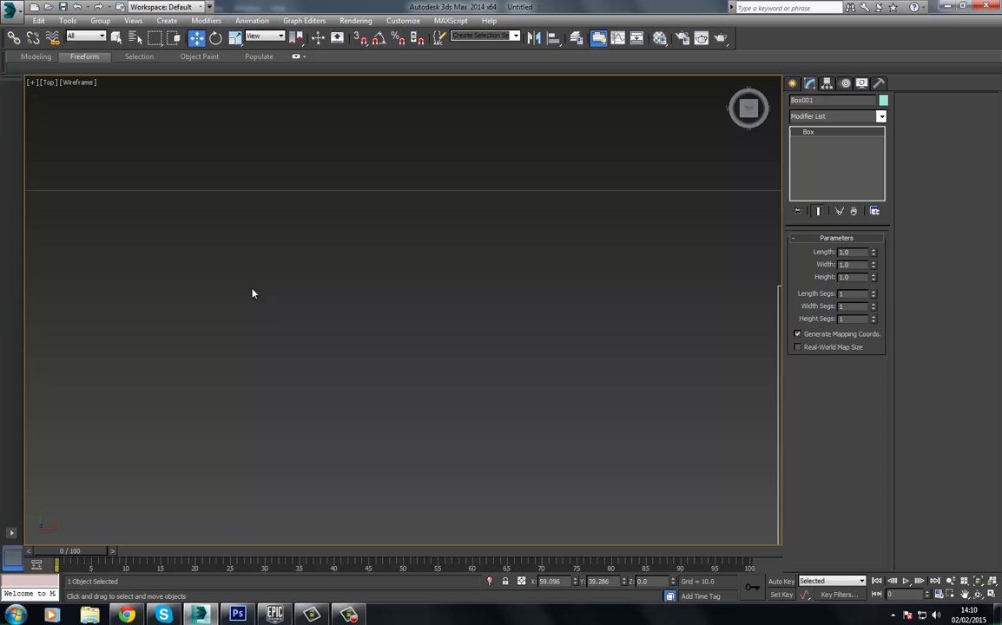
pyautogui.press('z')
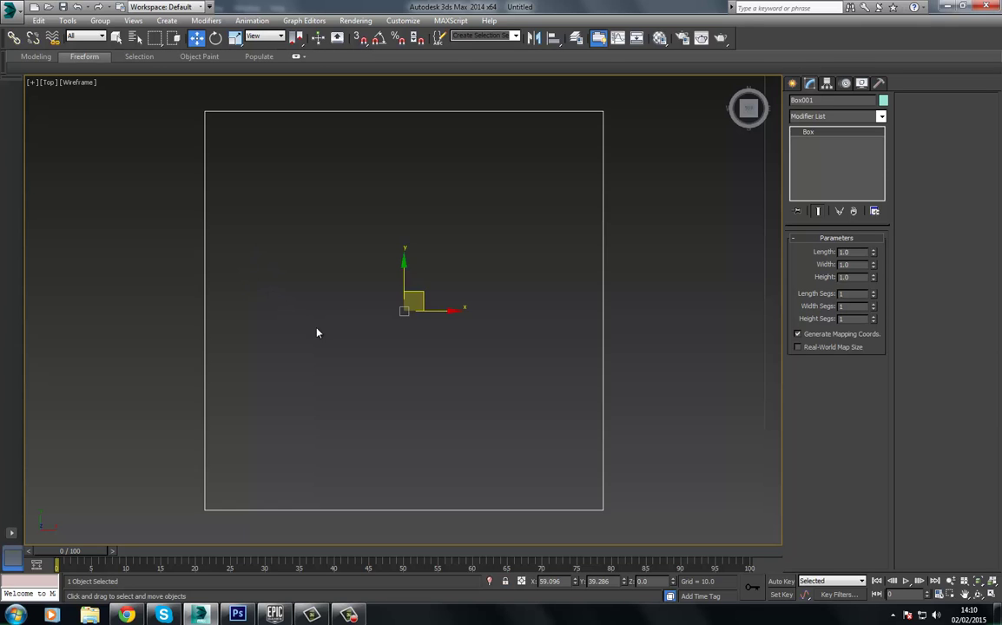
pyautogui.scroll(-6, 318, 333)
pyautogui.keyDown('alt'); pyautogui.moveTo(208, 147); pyautogui.dragTo(578, 551, button='middle'); pyautogui.keyUp('alt')
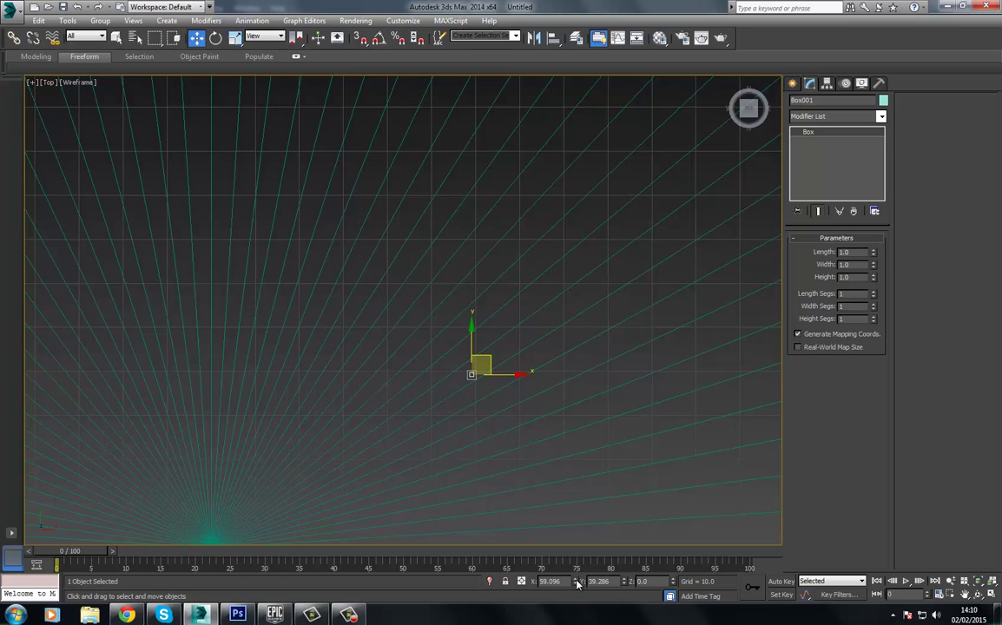
pyautogui.rightClick(575, 581)
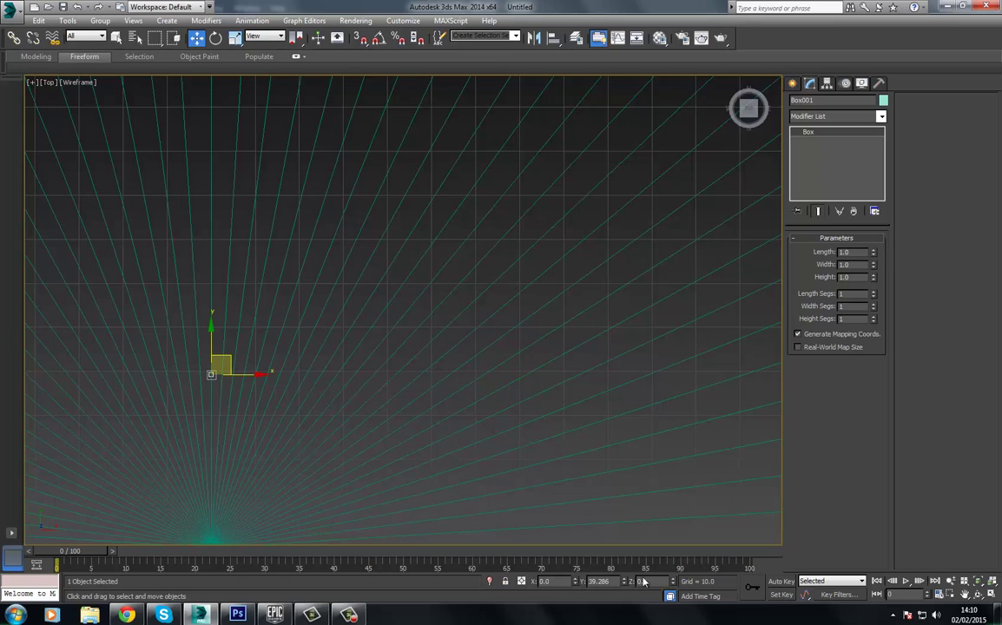
pyautogui.rightClick(624, 582)
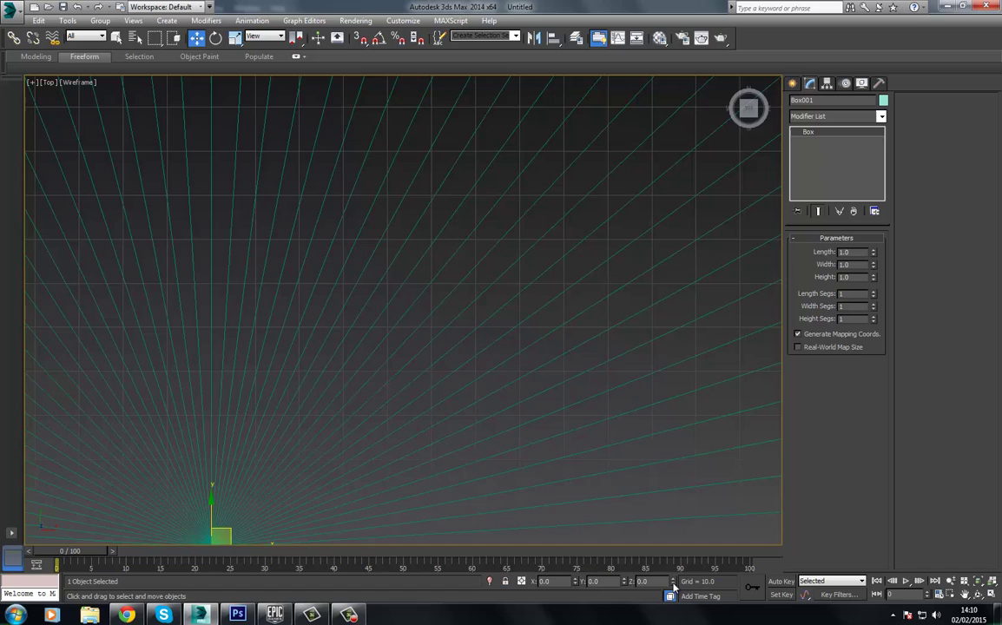
# Switch to Perspective view with realistic shading and orbit to see the box from the side
pyautogui.press('p')
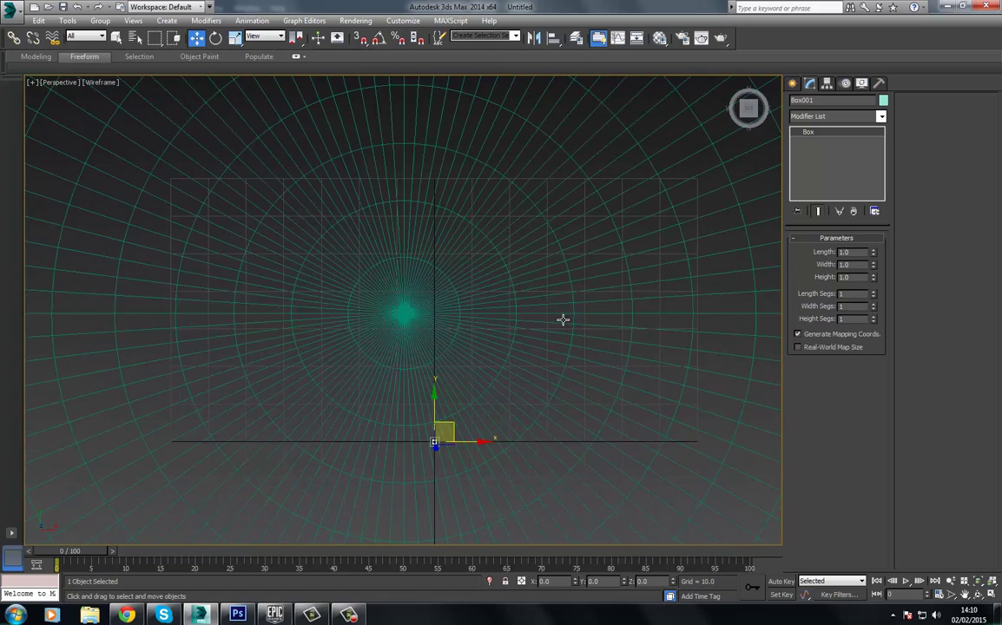
pyautogui.hotkey('ctrl', 'r')
pyautogui.press('F3')
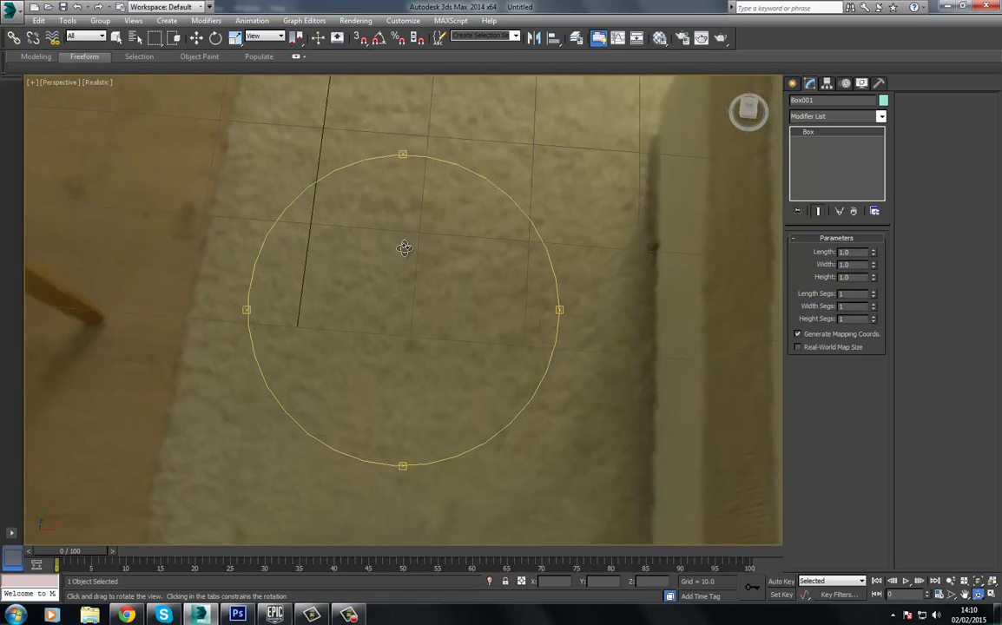
pyautogui.moveTo(404, 248); pyautogui.dragTo(380, 290)
# Assign a Reflect/Refract map to the Cubemap material's Reflection channel
pyautogui.press('m')
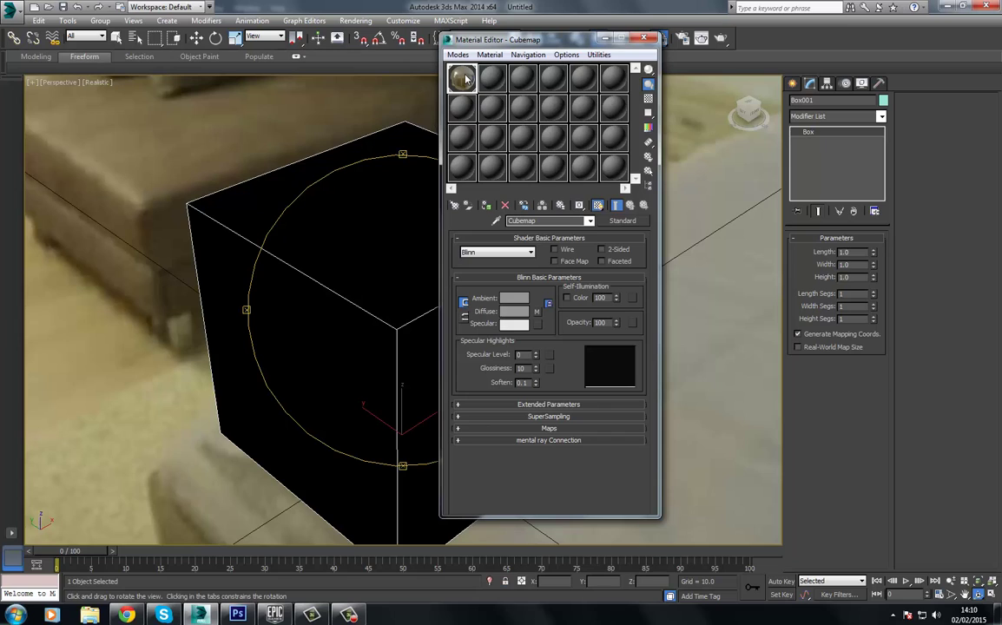
pyautogui.click(521, 428)
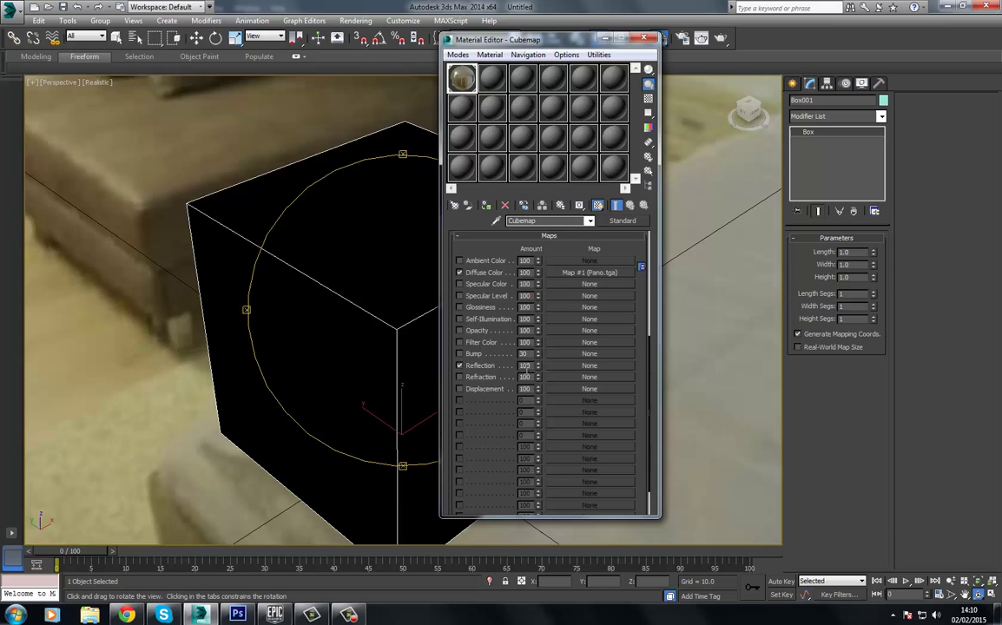
pyautogui.click(566, 370)
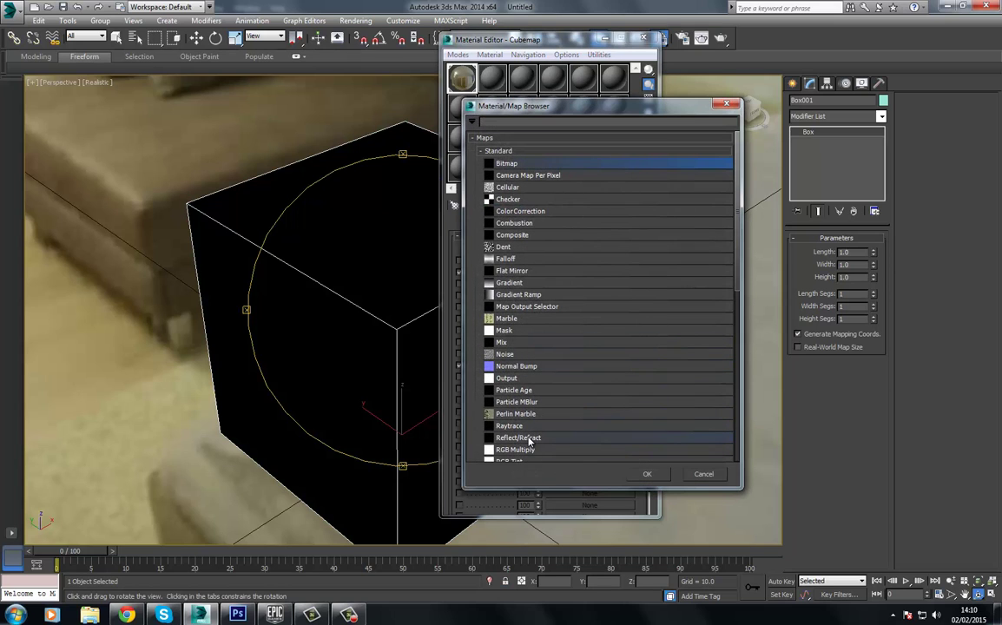
pyautogui.doubleClick(529, 440)
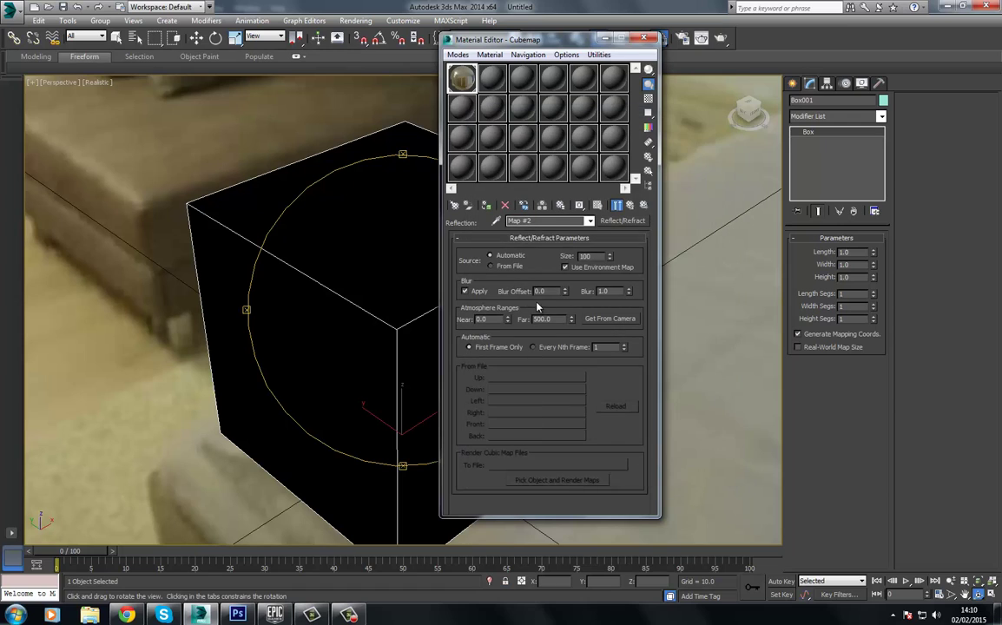
# Set the Reflect/Refract source to From File and its size to 1024
pyautogui.click(491, 266)
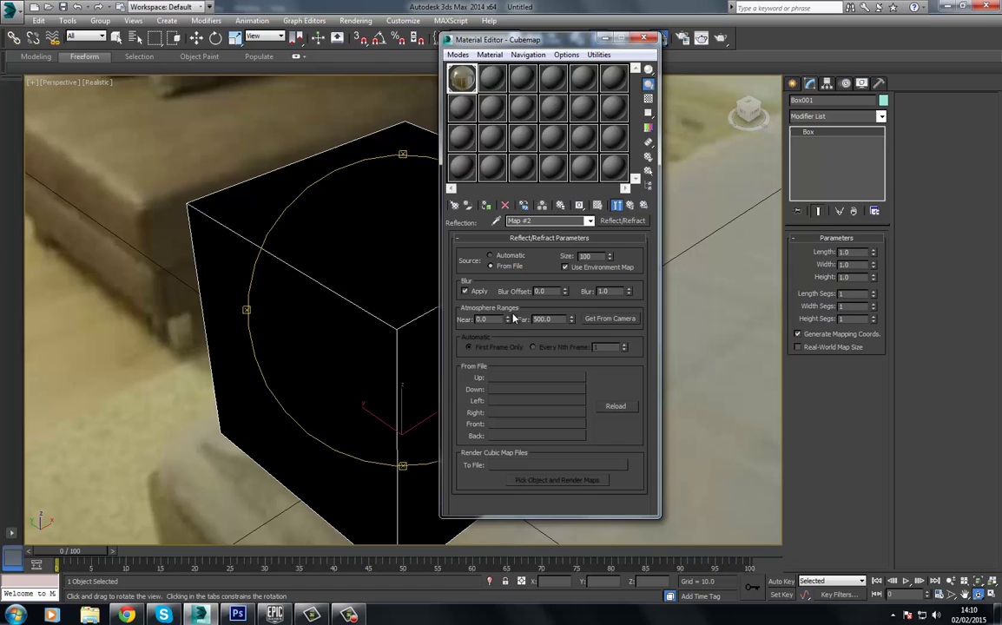
pyautogui.click(596, 255)
# Set the cube map render output to Targa files named Cube_ on the Desktop
pyautogui.click(549, 467)
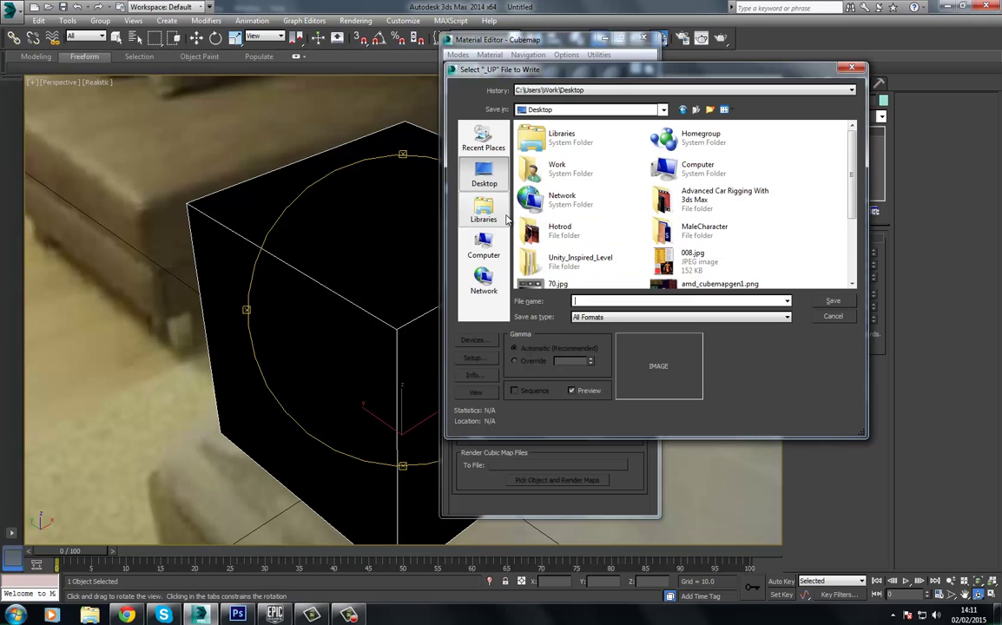
pyautogui.write('Cube_')
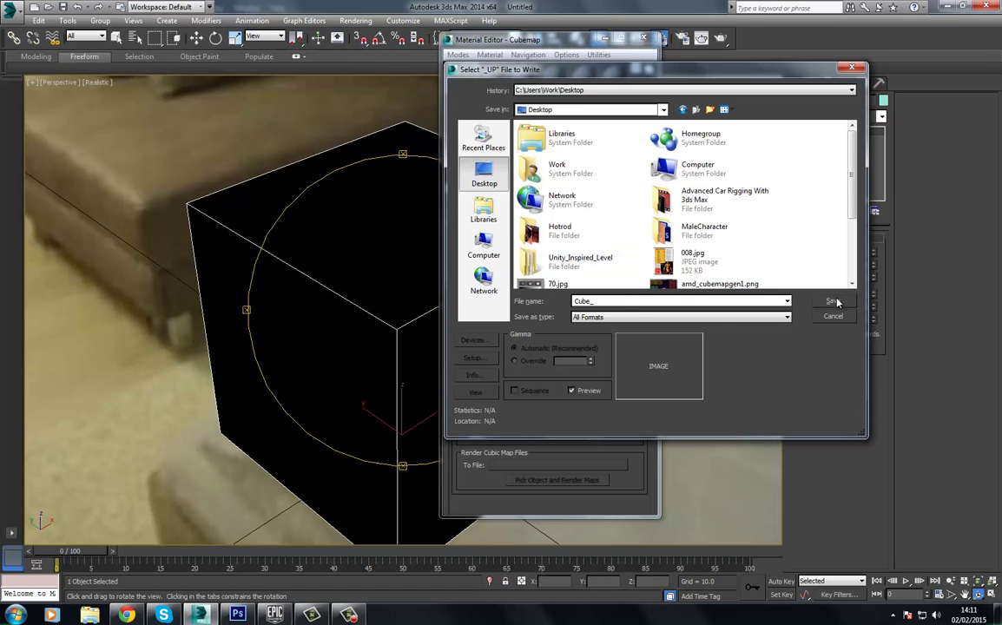
pyautogui.click(684, 317)
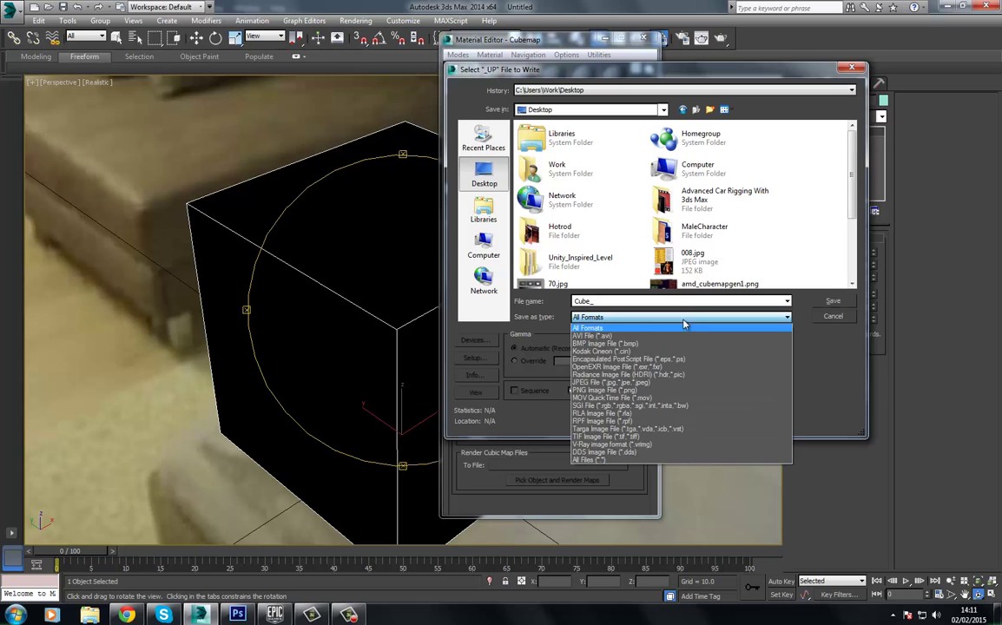
pyautogui.click(625, 429)
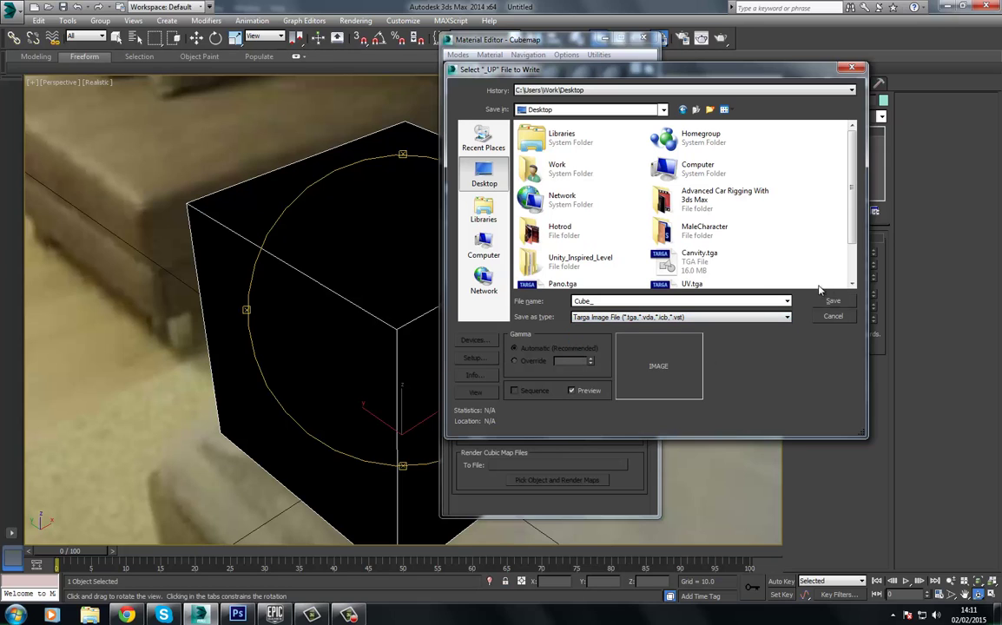
pyautogui.click(847, 301)
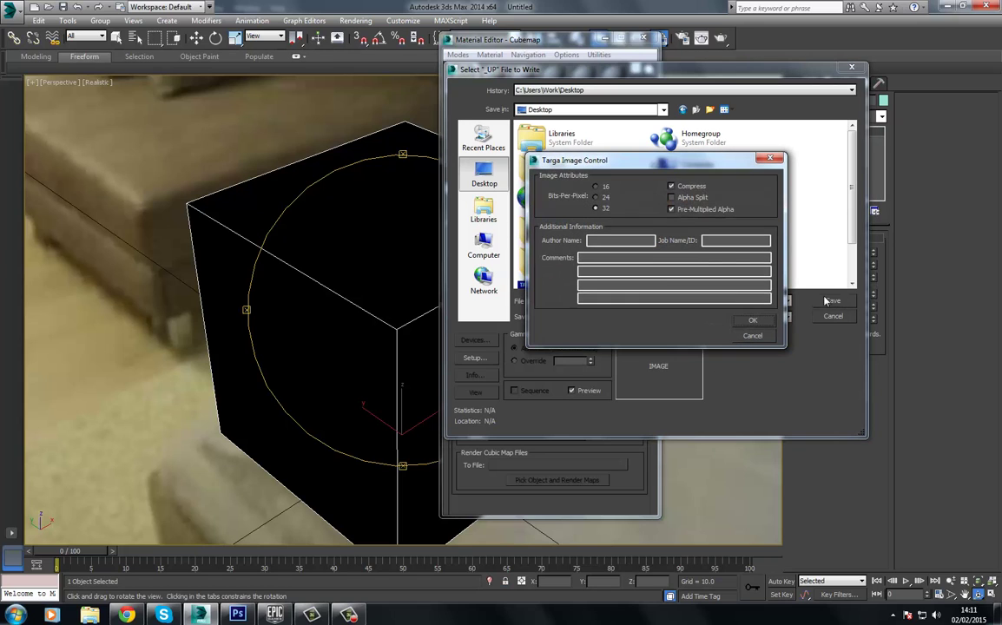
pyautogui.click(751, 319)
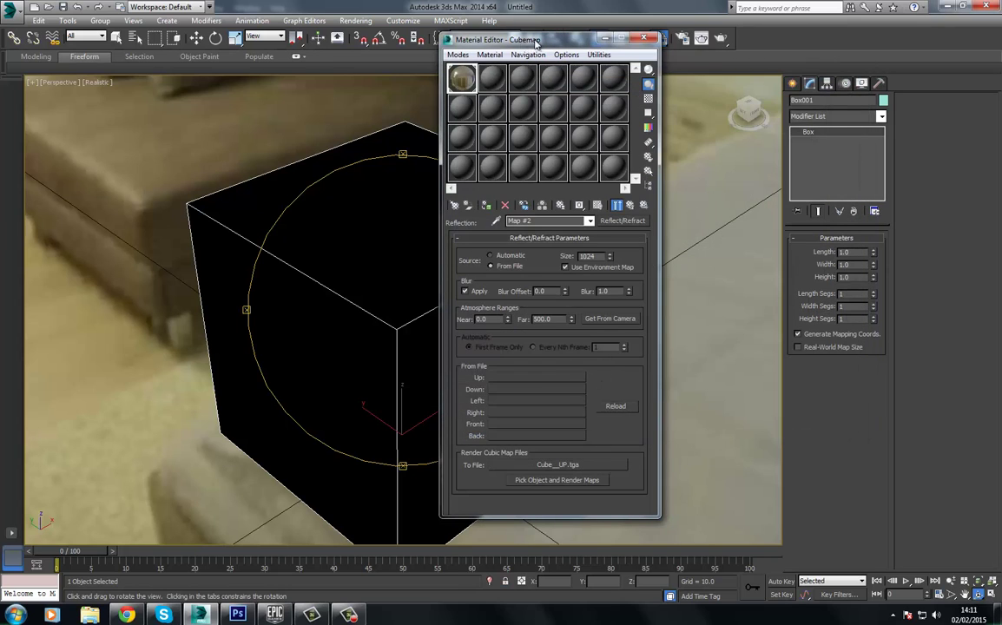
# Render the six cube-map faces, Cube__UP through Cube__BK.tga, from the box in 3ds Max
pyautogui.moveTo(484, 41); pyautogui.dragTo(625, 35)
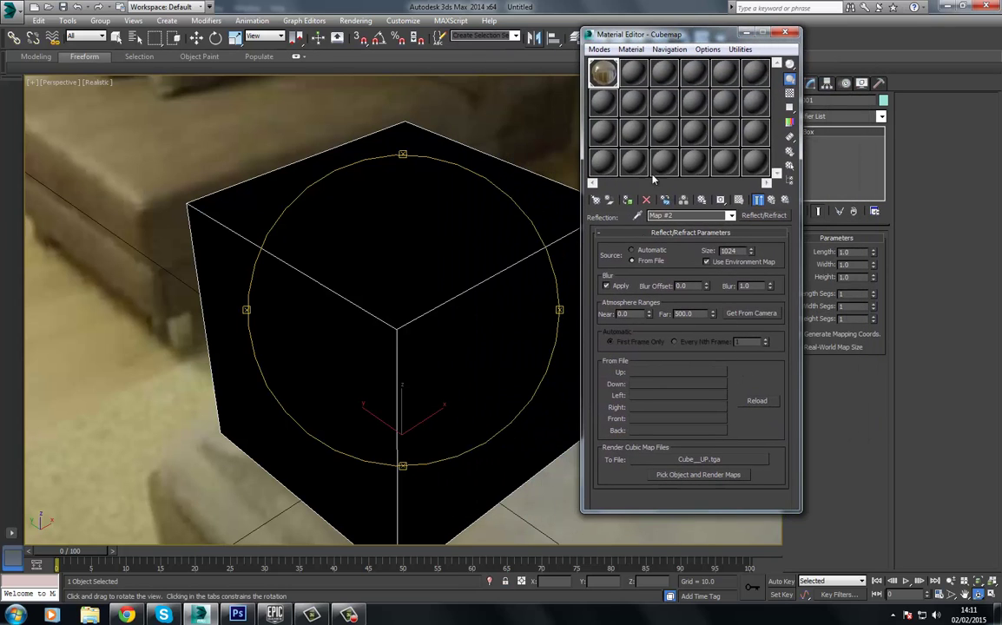
pyautogui.click(661, 476)
pyautogui.click(445, 287)
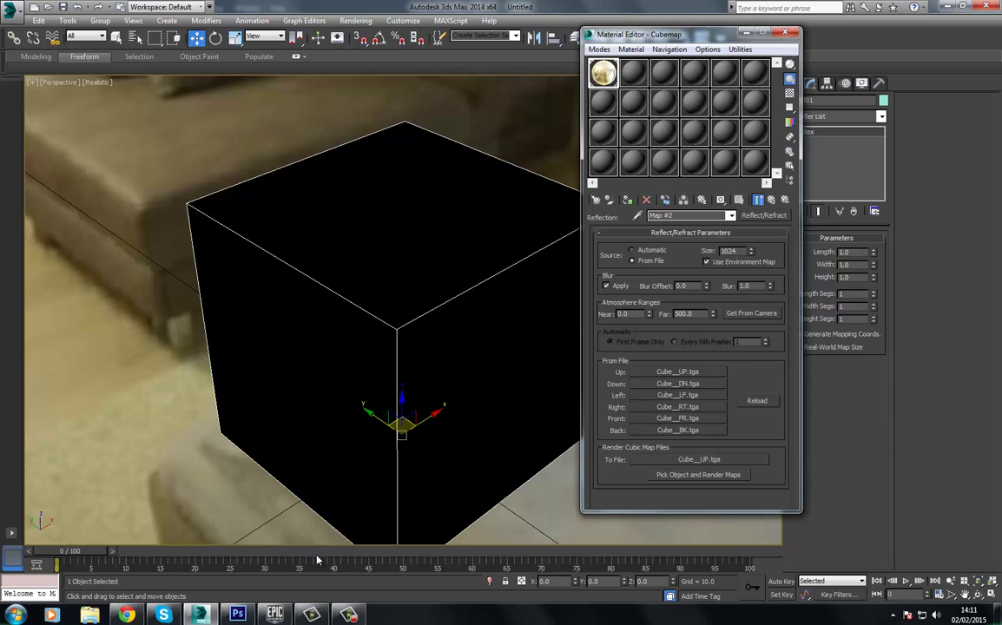
# In Photoshop, close the panorama document without saving
pyautogui.click(237, 614)
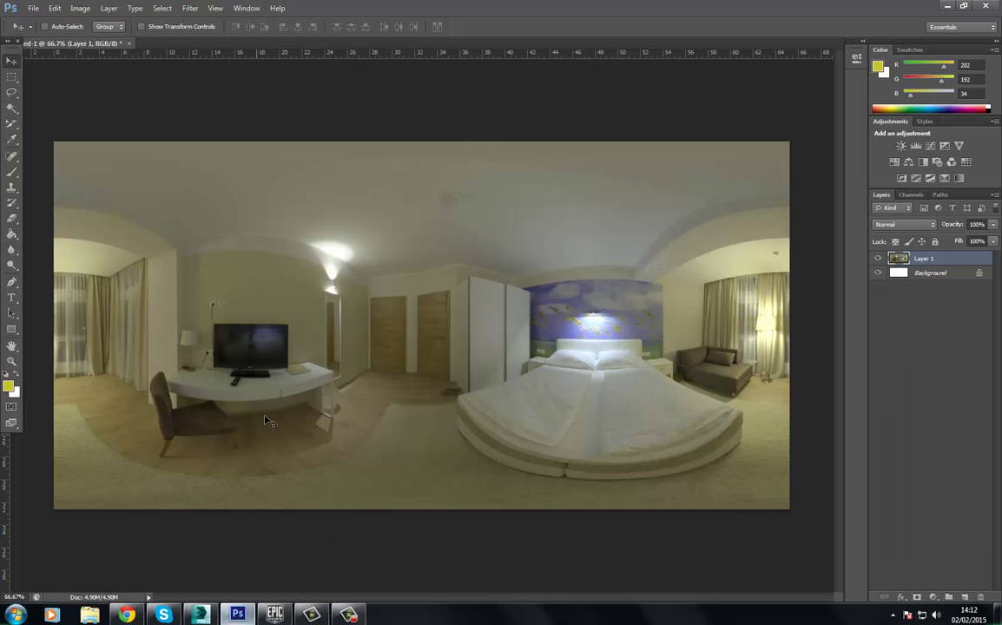
pyautogui.click(128, 44)
pyautogui.click(500, 230)
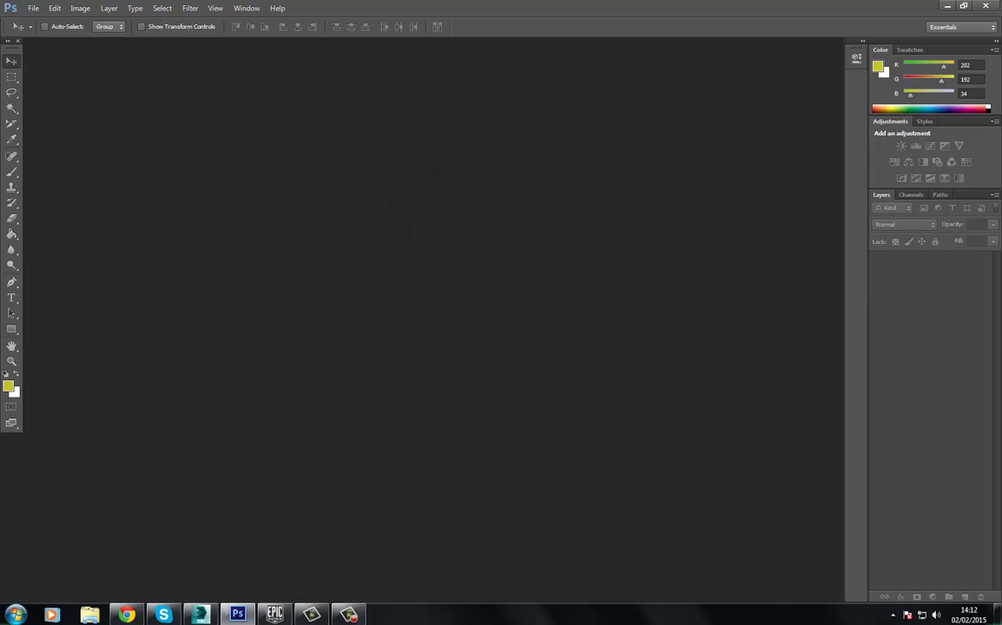
# Open the six face images together: Cube__BK, DN, FR, LF, RT and UP.tga
pyautogui.click(33, 8)
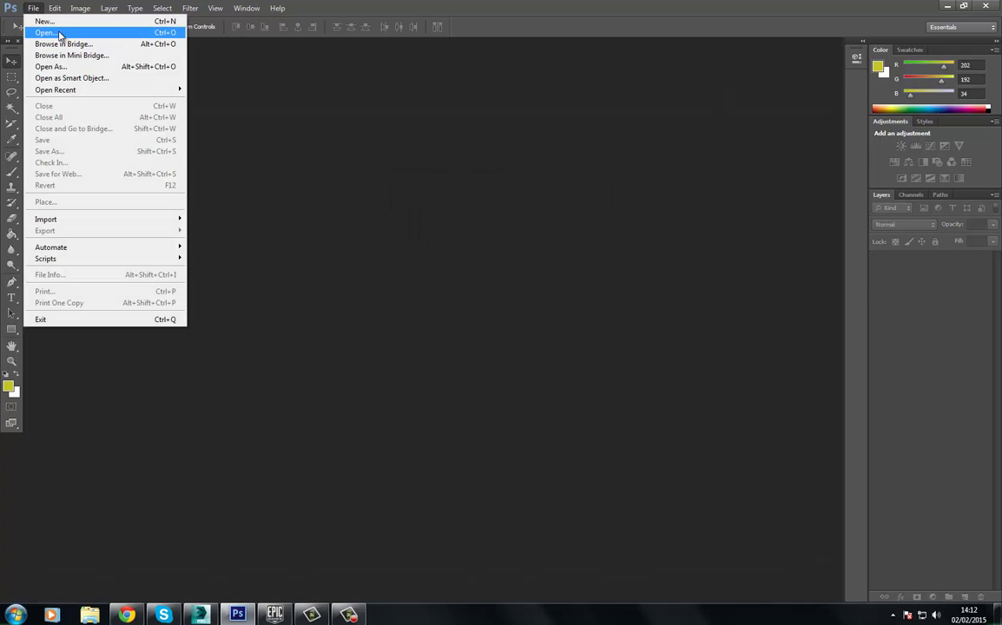
pyautogui.click(59, 33)
pyautogui.moveTo(517, 151); pyautogui.dragTo(505, 272)
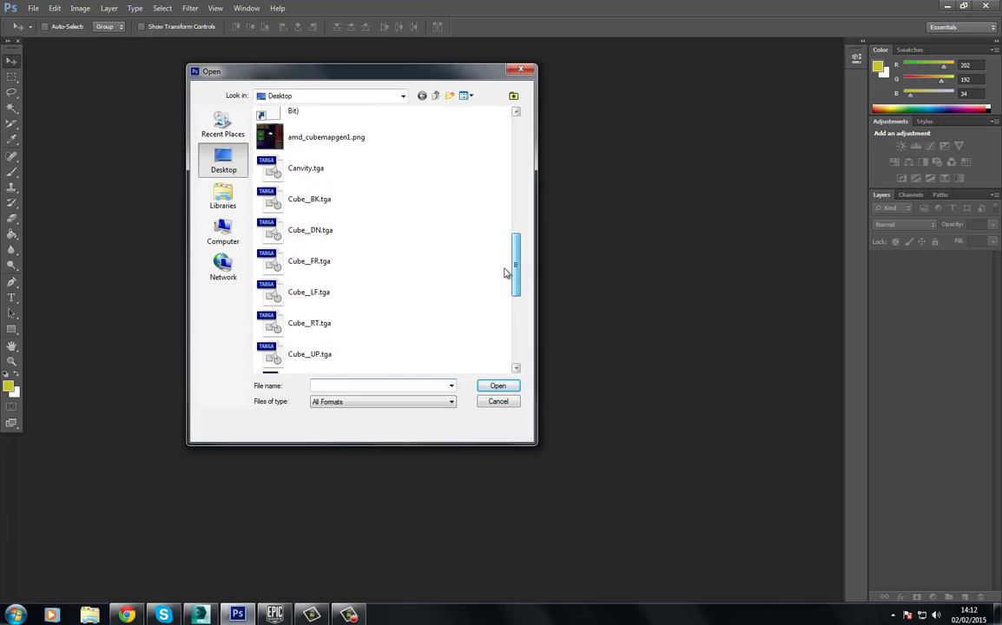
pyautogui.click(340, 200)
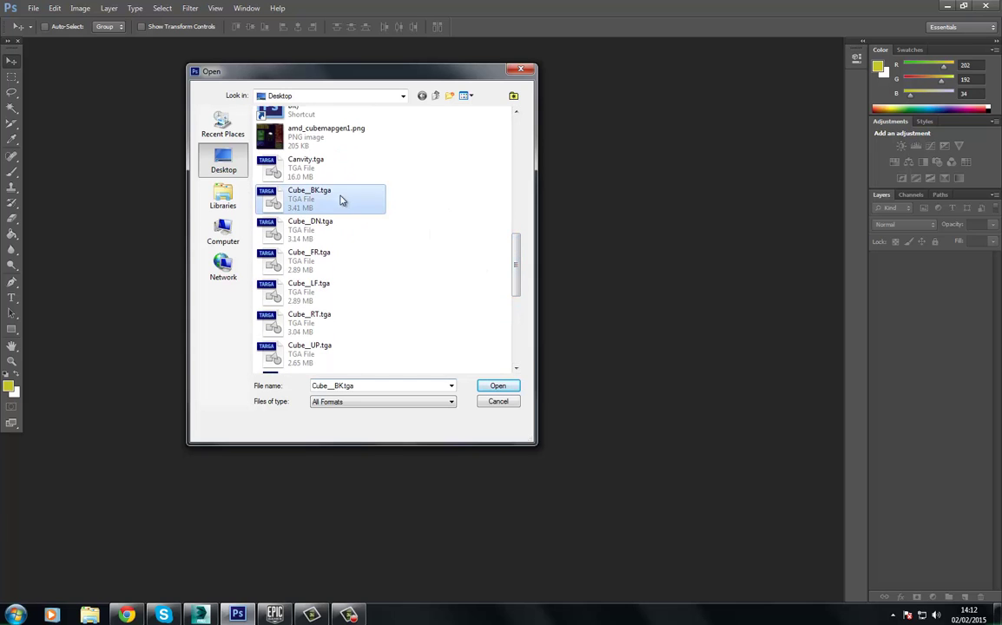
pyautogui.keyDown('ctrl'); pyautogui.click(334, 232); pyautogui.keyUp('ctrl')
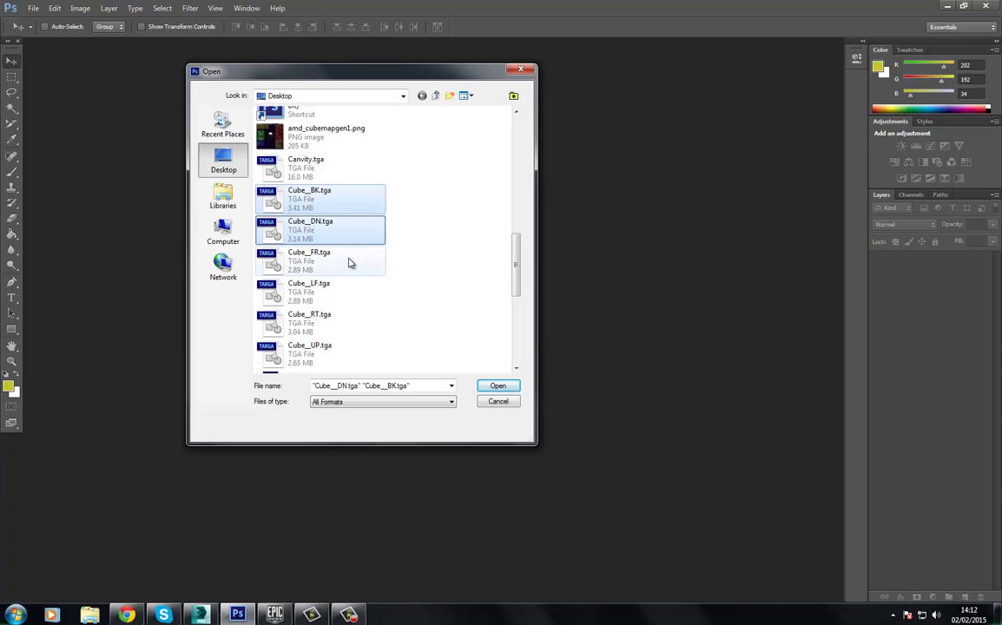
pyautogui.keyDown('ctrl'); pyautogui.click(342, 265); pyautogui.keyUp('ctrl')
pyautogui.keyDown('ctrl'); pyautogui.click(338, 293); pyautogui.keyUp('ctrl')
pyautogui.keyDown('ctrl'); pyautogui.click(331, 326); pyautogui.keyUp('ctrl')
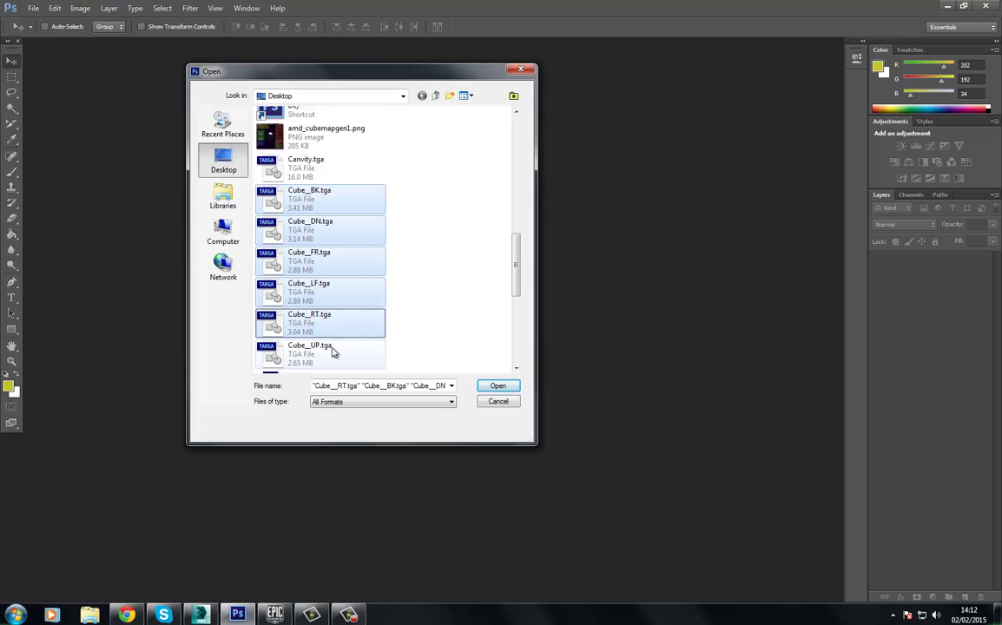
pyautogui.keyDown('ctrl'); pyautogui.click(335, 354); pyautogui.keyUp('ctrl')
pyautogui.click(507, 387)
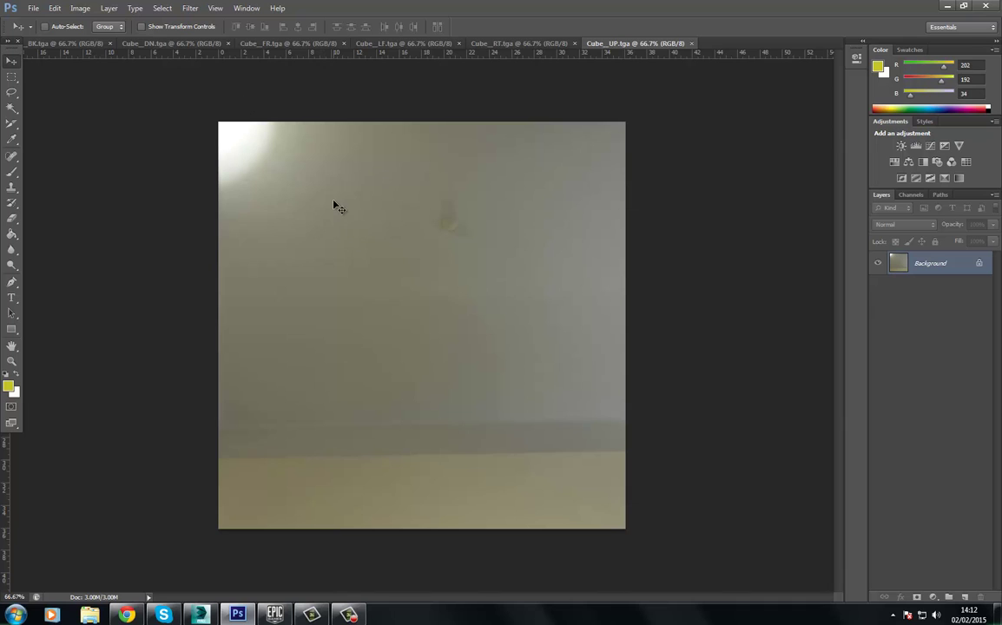
# Review the RT, LF and FR cube-face images in their tabs
pyautogui.click(508, 44)
pyautogui.click(379, 45)
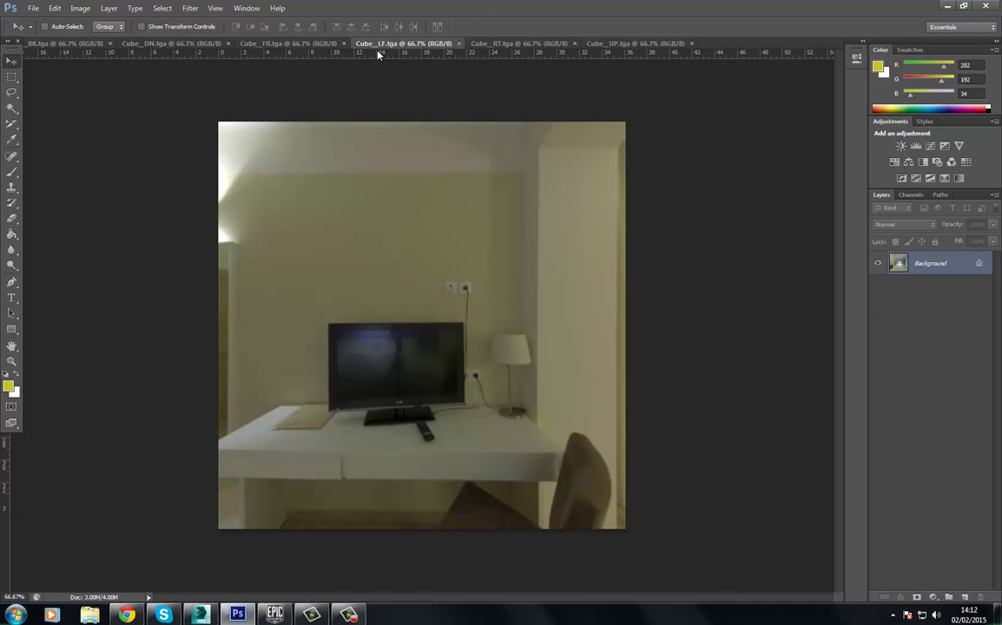
pyautogui.click(252, 43)
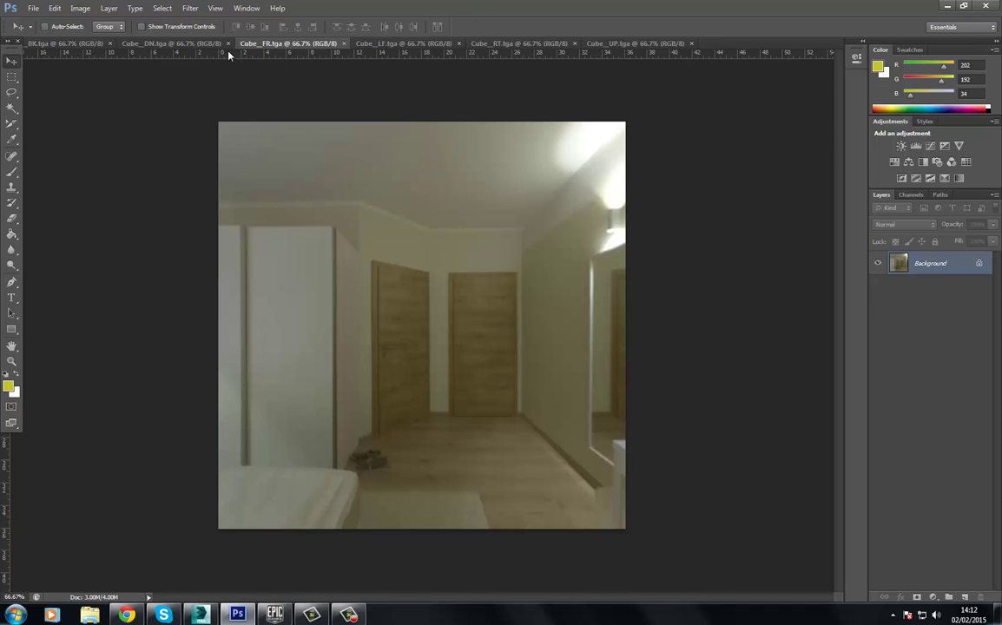
# View the DN and BK faces, then close the BK, DN, FR, LF and RT documents
pyautogui.click(169, 44)
pyautogui.click(63, 42)
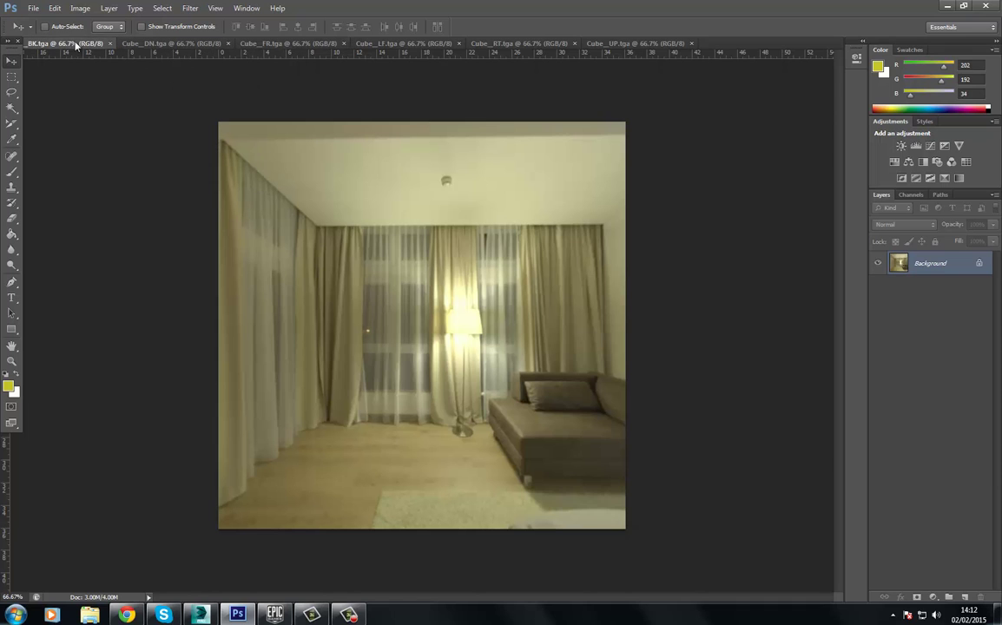
pyautogui.click(110, 43)
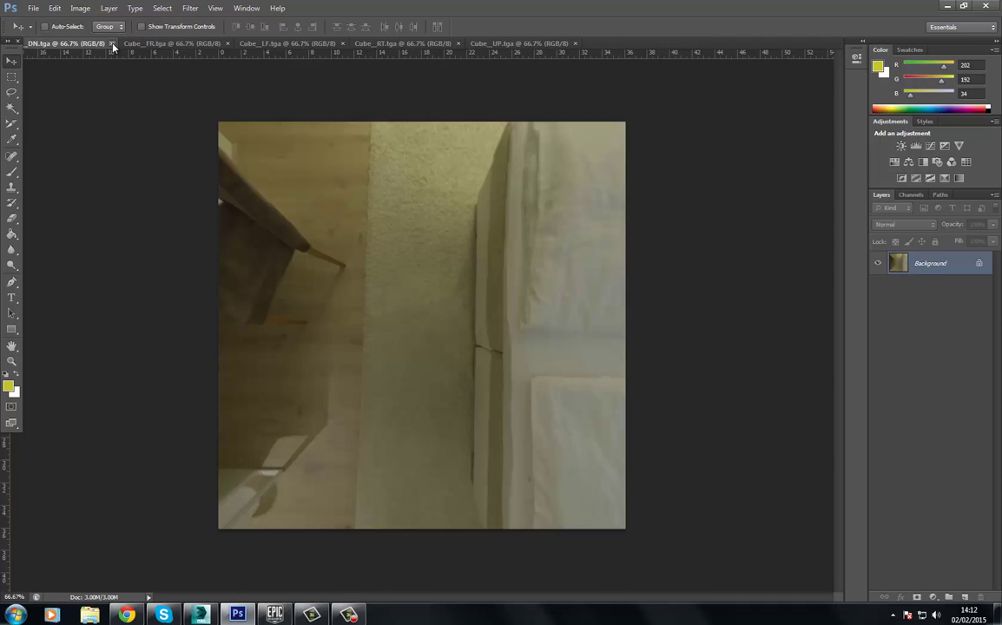
pyautogui.click(110, 43)
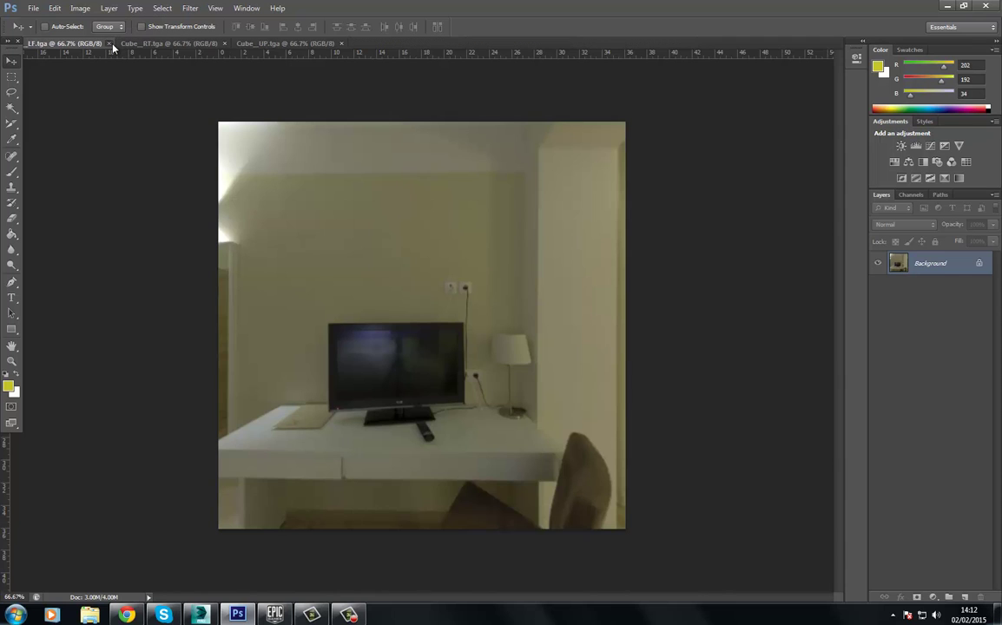
pyautogui.click(110, 44)
pyautogui.click(110, 44)
pyautogui.click(110, 43)
pyautogui.click(110, 43)
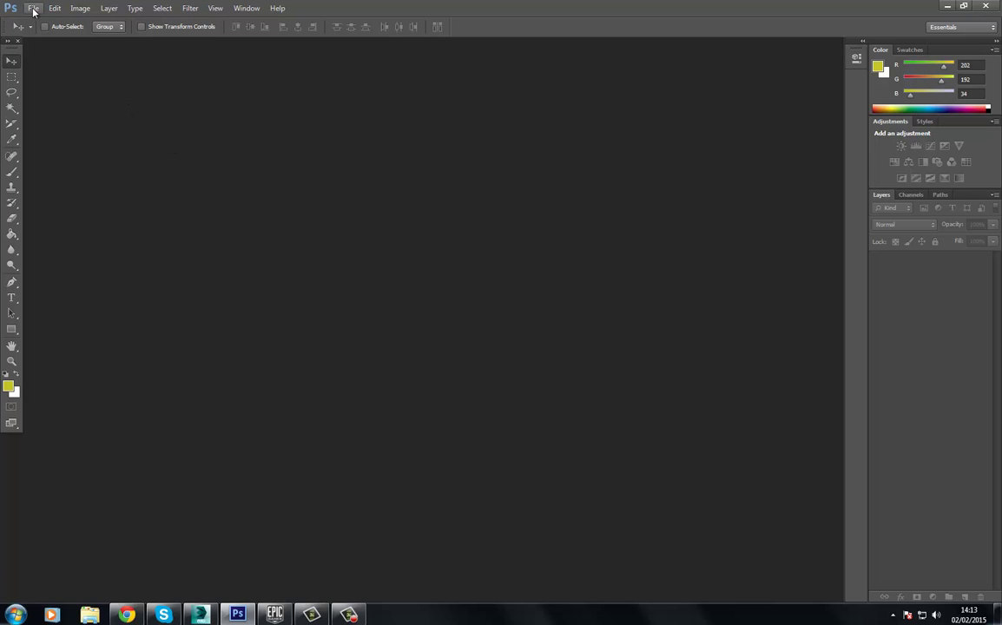
# Create a new 6144 × 1024 pixel blank document
pyautogui.hotkey('ctrl', 'n')
pyautogui.press('Tab')
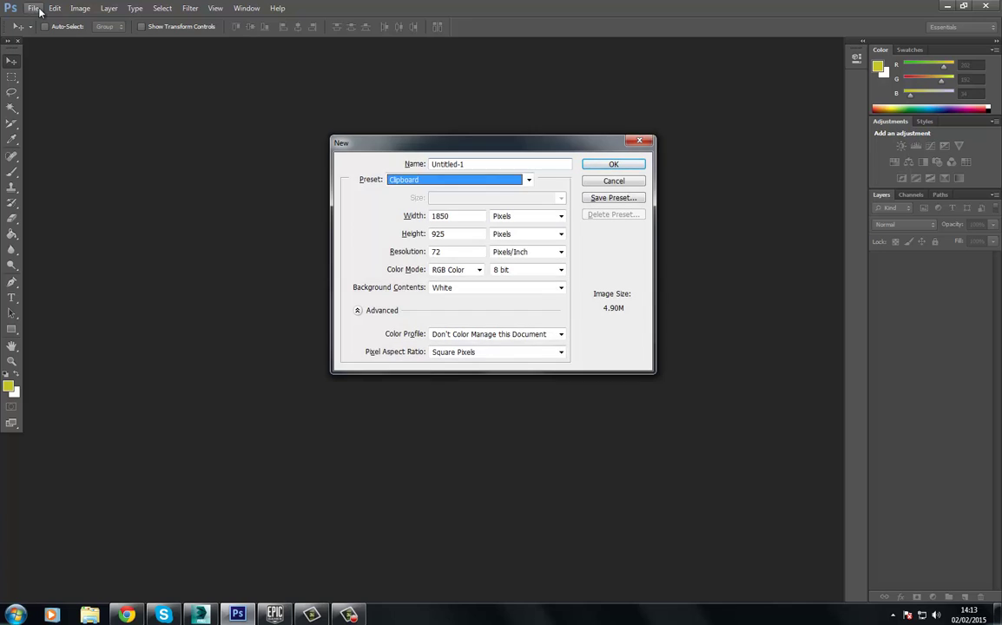
pyautogui.press('Tab')
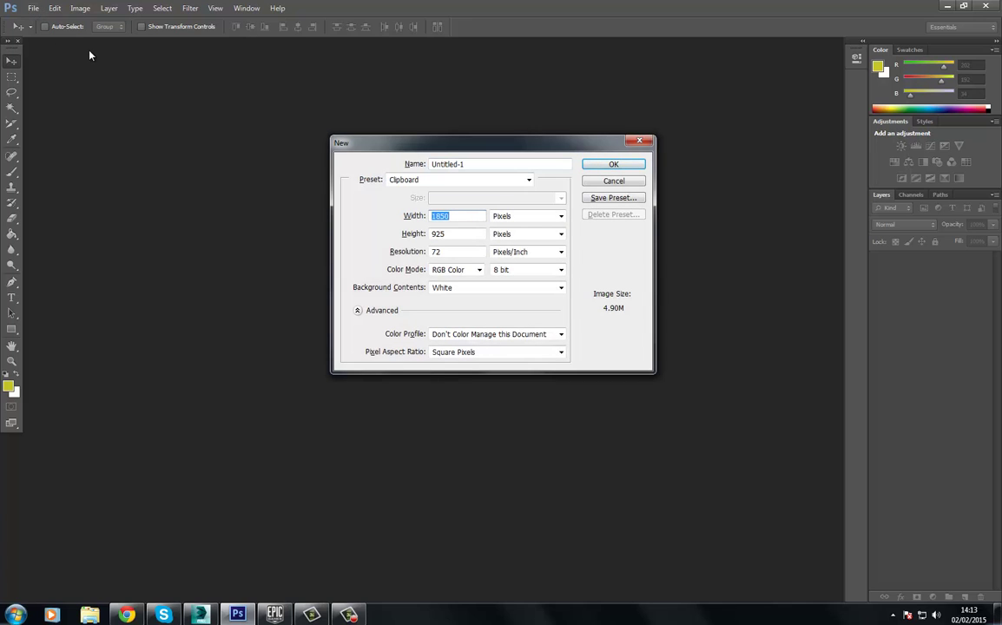
pyautogui.write('6144')
pyautogui.press('Tab')
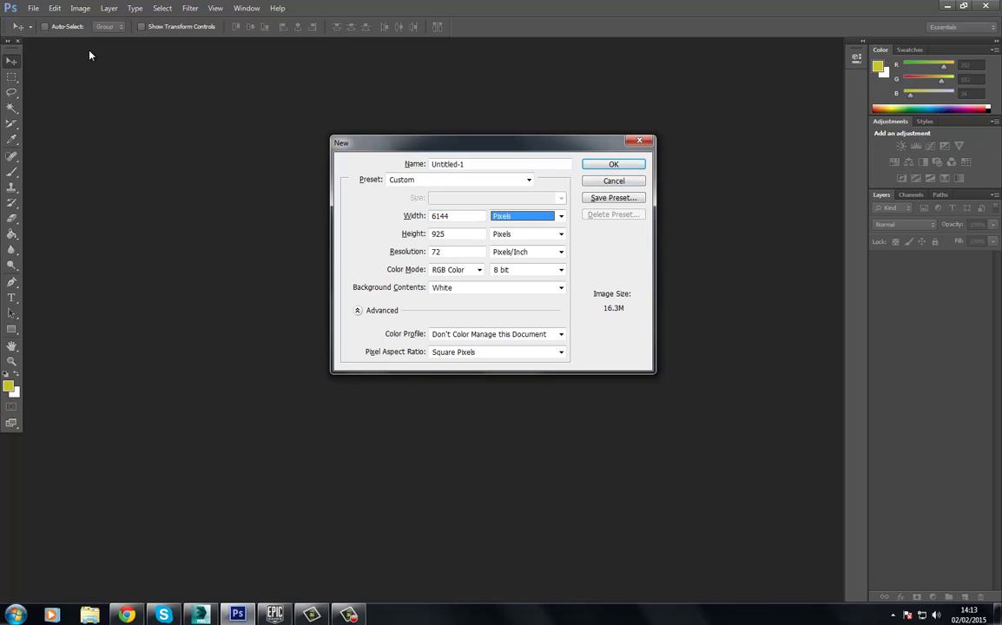
pyautogui.press('Tab')
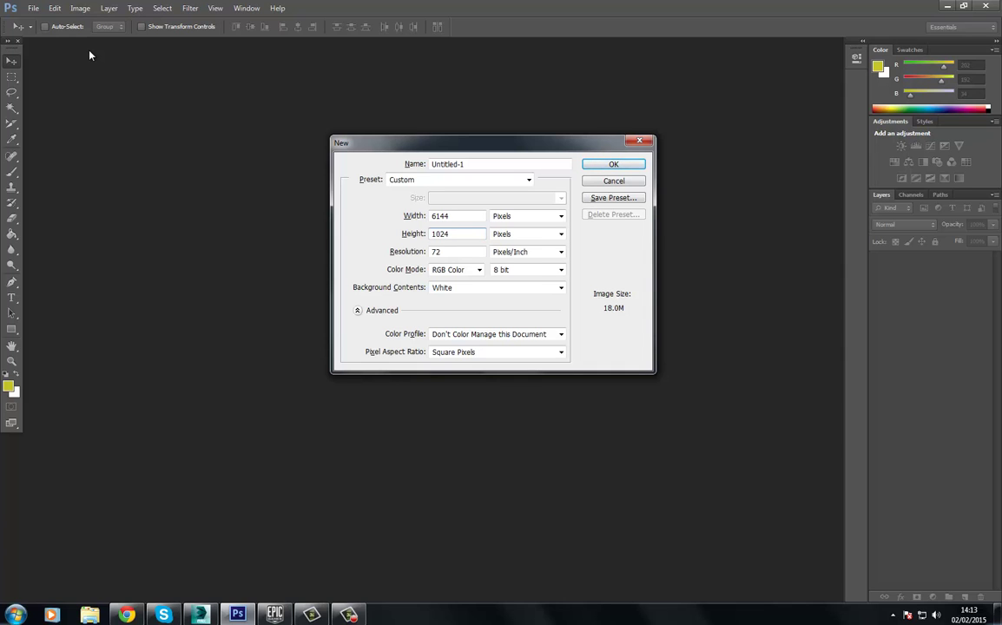
pyautogui.press('Return')
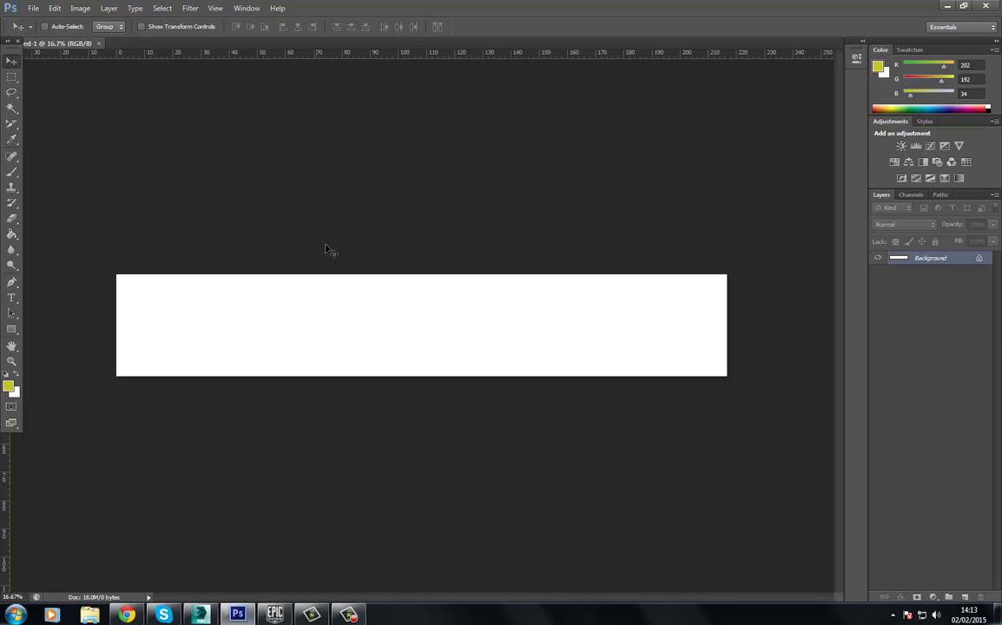
# Bring up the Unreal Creating Cubemaps page in Chrome and highlight the axis names in the face-order line
pyautogui.click(126, 615)
pyautogui.click(280, 7)
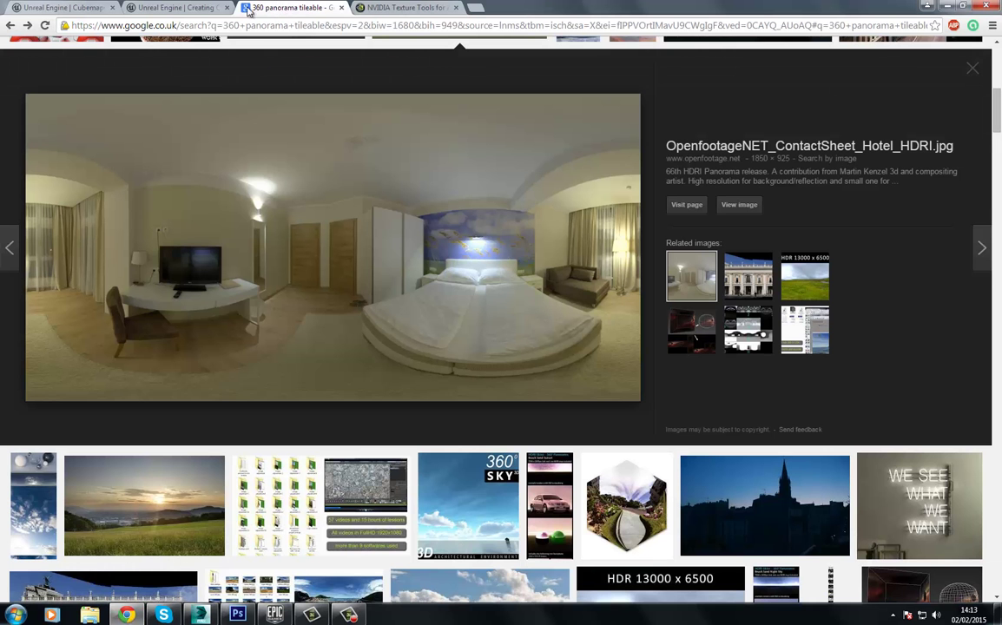
pyautogui.click(176, 7)
pyautogui.scroll(-2, 174, 149)
pyautogui.scroll(2, 179, 173)
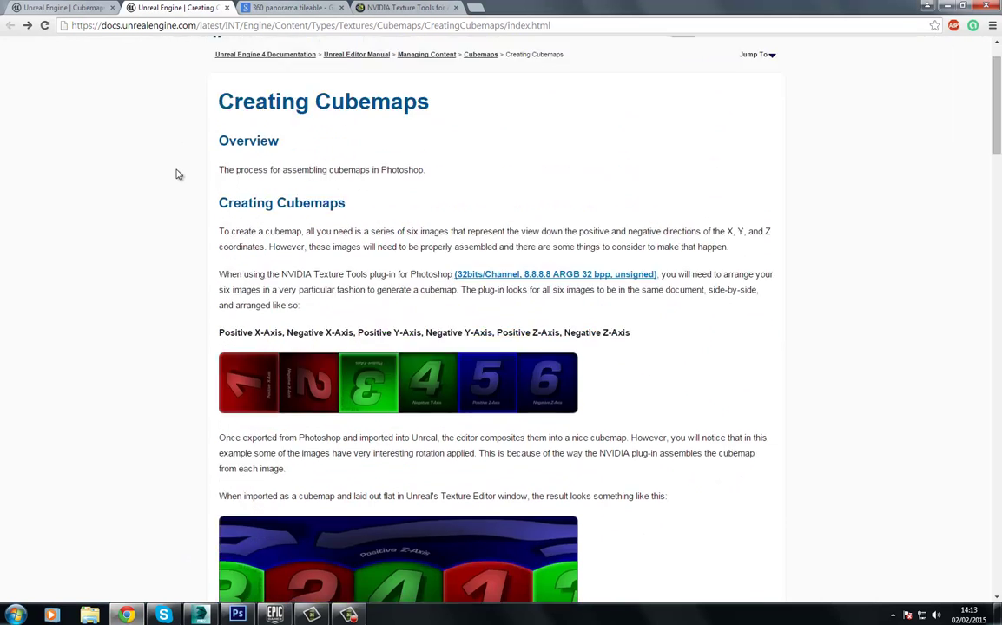
pyautogui.scroll(-3, 223, 208)
pyautogui.scroll(1, 242, 163)
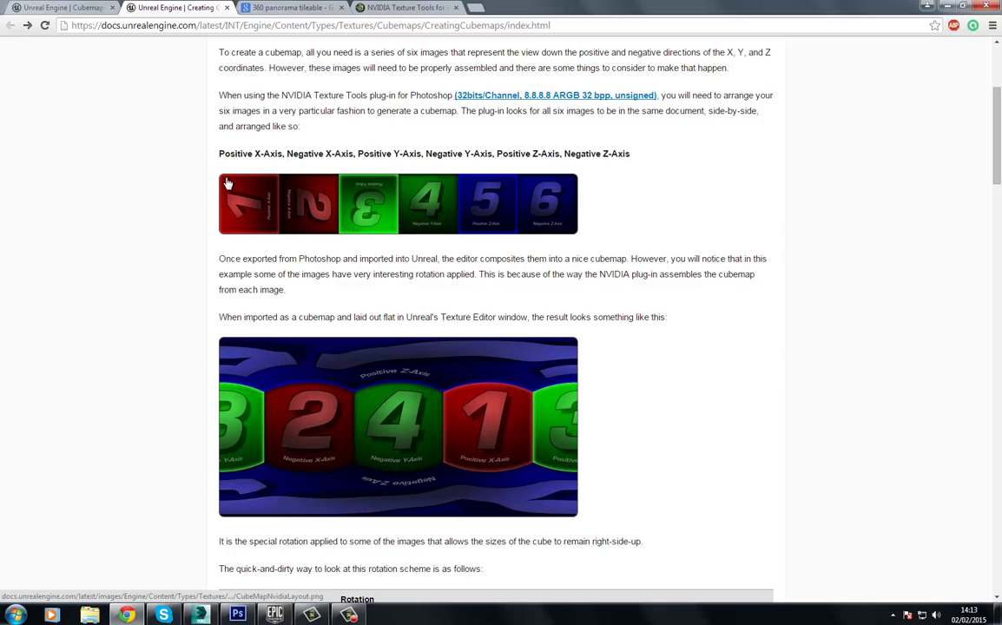
pyautogui.moveTo(224, 153); pyautogui.dragTo(331, 155)
# Scroll through the face layout and per-axis rotation table, dismissing an antivirus notification
pyautogui.scroll(-1, 282, 216)
pyautogui.scroll(1, 234, 202)
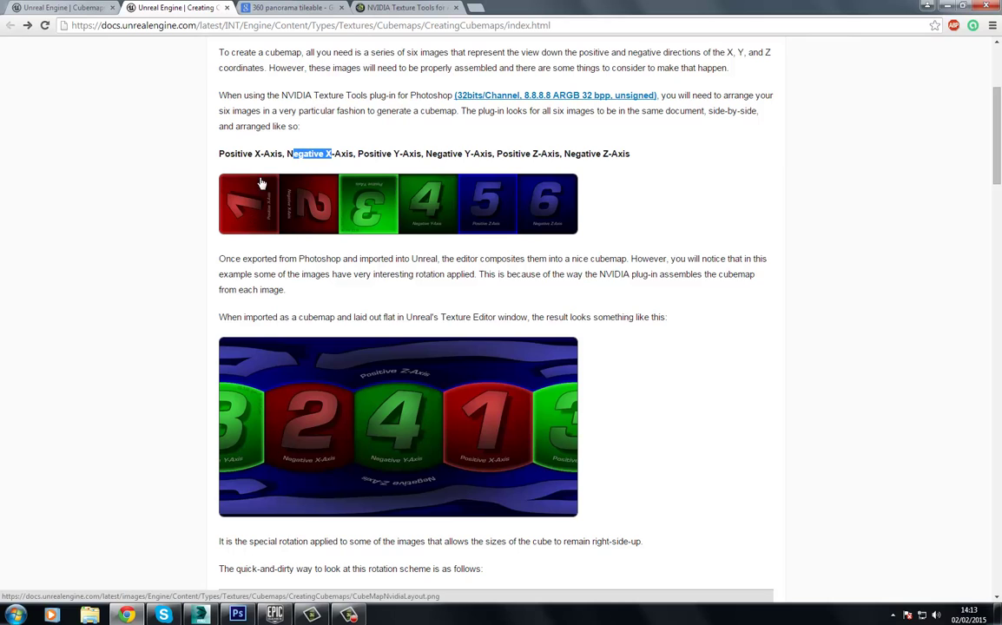
pyautogui.scroll(-4, 230, 194)
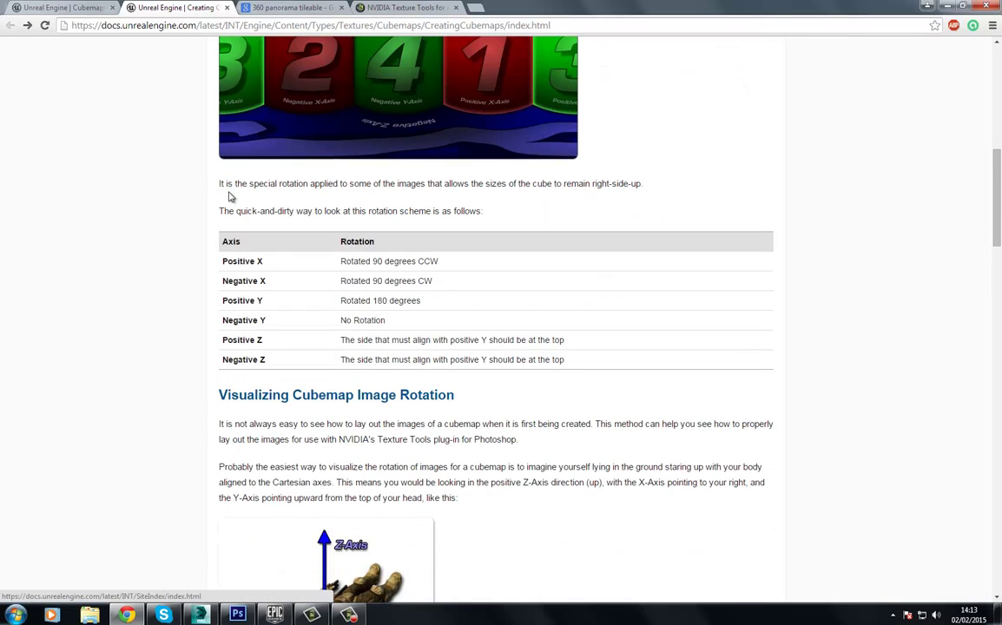
pyautogui.scroll(2, 230, 197)
pyautogui.scroll(-2, 279, 264)
pyautogui.scroll(-4, 282, 286)
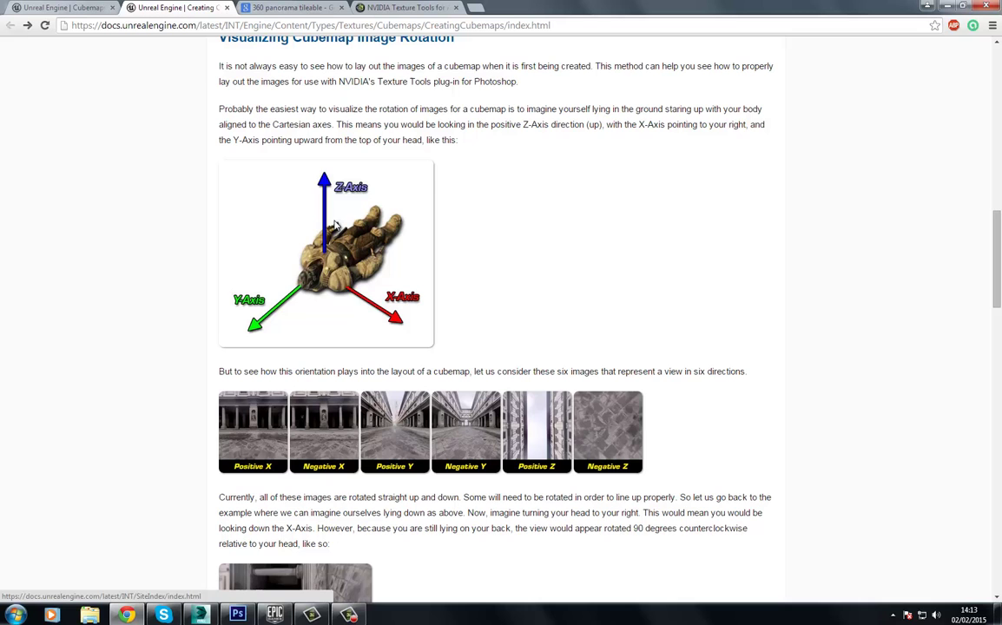
pyautogui.scroll(-2, 315, 267)
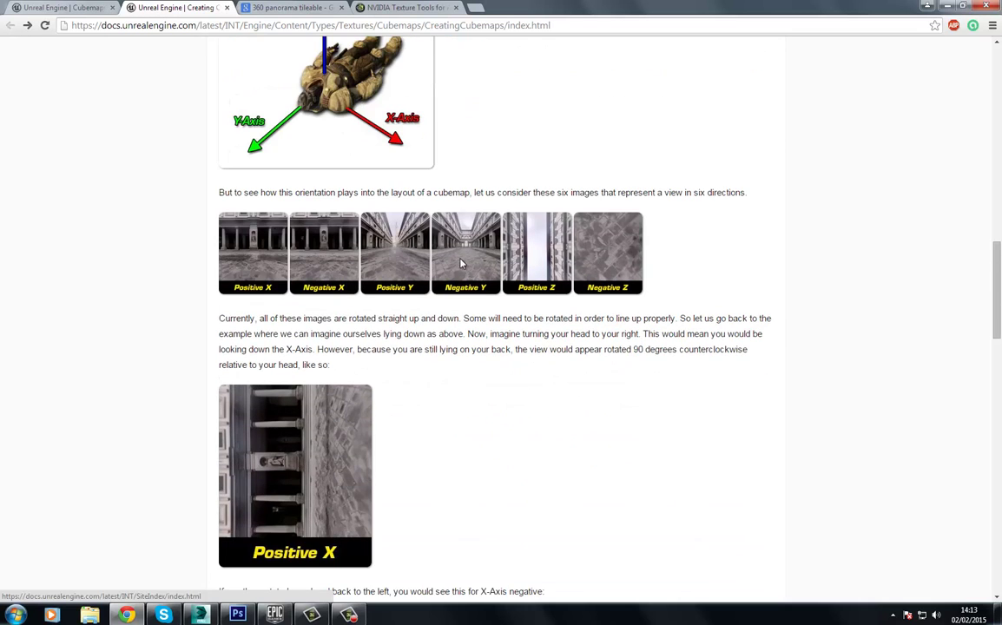
pyautogui.scroll(-7, 186, 271)
pyautogui.scroll(10, 185, 269)
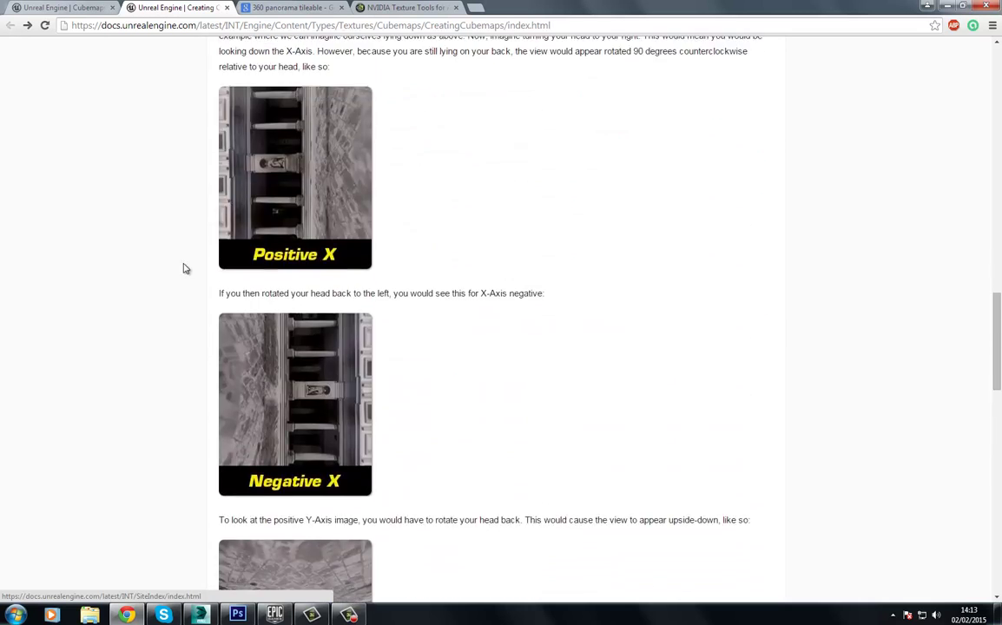
pyautogui.scroll(8, 198, 282)
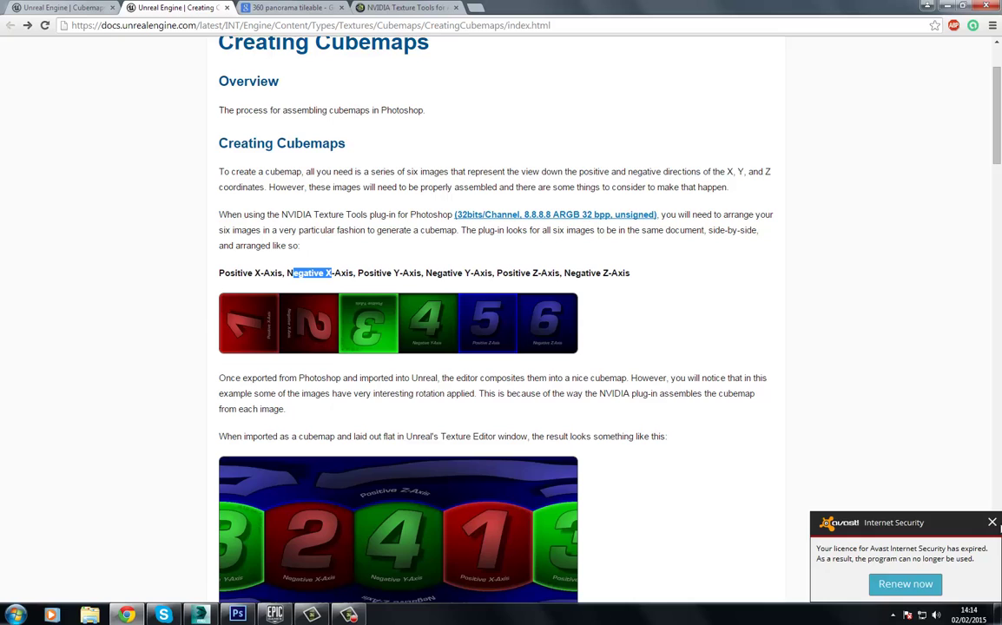
pyautogui.click(993, 523)
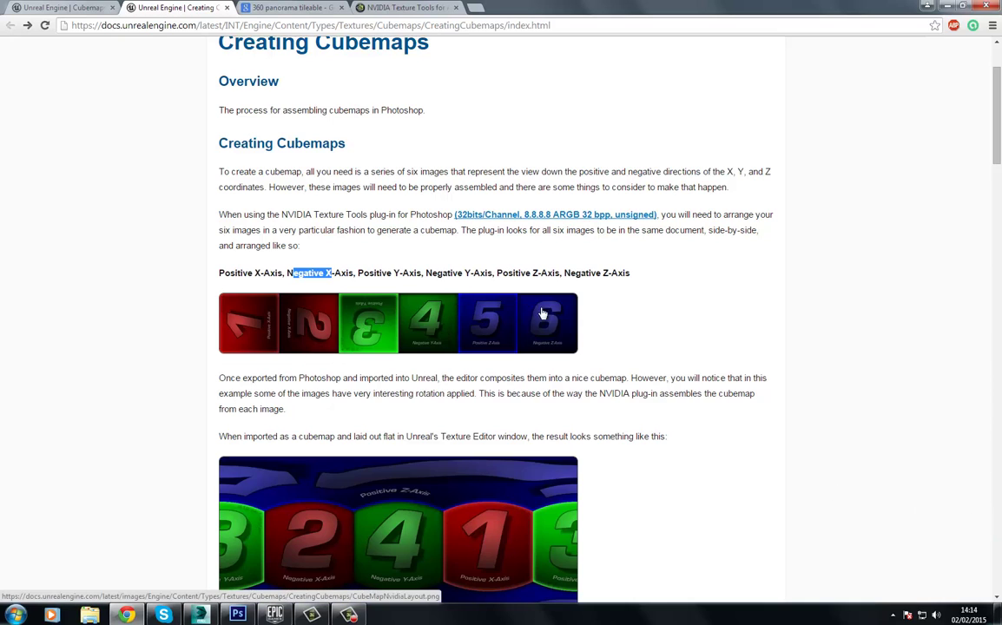
pyautogui.scroll(-3, 470, 284)
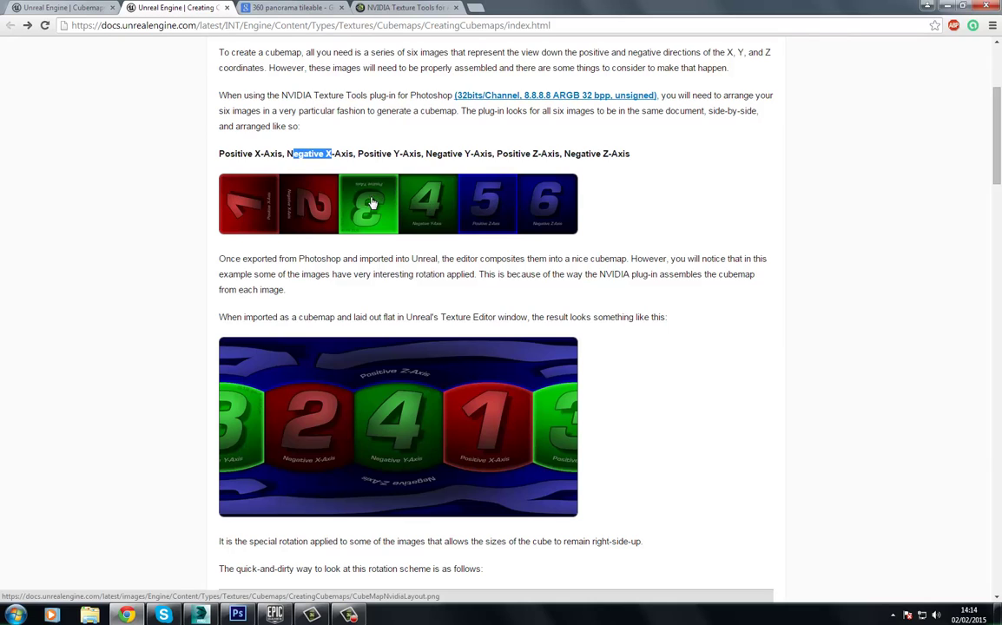
pyautogui.scroll(1, 260, 247)
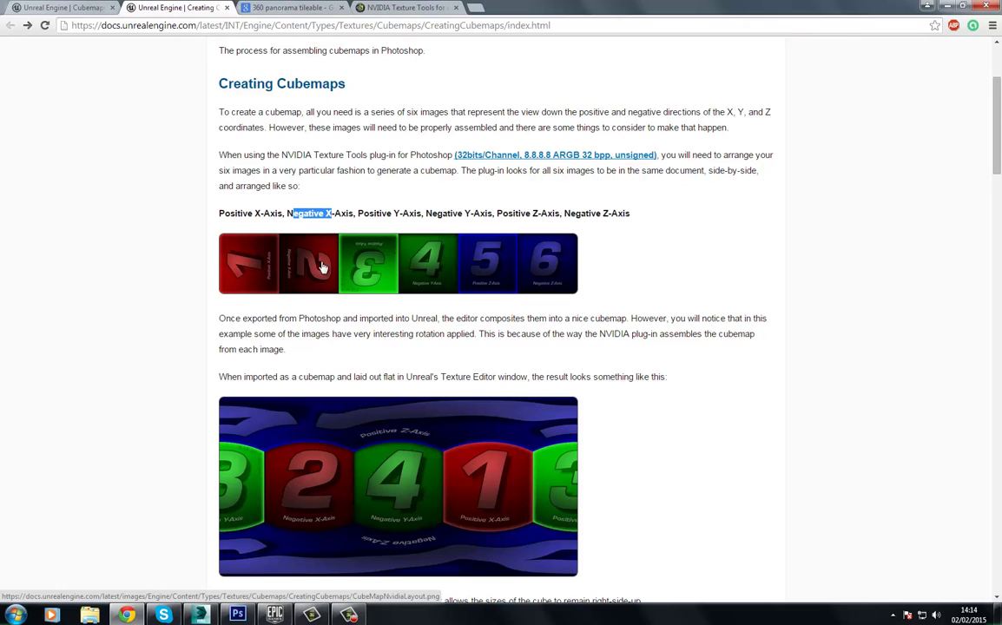
# Back in Photoshop, open Cube_LF.tga
pyautogui.click(236, 615)
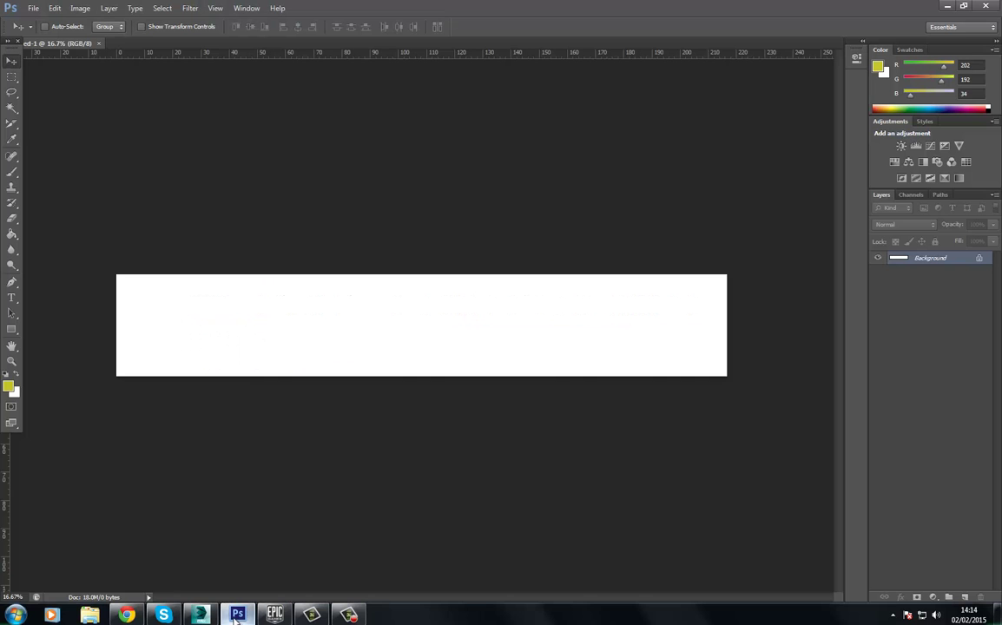
pyautogui.click(32, 8)
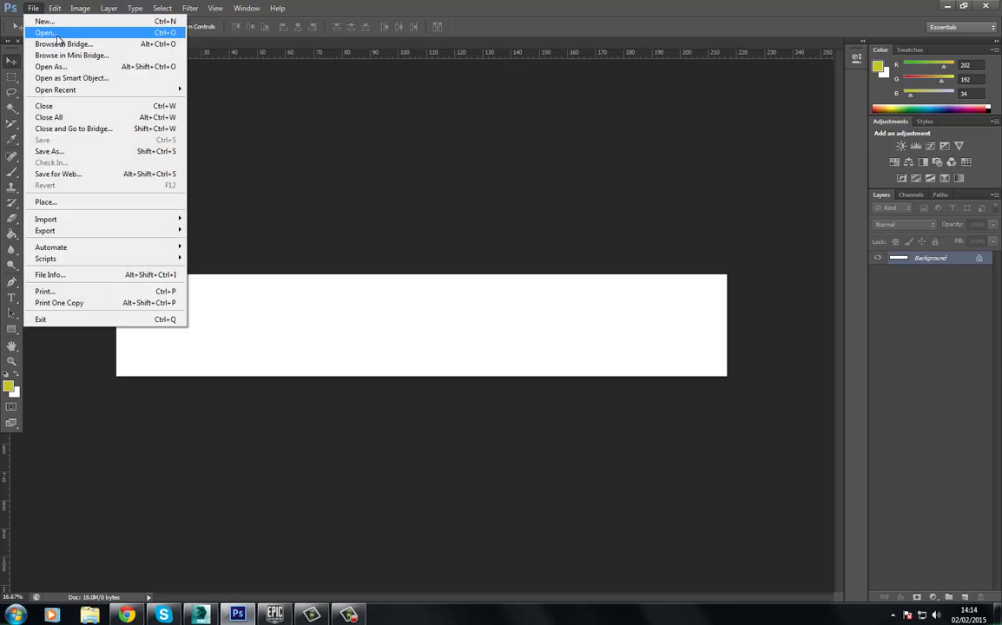
pyautogui.click(52, 31)
pyautogui.moveTo(516, 156); pyautogui.dragTo(510, 265)
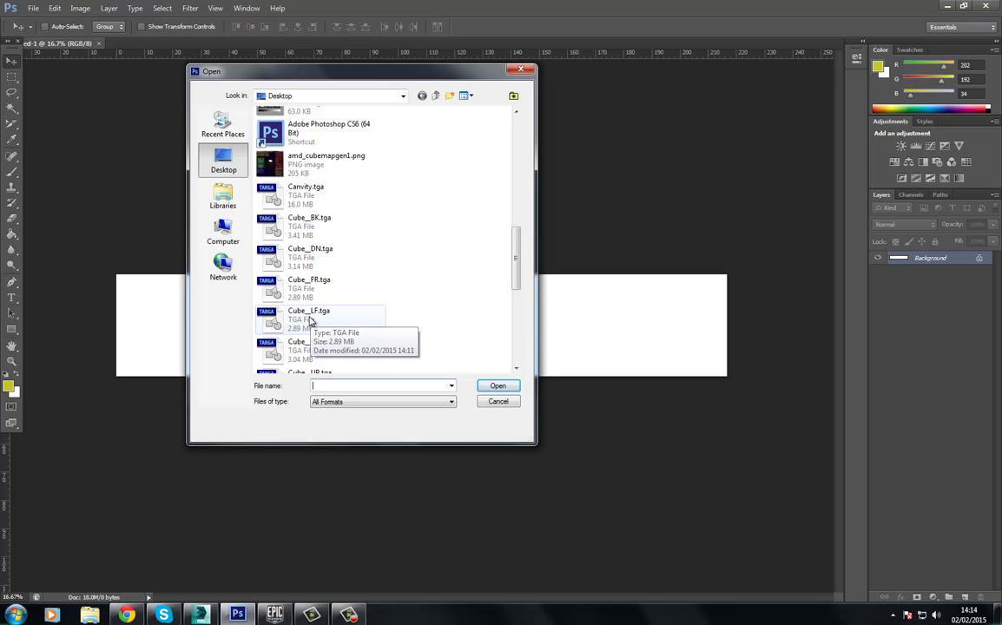
pyautogui.click(315, 323)
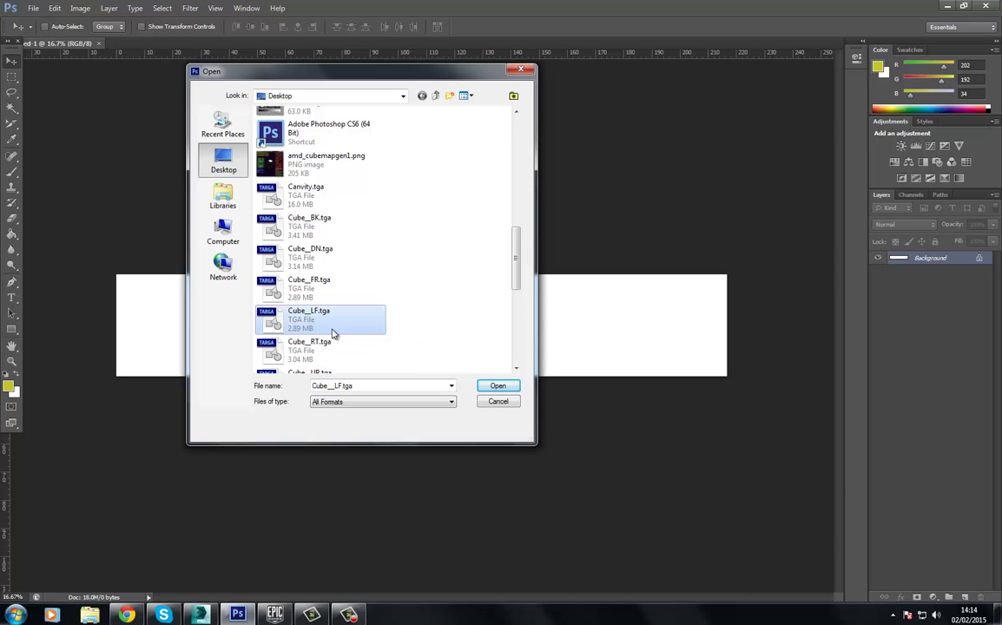
pyautogui.click(498, 386)
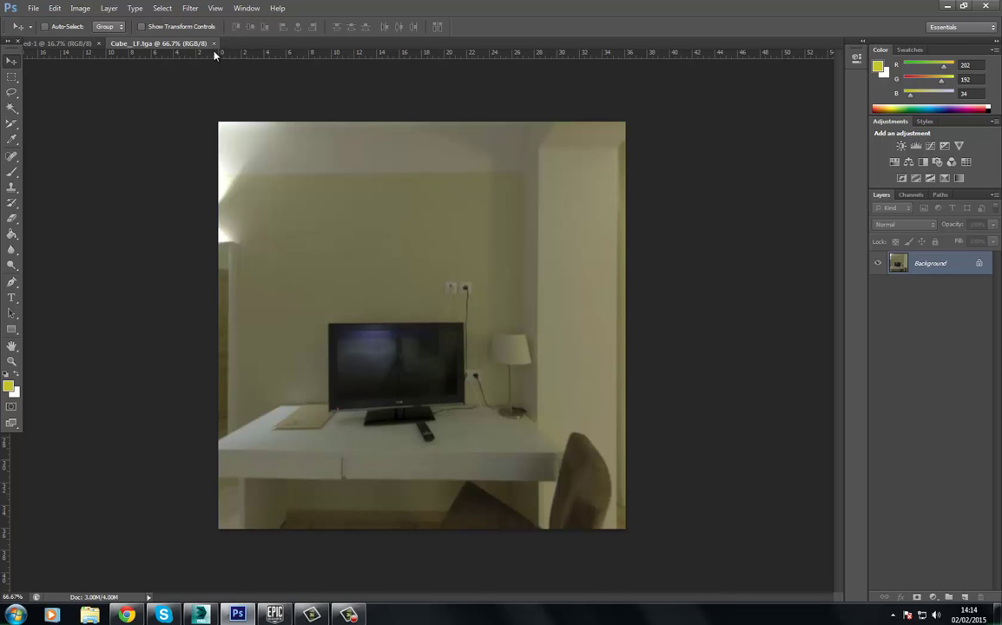
# Select the whole LF image and try 180° and 90° clockwise rotations, undoing them
pyautogui.hotkey('ctrl', 'a')
pyautogui.click(54, 13)
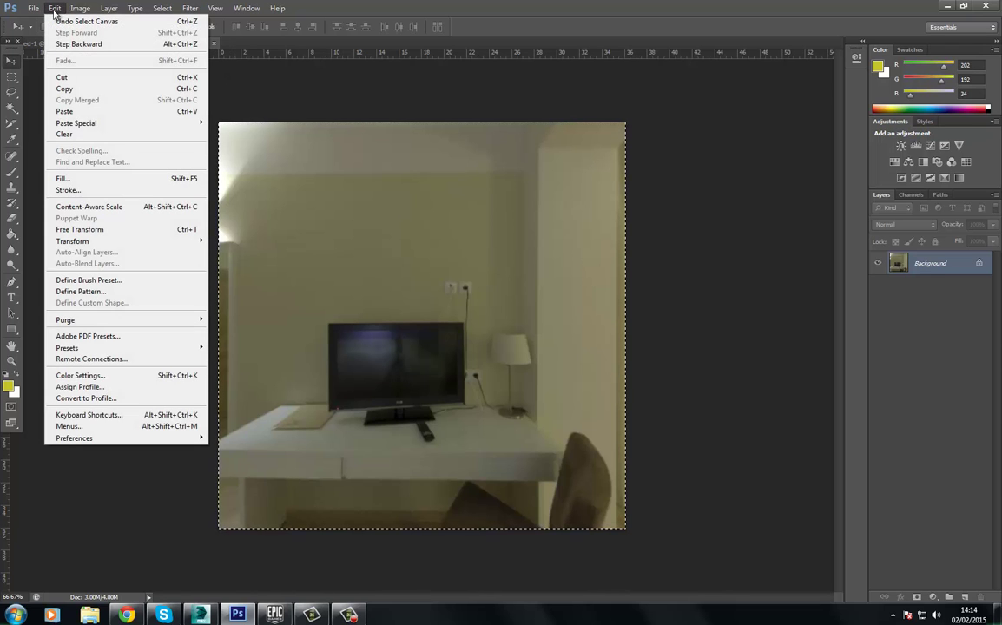
pyautogui.moveTo(76, 246)
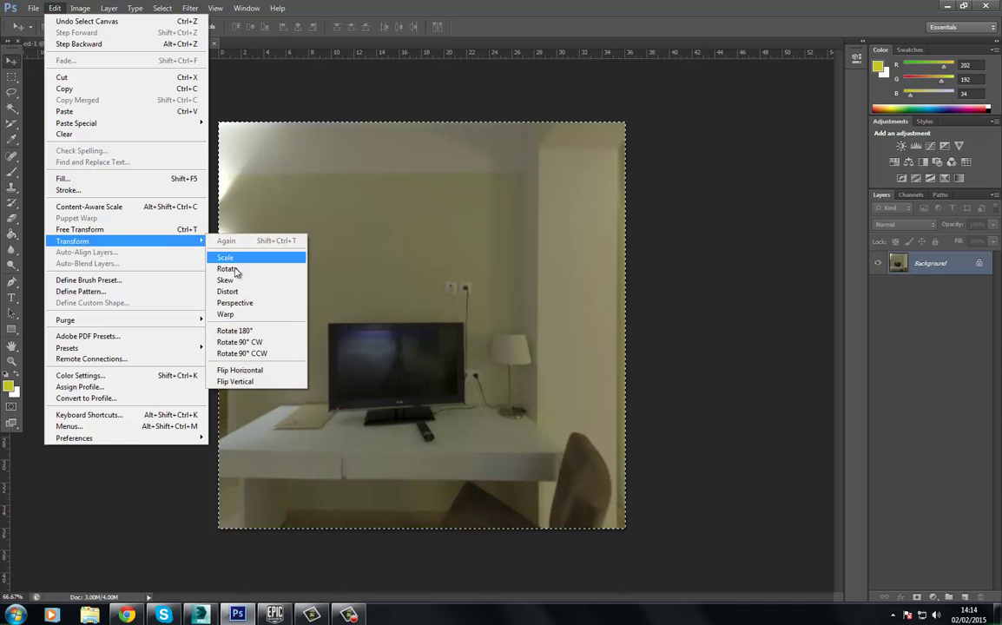
pyautogui.click(254, 333)
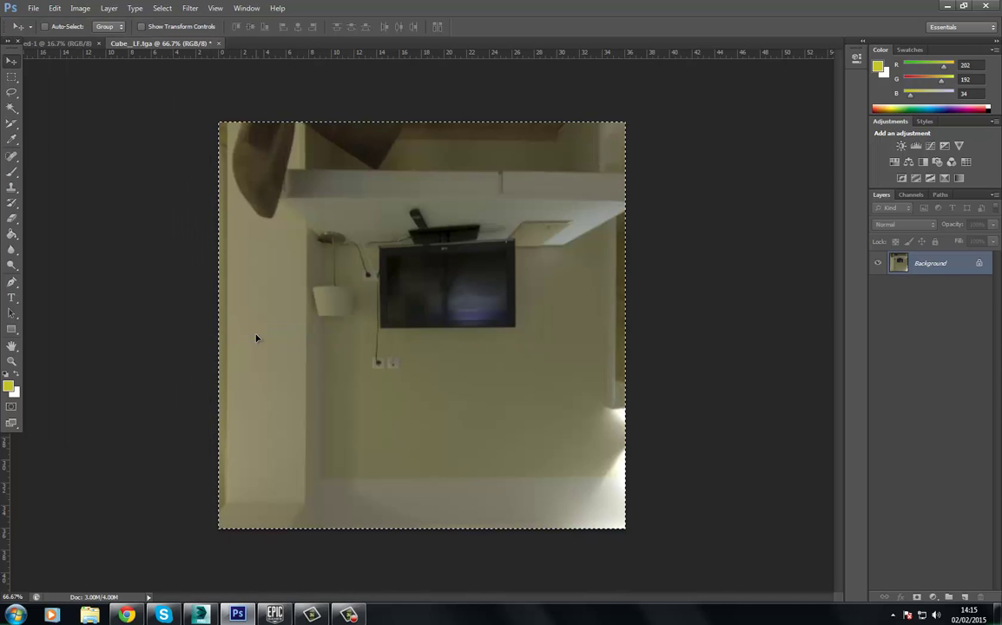
pyautogui.click(33, 7)
pyautogui.click(33, 8)
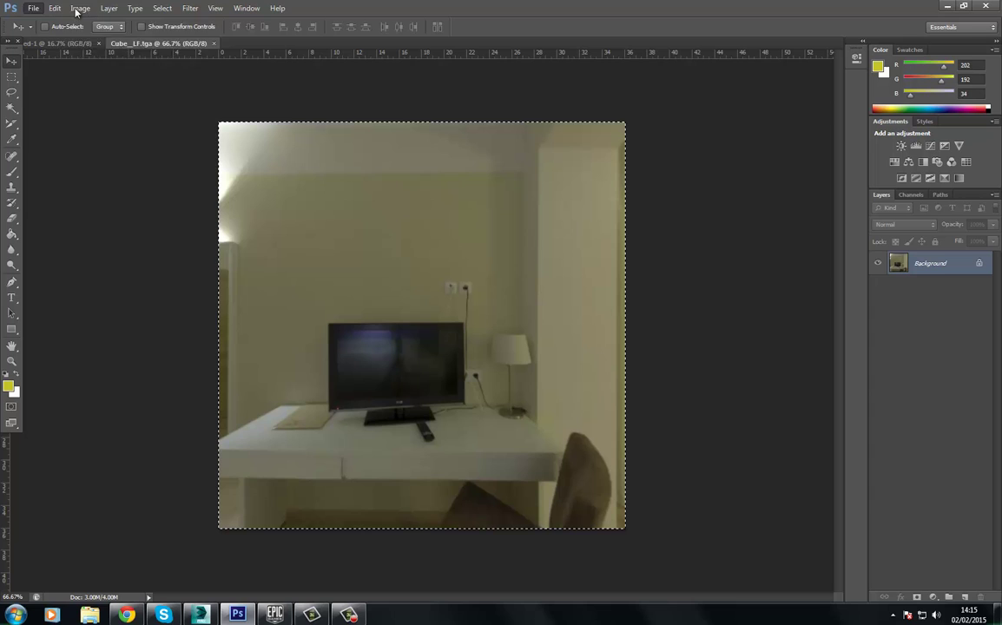
pyautogui.click(55, 8)
pyautogui.moveTo(101, 242)
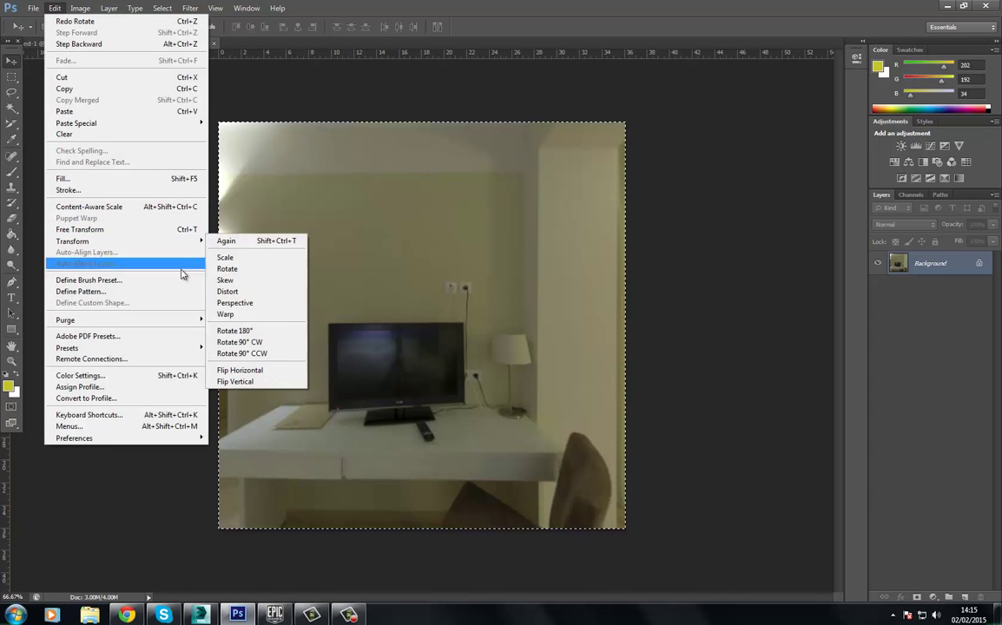
pyautogui.click(261, 345)
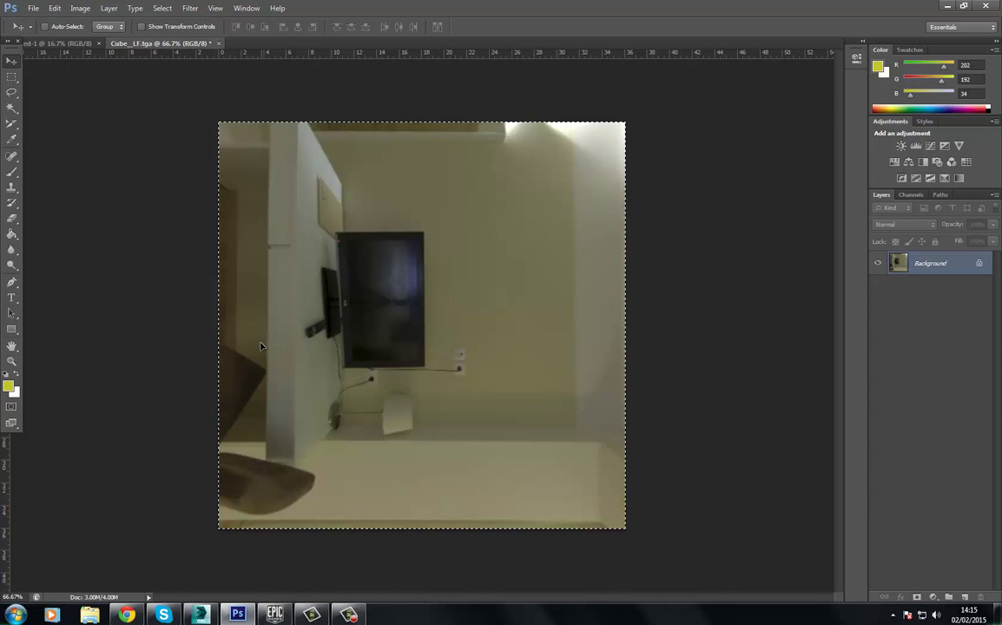
pyautogui.hotkey('alt', 'Tab')
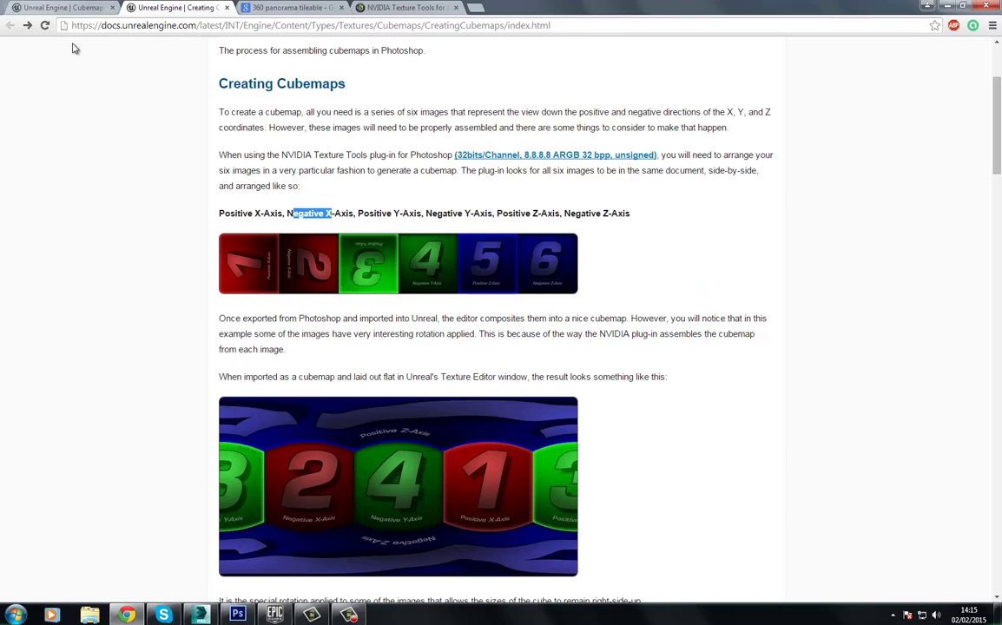
pyautogui.hotkey('alt', 'Tab')
pyautogui.hotkey('ctrl', 'z')
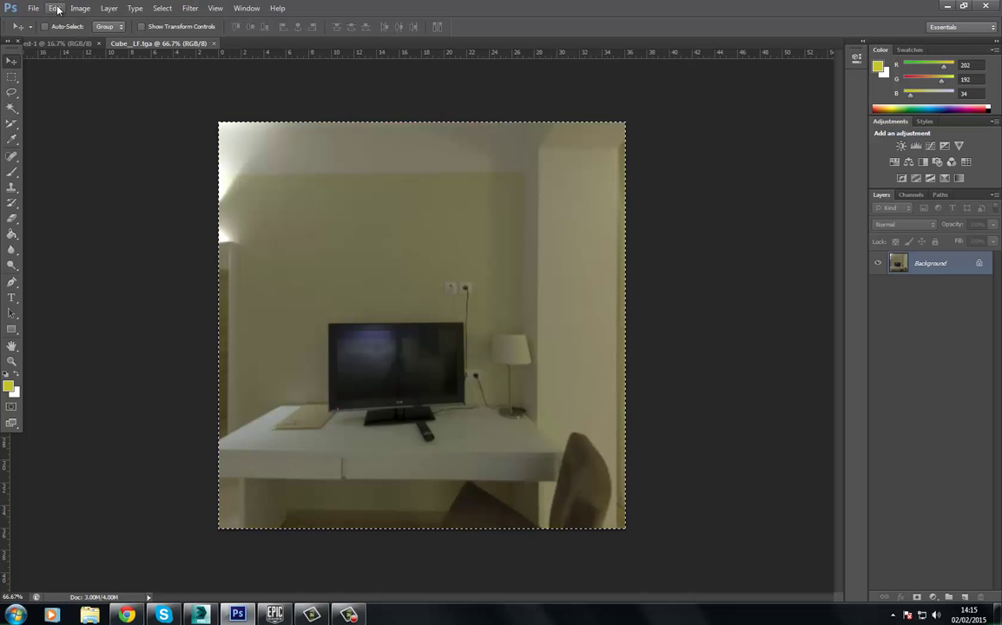
# Rotate the Cube_LF face 90° counter-clockwise
pyautogui.click(55, 8)
pyautogui.moveTo(116, 240)
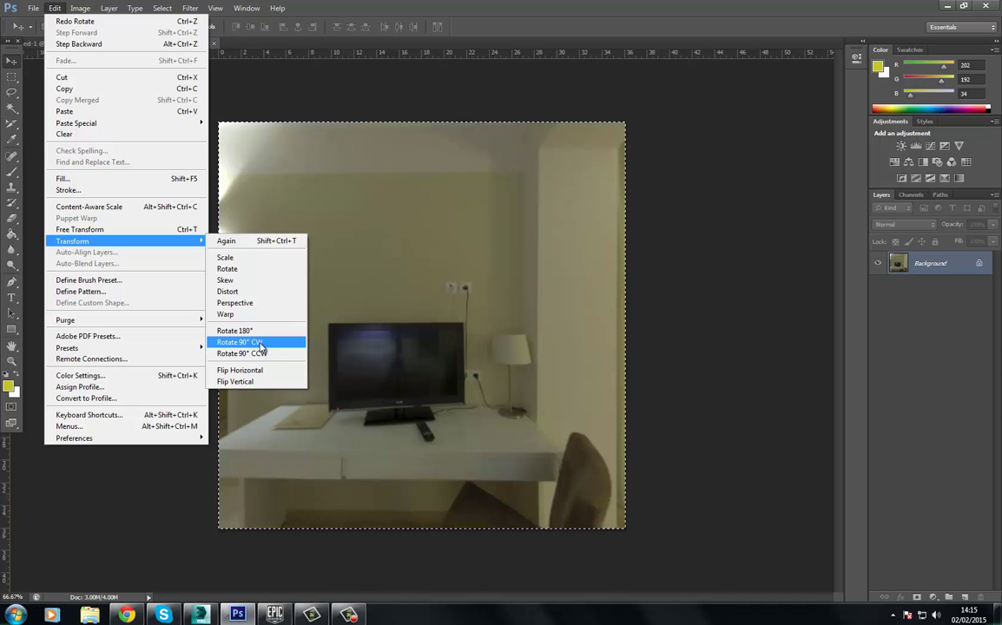
pyautogui.click(260, 354)
pyautogui.hotkey('ctrl', 'z')
pyautogui.click(55, 7)
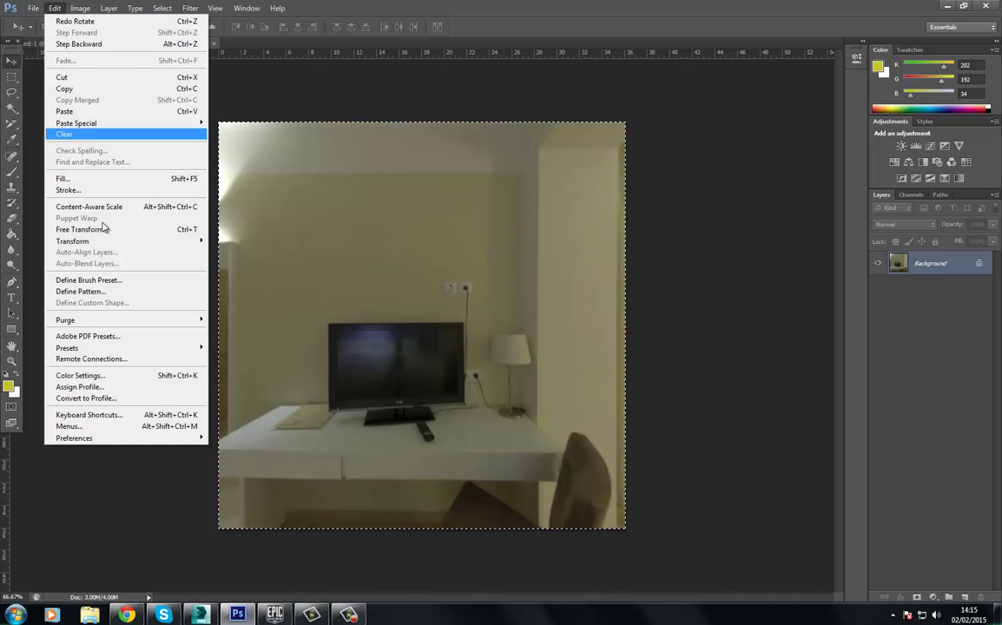
pyautogui.moveTo(122, 242)
pyautogui.click(254, 354)
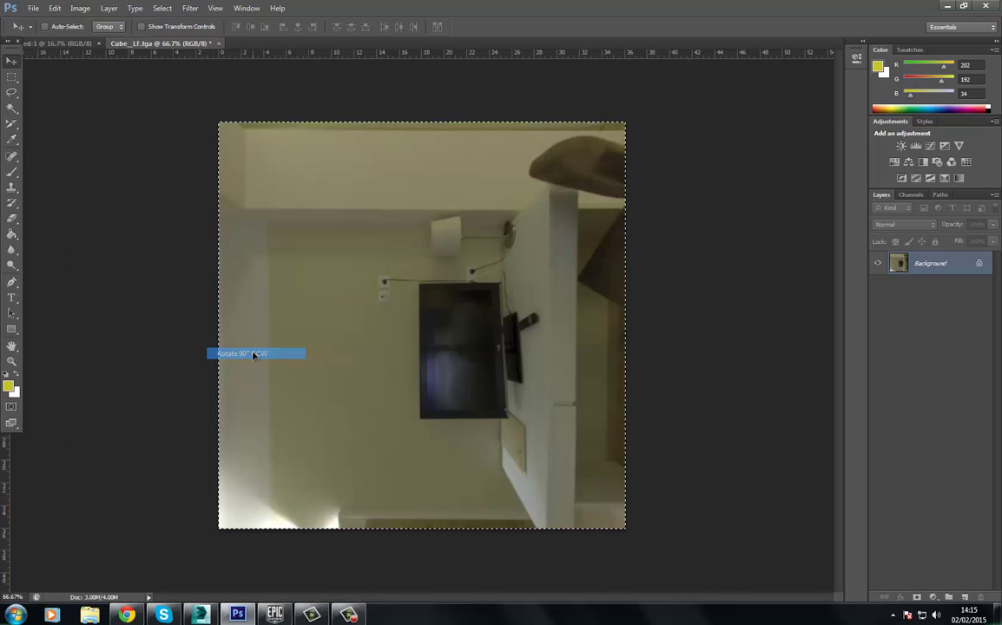
# Place the rotated LF face at the strip's left edge and close Cube_LF.tga unsaved
pyautogui.keyDown('shift'); pyautogui.moveTo(201, 154); pyautogui.dragTo(293, 318); pyautogui.keyUp('shift')
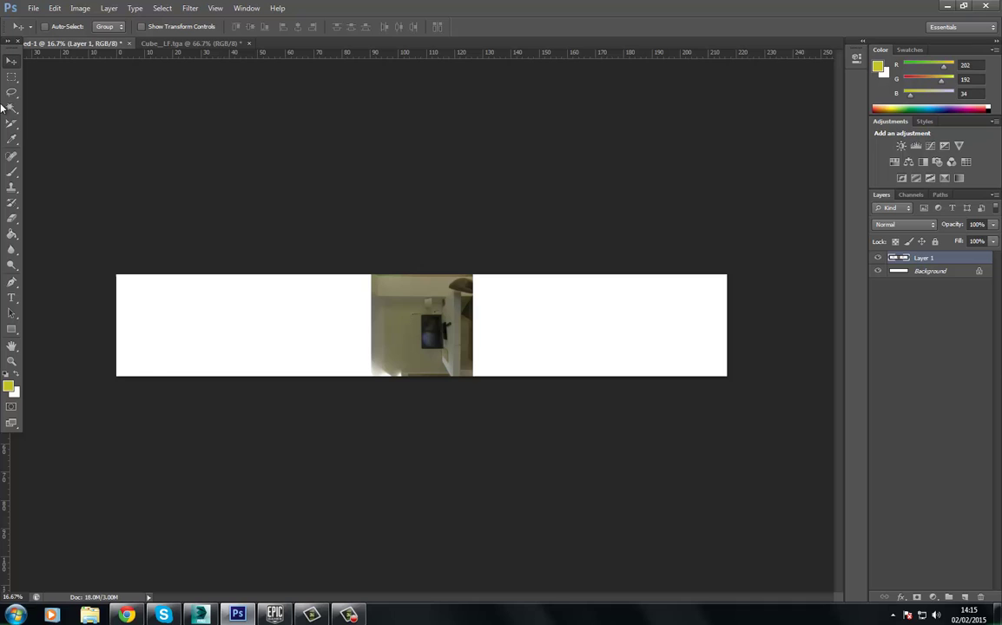
pyautogui.keyDown('shift'); pyautogui.moveTo(430, 320); pyautogui.dragTo(173, 307); pyautogui.keyUp('shift')
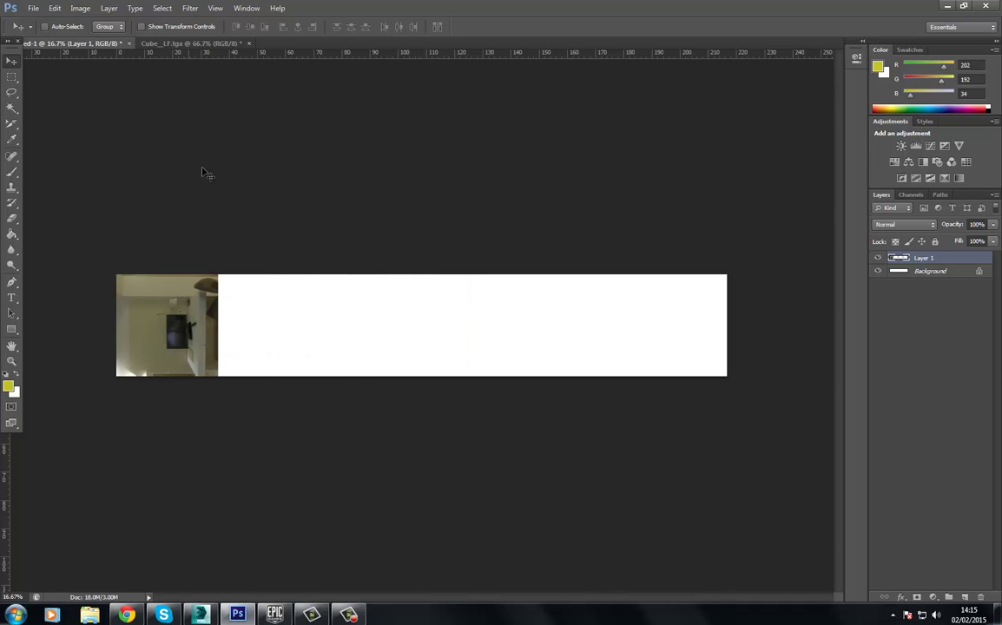
pyautogui.click(209, 42)
pyautogui.click(250, 43)
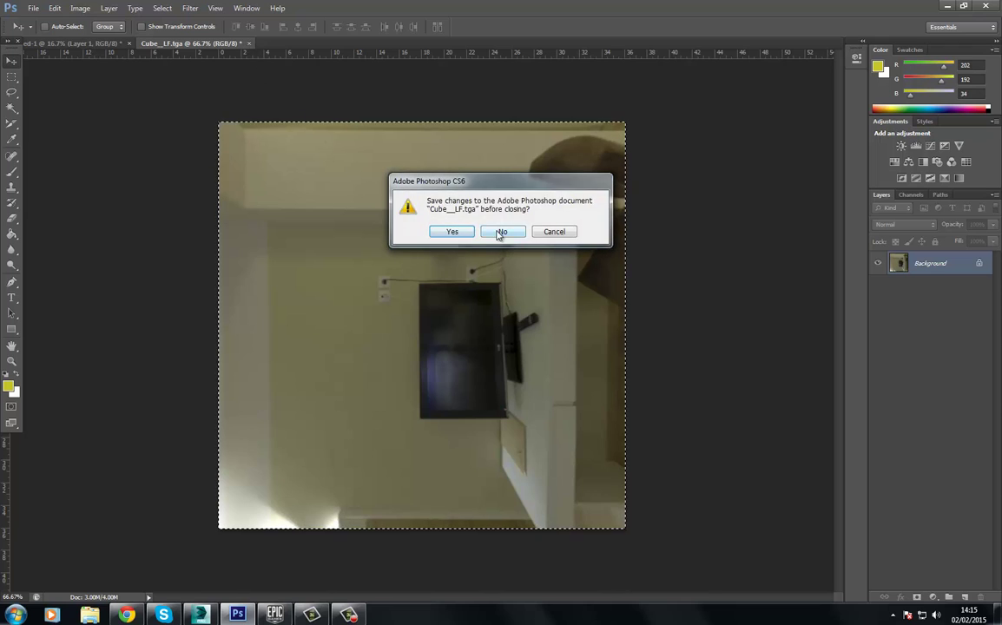
pyautogui.click(503, 230)
# Open Cube_RT.tga, unlock its background layer and rotate it 90° clockwise
pyautogui.click(34, 9)
pyautogui.click(50, 32)
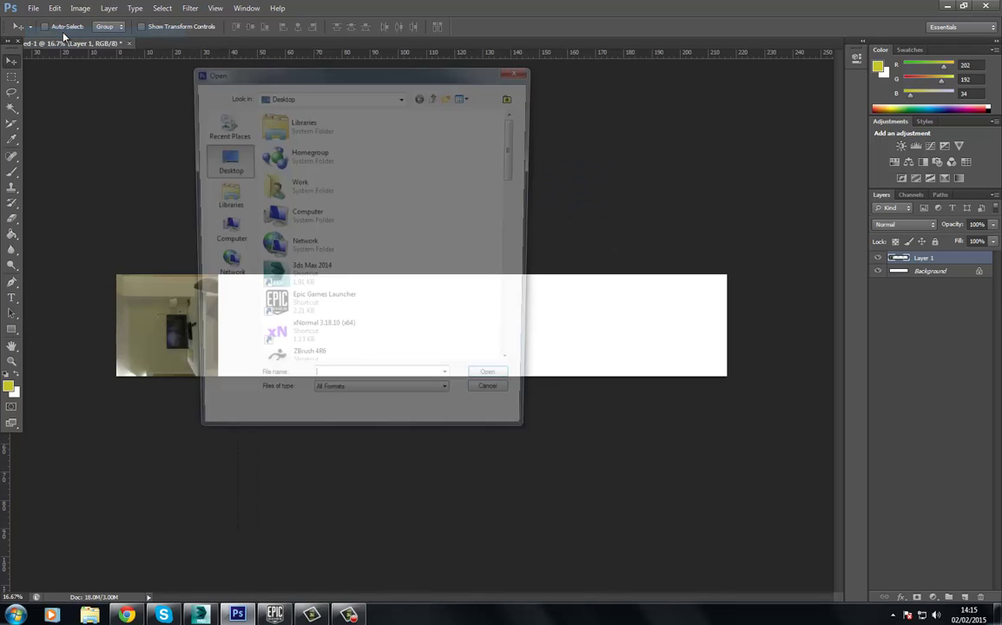
pyautogui.moveTo(515, 152); pyautogui.dragTo(523, 282)
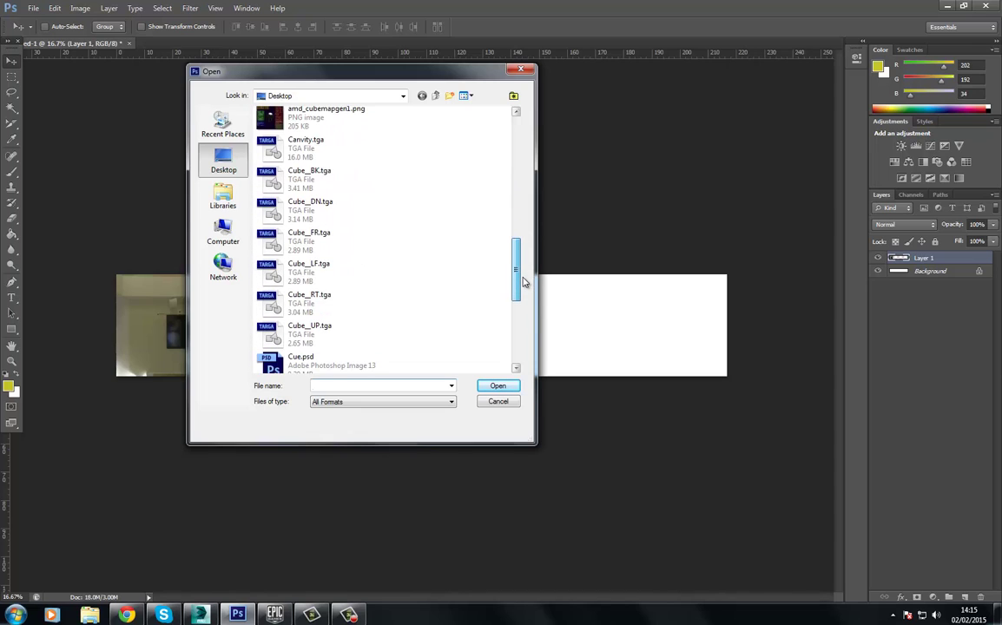
pyautogui.click(324, 300)
pyautogui.doubleClick(324, 300)
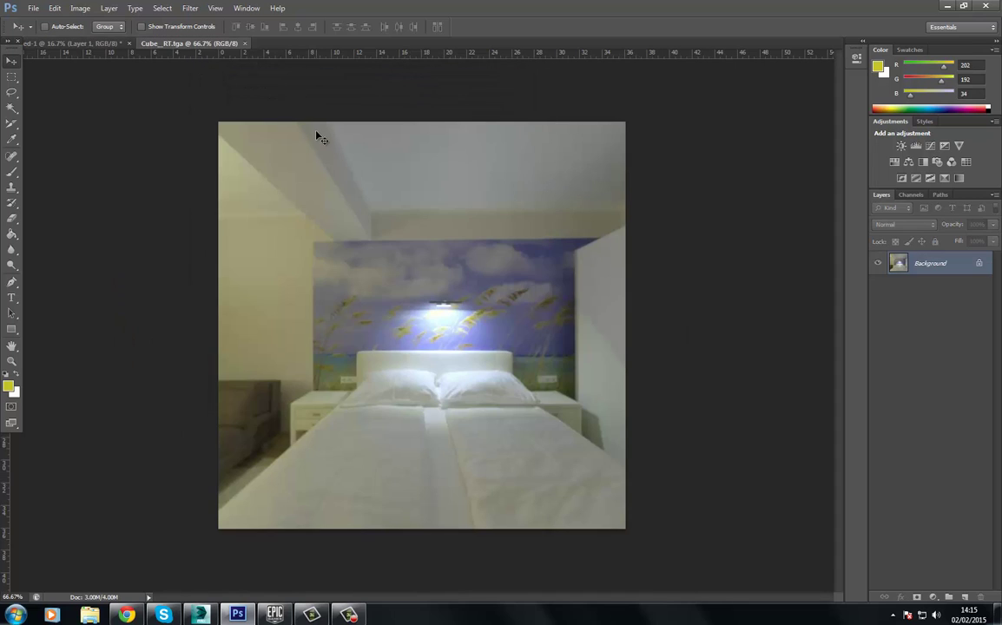
pyautogui.click(55, 8)
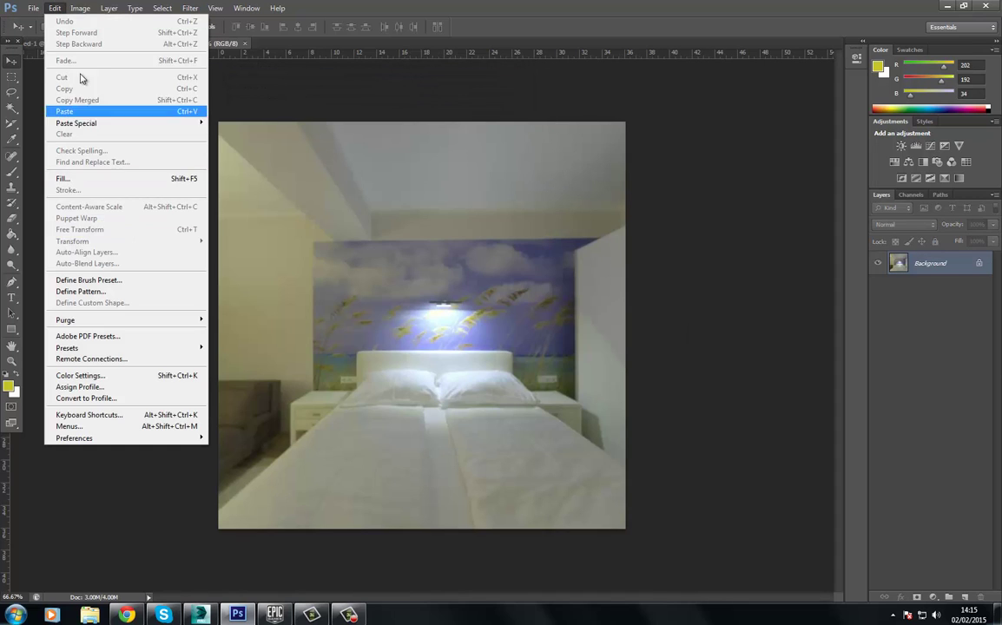
pyautogui.doubleClick(942, 271)
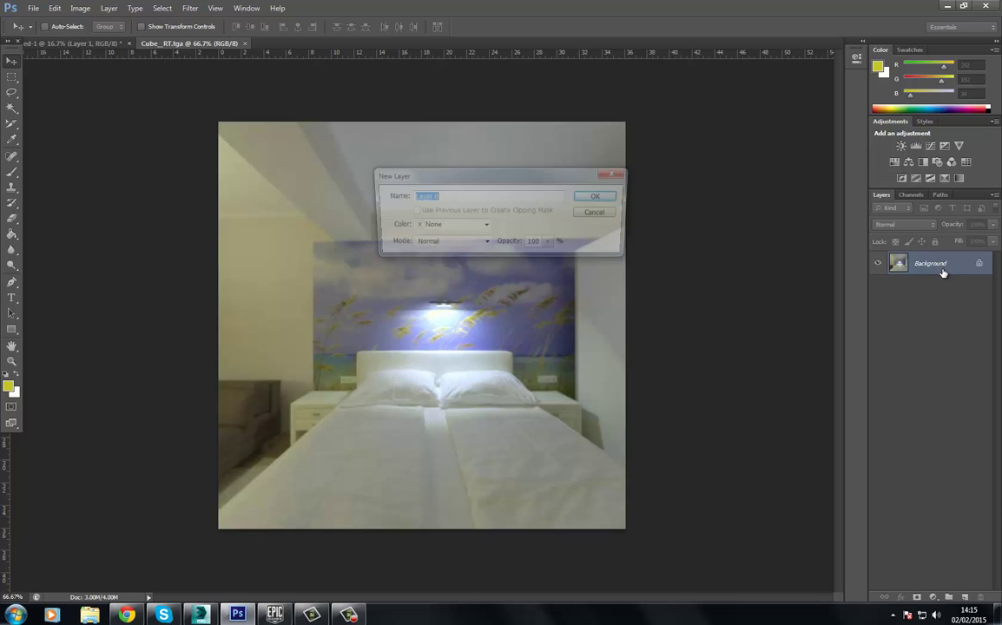
pyautogui.press('Return')
pyautogui.click(54, 8)
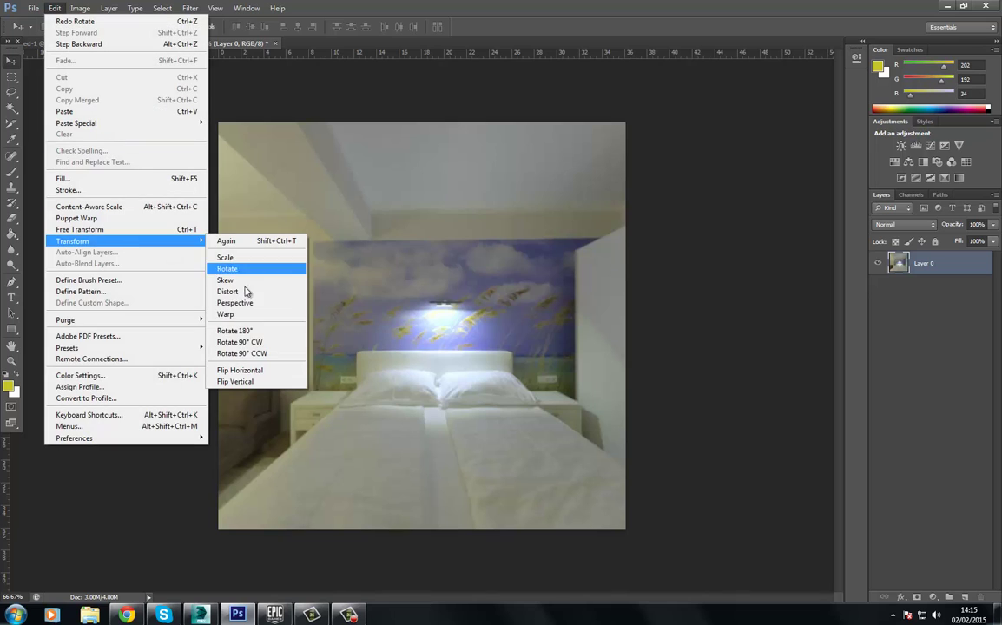
pyautogui.click(260, 344)
# Paste the bedroom face into the strip beside the first face, then close Cube_RT.tga unsaved
pyautogui.hotkey('ctrl', 'a')
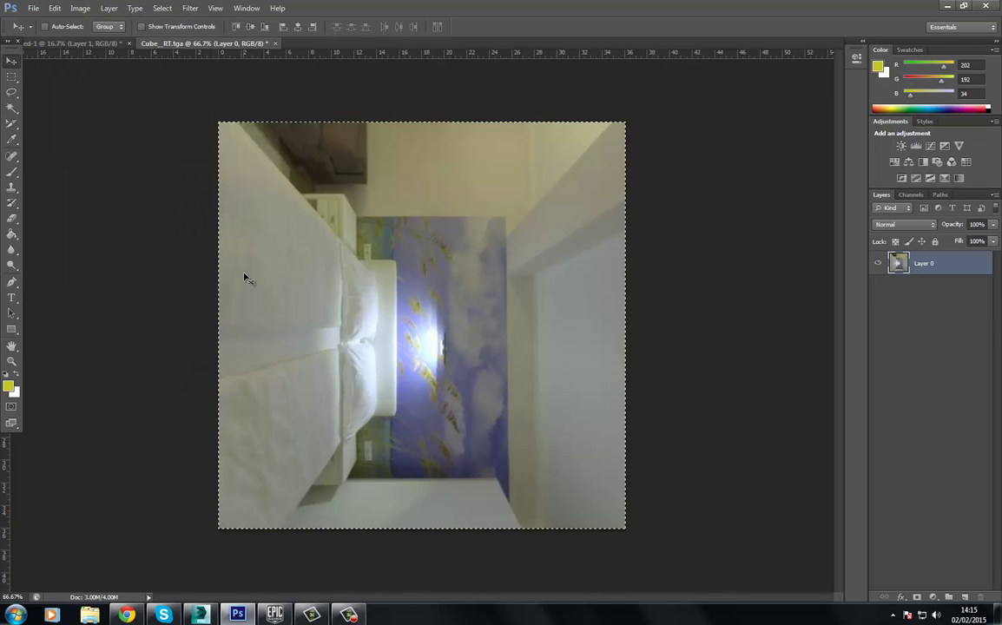
pyautogui.click(75, 43)
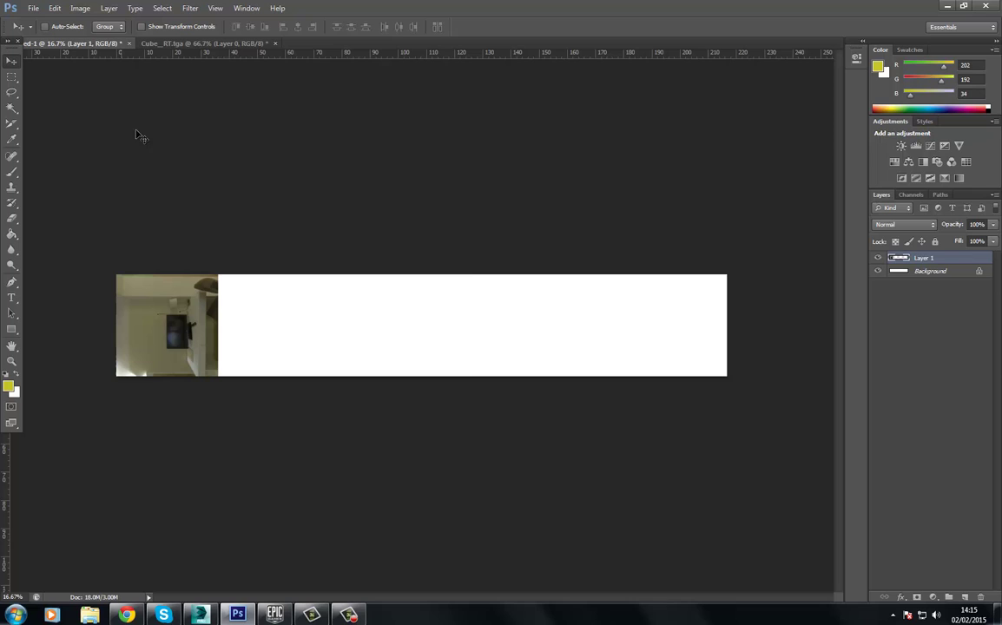
pyautogui.hotkey('ctrl', 'v')
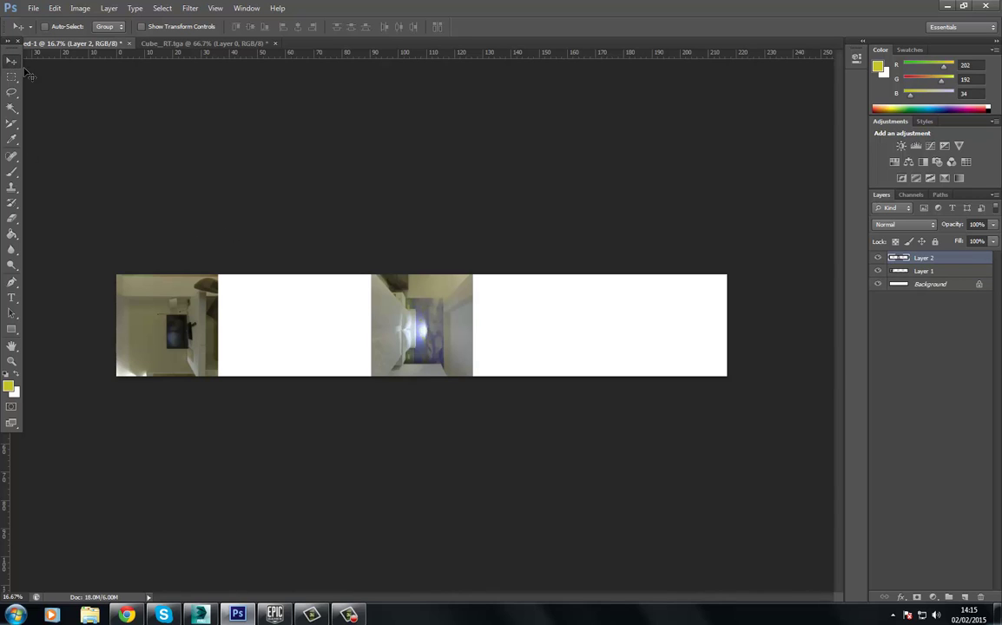
pyautogui.moveTo(385, 336); pyautogui.dragTo(232, 336)
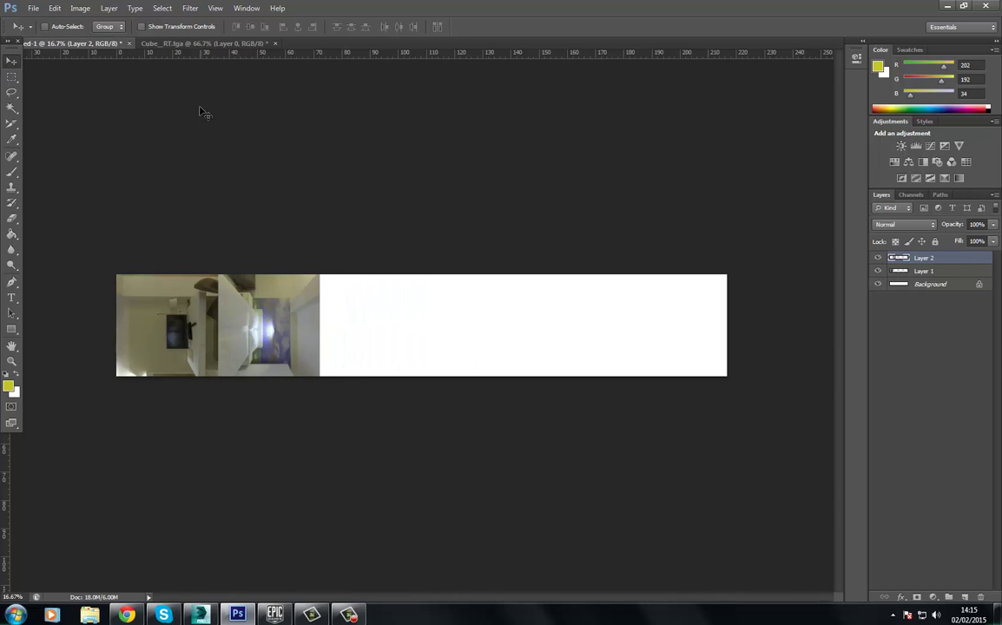
pyautogui.click(230, 42)
pyautogui.click(275, 44)
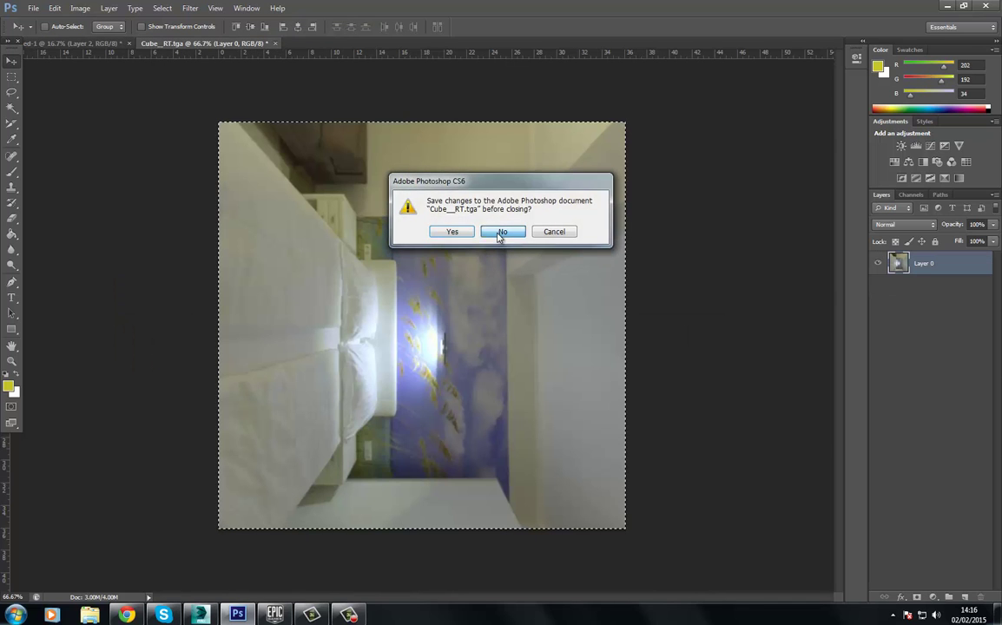
pyautogui.click(508, 294)
pyautogui.hotkey('alt', 'Tab')
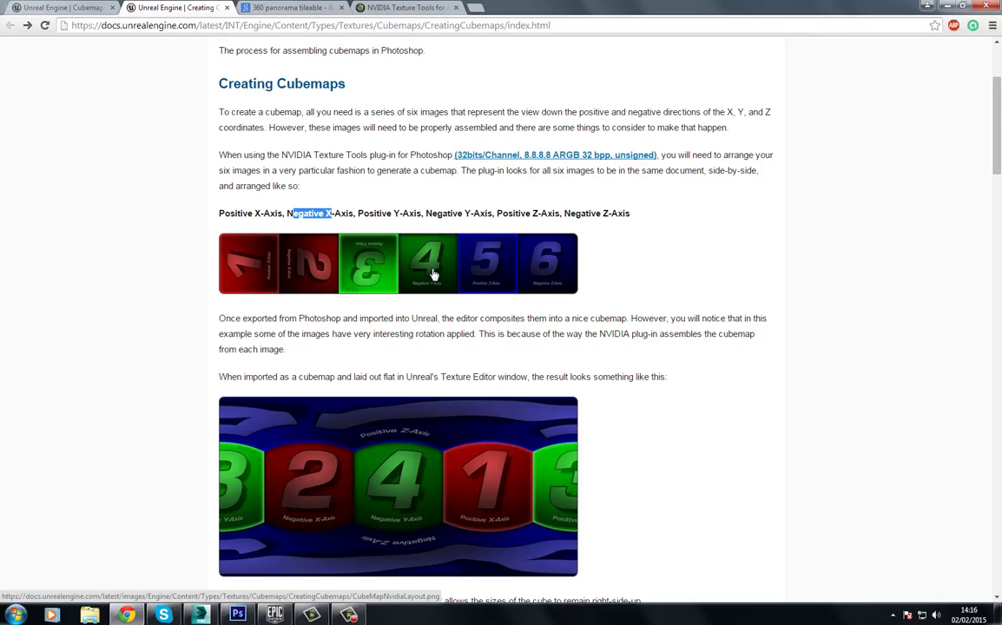
# Back in Photoshop, open Cube_BK.tga
pyautogui.hotkey('alt', 'Tab')
pyautogui.click(33, 8)
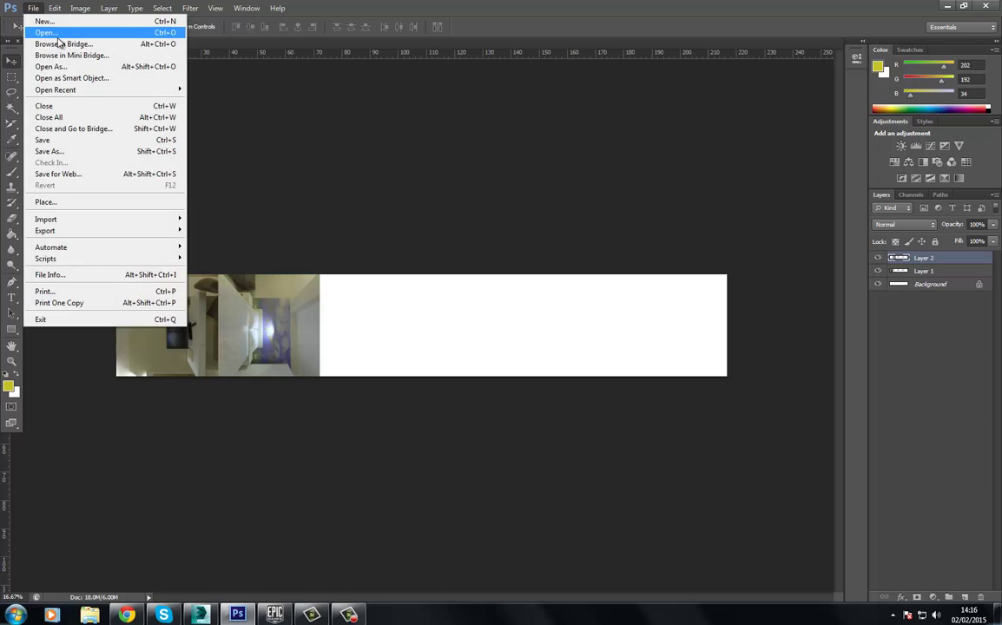
pyautogui.click(52, 33)
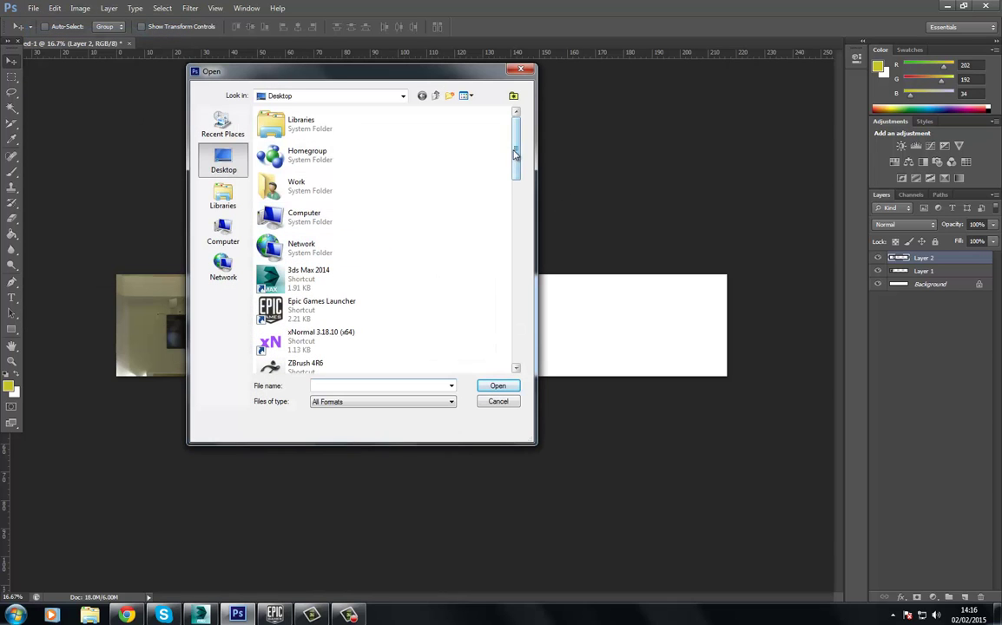
pyautogui.moveTo(516, 147); pyautogui.dragTo(505, 266)
pyautogui.doubleClick(312, 208)
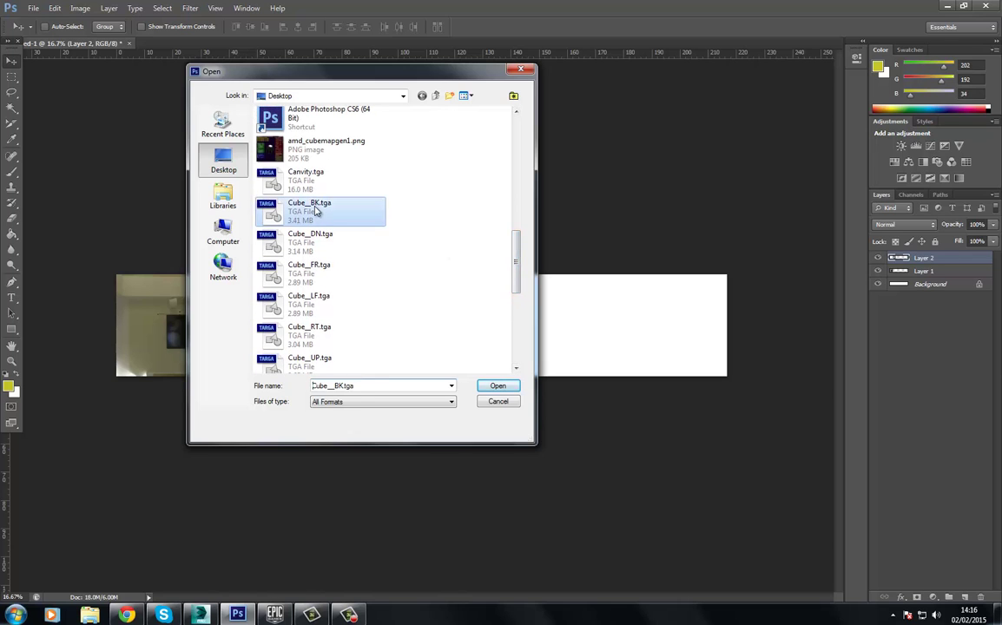
# Unlock the Cube_BK background layer and flip the living-room image vertically
pyautogui.click(54, 8)
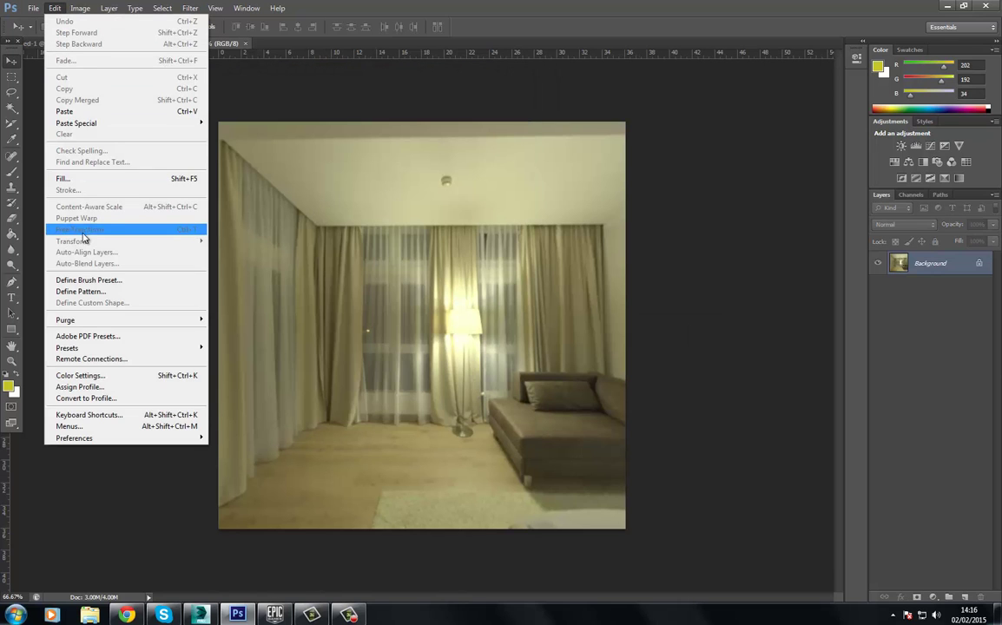
pyautogui.moveTo(78, 10)
pyautogui.click(818, 246)
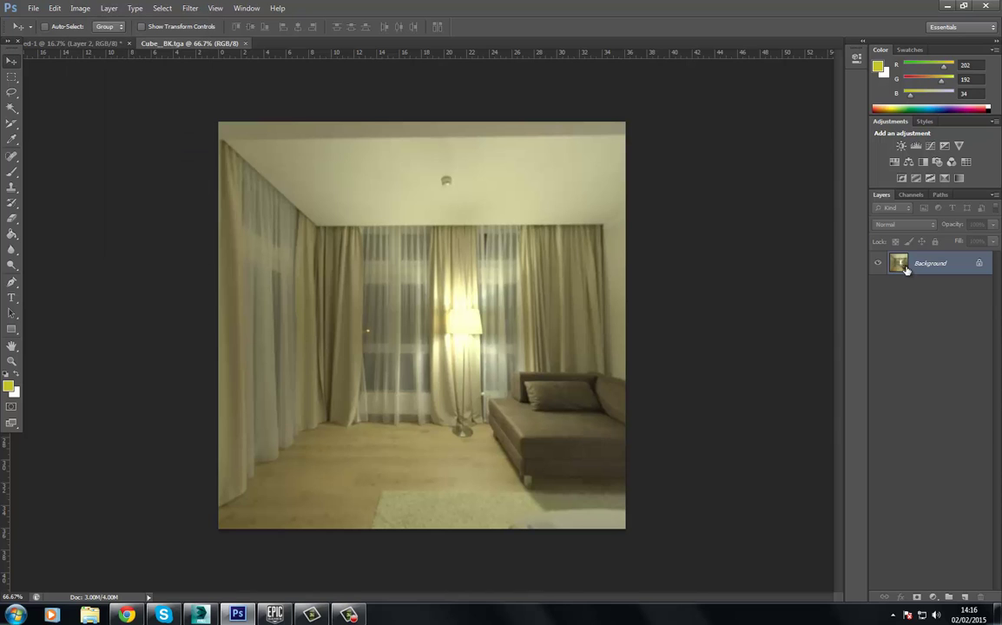
pyautogui.doubleClick(930, 263)
pyautogui.press('Return')
pyautogui.click(54, 8)
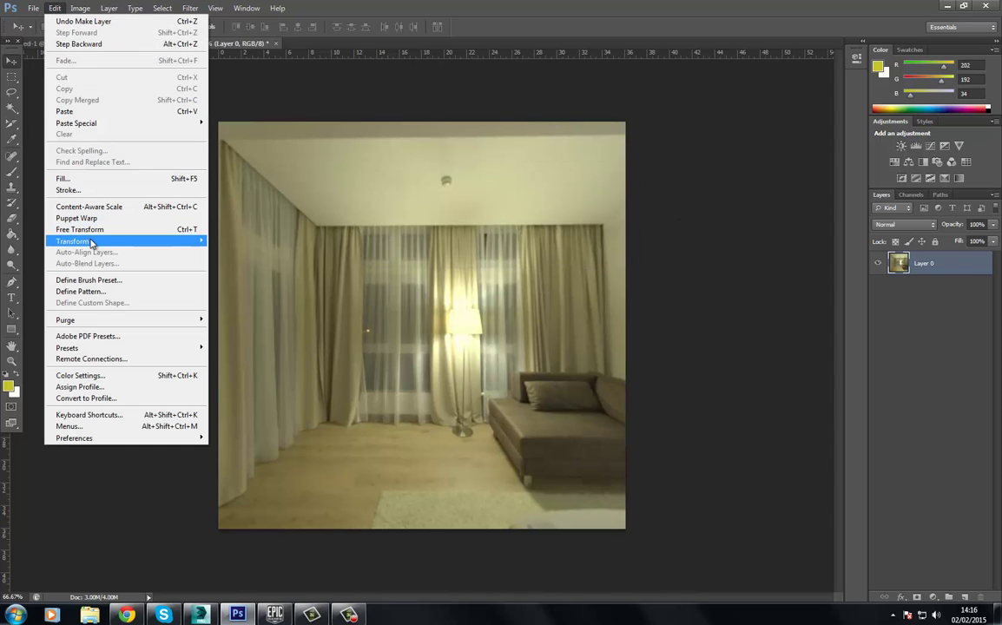
pyautogui.moveTo(187, 240)
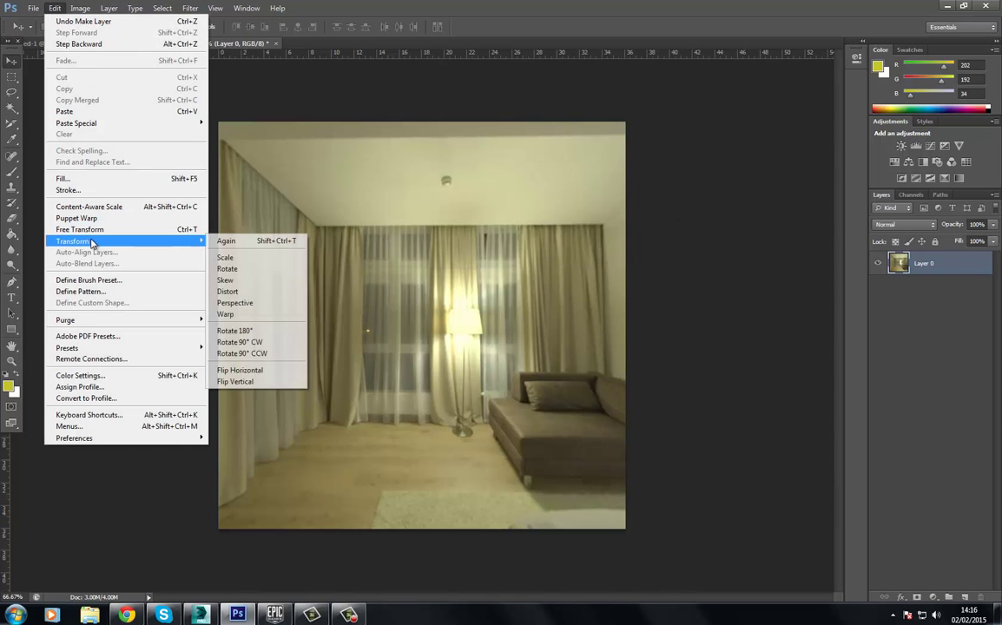
pyautogui.click(250, 382)
# Paste the flipped face into the strip against the bedroom image and close Cube_BK.tga
pyautogui.hotkey('ctrl', 'a')
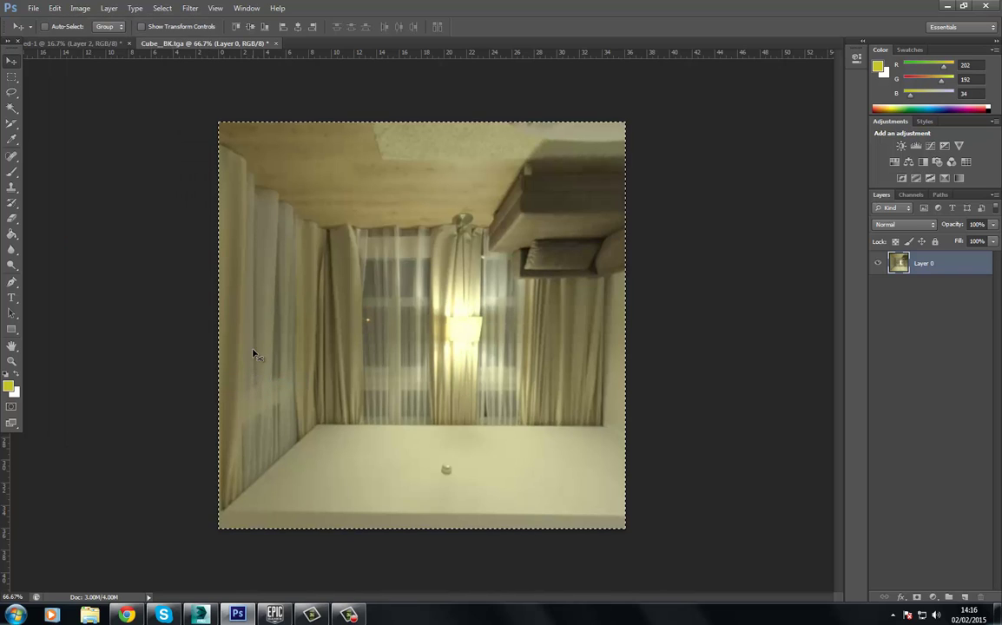
pyautogui.click(91, 43)
pyautogui.hotkey('ctrl', 'v')
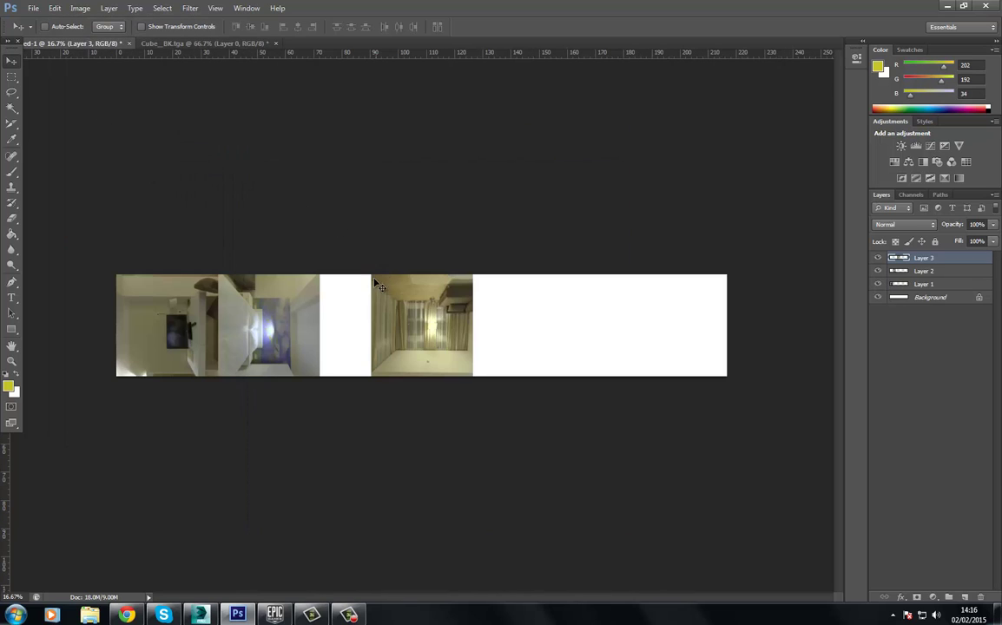
pyautogui.moveTo(368, 339); pyautogui.dragTo(318, 339)
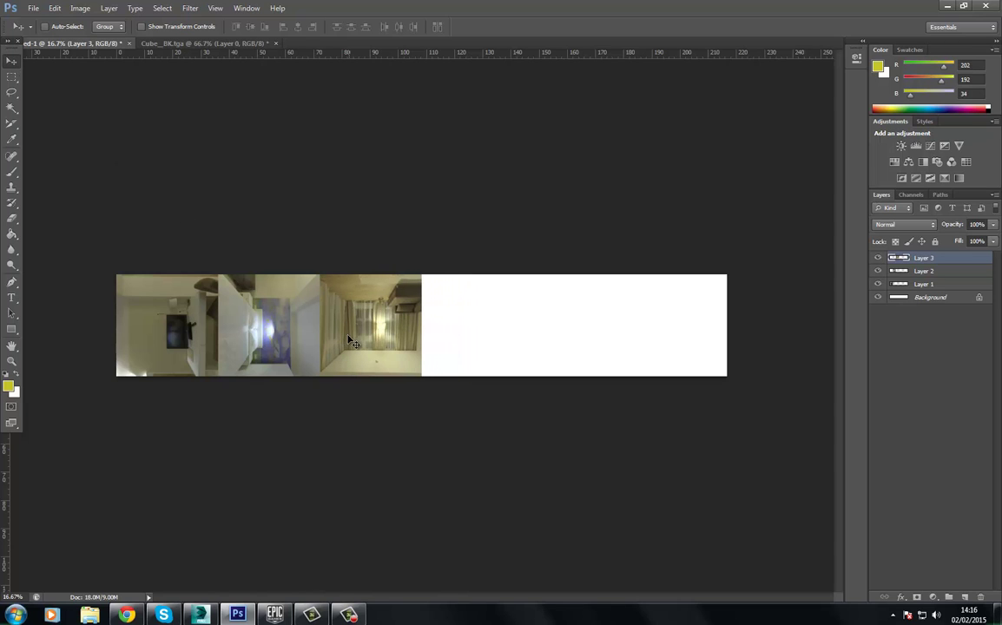
pyautogui.click(195, 42)
pyautogui.click(276, 44)
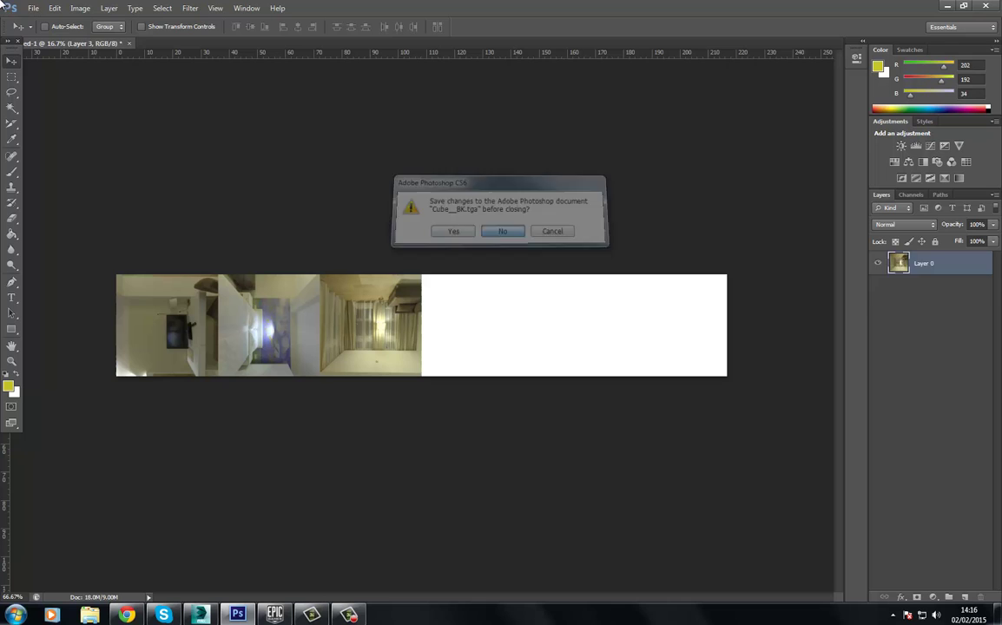
# Discard Cube_BK.tga changes and open Cube_FR.tga
pyautogui.press('n')
pyautogui.click(33, 7)
pyautogui.click(52, 29)
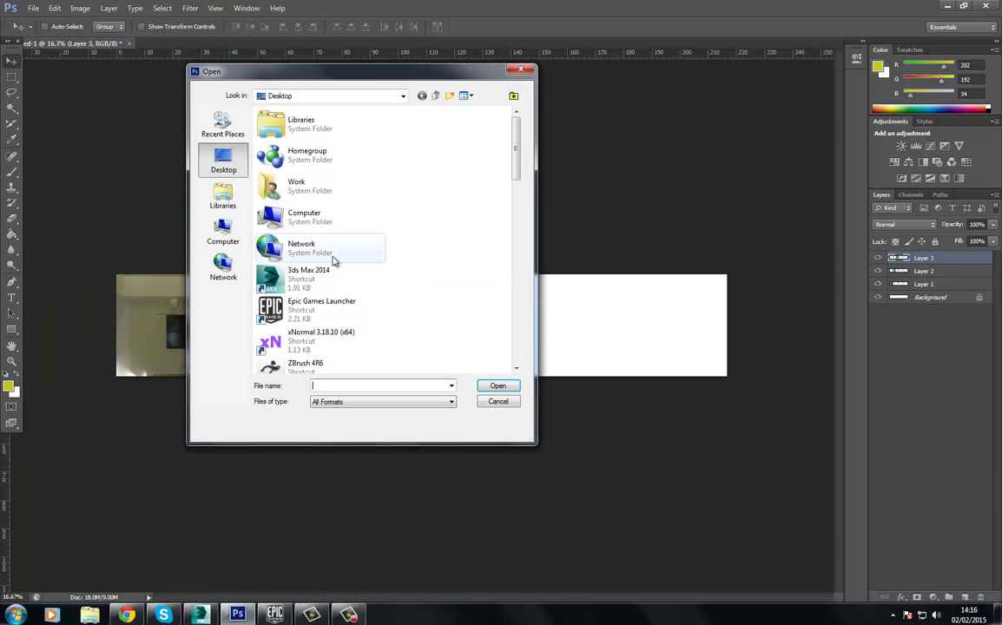
pyautogui.moveTo(513, 162); pyautogui.dragTo(511, 272)
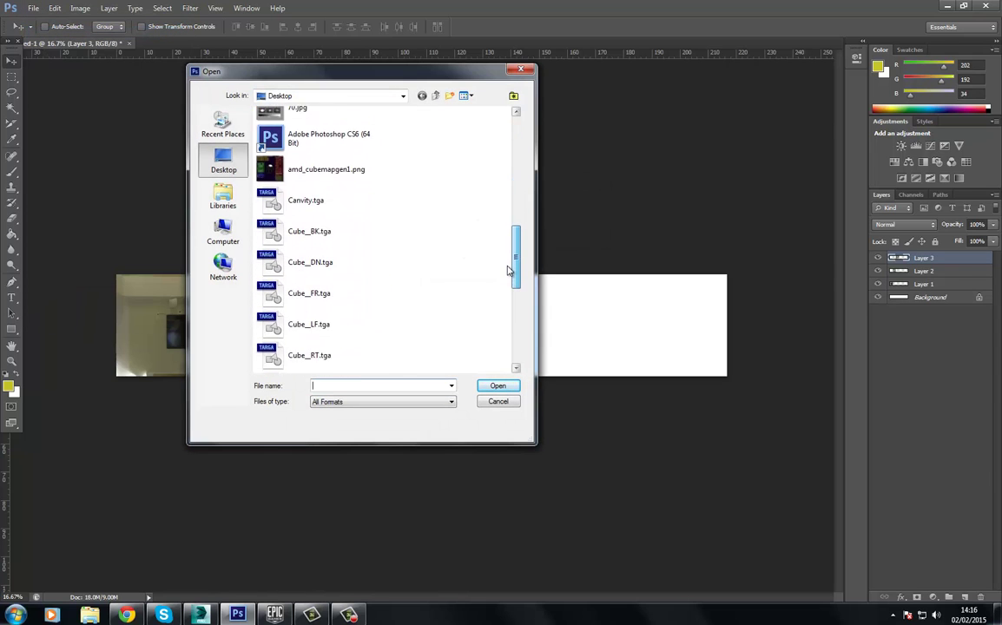
pyautogui.click(337, 250)
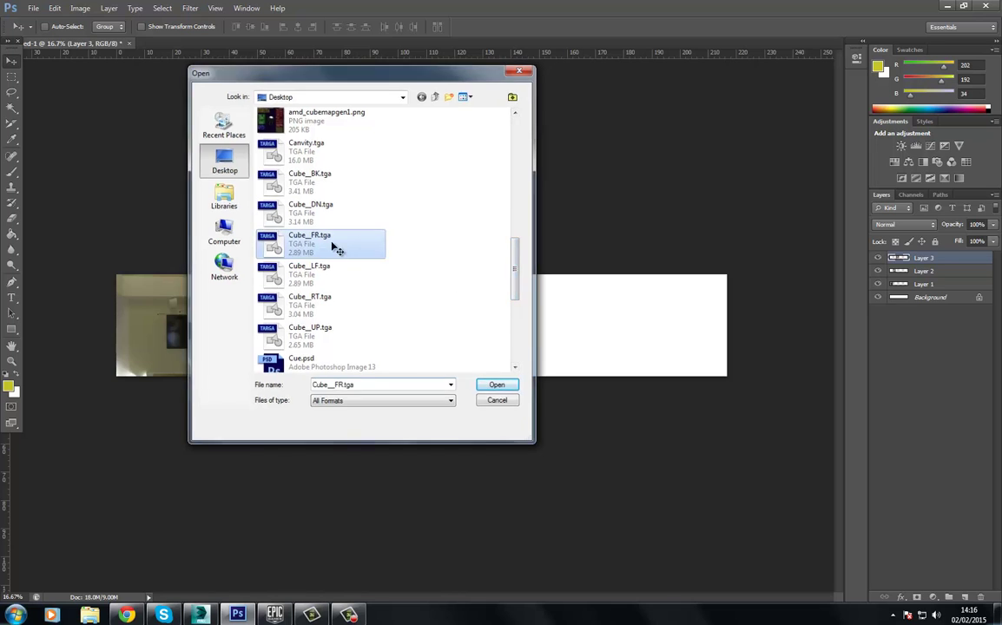
pyautogui.doubleClick(338, 250)
# Paste the hallway face fourth in the strip as Layer 4 and close Cube_FR.tga
pyautogui.hotkey('alt', 'Tab')
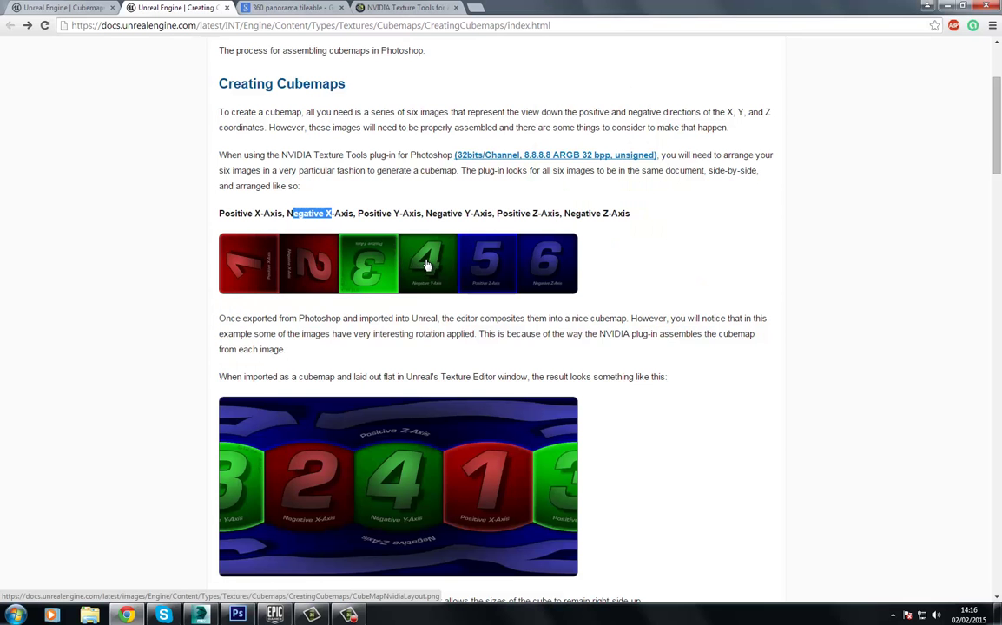
pyautogui.hotkey('alt', 'Tab')
pyautogui.hotkey('ctrl', 'a')
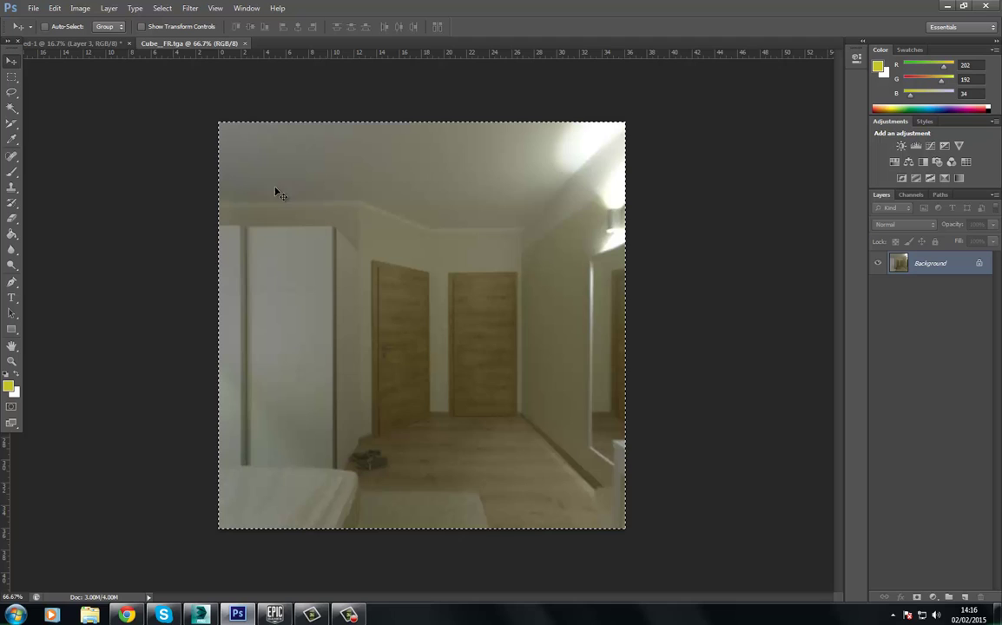
pyautogui.click(57, 43)
pyautogui.hotkey('ctrl', 'v')
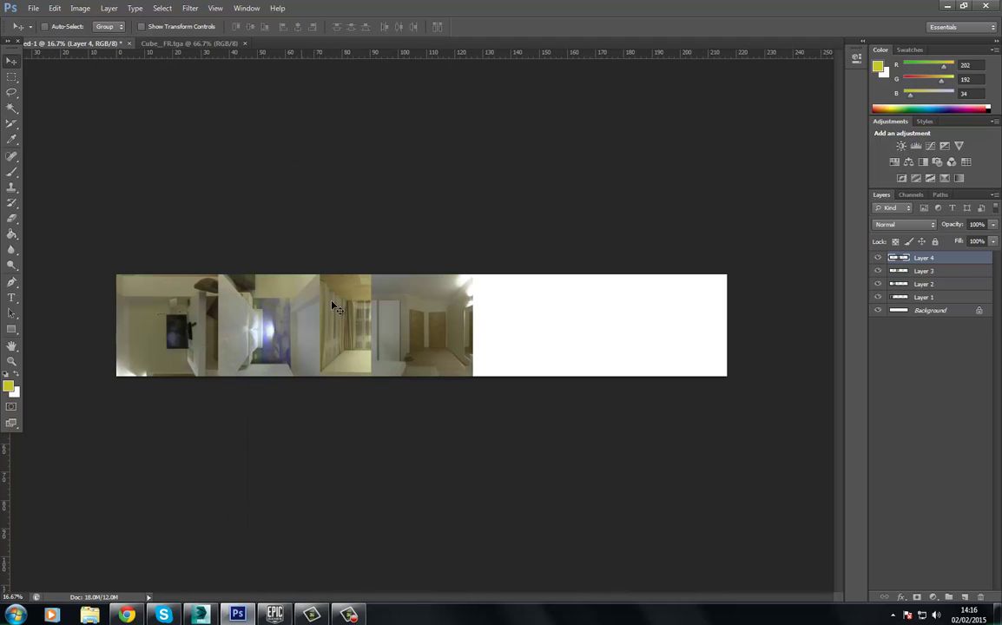
pyautogui.moveTo(408, 341); pyautogui.dragTo(459, 340)
pyautogui.click(191, 44)
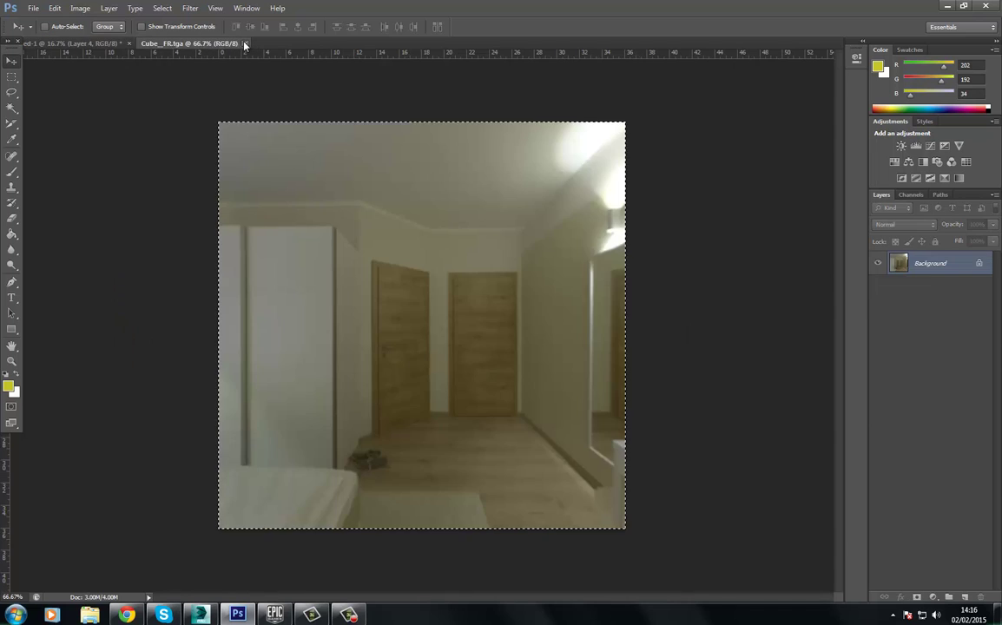
pyautogui.click(244, 44)
# Check the Unreal cubemap documentation in Chrome, cancelling the Open dialog for now
pyautogui.click(33, 8)
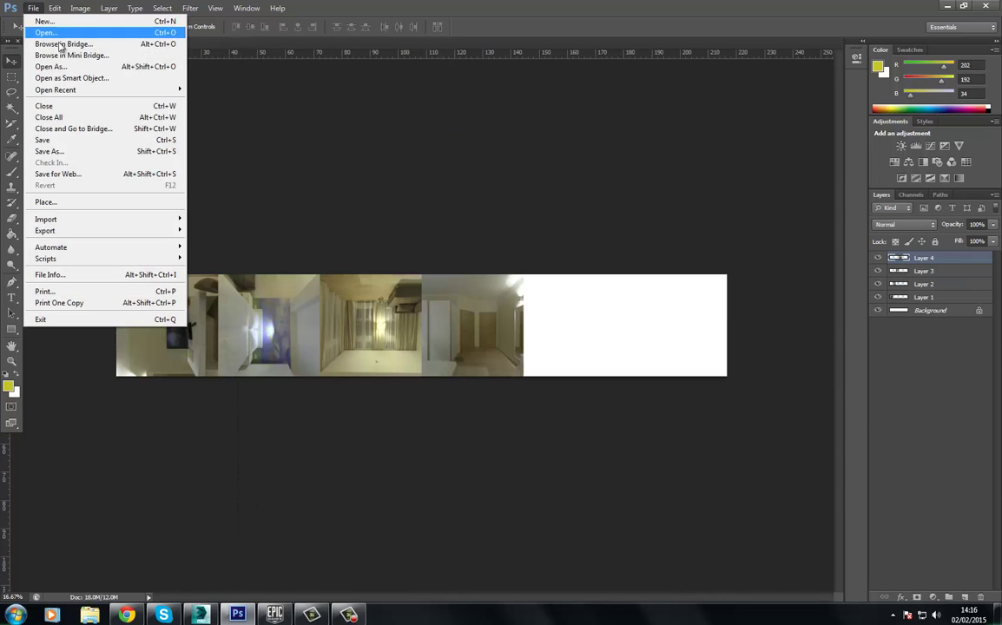
pyautogui.click(39, 30)
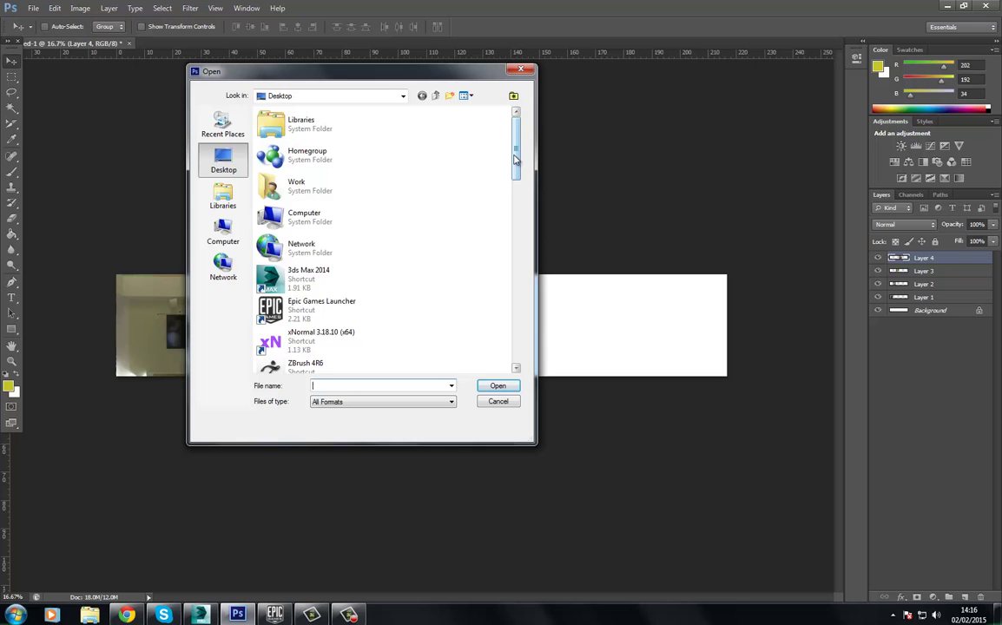
pyautogui.moveTo(516, 159); pyautogui.dragTo(513, 260)
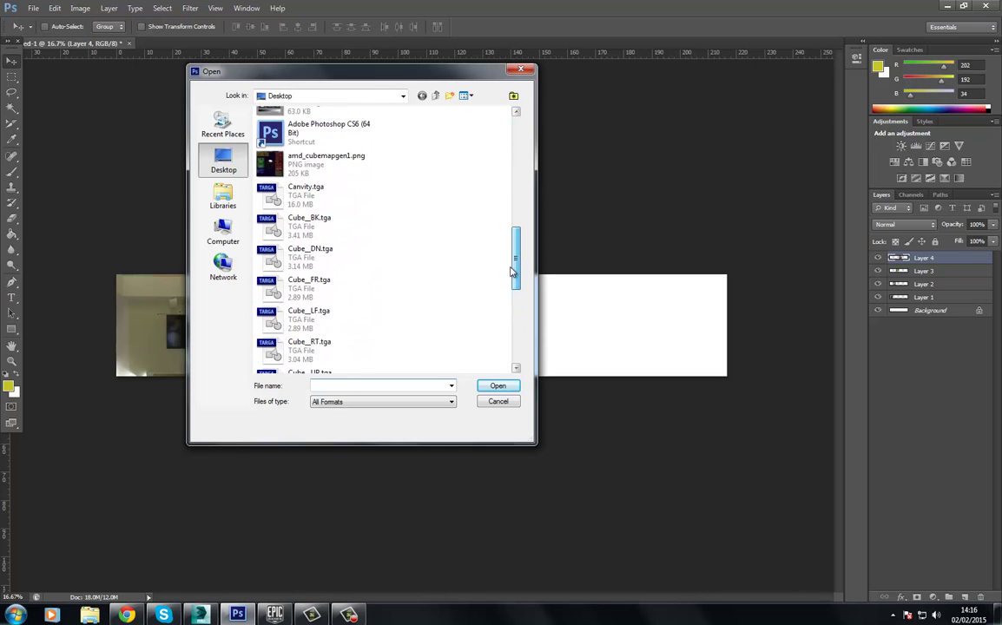
pyautogui.click(127, 614)
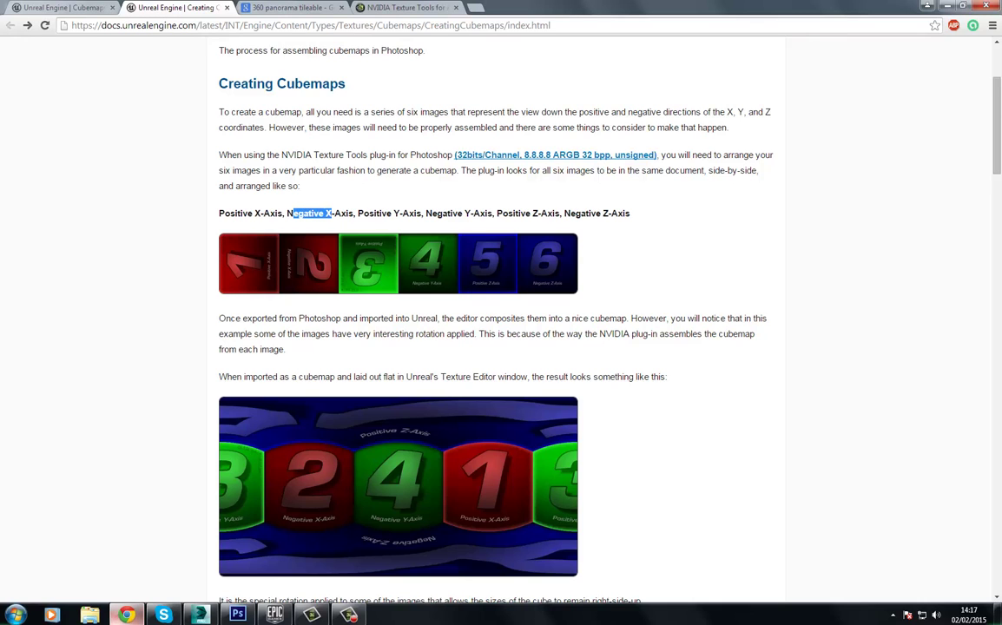
pyautogui.hotkey('alt', 'Tab')
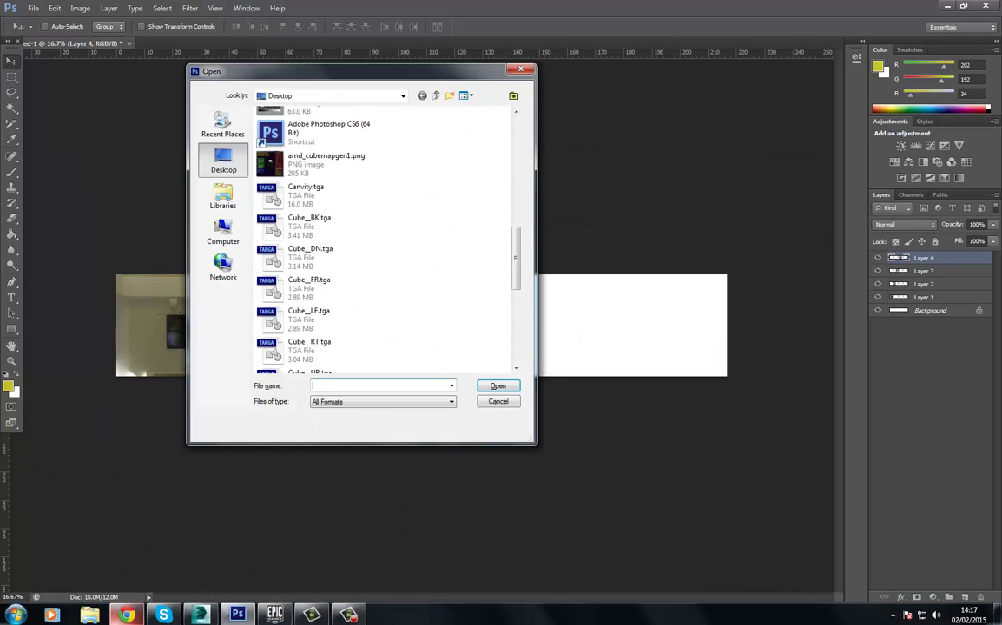
pyautogui.click(493, 406)
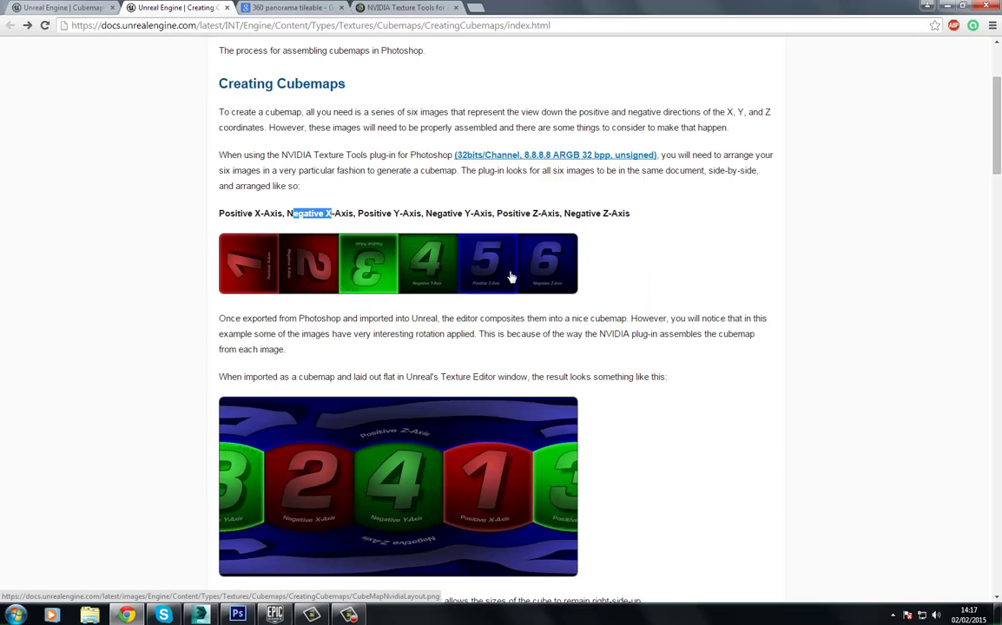
# Open Cube_UP.tga as its own document
pyautogui.hotkey('alt', 'Tab')
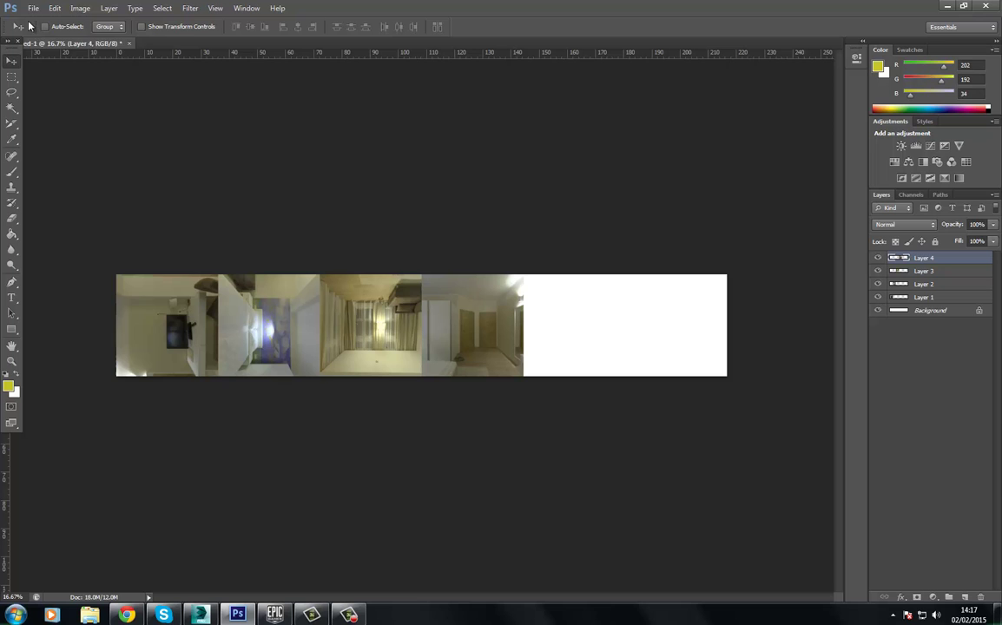
pyautogui.click(33, 7)
pyautogui.click(43, 32)
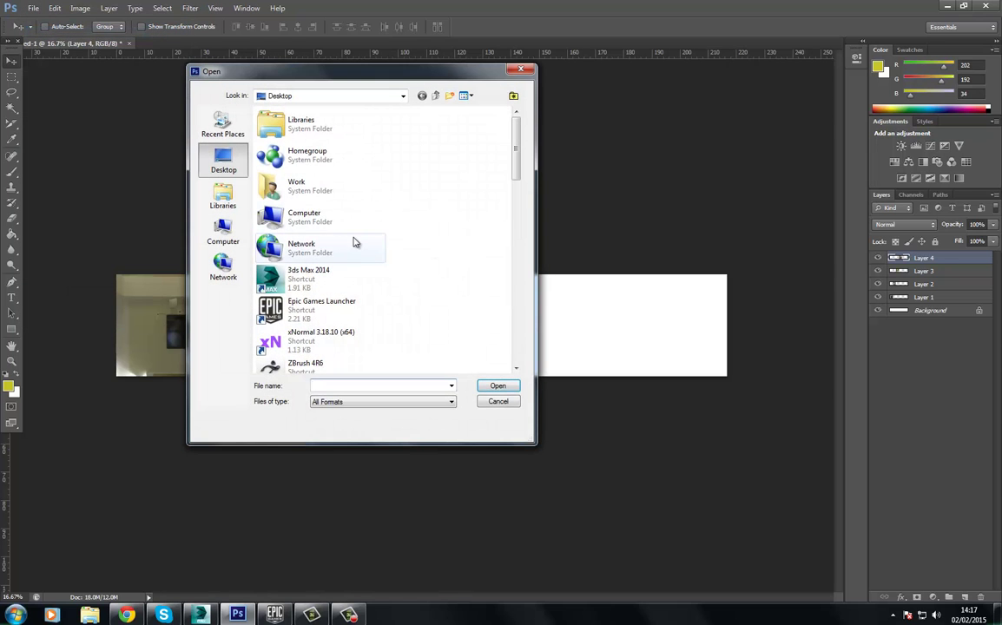
pyautogui.moveTo(516, 152); pyautogui.dragTo(499, 282)
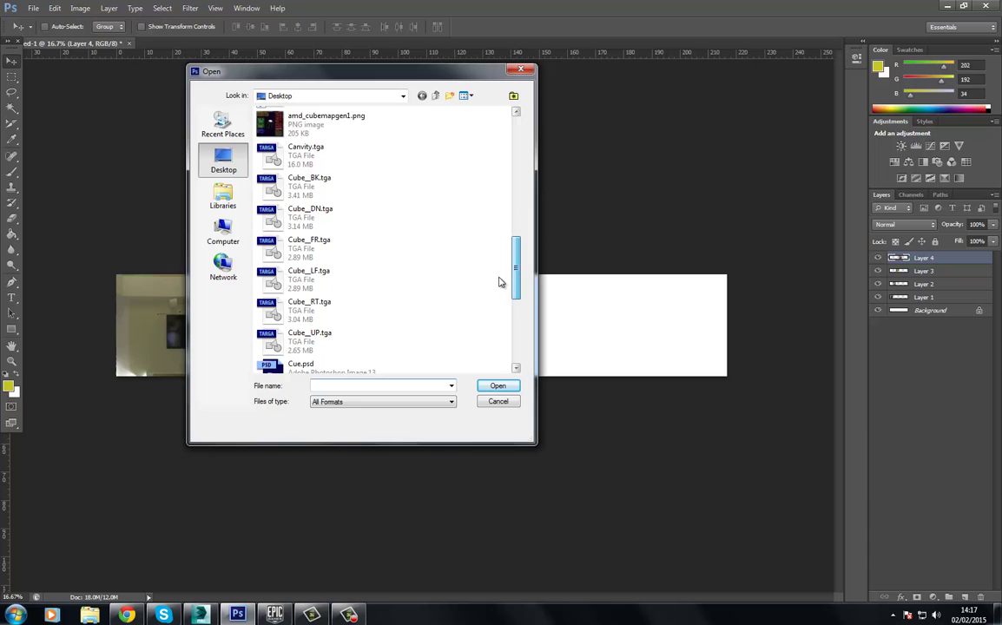
pyautogui.doubleClick(329, 341)
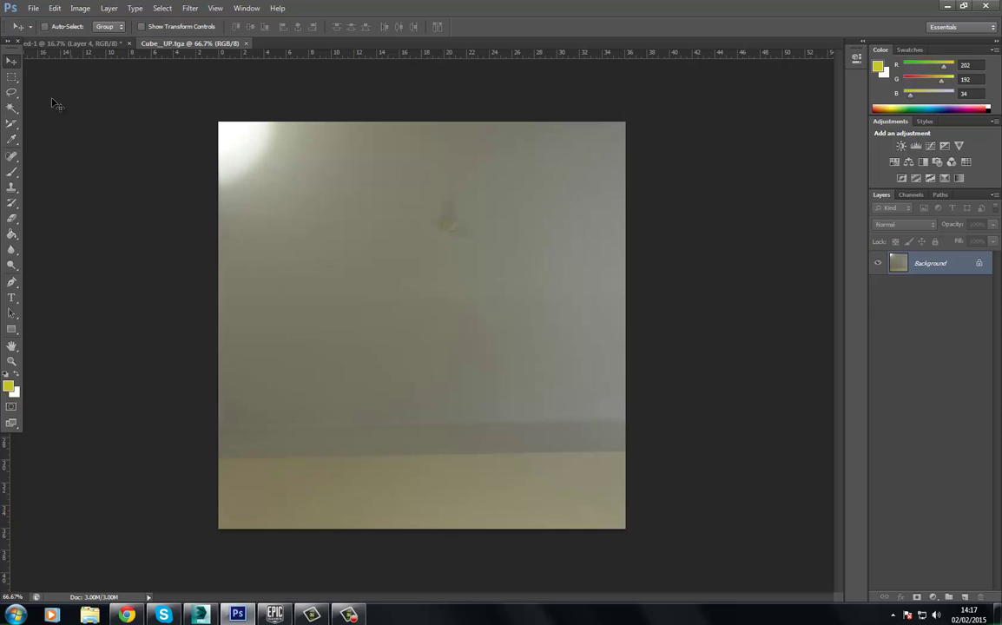
# Unlock the Cube_UP Background layer, converting it to Layer 0
pyautogui.click(54, 8)
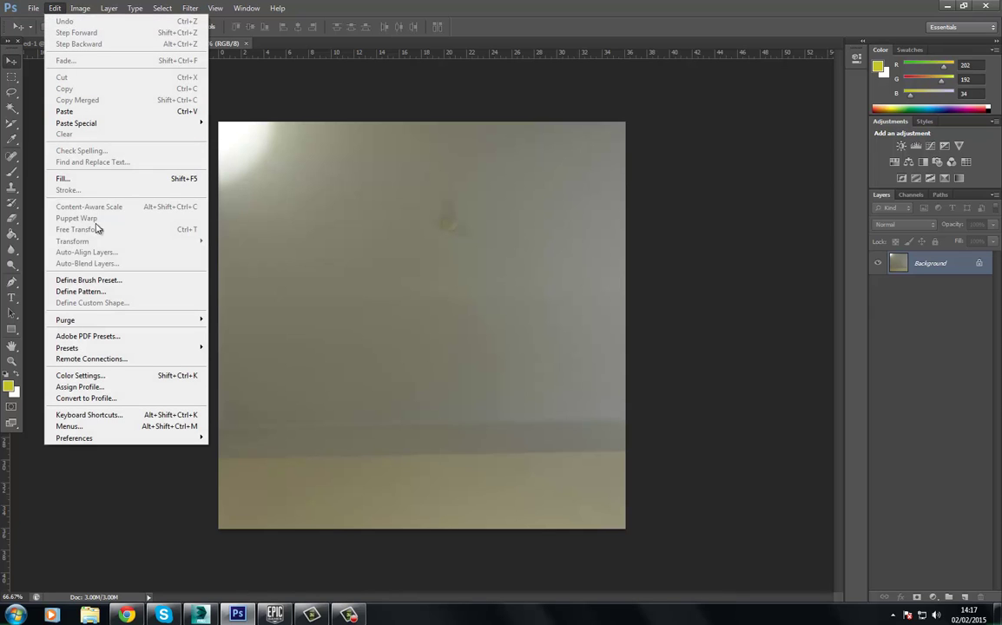
pyautogui.click(884, 303)
pyautogui.doubleClick(929, 263)
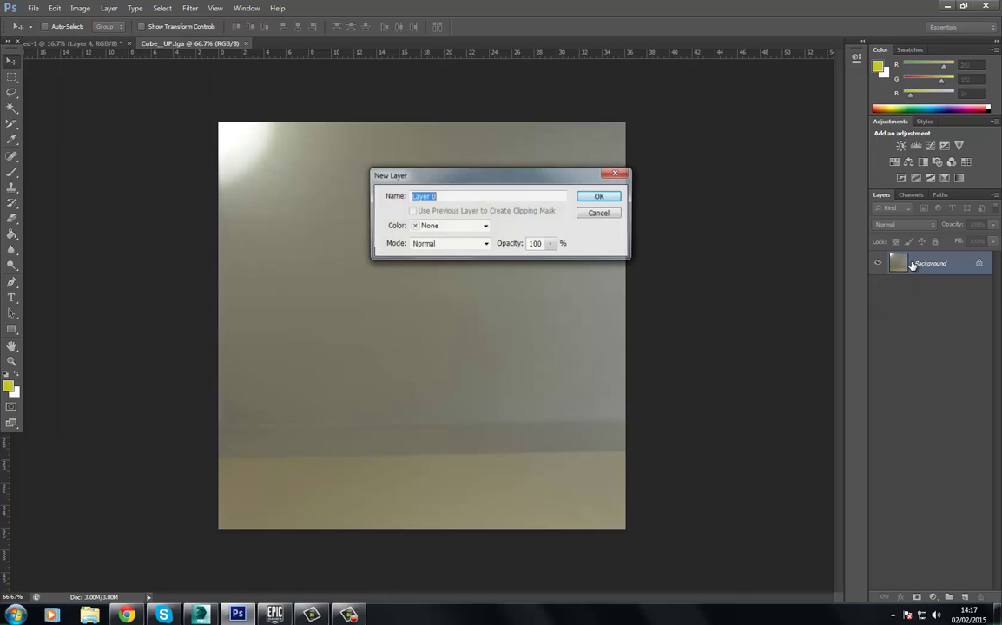
pyautogui.press('Return')
# Flip the ceiling image horizontally and vertically and place it beside the fourth face
pyautogui.click(54, 8)
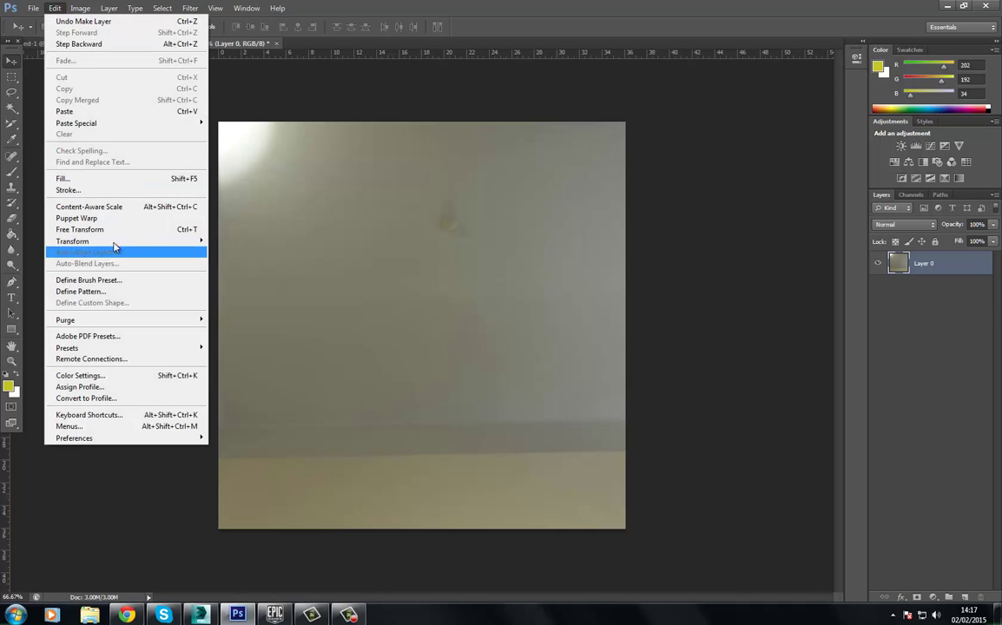
pyautogui.moveTo(174, 241)
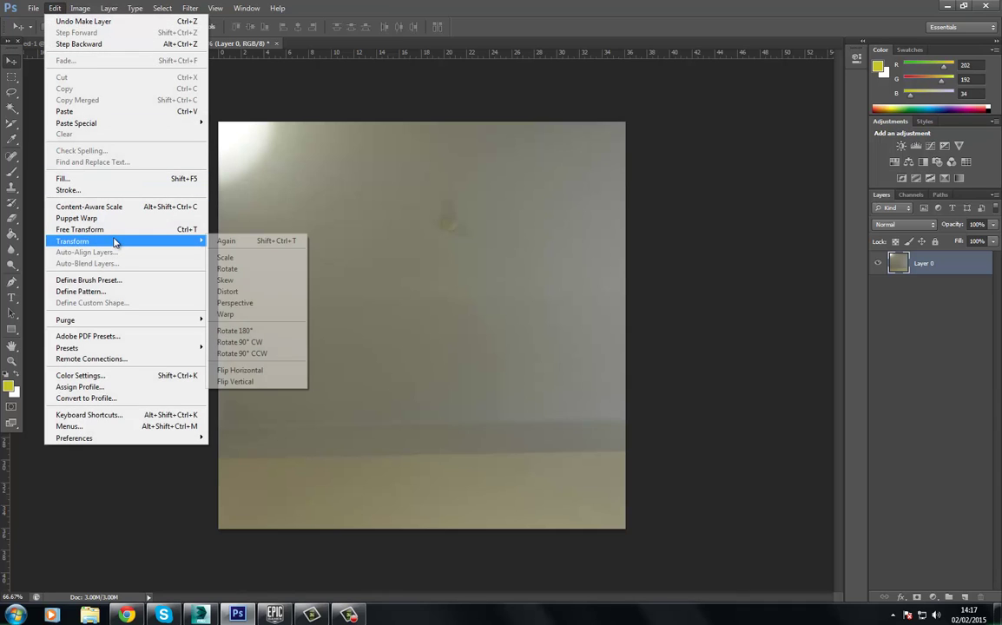
pyautogui.click(265, 371)
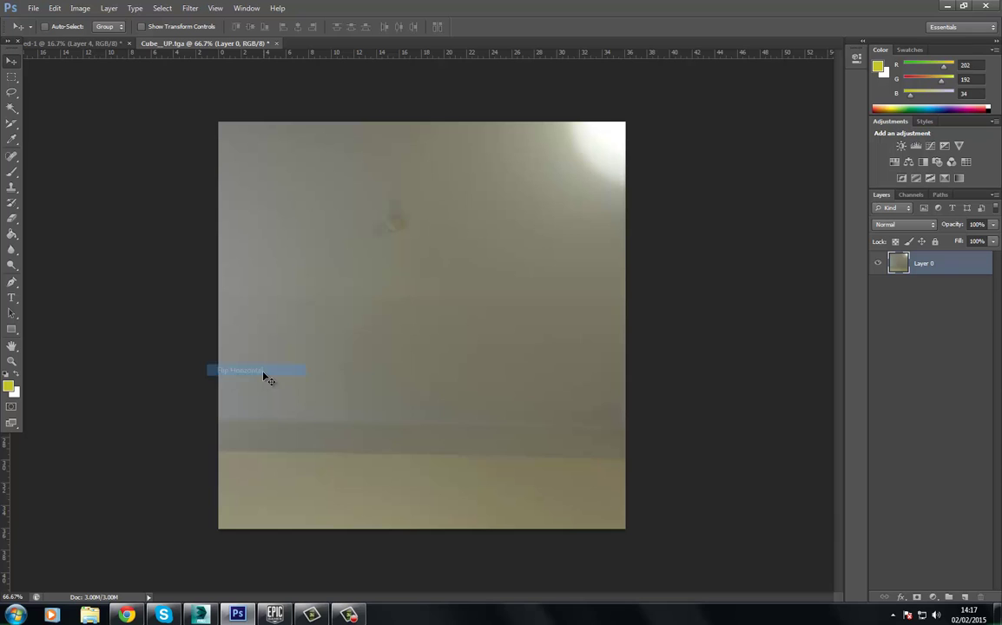
pyautogui.click(56, 9)
pyautogui.moveTo(121, 241)
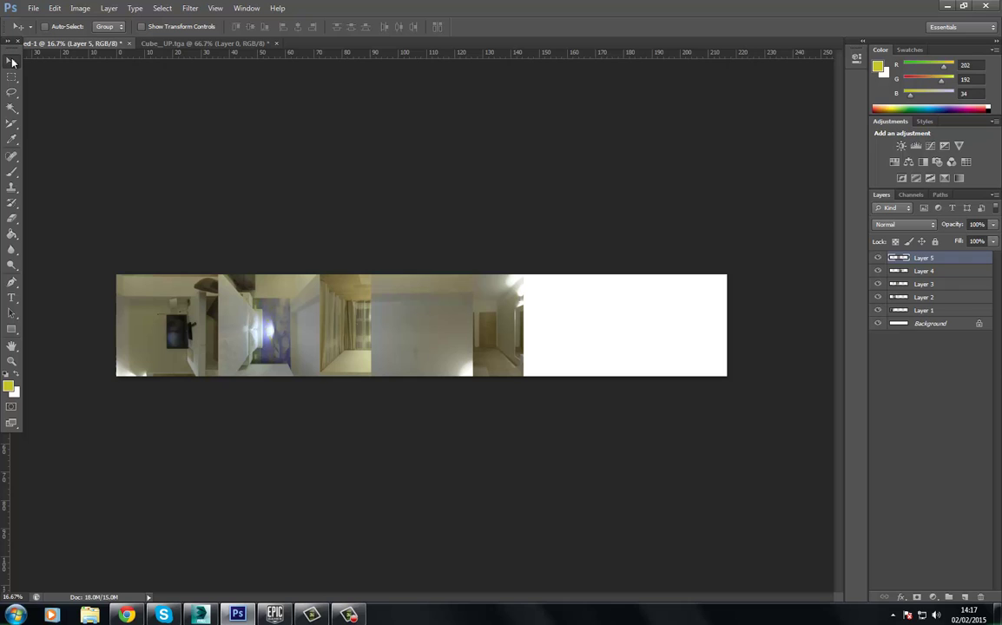
pyautogui.moveTo(415, 351); pyautogui.dragTo(512, 317)
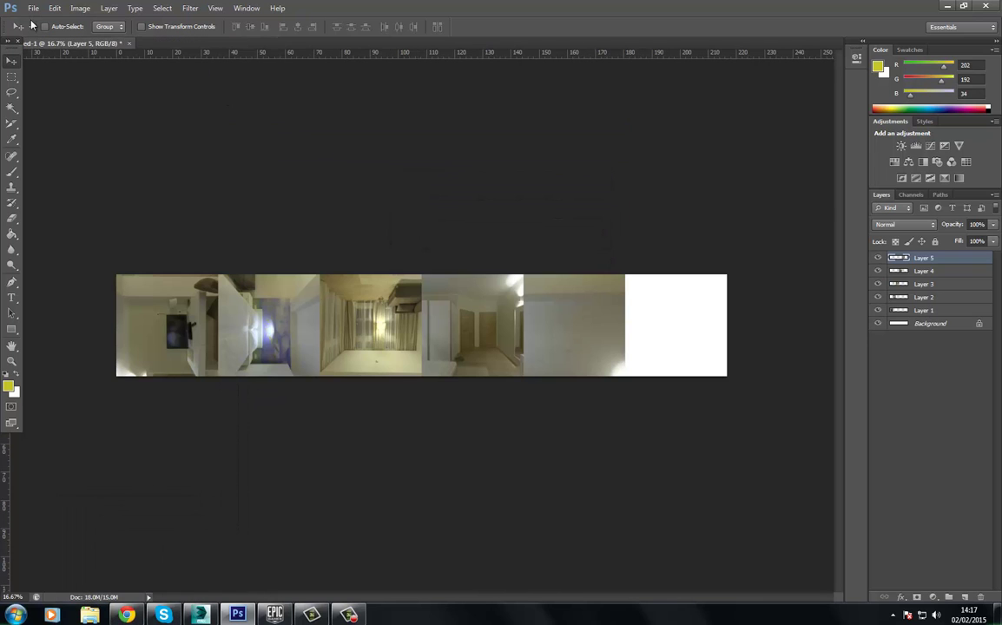
# Open Cube_DN.tga after glancing at the Unreal cubemap documentation
pyautogui.click(33, 8)
pyautogui.click(36, 37)
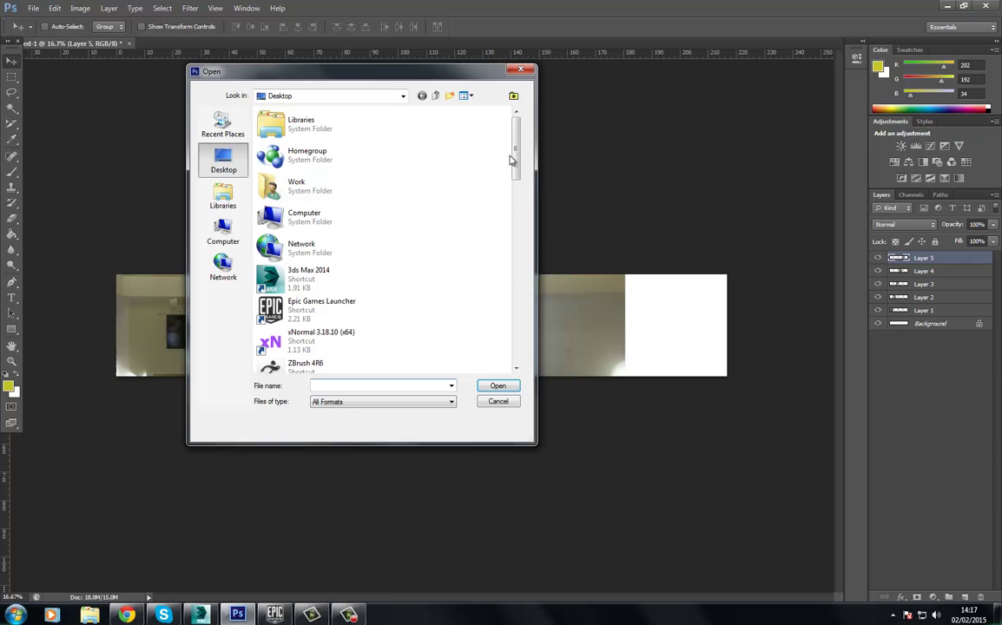
pyautogui.click(127, 615)
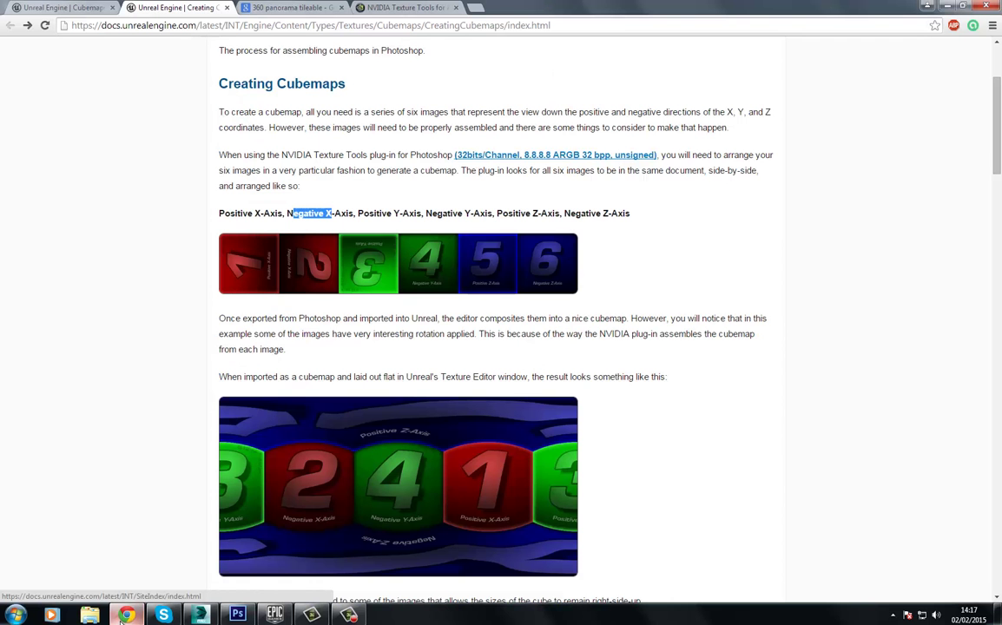
pyautogui.scroll(-9, 183, 364)
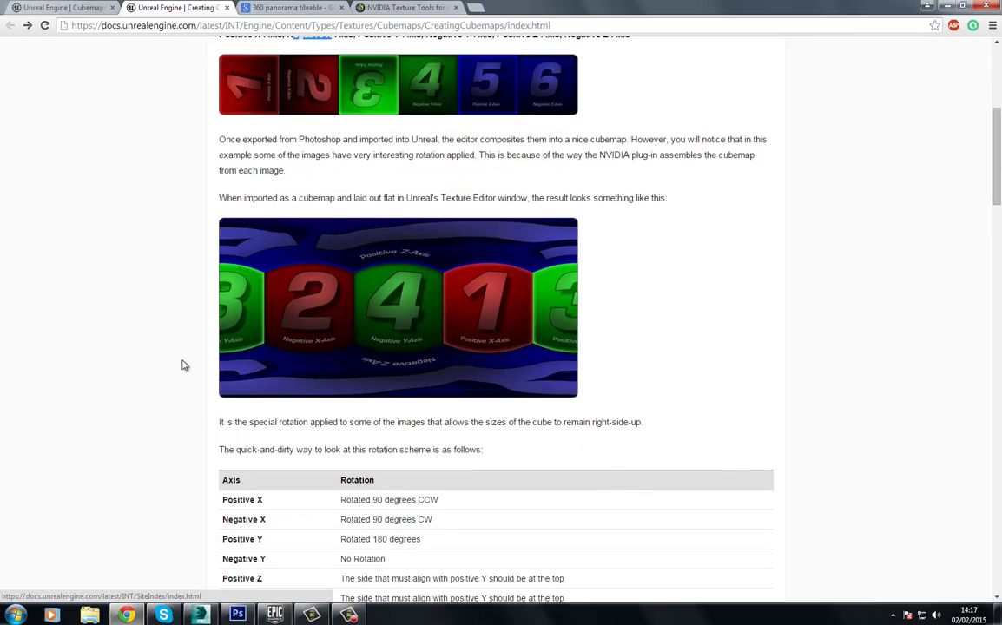
pyautogui.scroll(2, 185, 394)
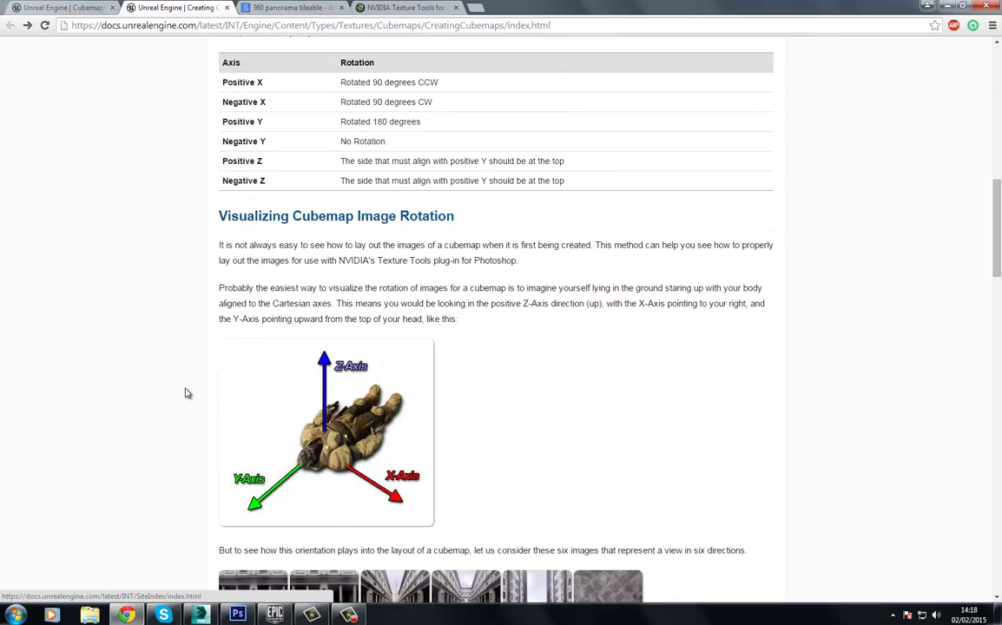
pyautogui.scroll(7, 185, 393)
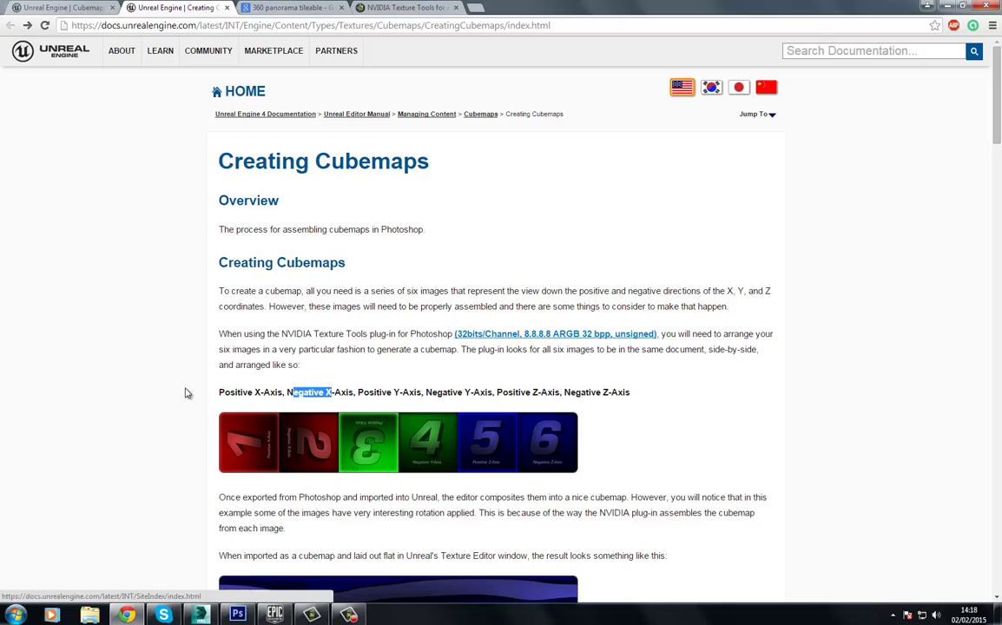
pyautogui.hotkey('alt', 'Tab')
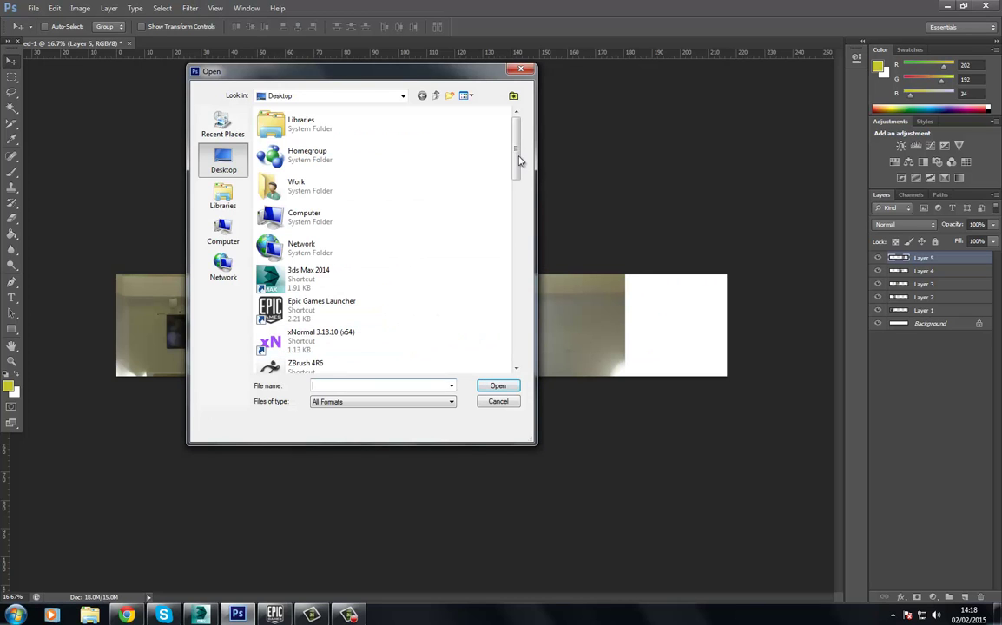
pyautogui.moveTo(519, 159); pyautogui.dragTo(493, 279)
pyautogui.doubleClick(300, 213)
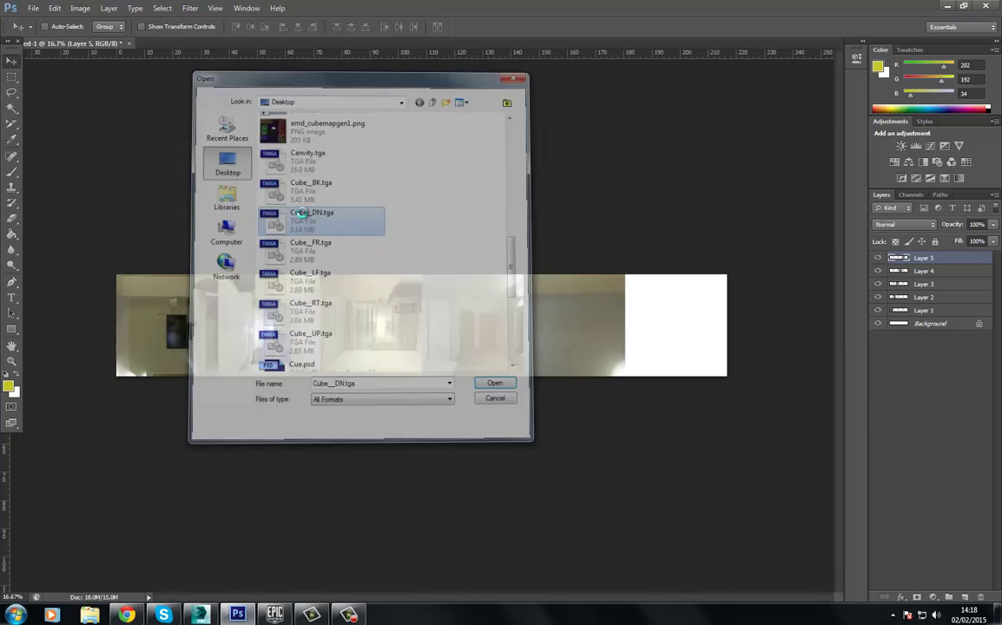
# Copy the whole floor image into the strip and move it into the last slot
pyautogui.hotkey('ctrl', 'a')
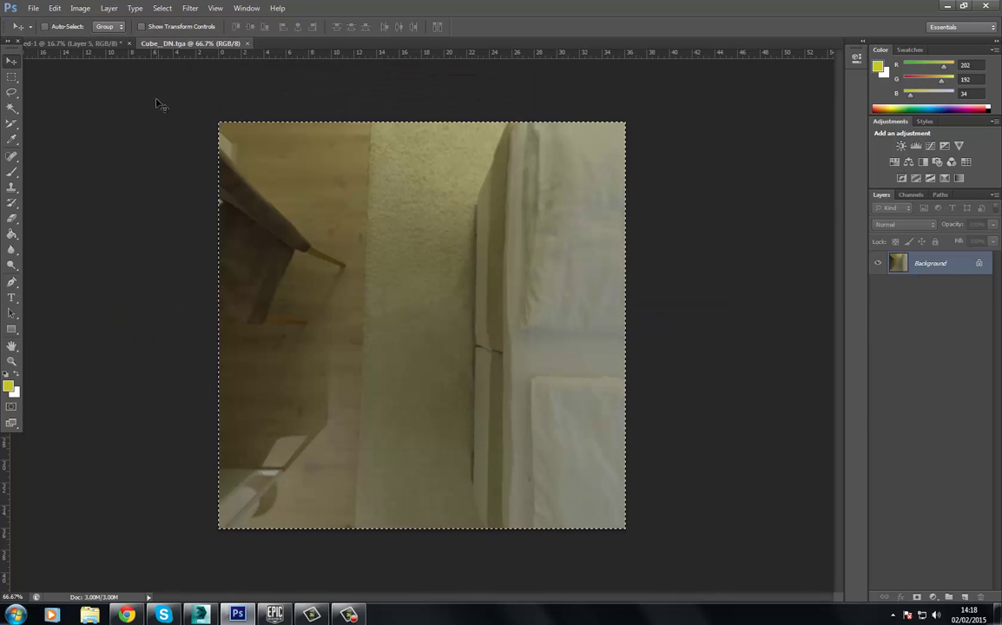
pyautogui.hotkey('ctrl', 'c')
pyautogui.click(77, 43)
pyautogui.hotkey('ctrl', 'v')
pyautogui.moveTo(378, 347); pyautogui.dragTo(671, 353)
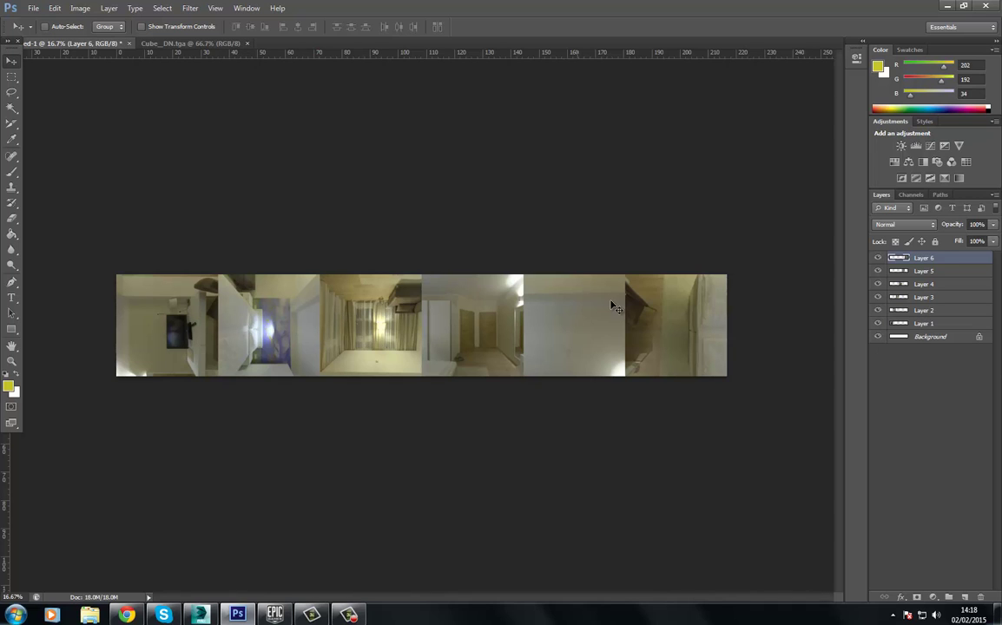
# Save the six-face strip as CubeMap.dds in D3D/DDS format
pyautogui.click(27, 9)
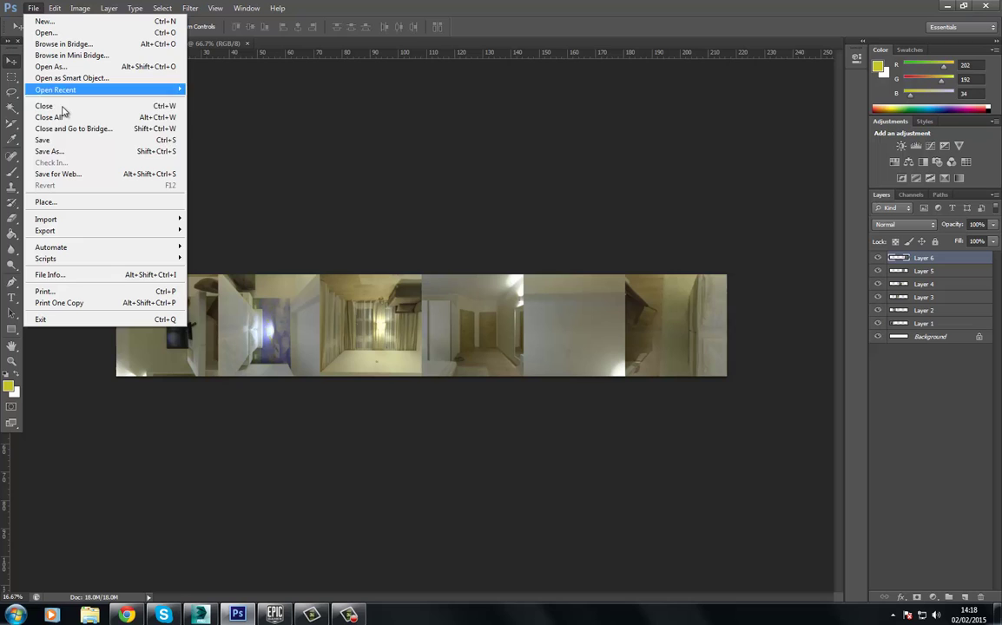
pyautogui.click(74, 152)
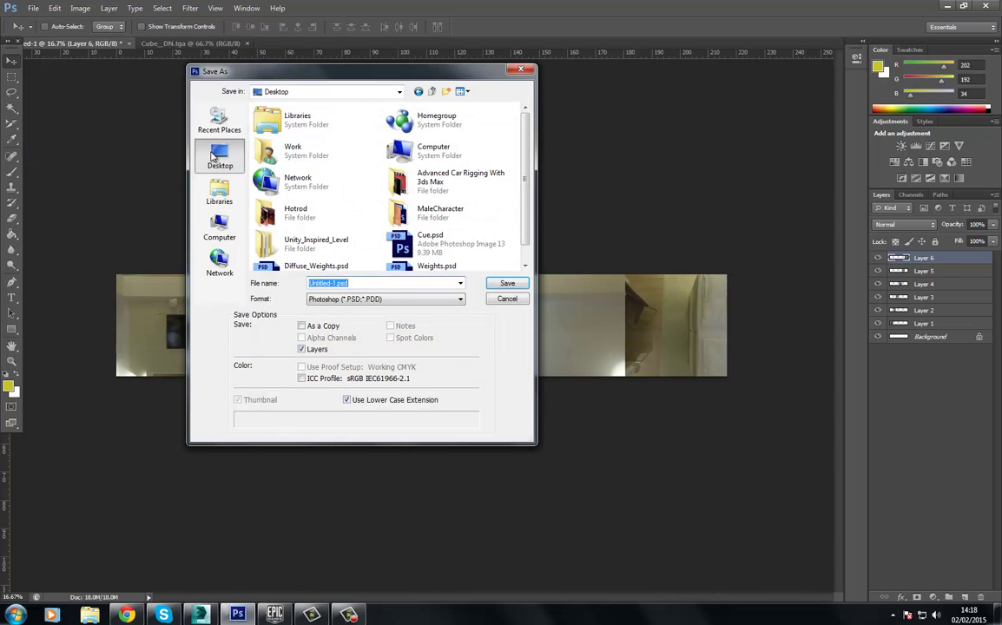
pyautogui.write('Cube')
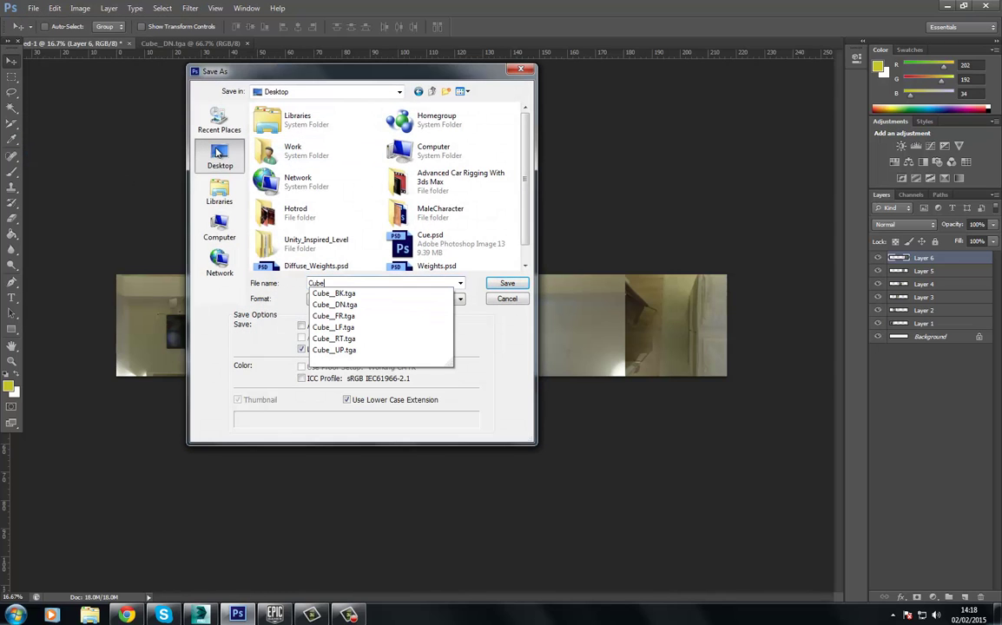
pyautogui.write('Map')
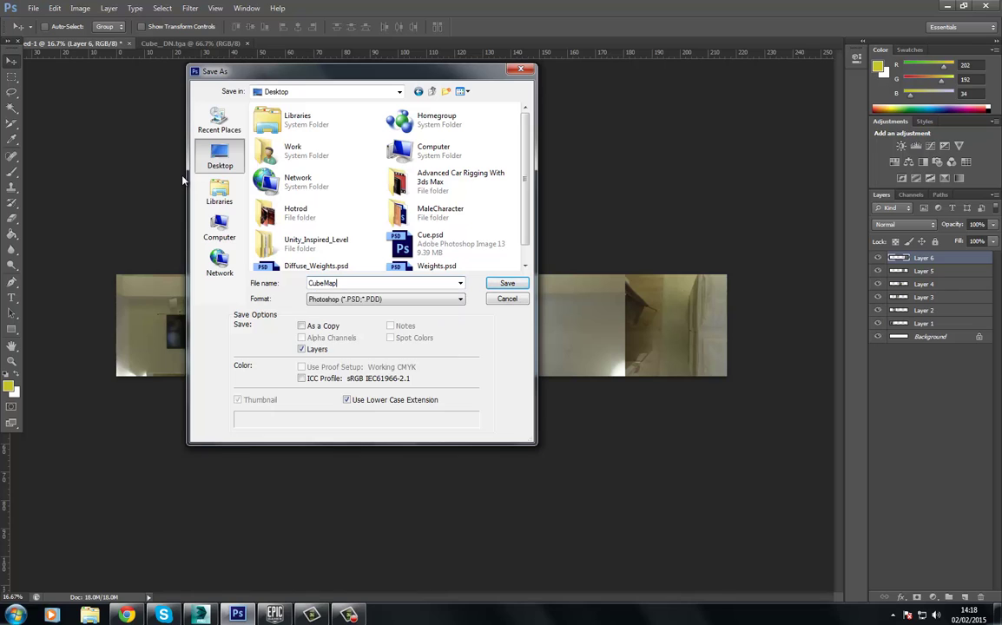
pyautogui.click(375, 299)
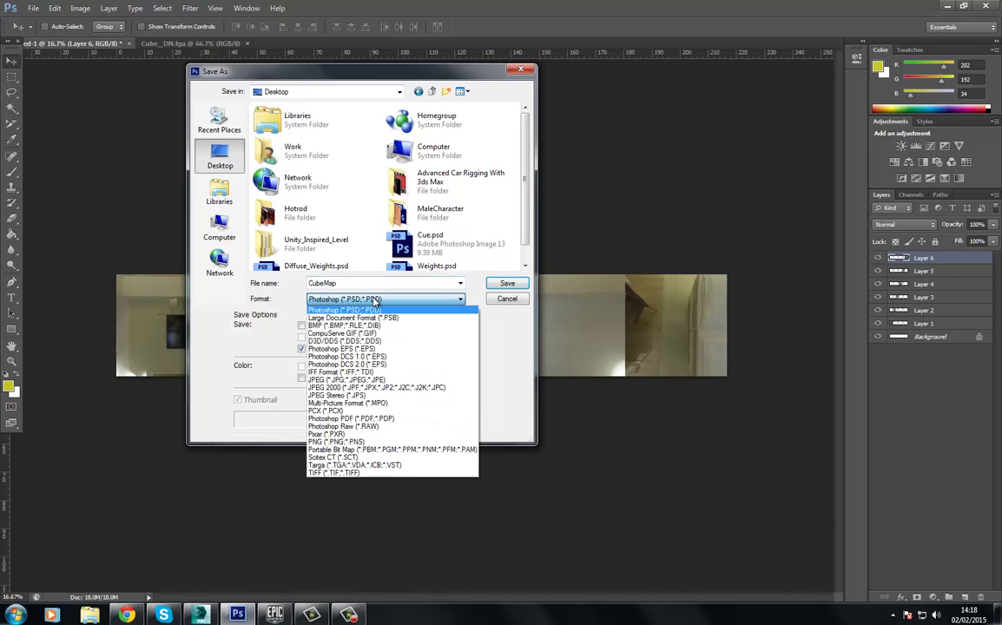
pyautogui.click(372, 341)
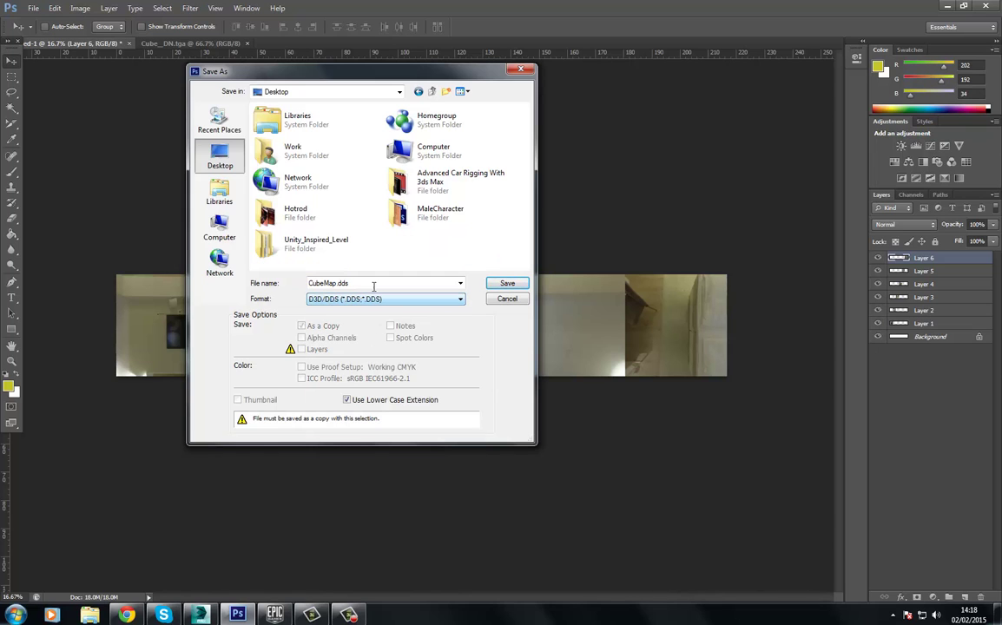
pyautogui.click(508, 284)
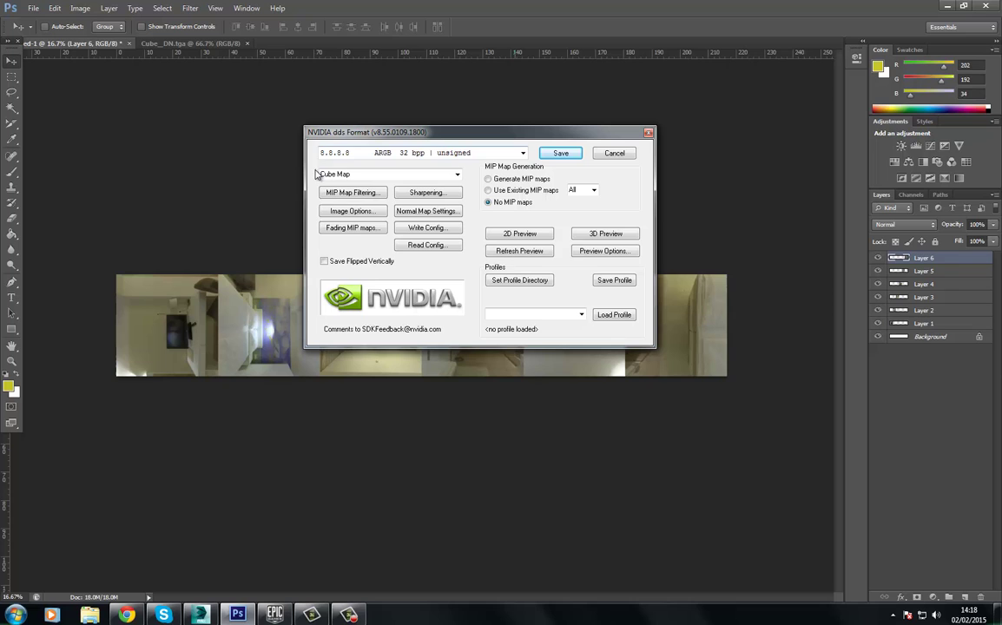
# Export as a Cube Map texture, 8.8.8.8 ARGB 32 bpp, with No MIP maps
pyautogui.moveTo(357, 129); pyautogui.dragTo(219, 78)
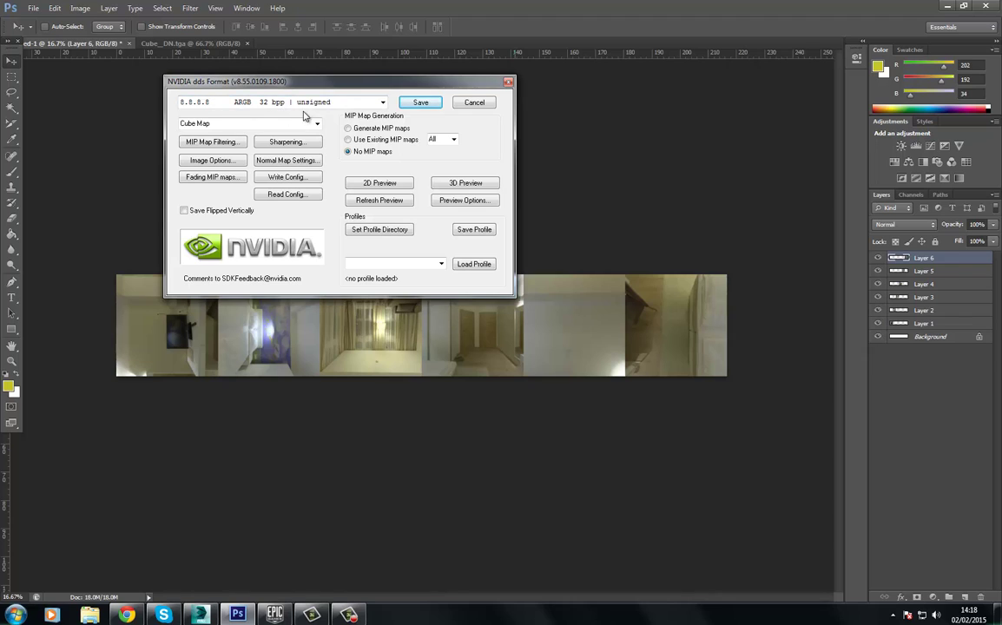
pyautogui.click(202, 121)
pyautogui.click(317, 123)
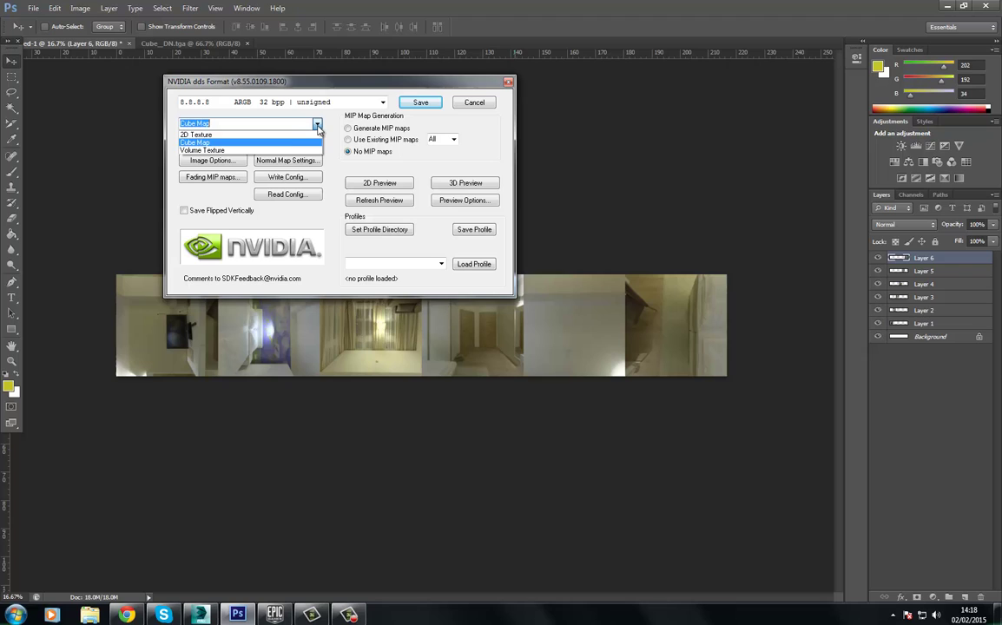
pyautogui.click(244, 143)
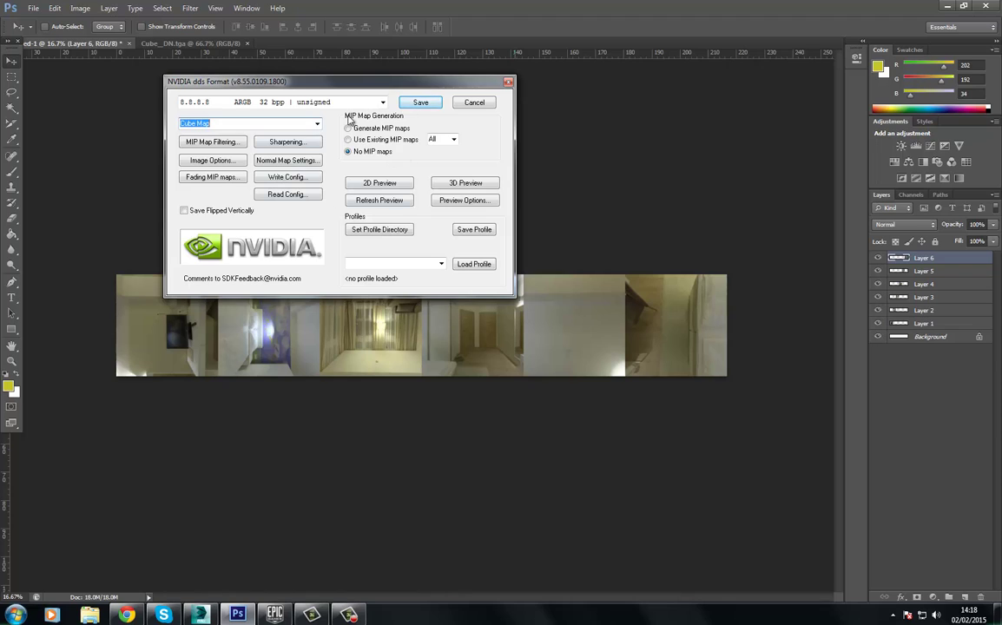
pyautogui.click(419, 102)
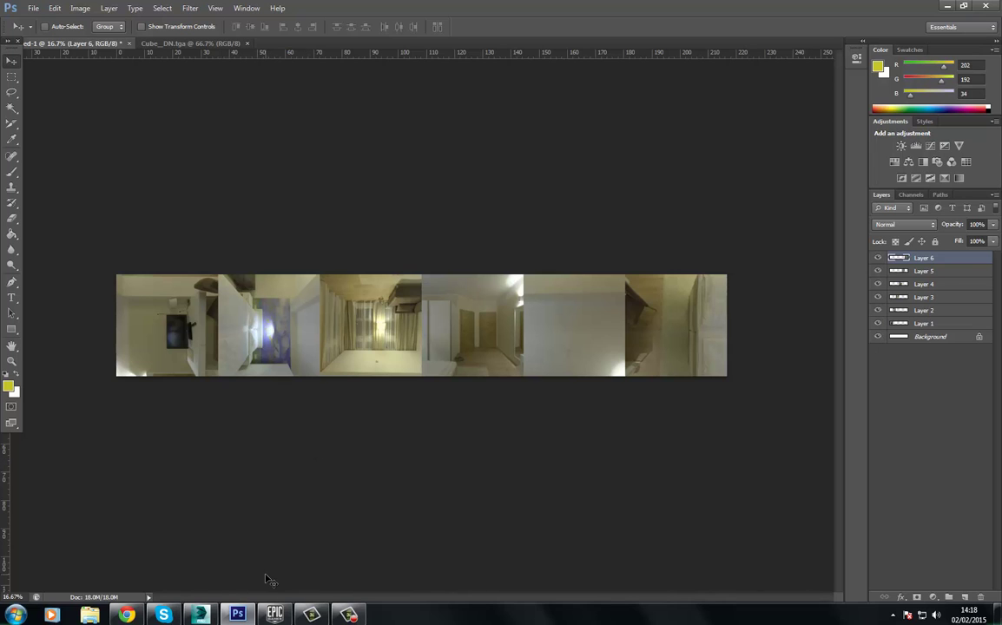
# Launch Unreal Engine 4.5.1 to open MyProject's Advanced_Lighting level
pyautogui.click(272, 614)
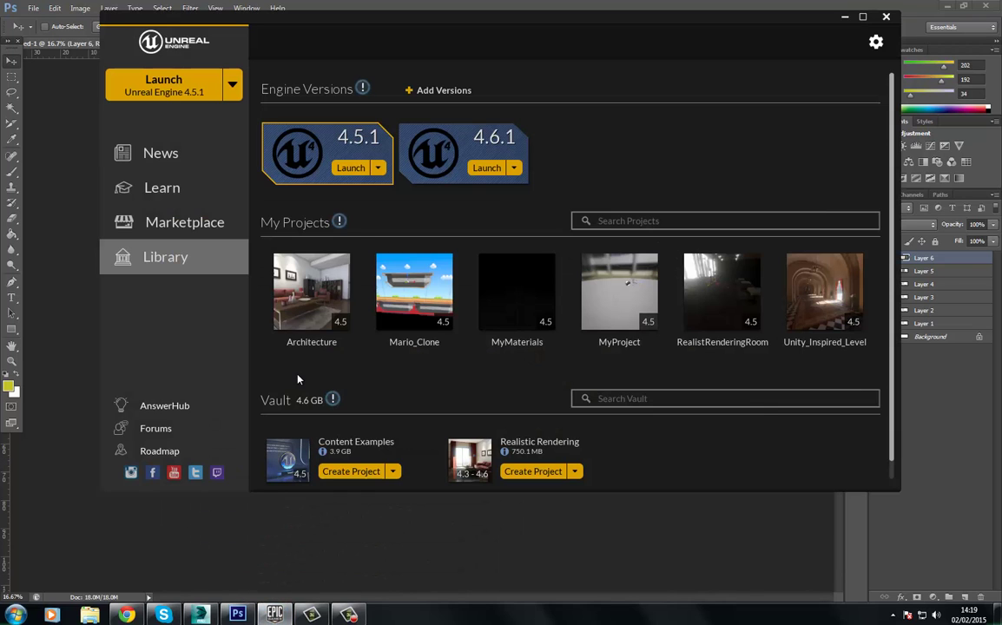
pyautogui.click(167, 78)
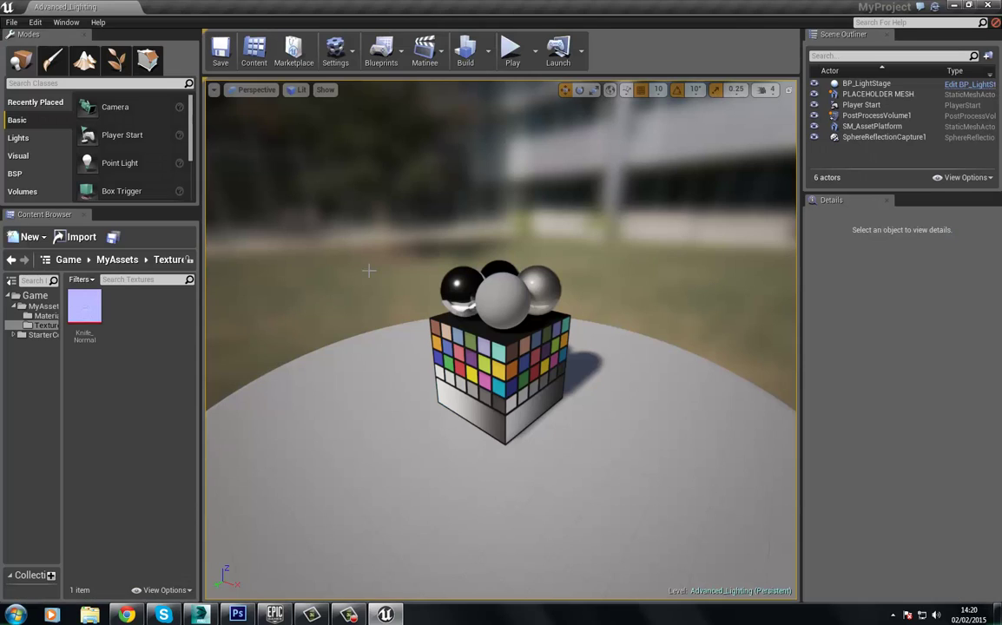
# Delete every actor in the level, leaving it empty
pyautogui.moveTo(368, 271)
pyautogui.mouseDown()
pyautogui.moveTo(382, 260)
pyautogui.moveTo(373, 277)
pyautogui.moveTo(368, 270)
pyautogui.mouseUp()
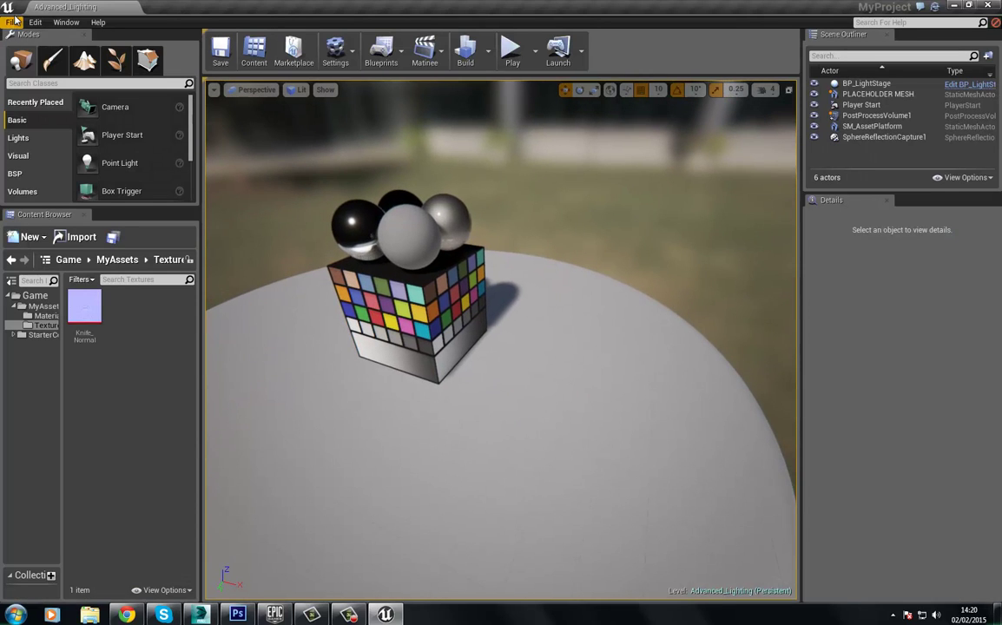
pyautogui.moveTo(276, 178); pyautogui.dragTo(278, 179)
pyautogui.hotkey('ctrl', 'a')
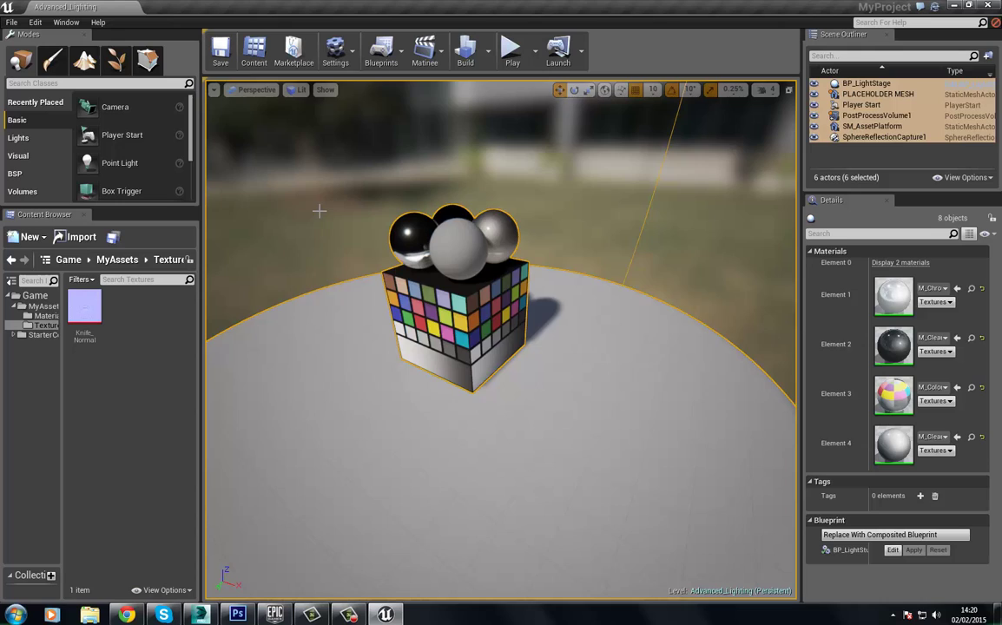
pyautogui.press('Delete')
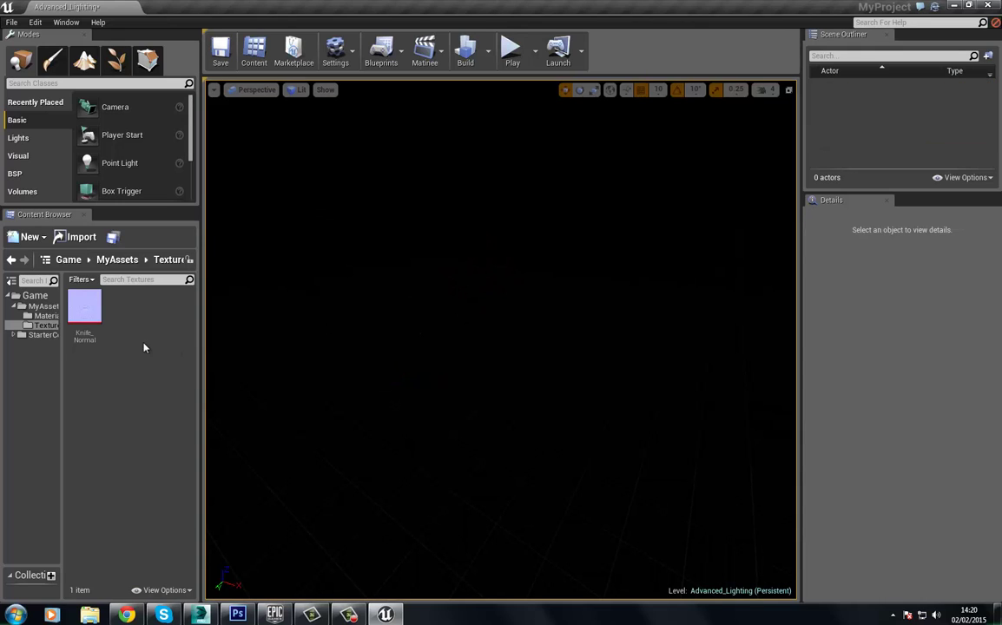
# Force-delete the Knife_Normal texture despite its reference
pyautogui.click(85, 311)
pyautogui.press('Delete')
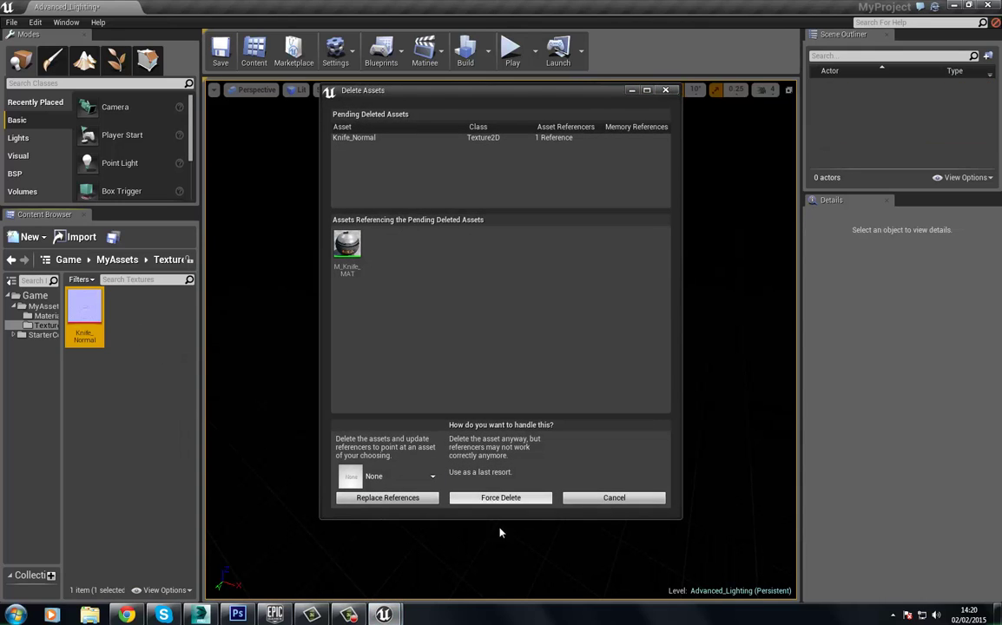
pyautogui.click(498, 498)
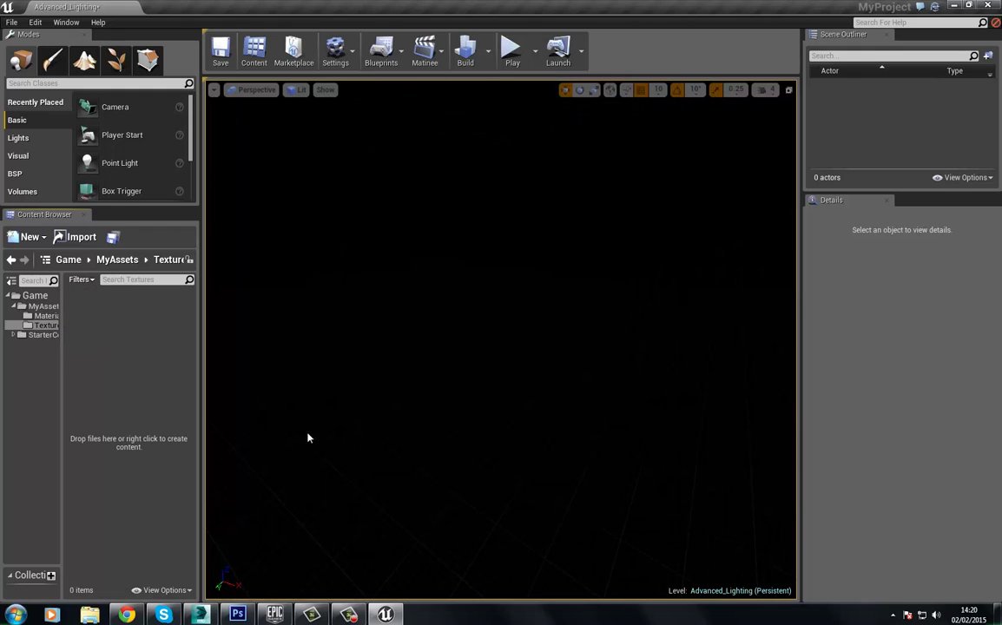
# Delete the MyAssets folder, confirming removal of the M_Knife_MAT material
pyautogui.click(40, 307)
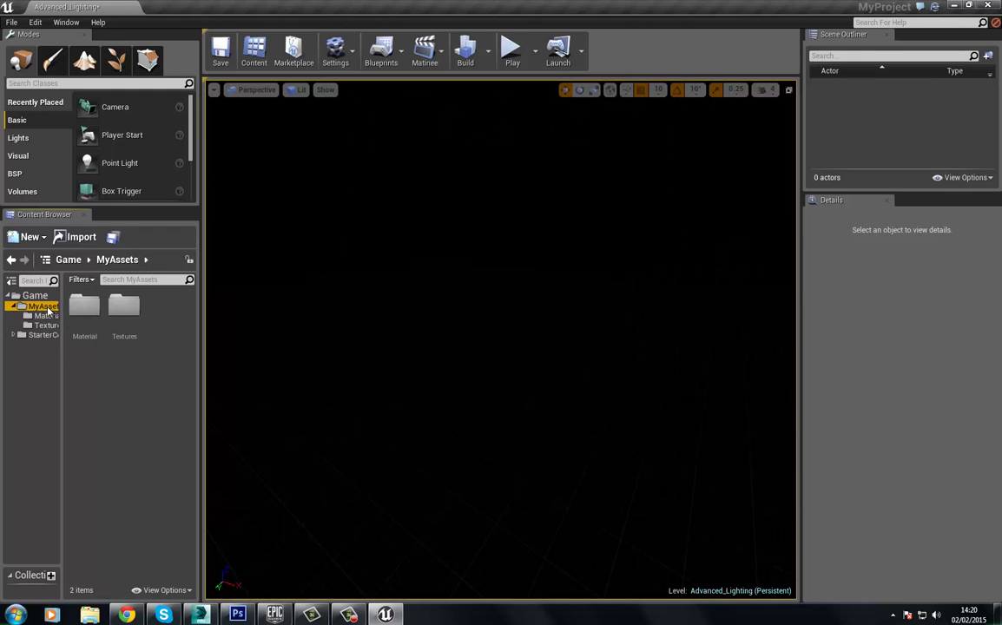
pyautogui.rightClick(52, 310)
pyautogui.click(70, 419)
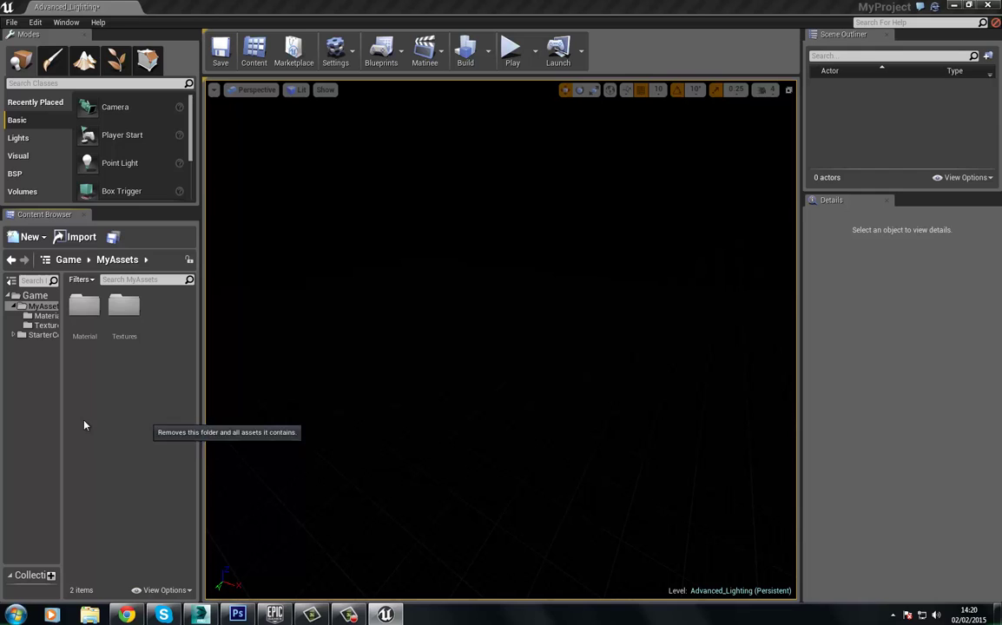
pyautogui.click(125, 444)
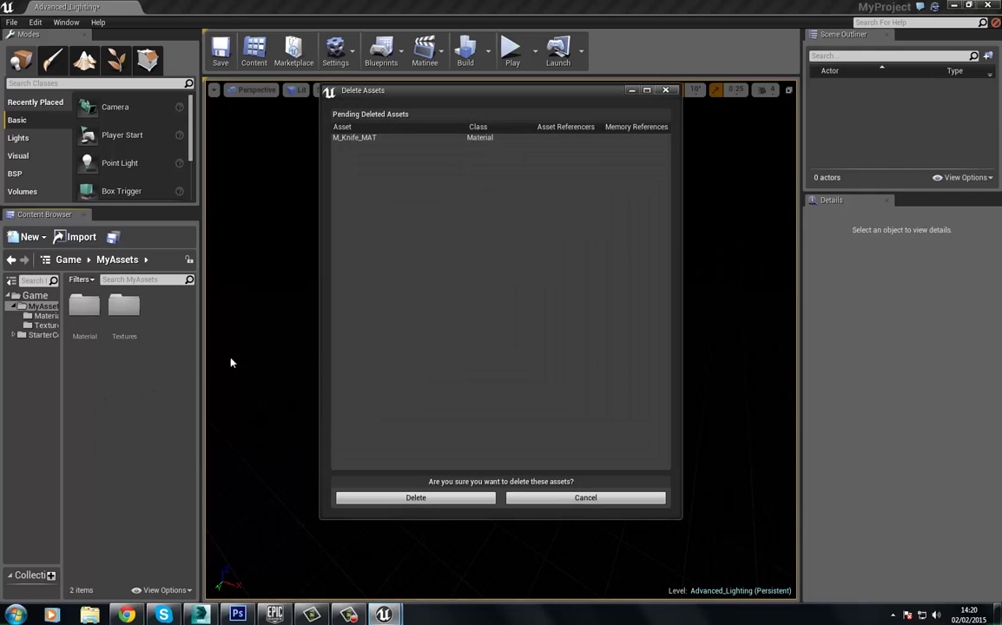
pyautogui.click(425, 496)
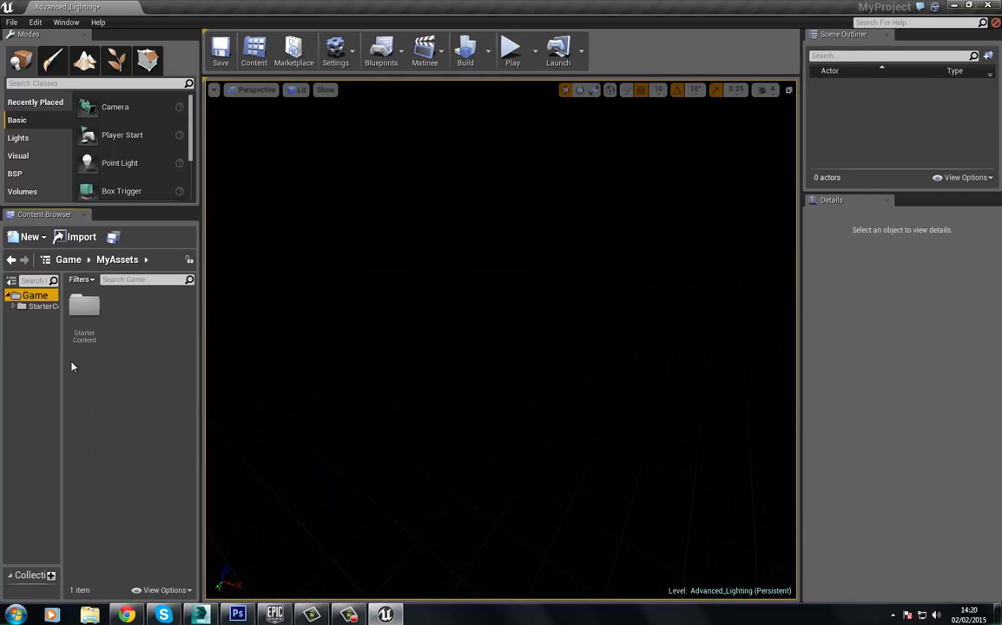
# Create a new folder named CubeMap under Game and open it
pyautogui.click(30, 237)
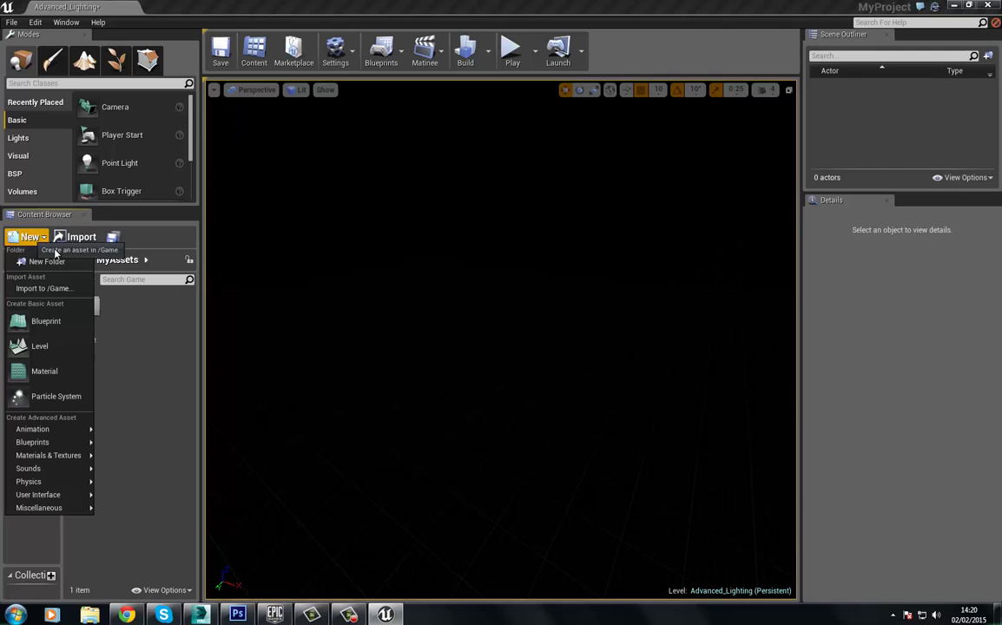
pyautogui.click(62, 260)
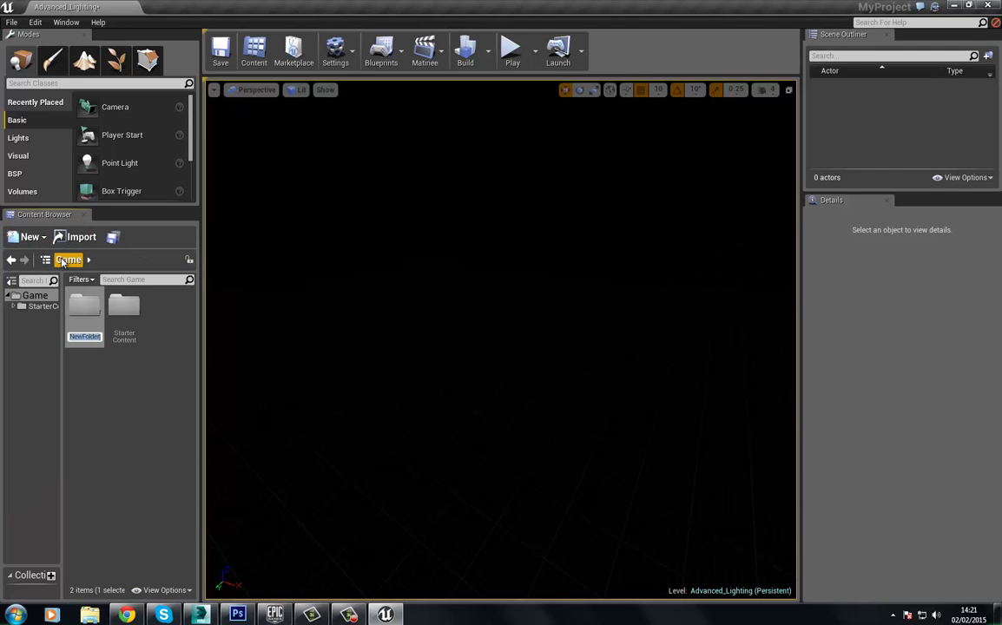
pyautogui.write('CubeMap')
pyautogui.press('Return')
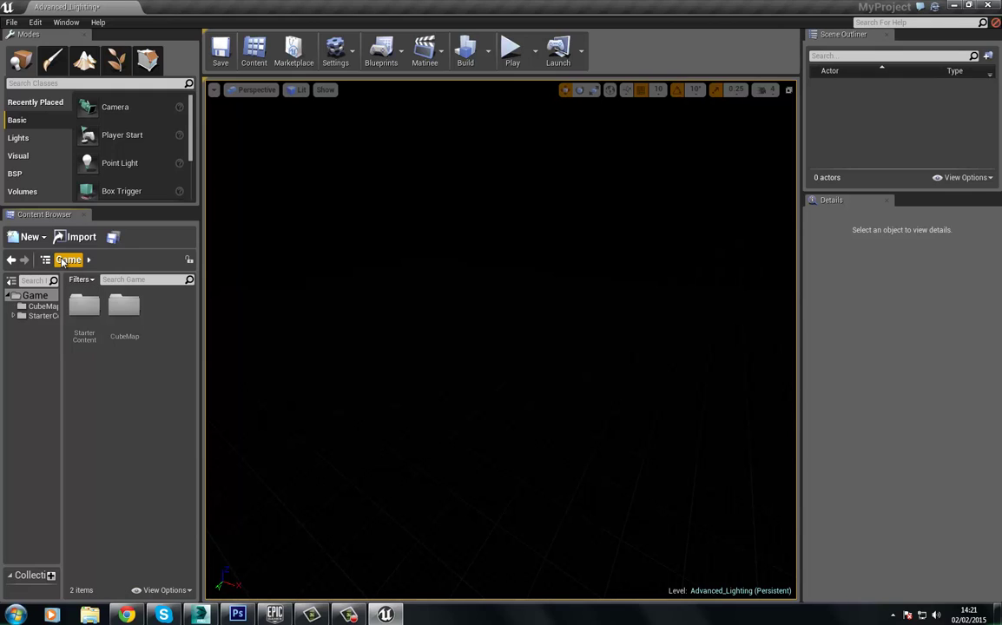
pyautogui.doubleClick(129, 315)
# Import CubeMap.dds from the Desktop into the CubeMap folder
pyautogui.rightClick(134, 312)
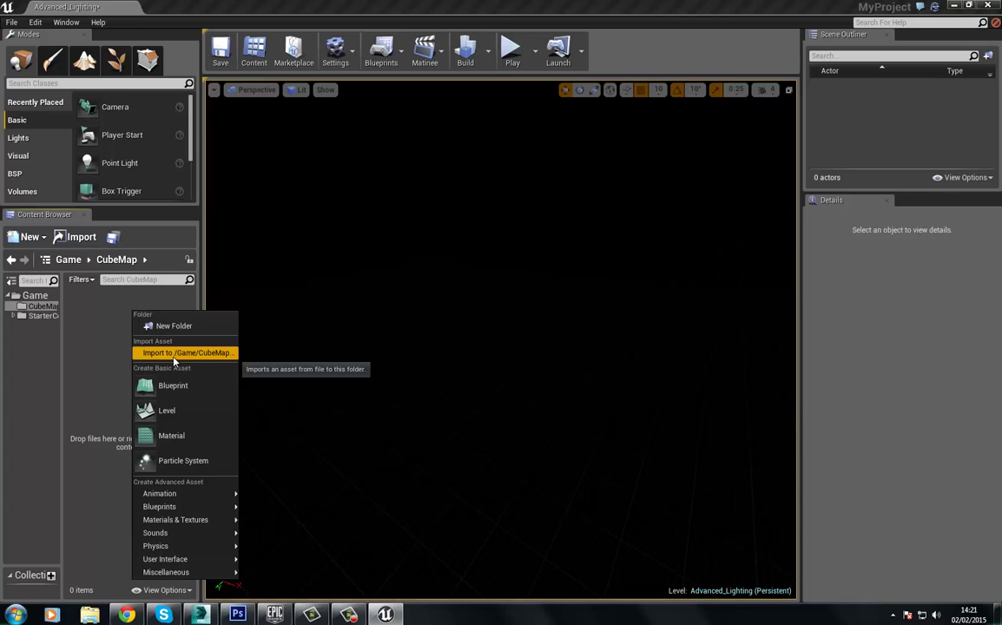
pyautogui.click(178, 352)
pyautogui.click(47, 82)
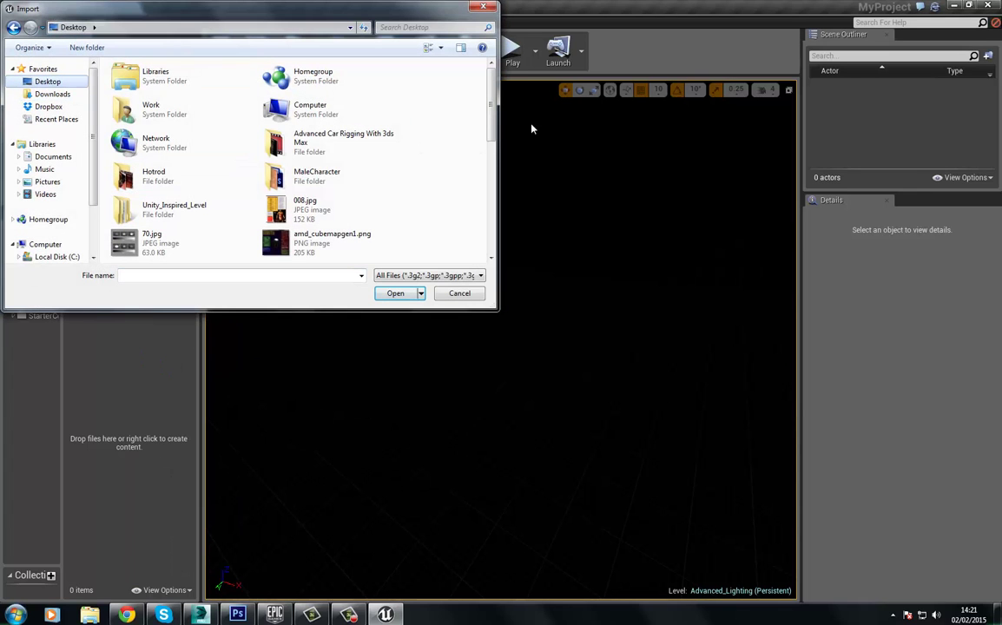
pyautogui.moveTo(491, 108); pyautogui.dragTo(486, 204)
pyautogui.click(312, 132)
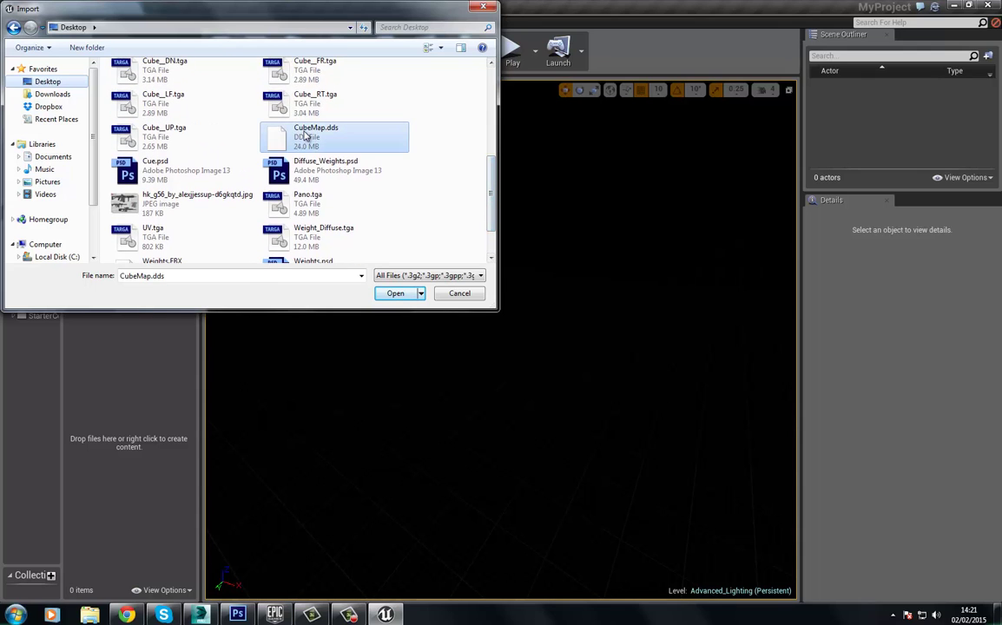
pyautogui.click(395, 292)
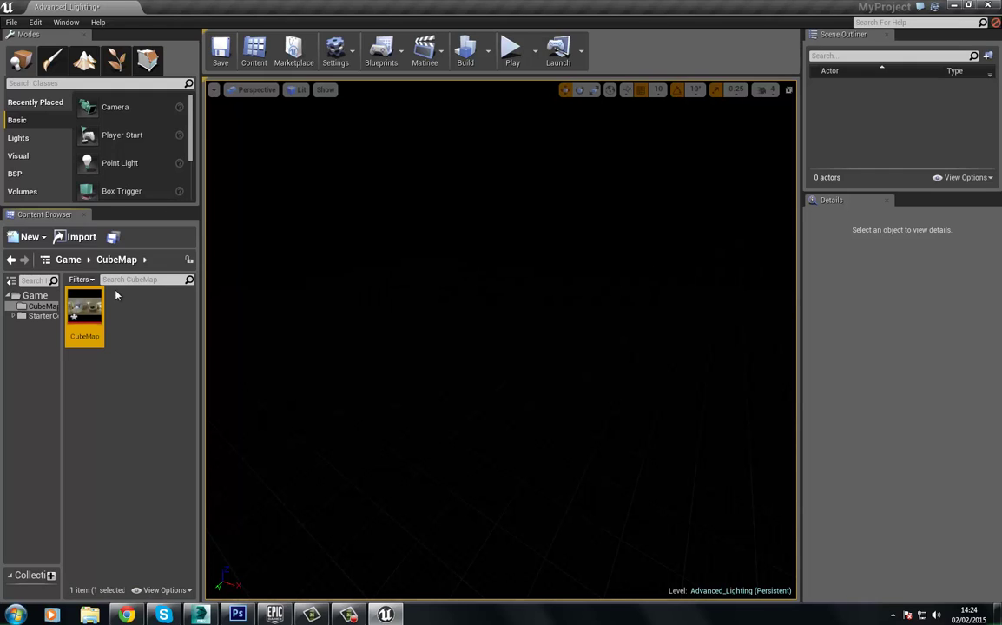
# Preview the 1024x1024 DXT5 CubeMap texture, close its editor, then bring up the folder's new-asset menu
pyautogui.moveTo(94, 317)
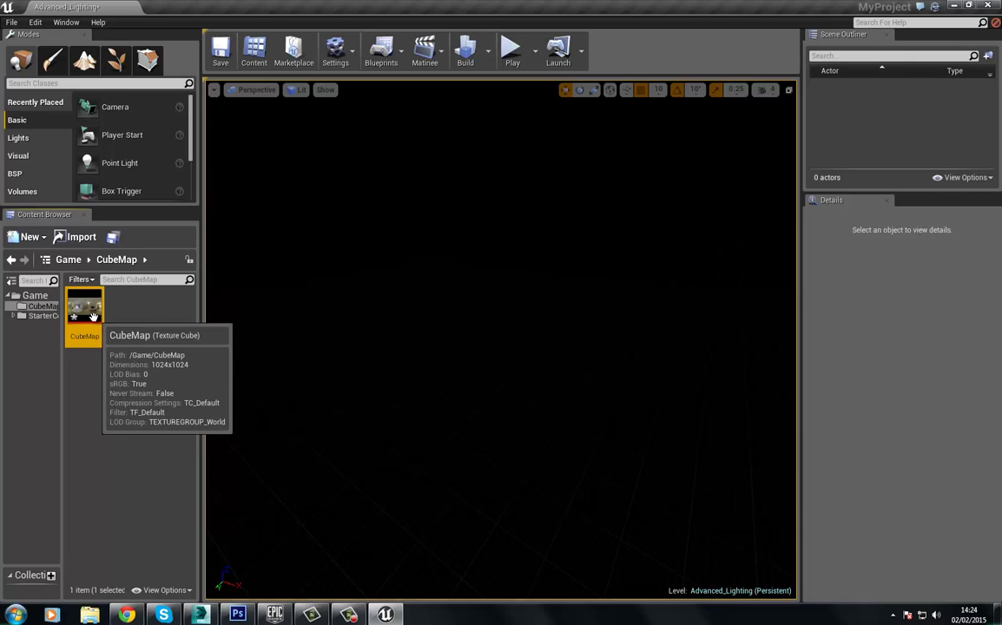
pyautogui.doubleClick(95, 322)
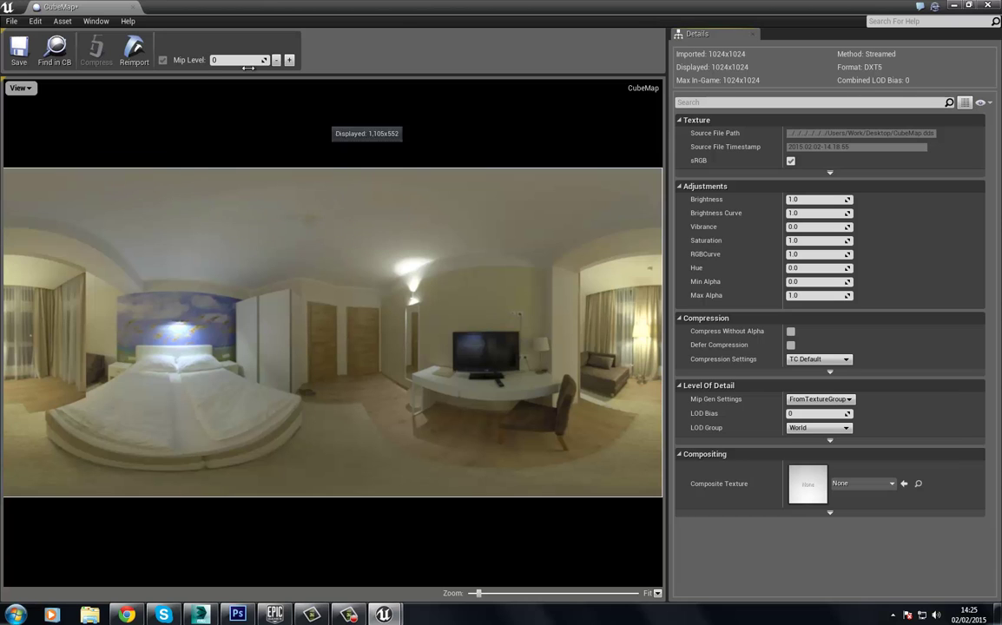
pyautogui.click(986, 5)
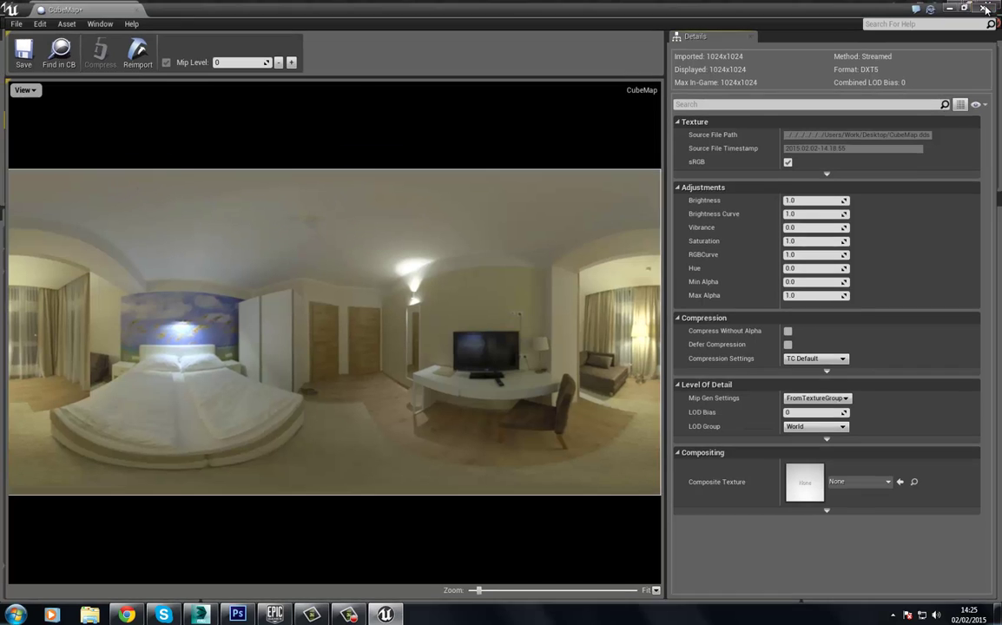
pyautogui.rightClick(157, 332)
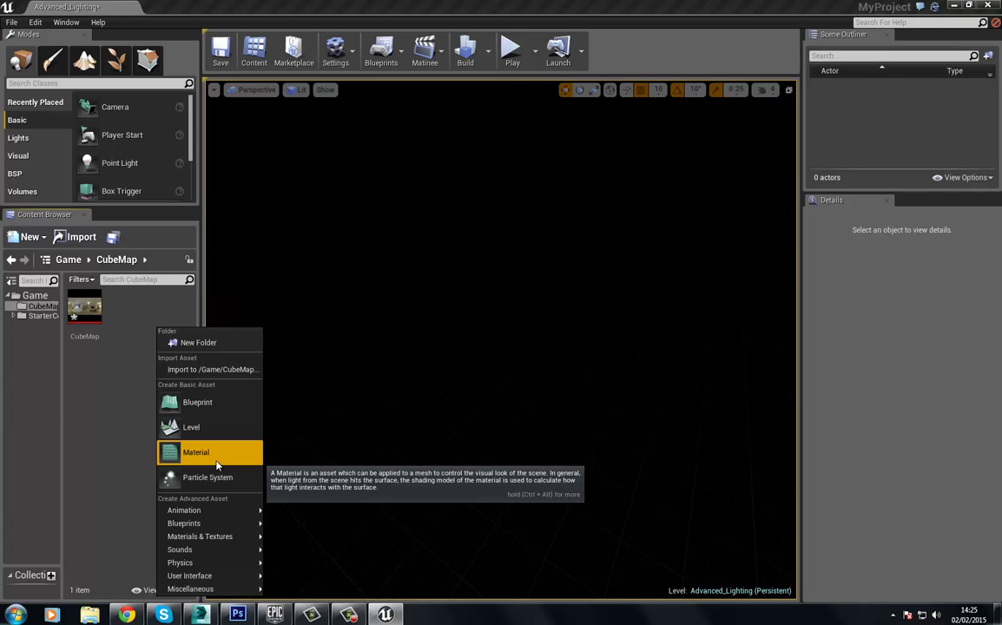
# Place a Sky Light in the level from the placeable classes
pyautogui.click(92, 379)
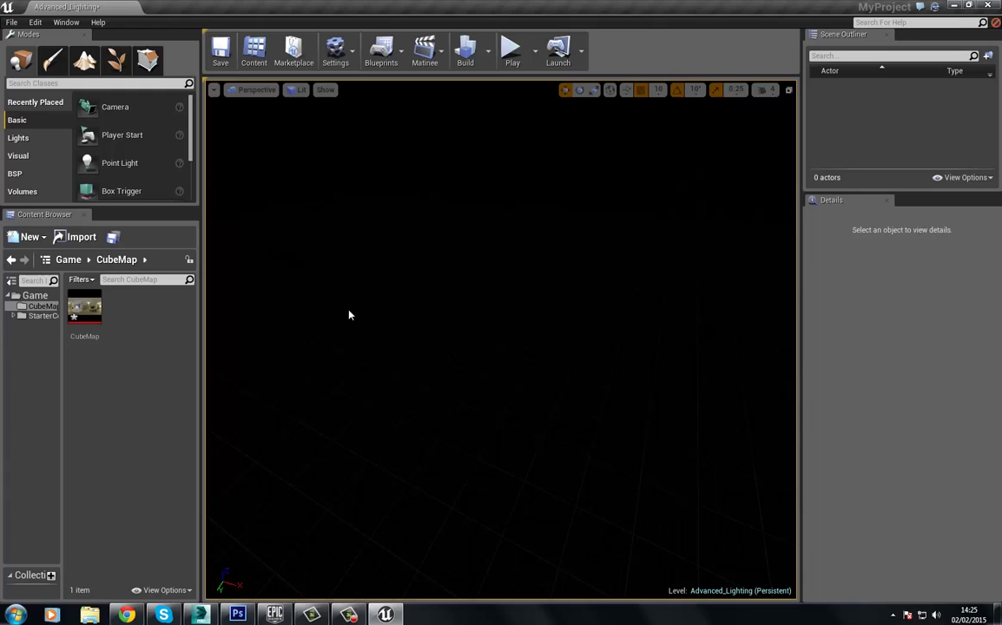
pyautogui.click(25, 84)
pyautogui.write('sk')
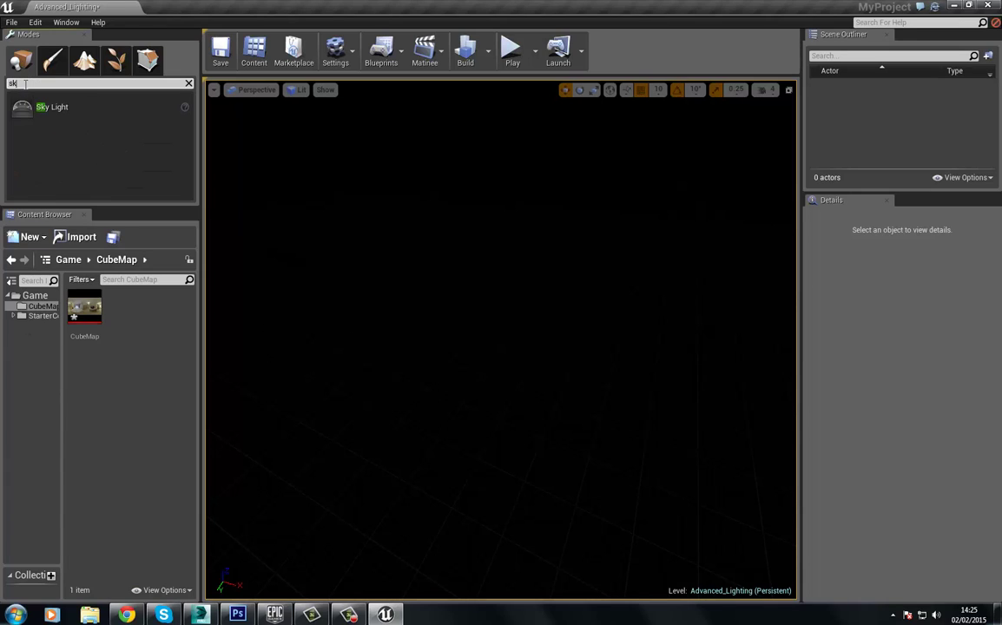
pyautogui.moveTo(47, 106); pyautogui.dragTo(474, 413)
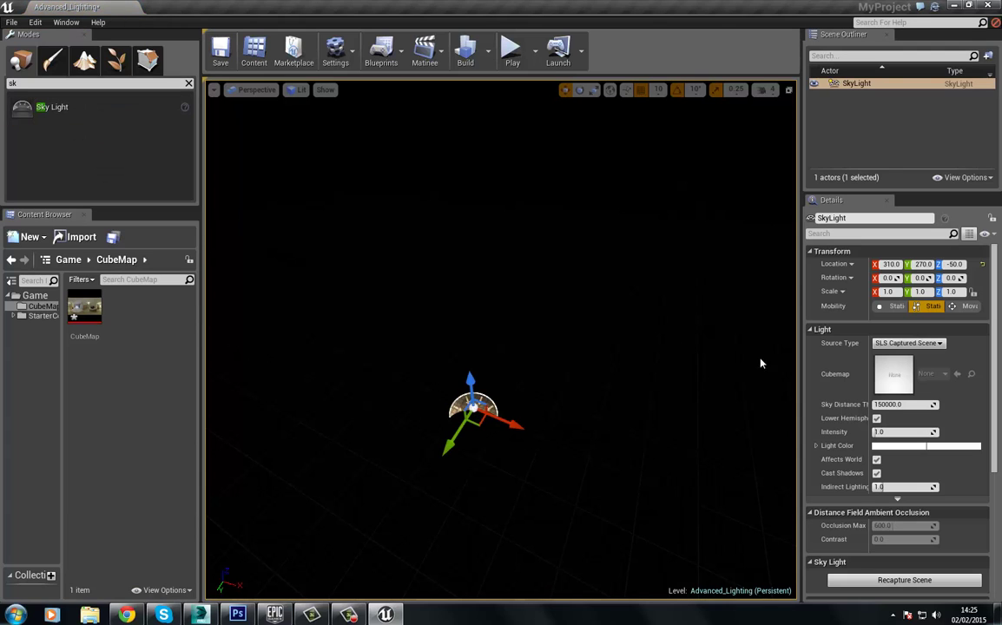
# Set the Sky Light source to SLS Specified Cubemap and assign the CubeMap texture
pyautogui.click(908, 343)
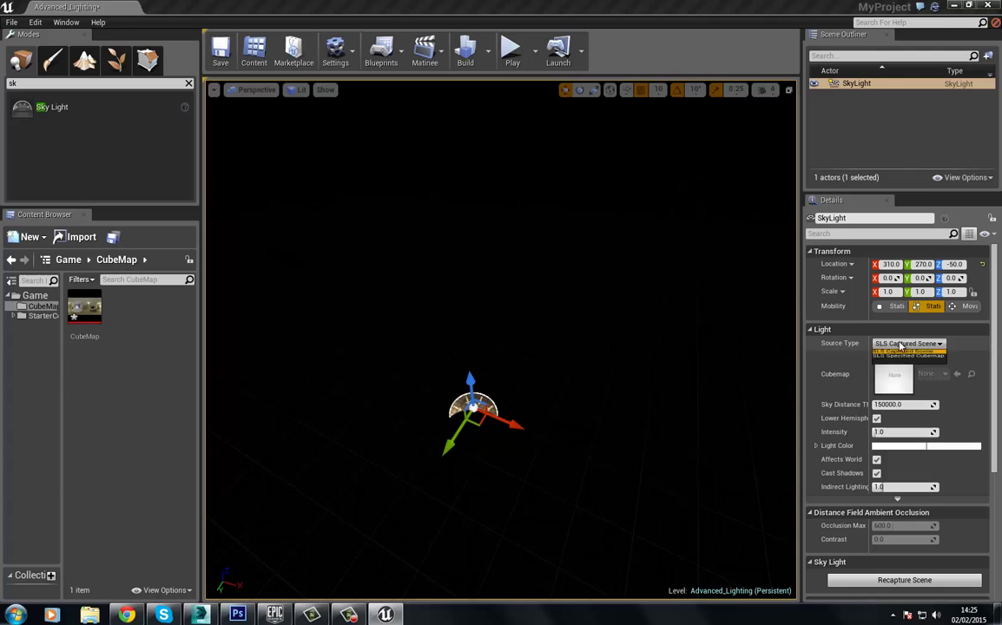
pyautogui.click(903, 360)
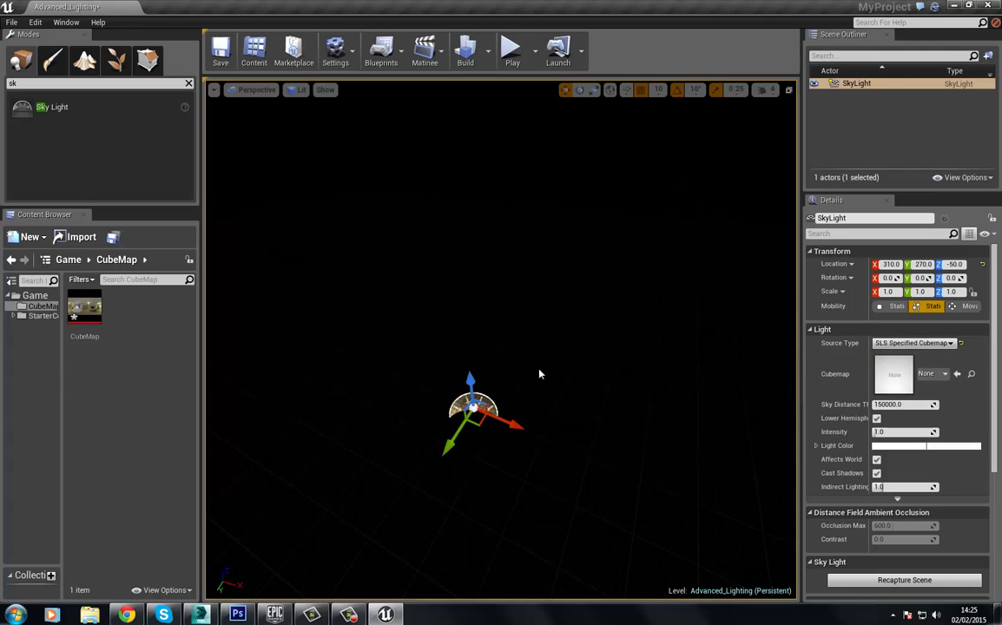
pyautogui.moveTo(98, 313); pyautogui.dragTo(894, 373)
pyautogui.click(473, 323)
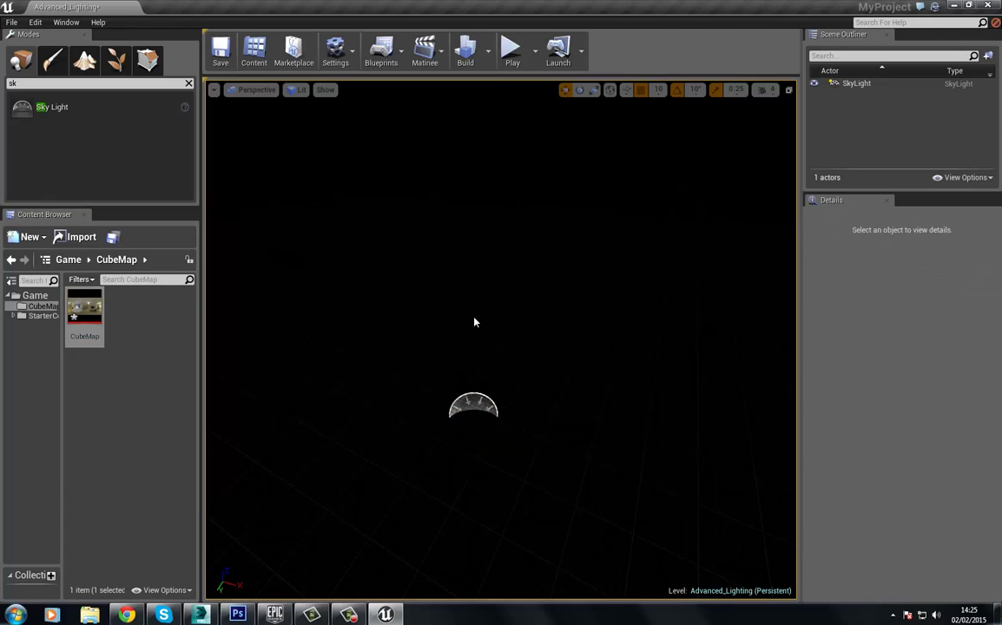
pyautogui.moveTo(469, 348); pyautogui.dragTo(445, 377, button='right')
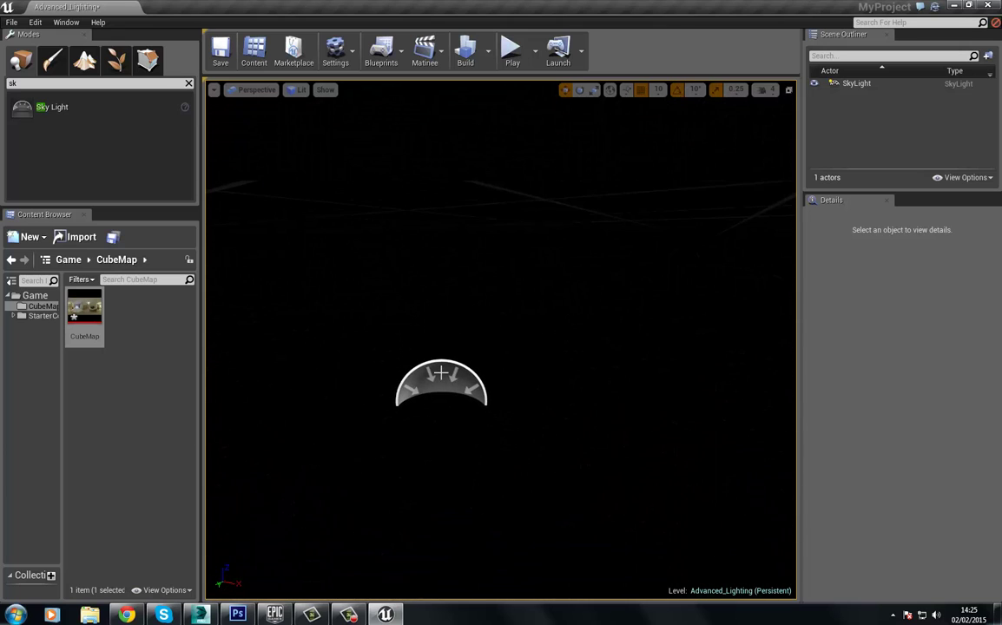
pyautogui.click(407, 365)
pyautogui.moveTo(351, 322); pyautogui.dragTo(477, 234, button='right')
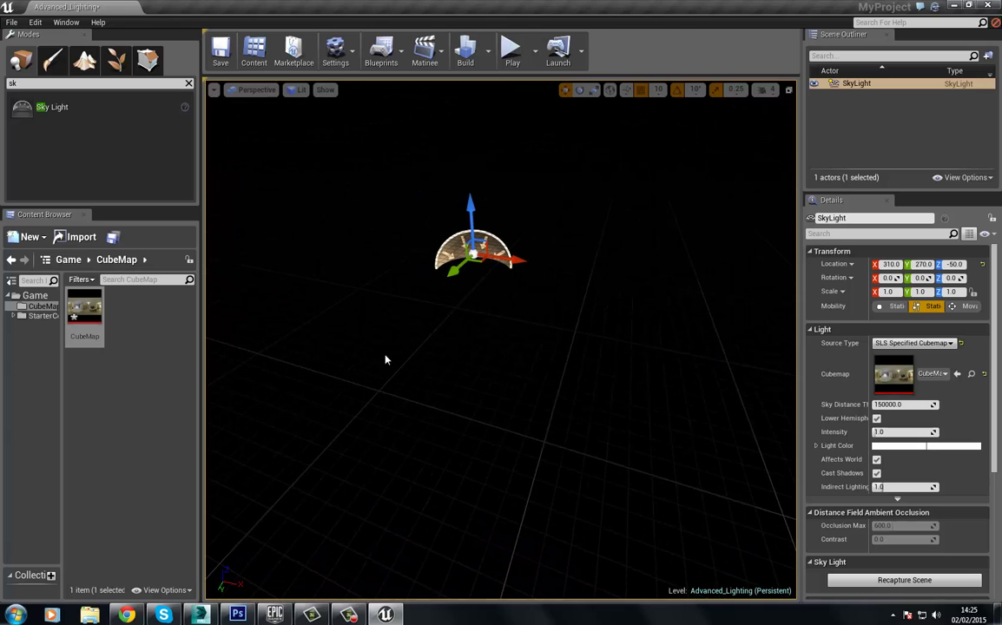
# In Chrome, open the Using Cubemaps page from the Cubemaps documentation and read through it
pyautogui.click(127, 615)
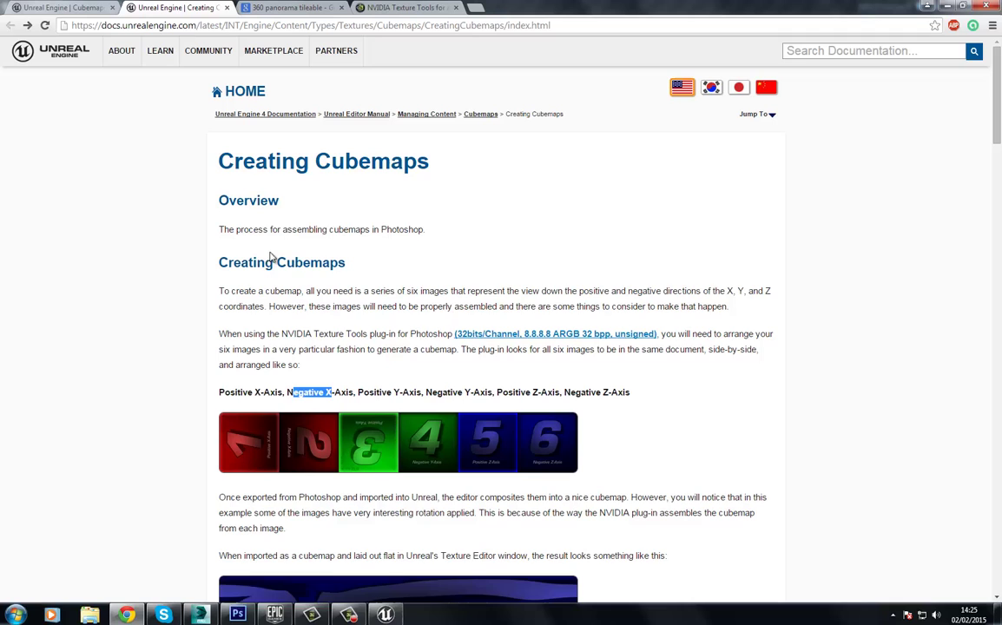
pyautogui.click(85, 7)
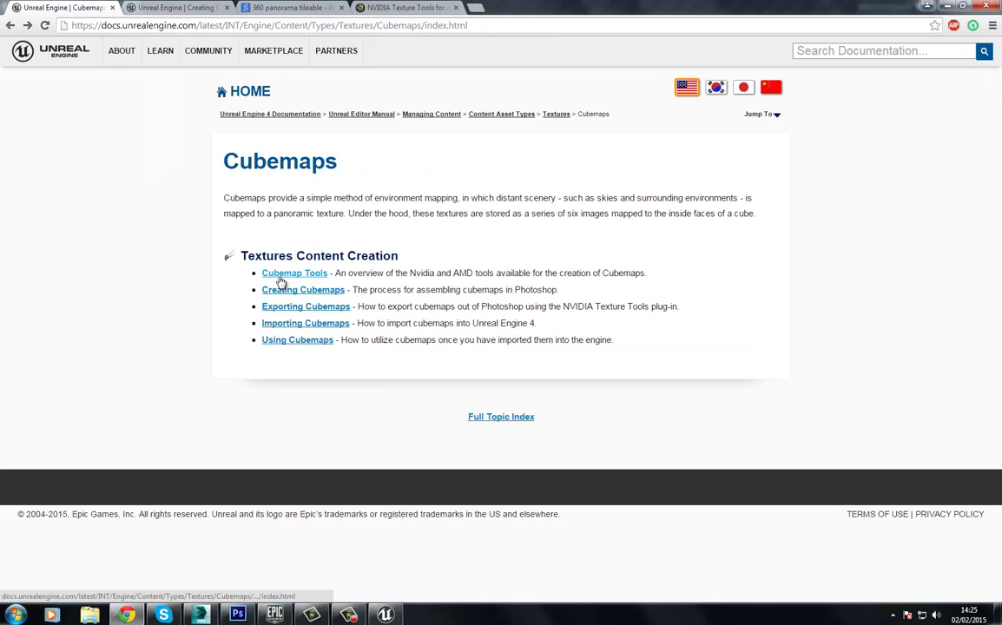
pyautogui.moveTo(281, 282); pyautogui.dragTo(209, 309)
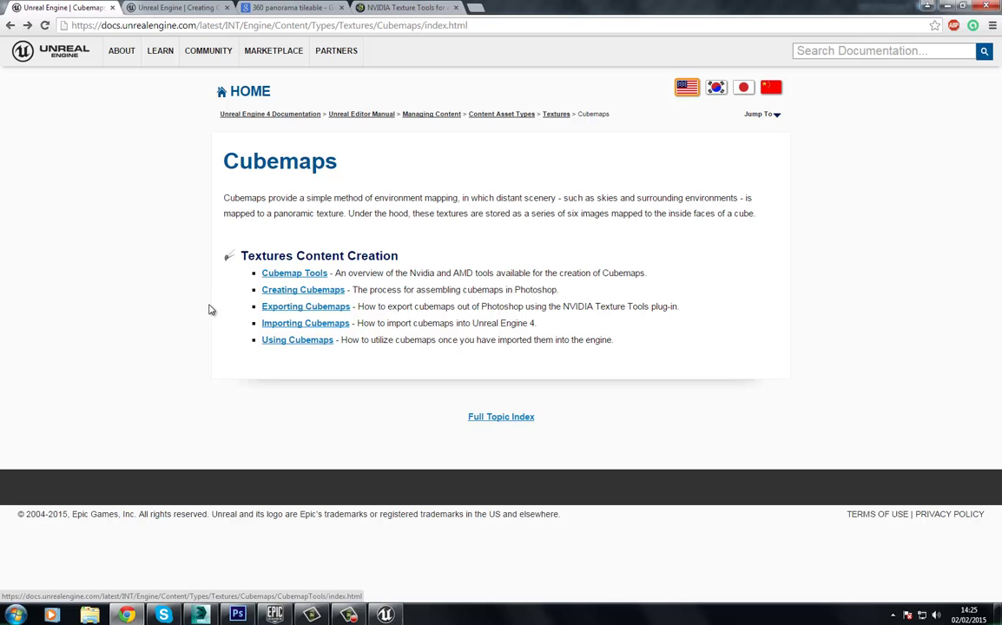
pyautogui.click(264, 341)
pyautogui.scroll(-1, 193, 240)
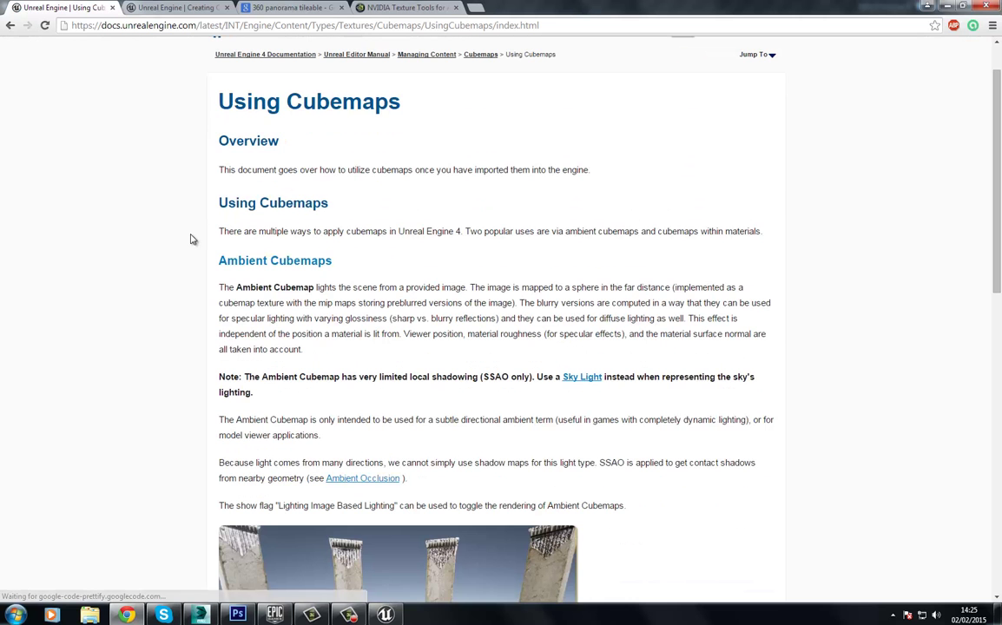
pyautogui.scroll(-9, 192, 239)
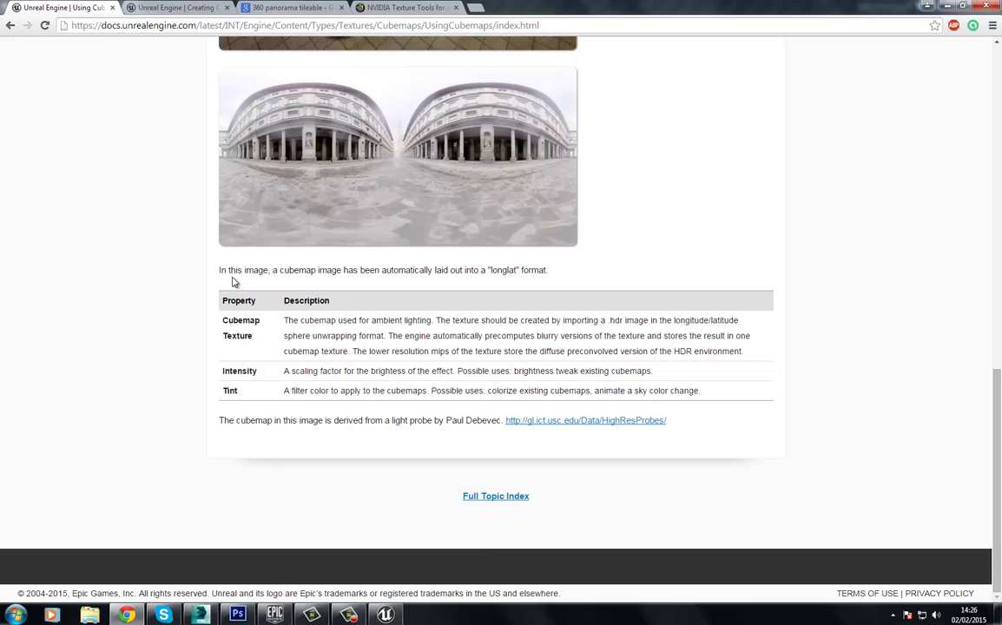
pyautogui.scroll(10, 232, 280)
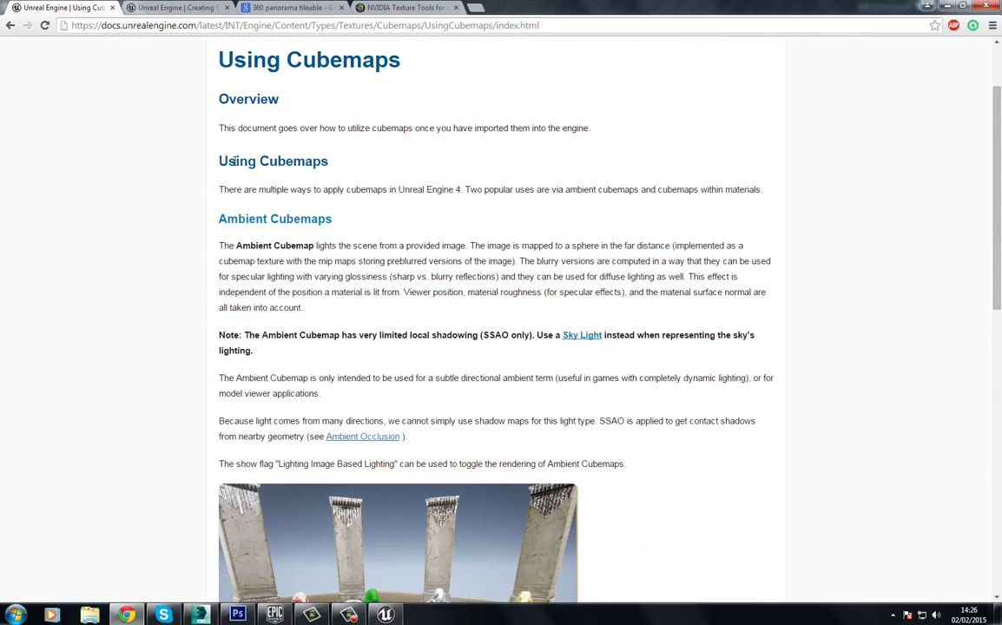
pyautogui.scroll(-2, 308, 226)
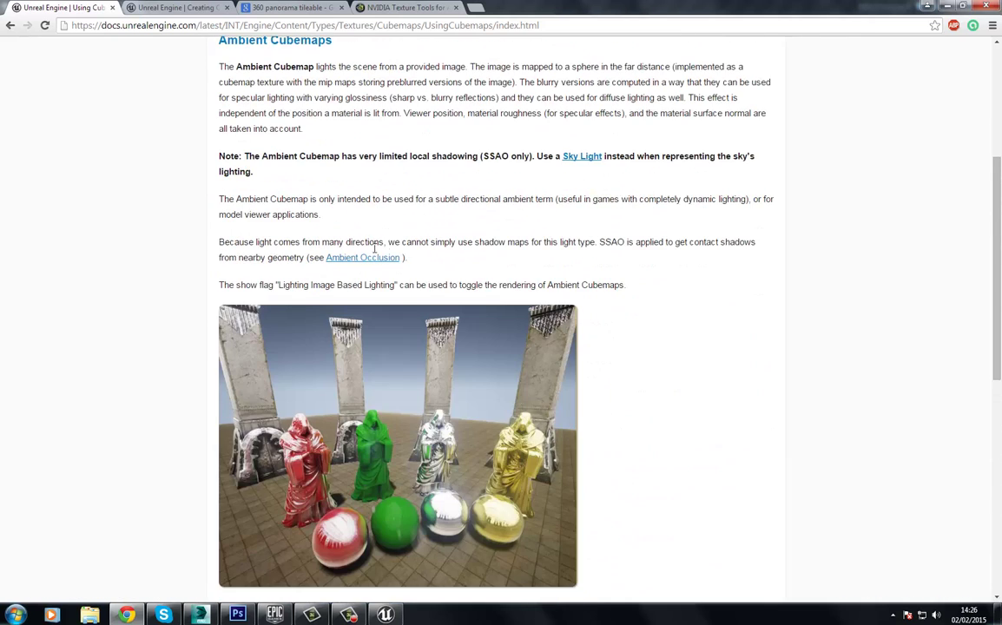
pyautogui.scroll(-2, 257, 224)
pyautogui.scroll(2, 260, 200)
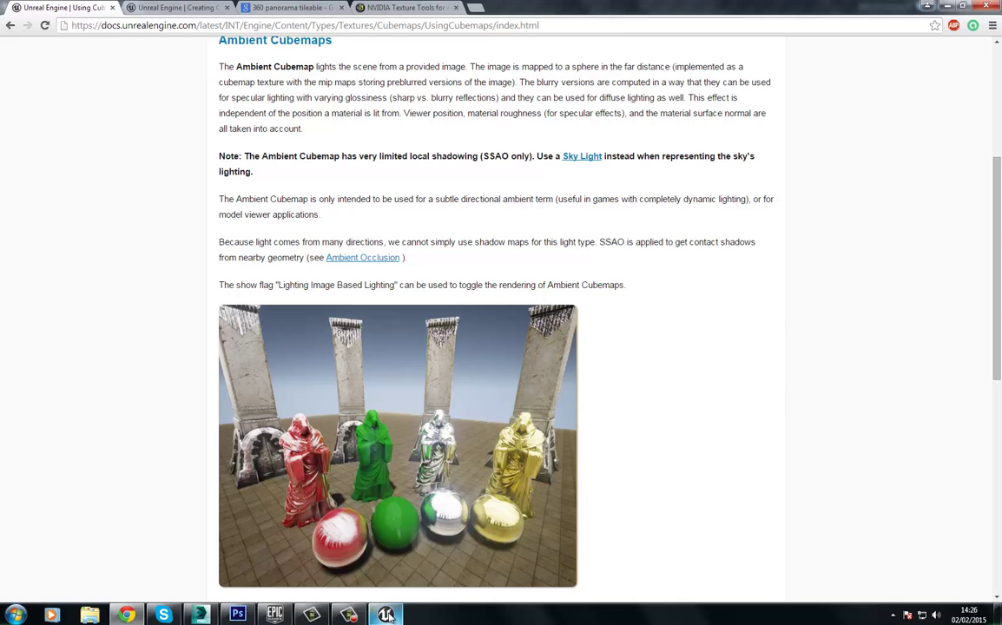
# Bring the Unreal Editor back and pull the camera back from the Sky Light
pyautogui.moveTo(386, 615)
pyautogui.click(386, 538)
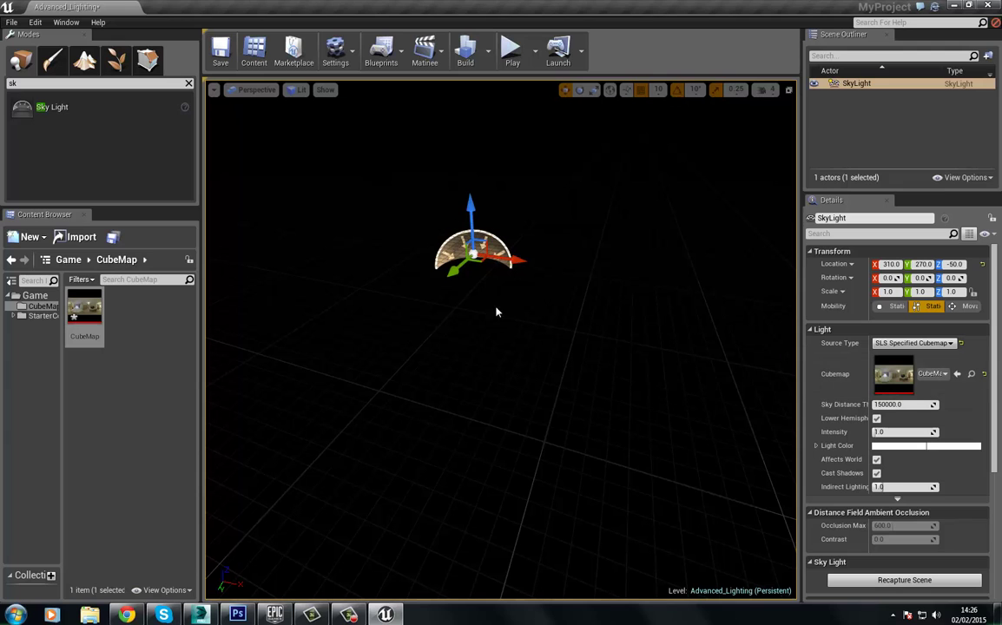
pyautogui.moveTo(479, 341); pyautogui.dragTo(430, 327, button='right')
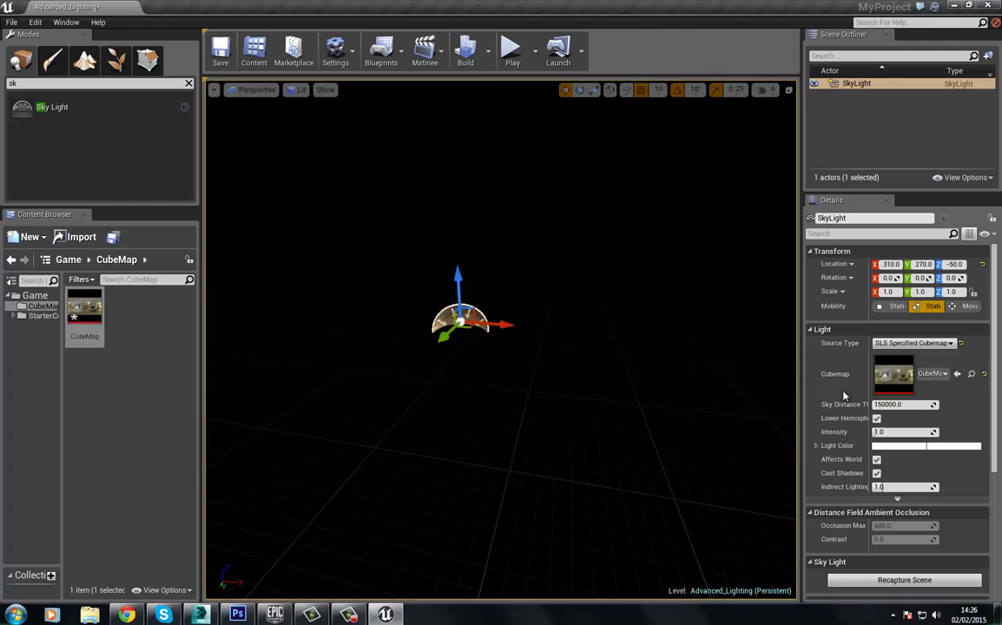
# Create a new material named M_Reflect in the CubeMap folder
pyautogui.rightClick(130, 306)
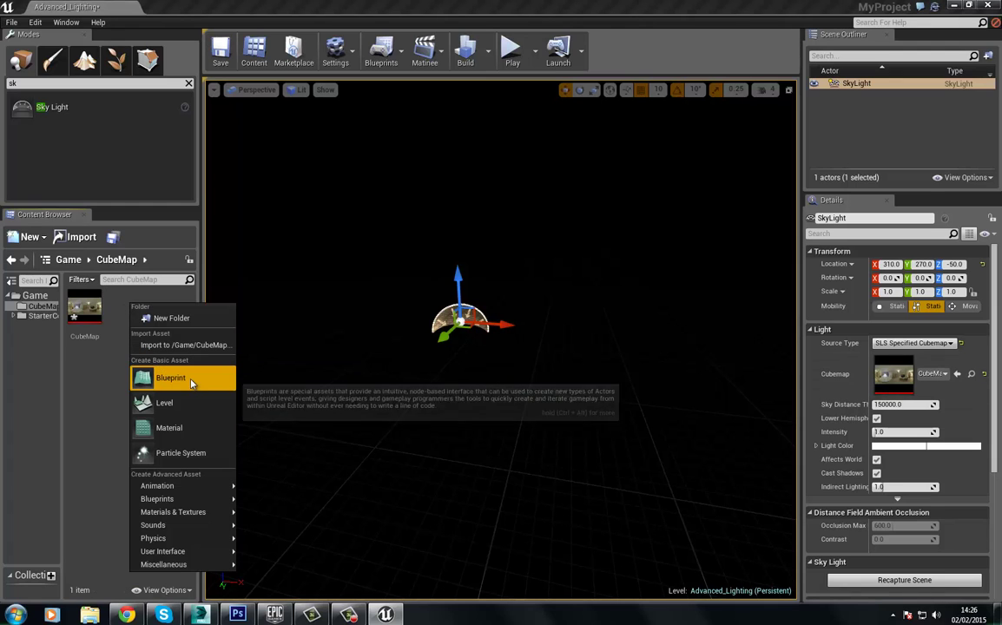
pyautogui.click(174, 427)
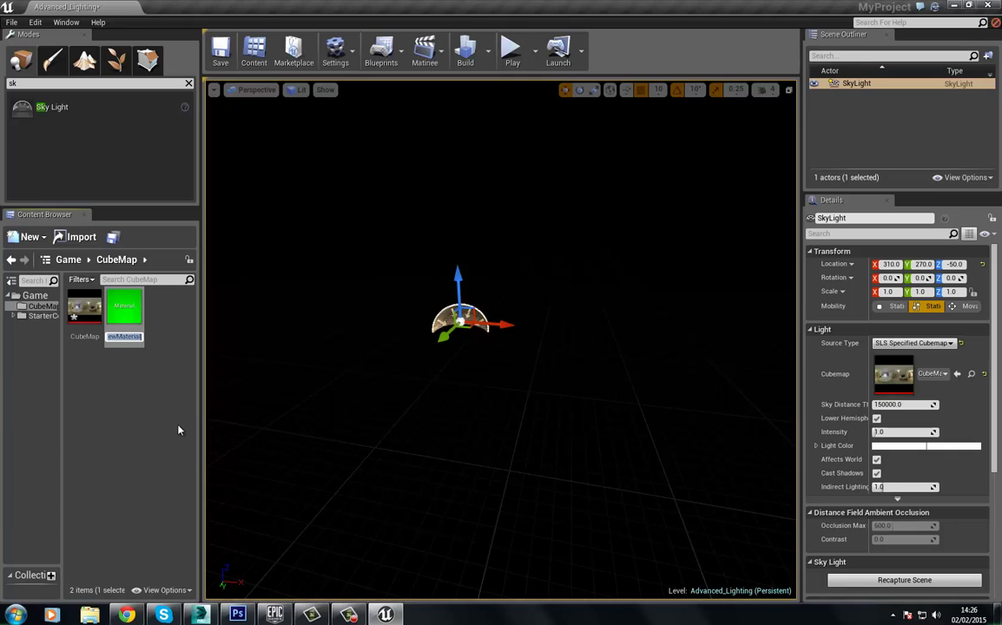
pyautogui.write('M_Reflect')
pyautogui.press('Return')
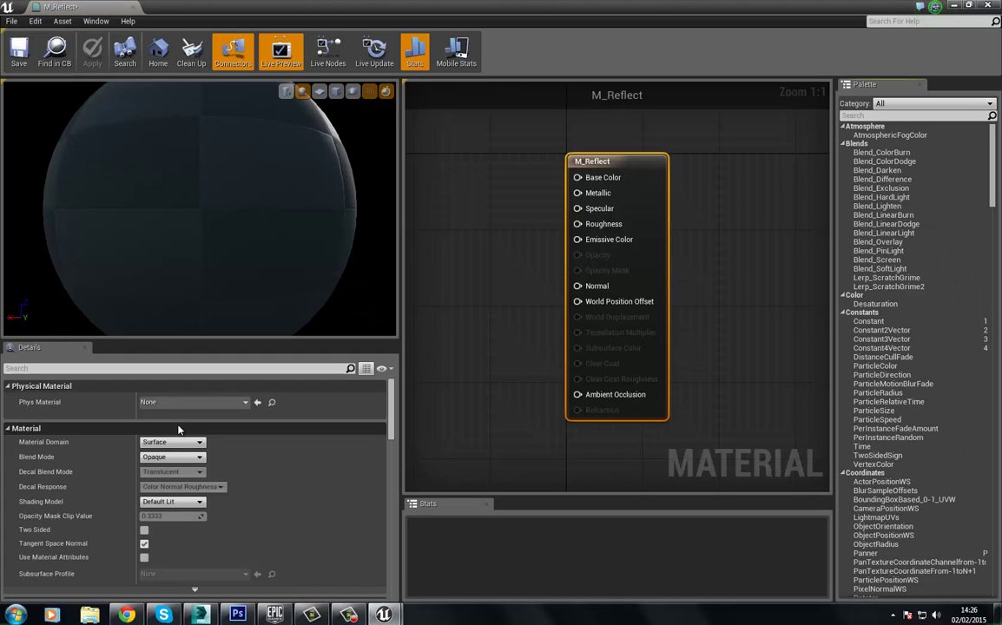
# Drop the CubeMap texture into the M_Reflect graph as a Texture Sample node
pyautogui.click(968, 6)
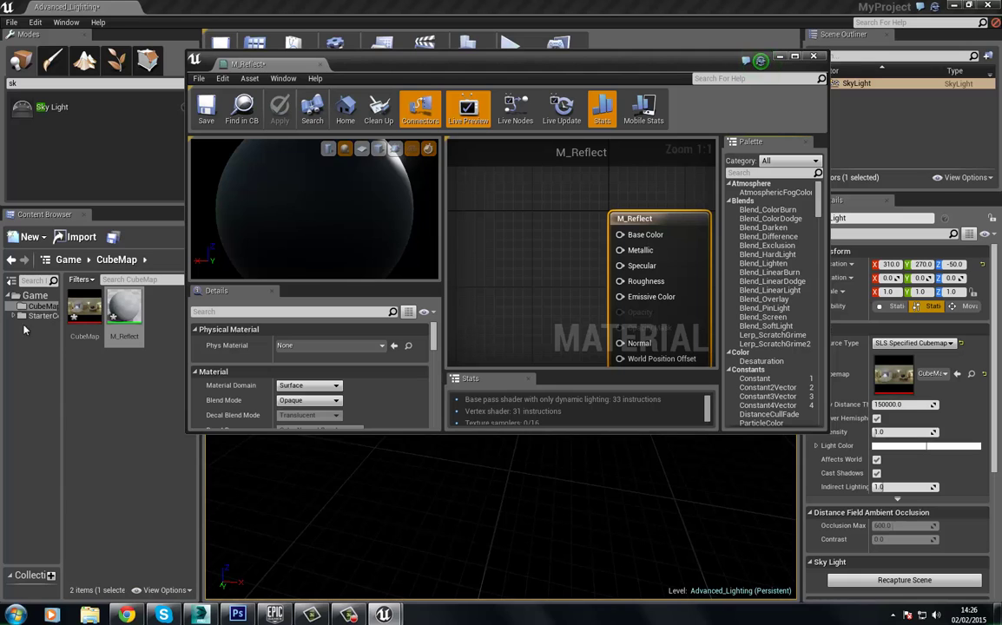
pyautogui.moveTo(83, 308); pyautogui.dragTo(491, 236)
pyautogui.moveTo(486, 63); pyautogui.dragTo(486, 0)
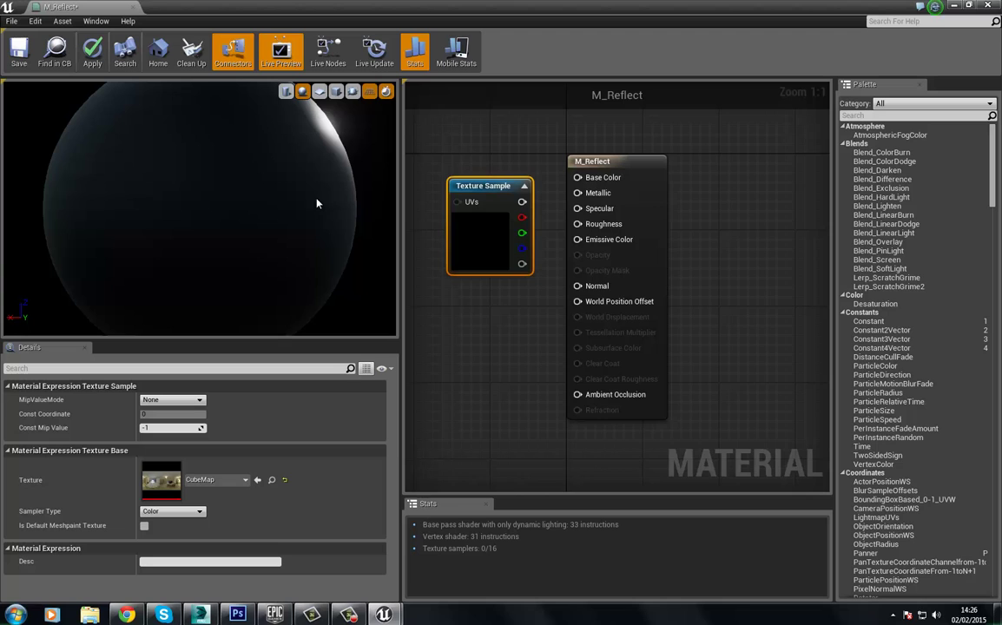
pyautogui.moveTo(150, 196); pyautogui.dragTo(142, 164)
pyautogui.scroll(-5, 139, 156)
pyautogui.moveTo(117, 128); pyautogui.dragTo(197, 241)
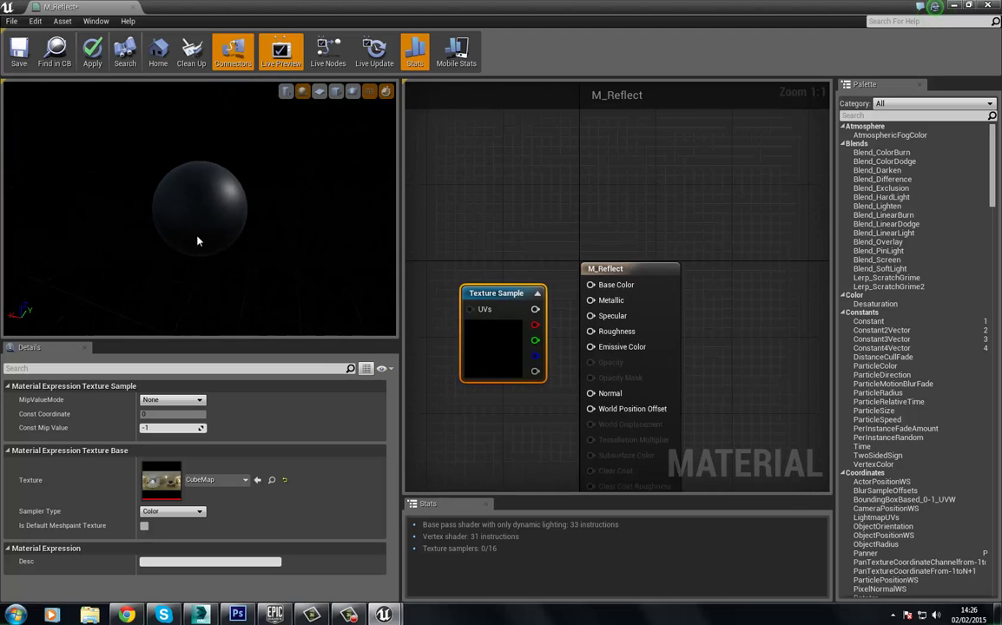
# Place the Texture Sample beside M_Reflect and wire its RGB into Emissive Color
pyautogui.moveTo(501, 248); pyautogui.dragTo(505, 156, button='right')
pyautogui.moveTo(500, 209); pyautogui.dragTo(476, 291)
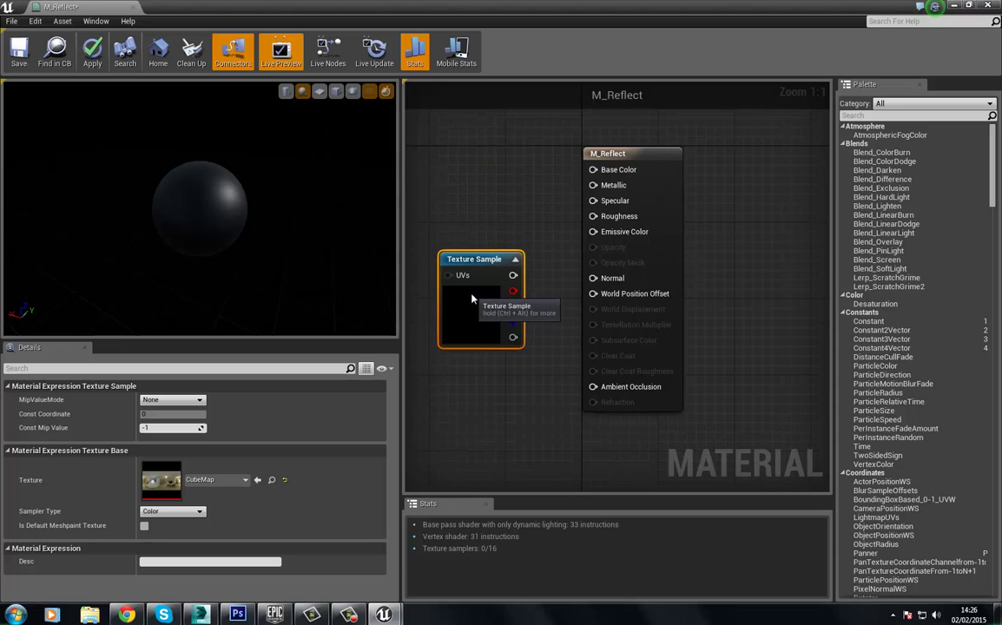
pyautogui.moveTo(477, 291); pyautogui.dragTo(529, 284, button='right')
pyautogui.moveTo(536, 183); pyautogui.dragTo(571, 176, button='right')
pyautogui.moveTo(551, 297); pyautogui.dragTo(476, 273)
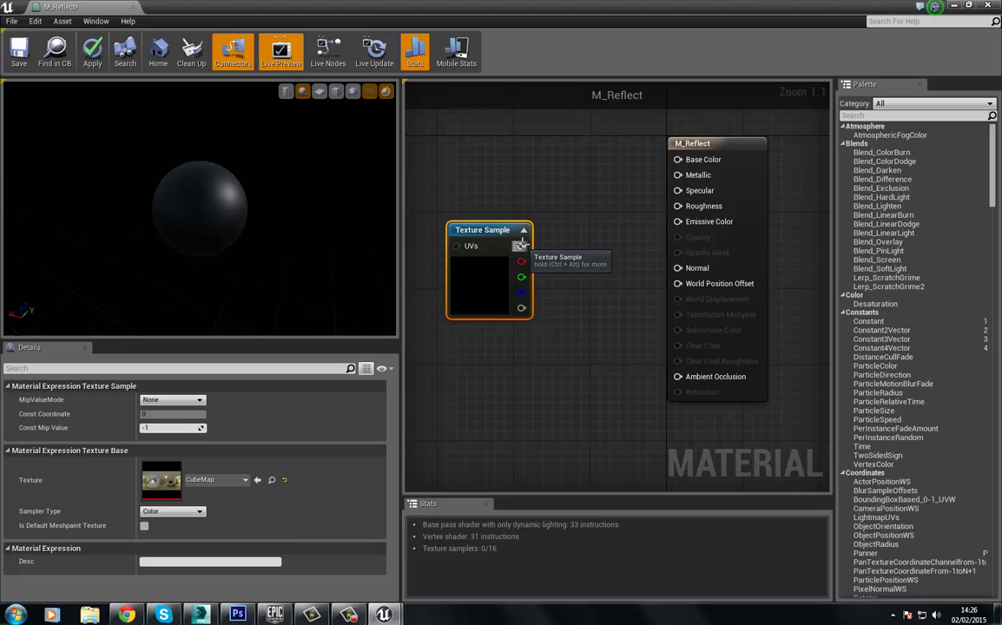
pyautogui.moveTo(521, 245); pyautogui.dragTo(678, 222)
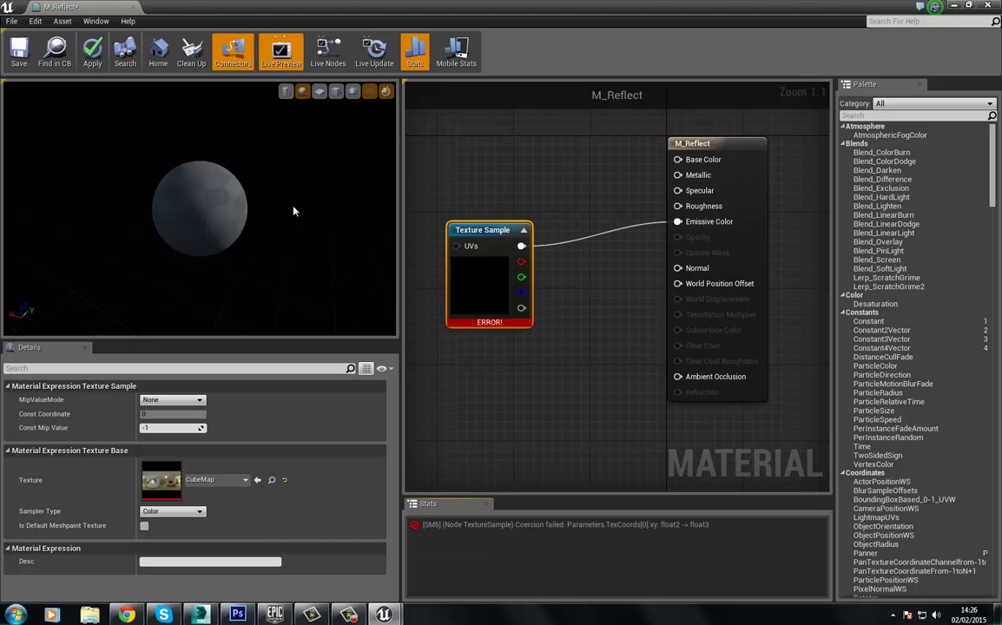
pyautogui.moveTo(233, 220)
pyautogui.mouseDown()
pyautogui.moveTo(123, 235)
pyautogui.moveTo(217, 231)
pyautogui.mouseUp()
pyautogui.moveTo(550, 202); pyautogui.dragTo(654, 194, button='right')
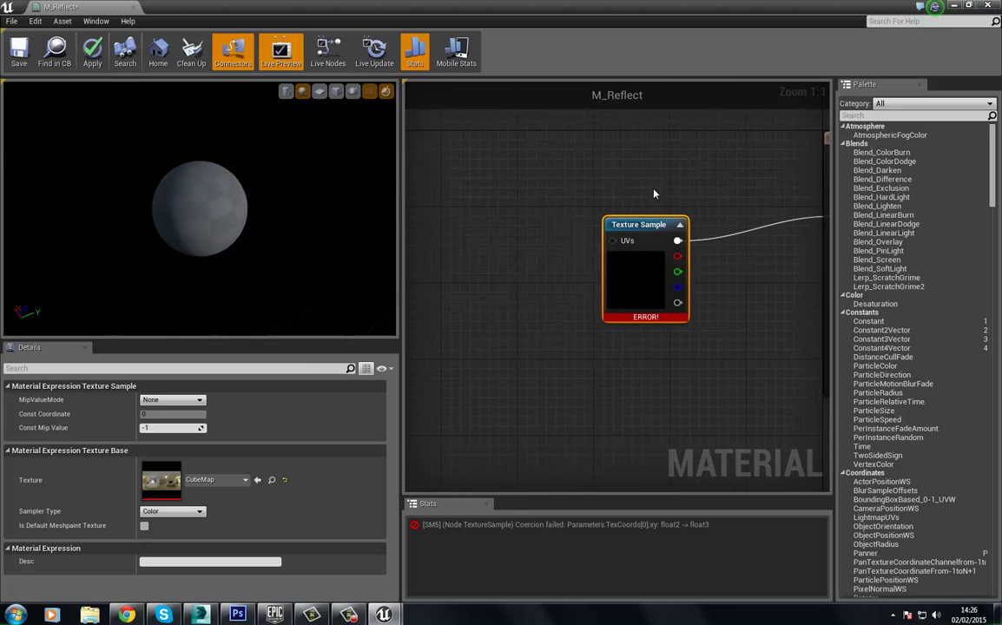
pyautogui.rightClick(498, 221)
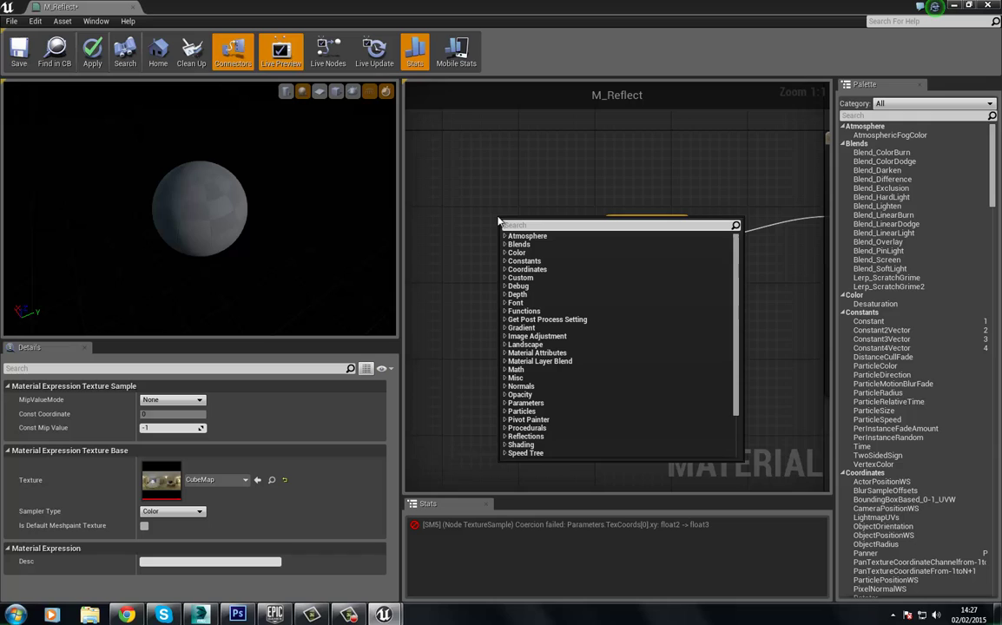
pyautogui.write('re')
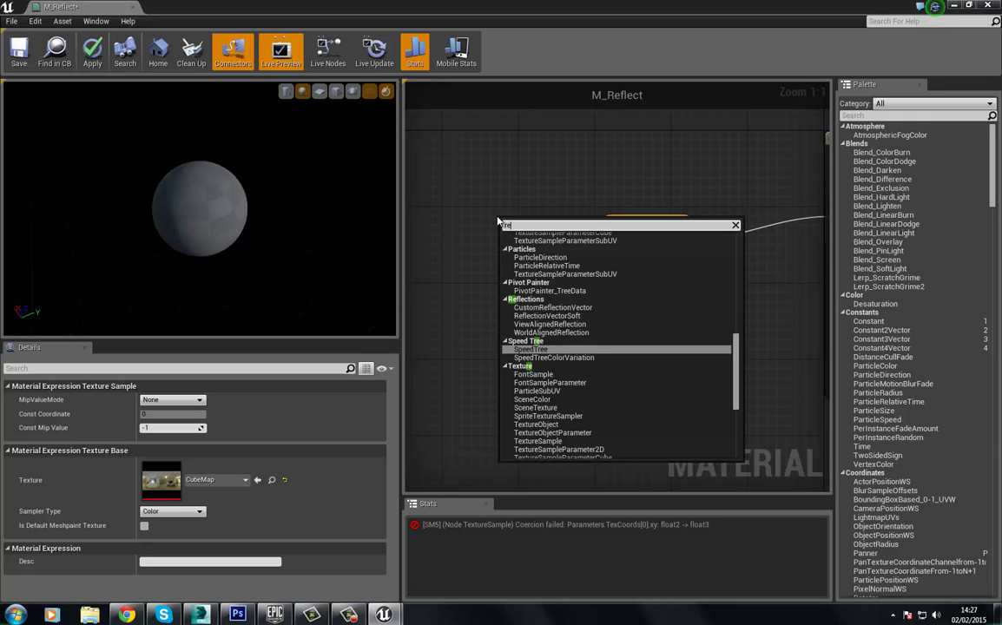
pyautogui.write('fle')
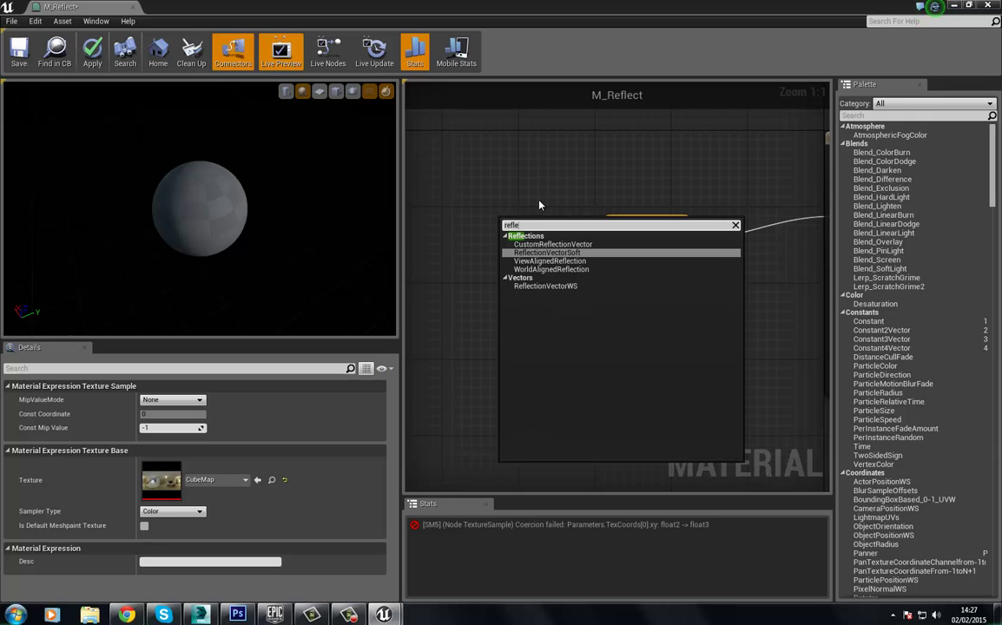
pyautogui.click(562, 287)
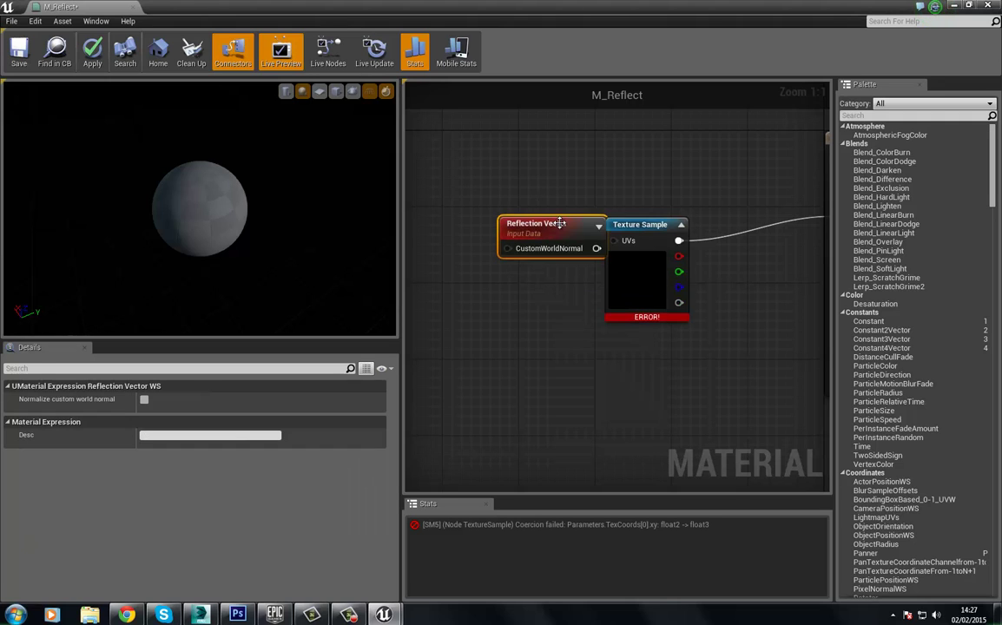
pyautogui.moveTo(558, 229); pyautogui.dragTo(612, 244)
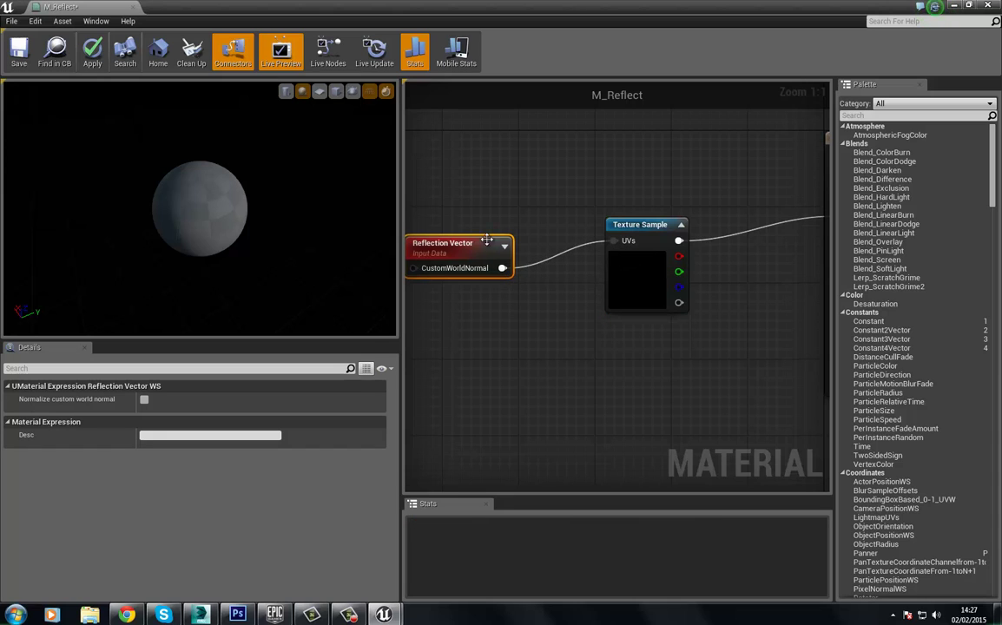
pyautogui.moveTo(487, 178); pyautogui.dragTo(447, 184, button='right')
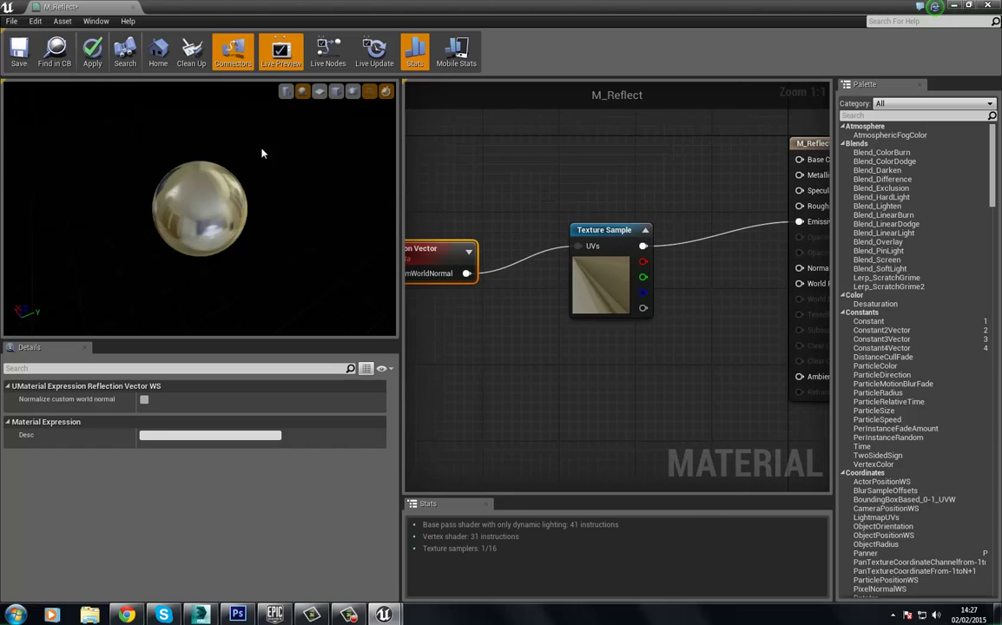
pyautogui.moveTo(214, 200); pyautogui.dragTo(222, 201)
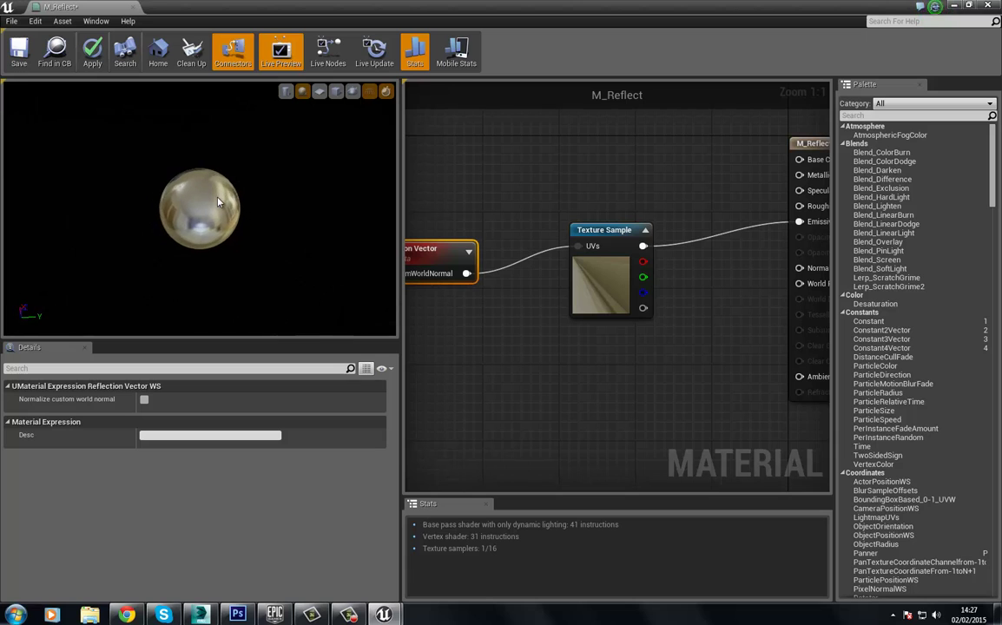
pyautogui.scroll(2, 219, 269)
pyautogui.scroll(4, 217, 247)
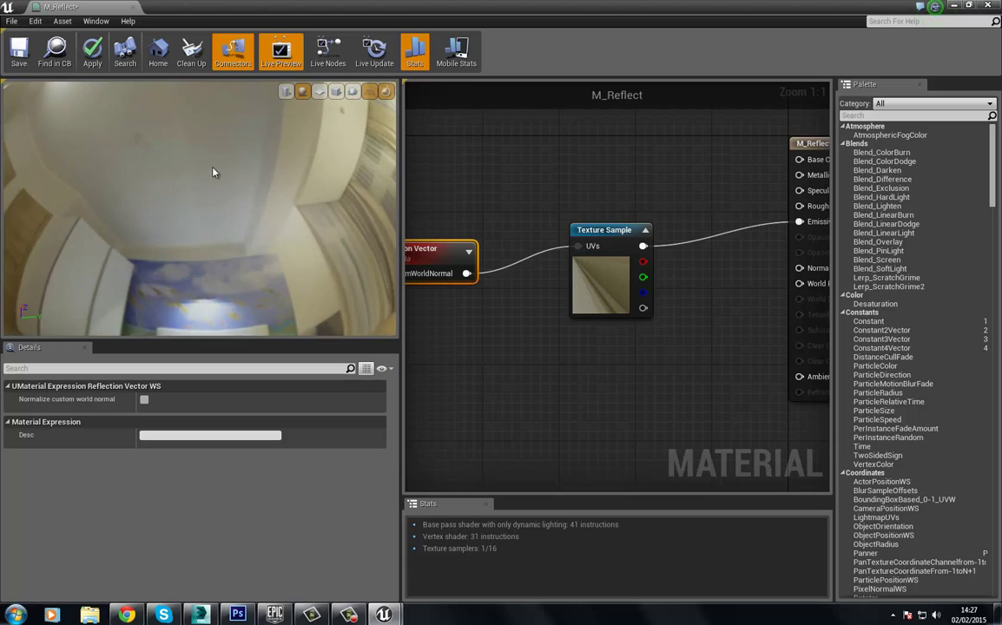
pyautogui.scroll(-2, 211, 152)
pyautogui.scroll(-2, 209, 174)
pyautogui.scroll(3, 207, 213)
pyautogui.moveTo(206, 221); pyautogui.dragTo(226, 257)
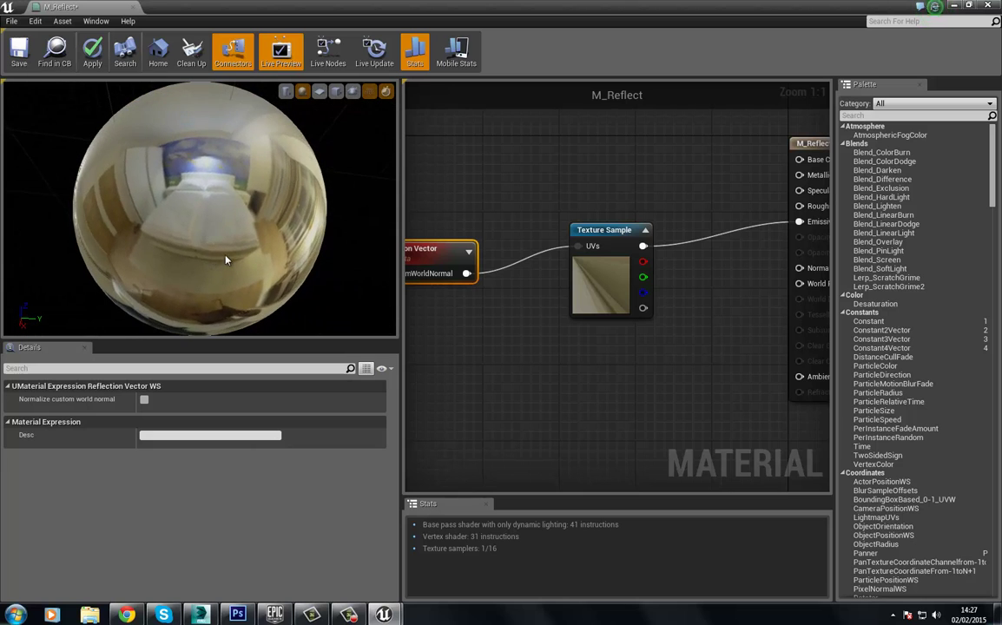
pyautogui.scroll(-3, 165, 244)
pyautogui.scroll(5, 178, 239)
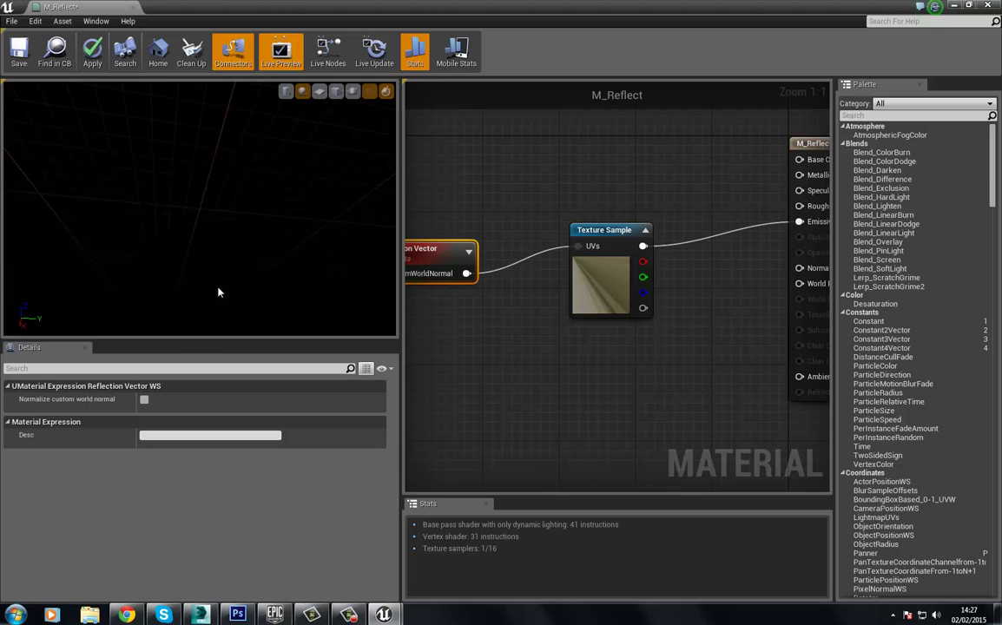
pyautogui.scroll(-1, 211, 276)
pyautogui.scroll(-2, 212, 276)
pyautogui.moveTo(239, 230); pyautogui.dragTo(295, 173)
# Wire a 0.5 constant into Base Color and break the Emissive Color link
pyautogui.moveTo(495, 142); pyautogui.dragTo(570, 235, button='right')
pyautogui.click(519, 163)
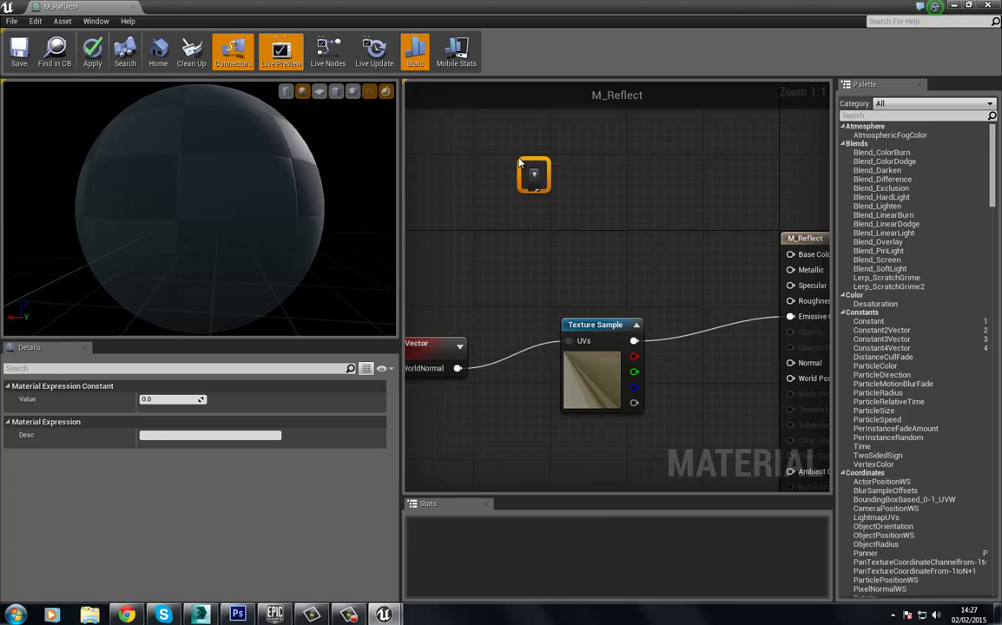
pyautogui.click(544, 165)
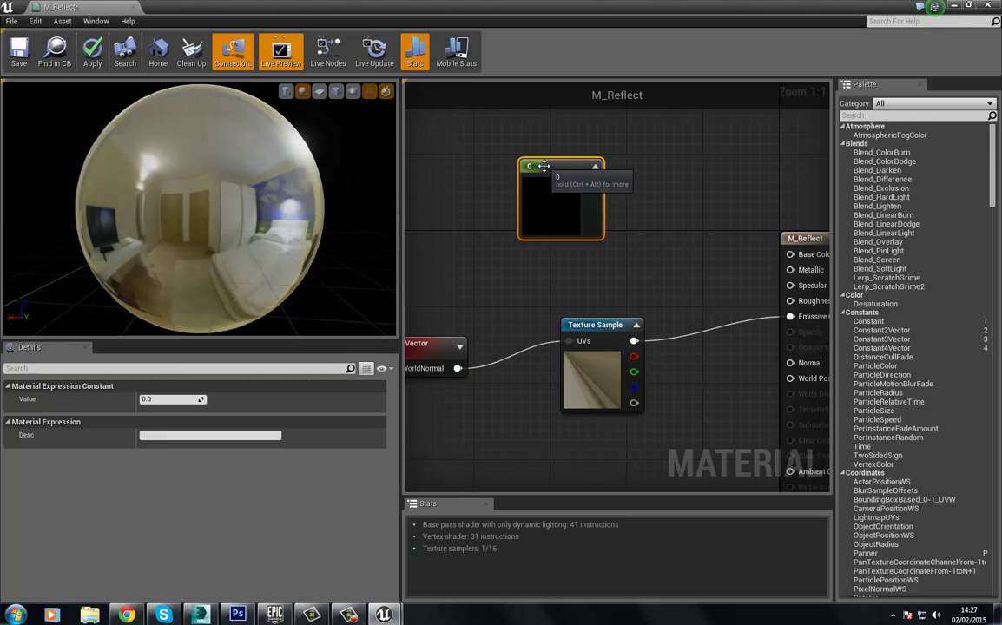
pyautogui.click(180, 400)
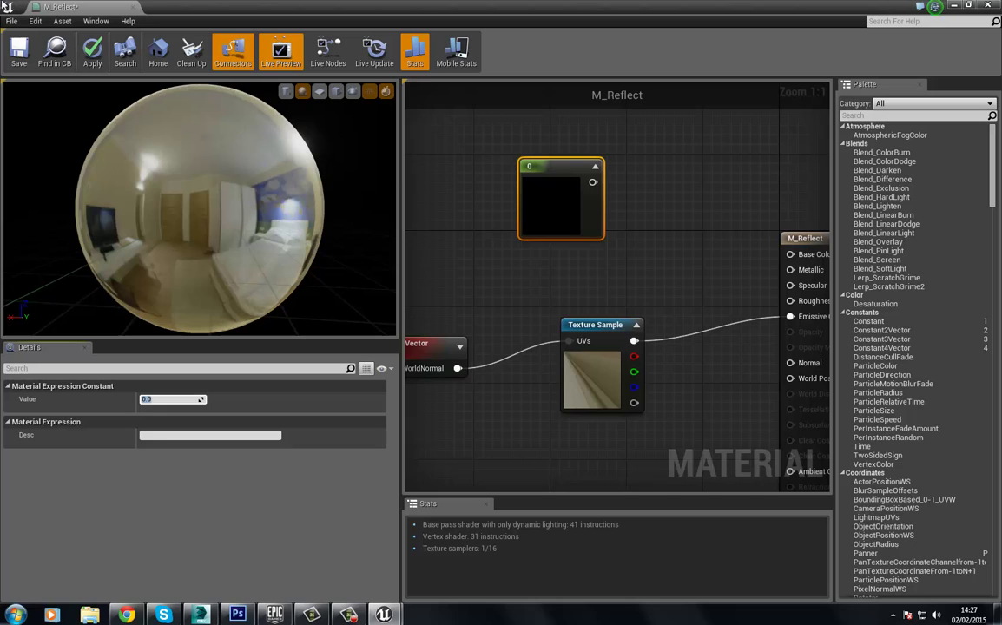
pyautogui.write('0.5')
pyautogui.press('Return')
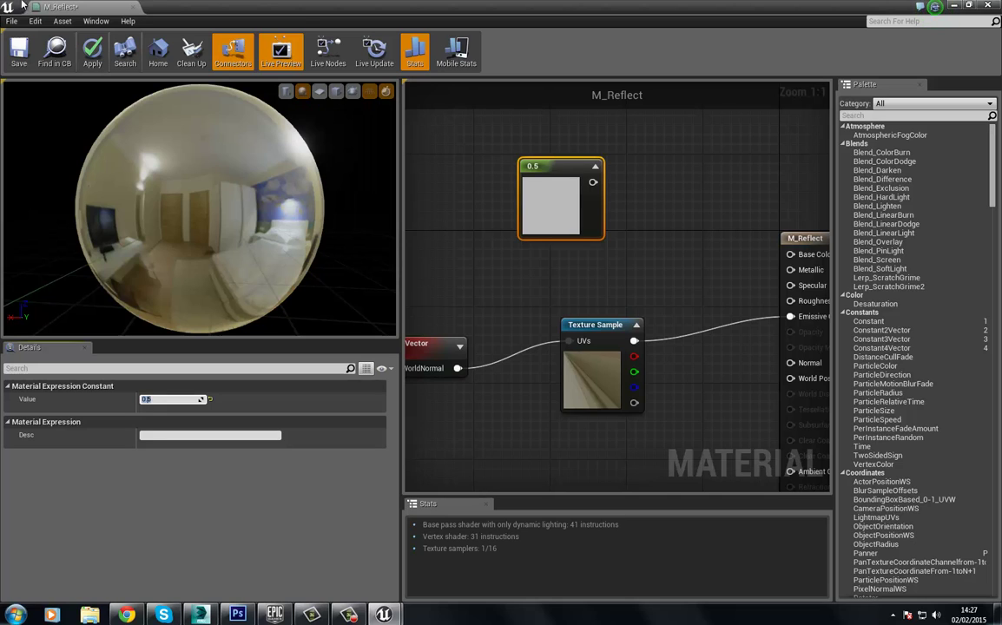
pyautogui.moveTo(591, 183); pyautogui.dragTo(790, 255)
pyautogui.moveTo(758, 271); pyautogui.dragTo(642, 255, button='right')
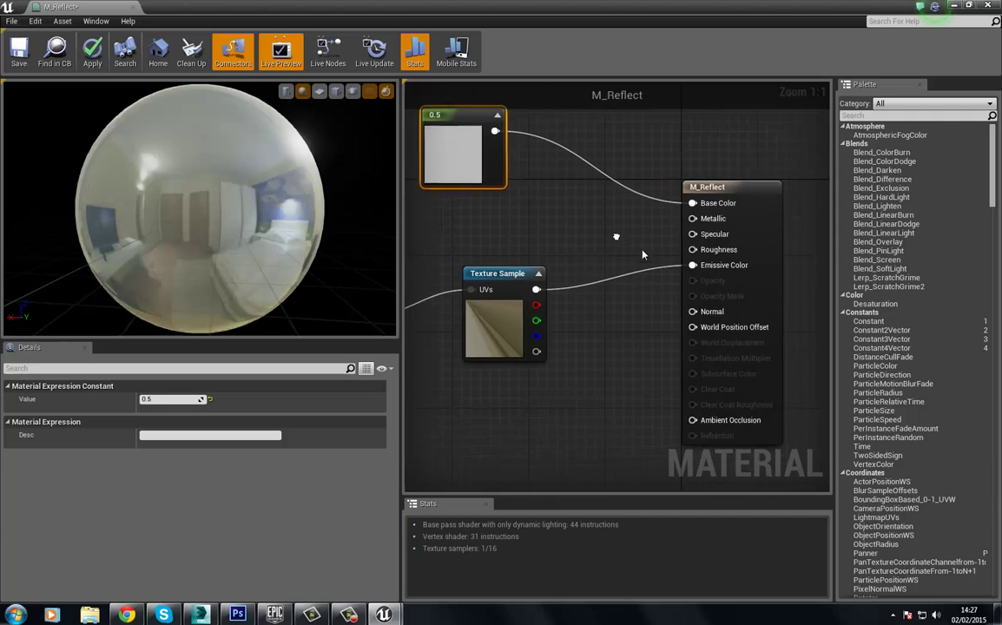
pyautogui.rightClick(701, 264)
pyautogui.click(710, 278)
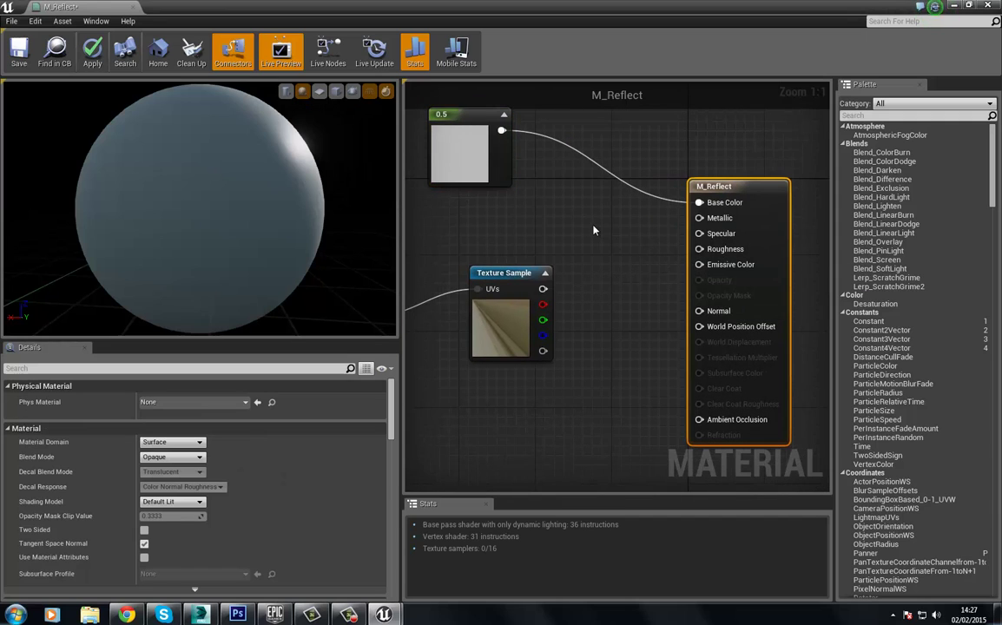
# Add a constant of 1 wired into Metallic
pyautogui.moveTo(611, 268); pyautogui.dragTo(663, 156, button='right')
pyautogui.click(525, 297)
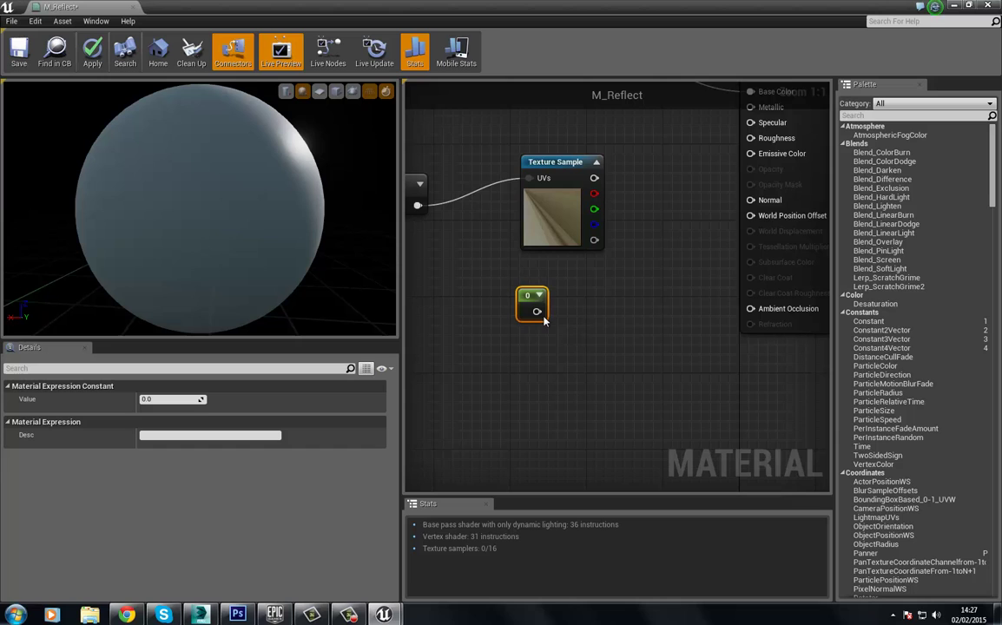
pyautogui.moveTo(534, 311); pyautogui.dragTo(750, 193)
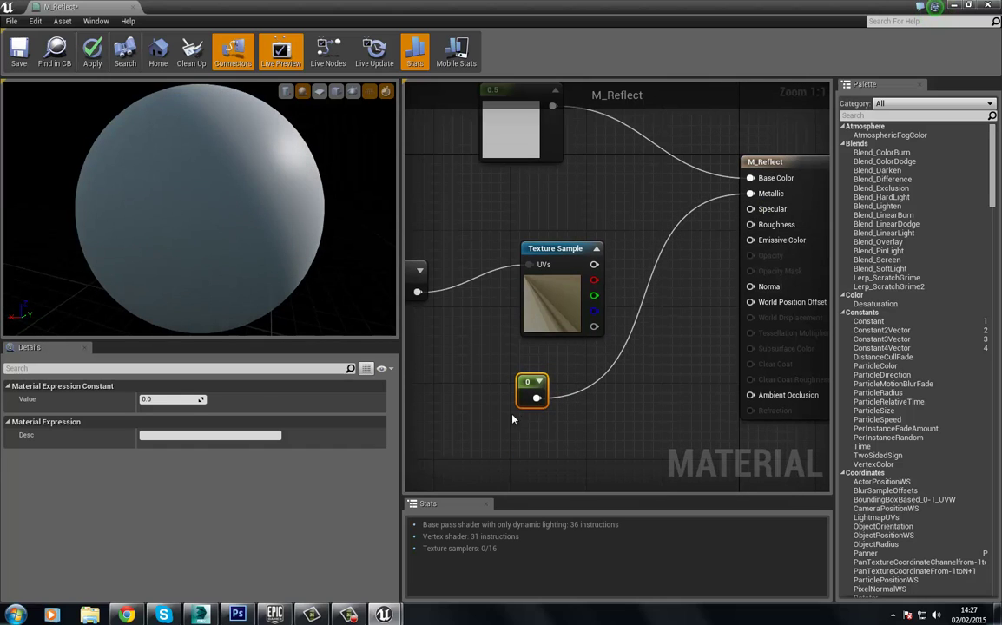
pyautogui.click(161, 399)
pyautogui.write('1')
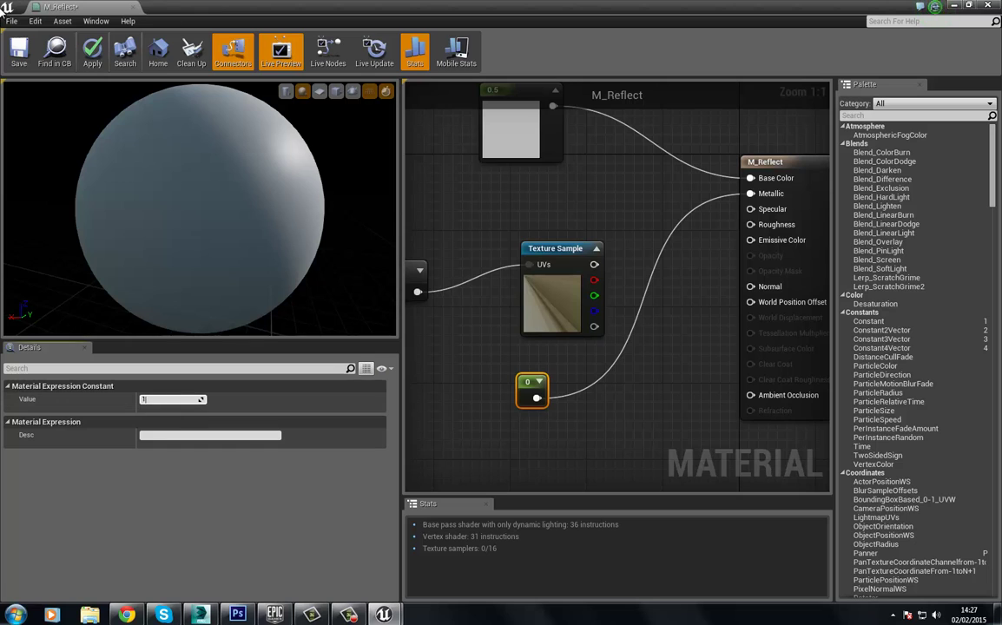
pyautogui.press('Return')
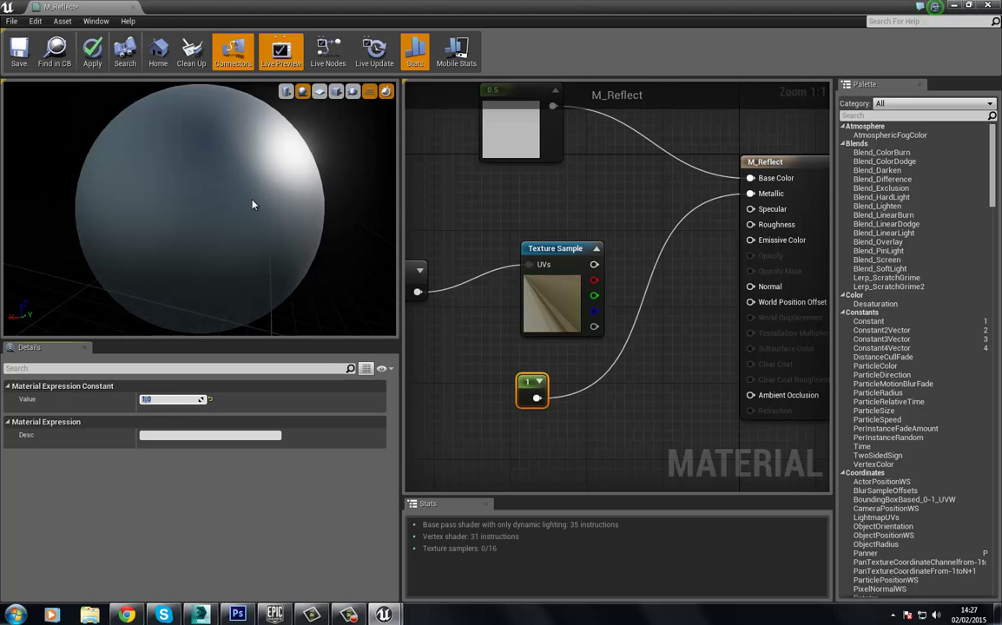
# Add a Roughness constant, first 0.8, then settle on 0.2
pyautogui.moveTo(691, 241); pyautogui.dragTo(640, 183, button='right')
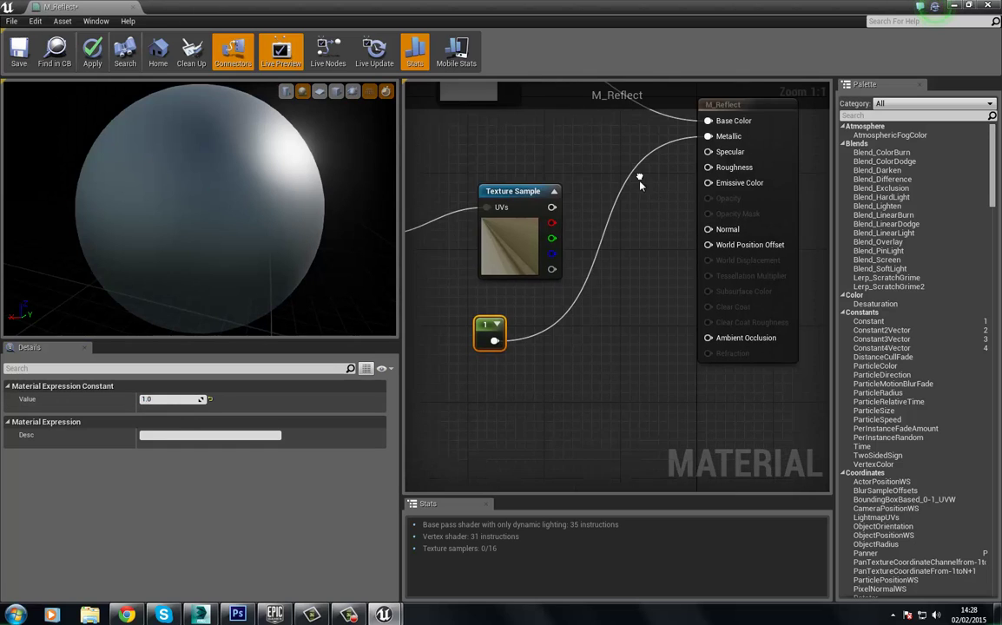
pyautogui.click(484, 393)
pyautogui.moveTo(501, 410); pyautogui.dragTo(708, 166)
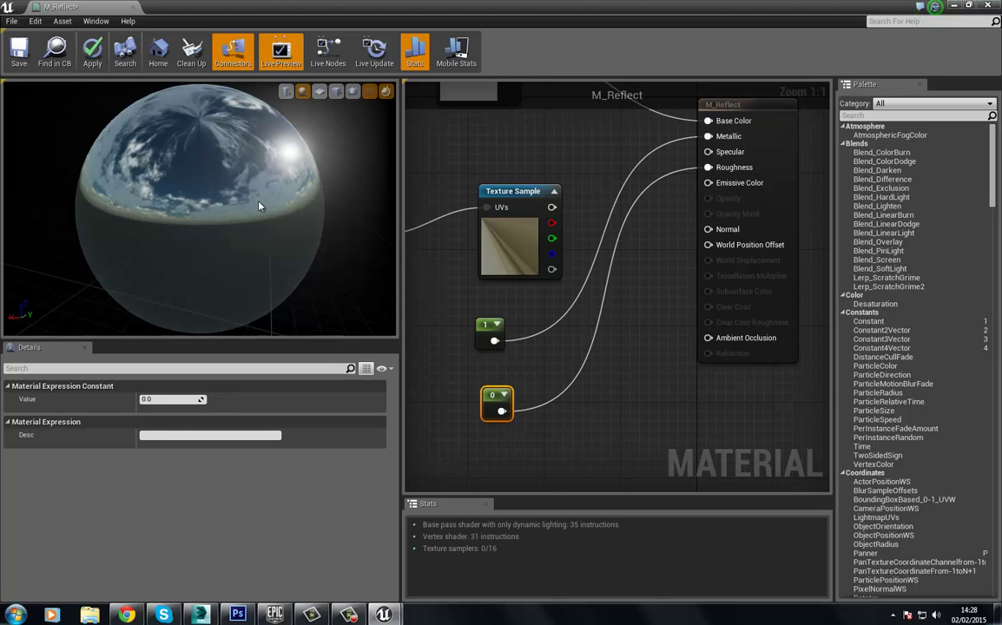
pyautogui.moveTo(181, 232)
pyautogui.mouseDown()
pyautogui.moveTo(174, 173)
pyautogui.moveTo(189, 237)
pyautogui.mouseUp()
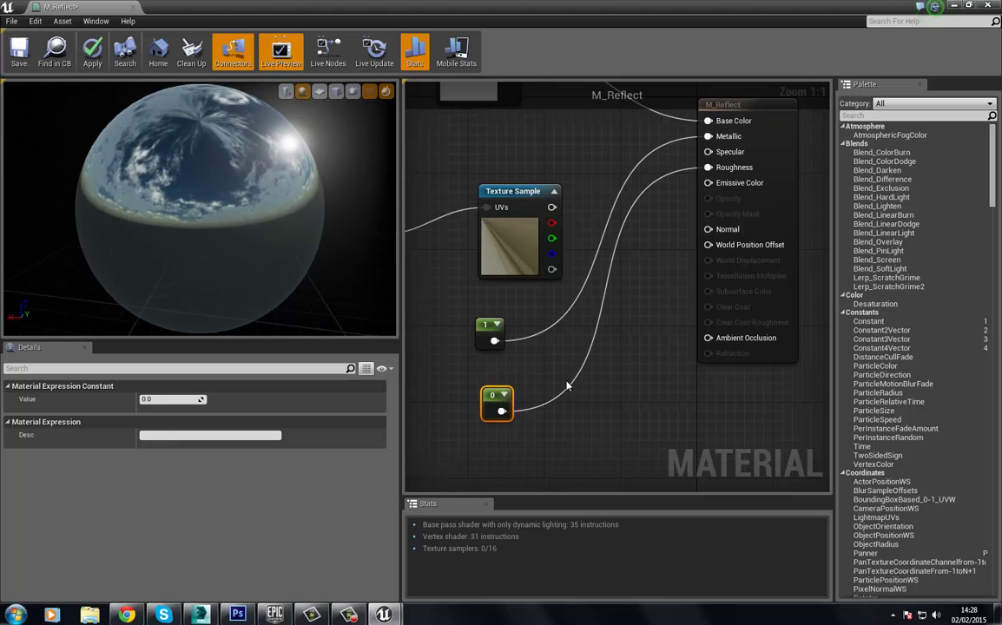
pyautogui.moveTo(566, 385); pyautogui.dragTo(590, 319, button='right')
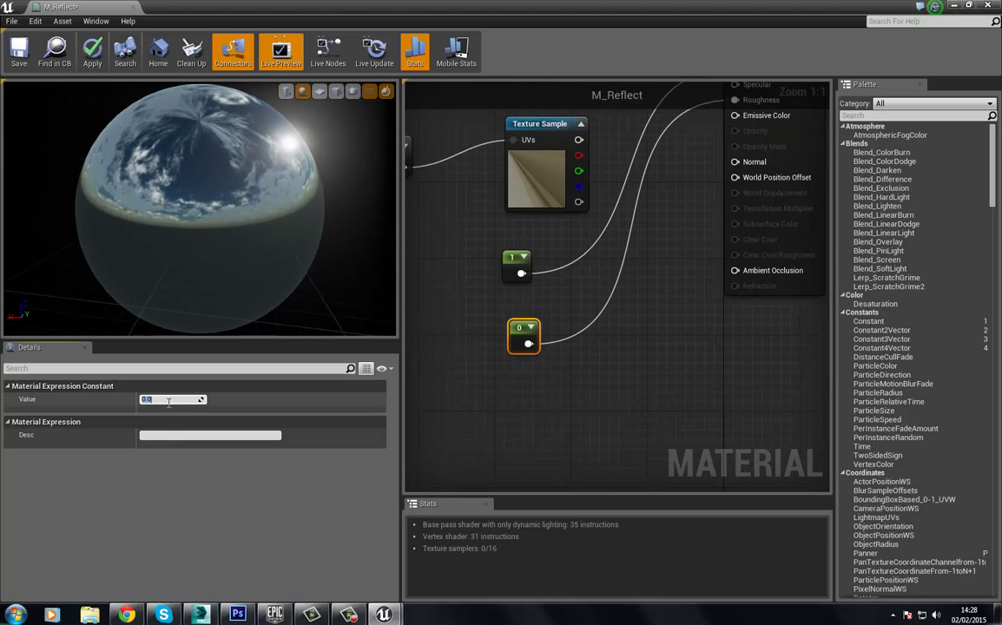
pyautogui.write('0.8')
pyautogui.press('Return')
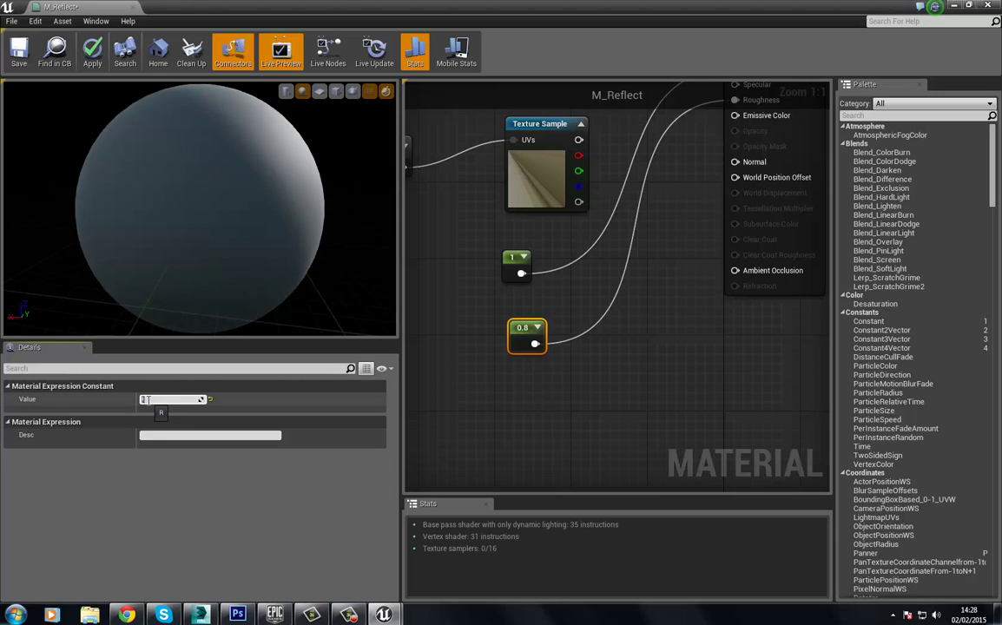
pyautogui.write('0.2')
pyautogui.press('Return')
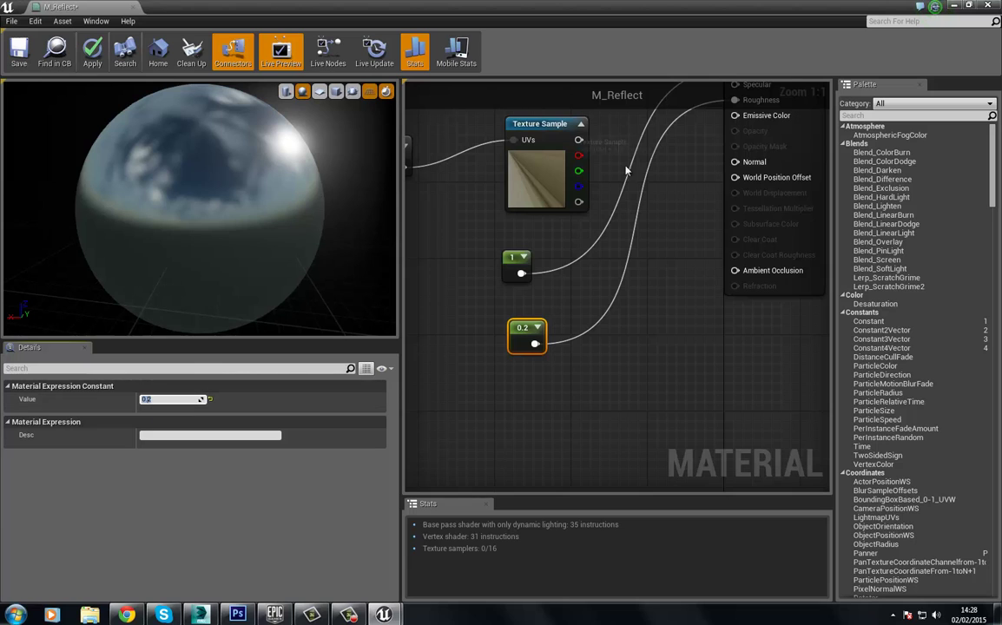
# Reconnect the Texture Sample's RGB to Emissive Color for a chrome-like reflection
pyautogui.moveTo(624, 171); pyautogui.dragTo(588, 304, button='right')
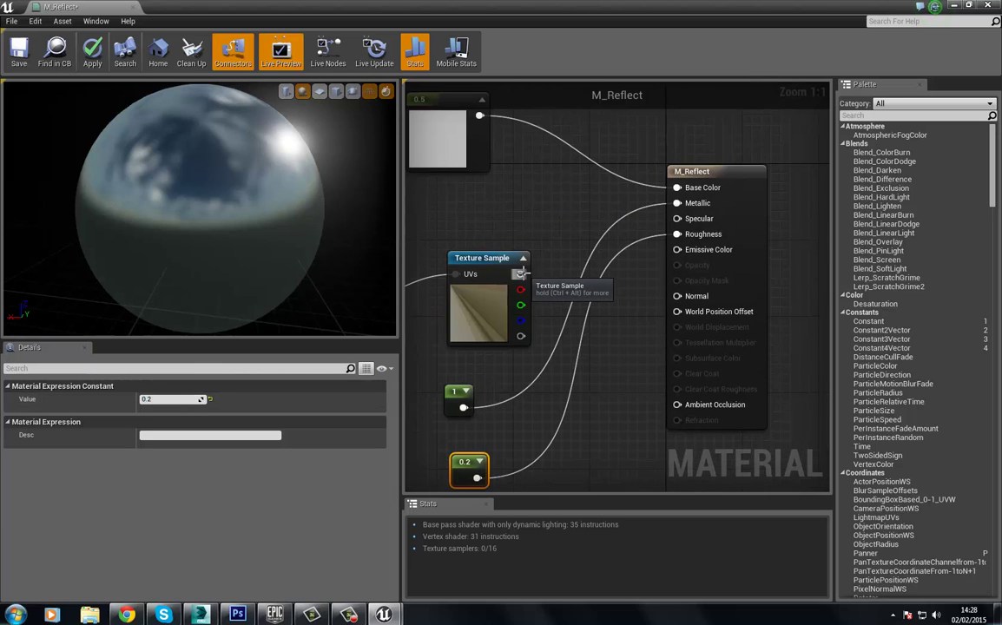
pyautogui.moveTo(523, 276); pyautogui.dragTo(587, 224)
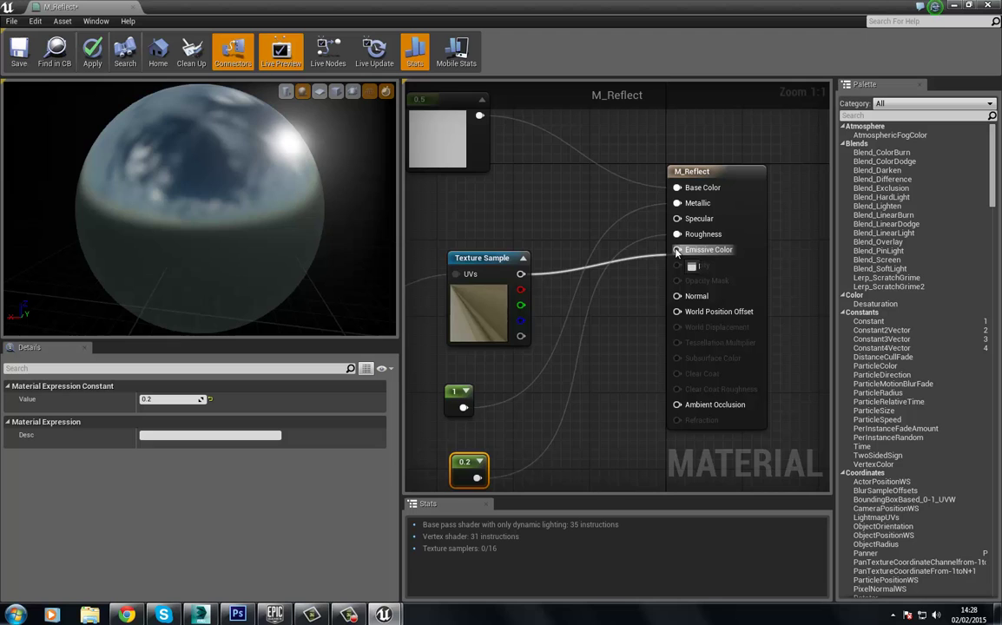
pyautogui.moveTo(676, 252); pyautogui.dragTo(677, 250)
pyautogui.moveTo(228, 215); pyautogui.dragTo(483, 252)
# Rearrange the Reflection Vector, Texture Sample and constant nodes to tidy the graph
pyautogui.moveTo(499, 226); pyautogui.dragTo(662, 224, button='right')
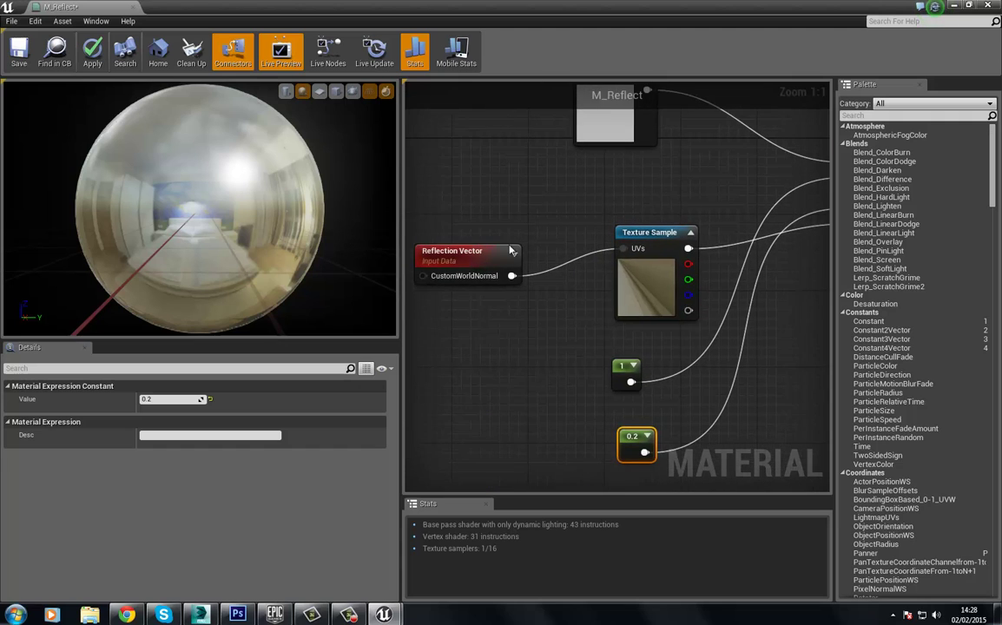
pyautogui.scroll(-2, 533, 221)
pyautogui.moveTo(446, 208); pyautogui.dragTo(464, 242)
pyautogui.click(474, 317)
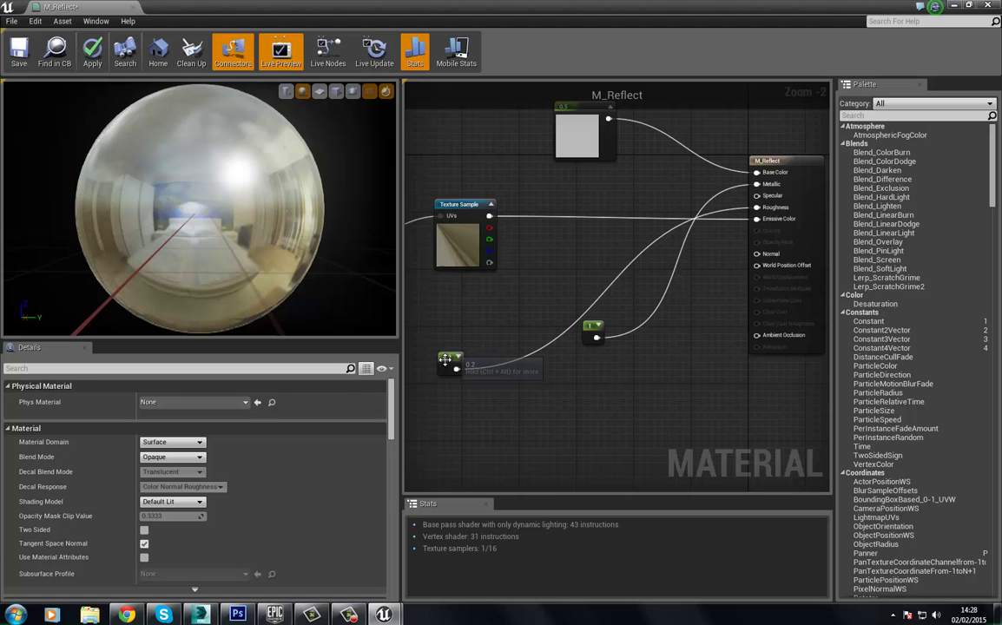
pyautogui.moveTo(448, 357); pyautogui.dragTo(552, 314)
pyautogui.moveTo(556, 365); pyautogui.dragTo(704, 365, button='right')
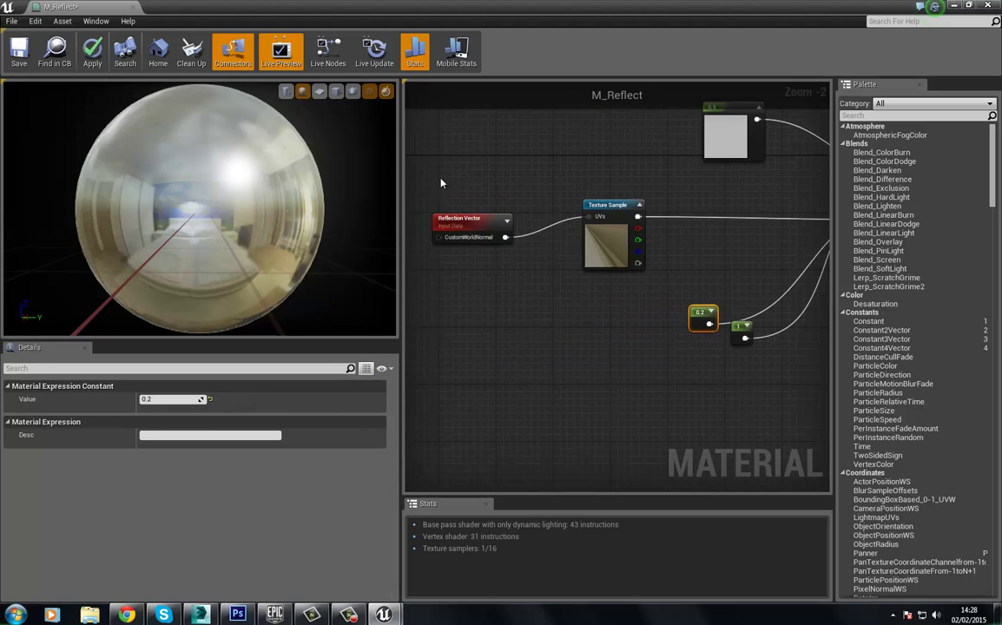
pyautogui.moveTo(457, 218)
pyautogui.keyDown('shift'); pyautogui.moveTo(631, 281); pyautogui.dragTo(524, 206); pyautogui.keyUp('shift')
pyautogui.click(602, 300)
pyautogui.moveTo(600, 271); pyautogui.dragTo(716, 293)
# Add a Divide node and feed the Texture Sample into its A input
pyautogui.rightClick(603, 244)
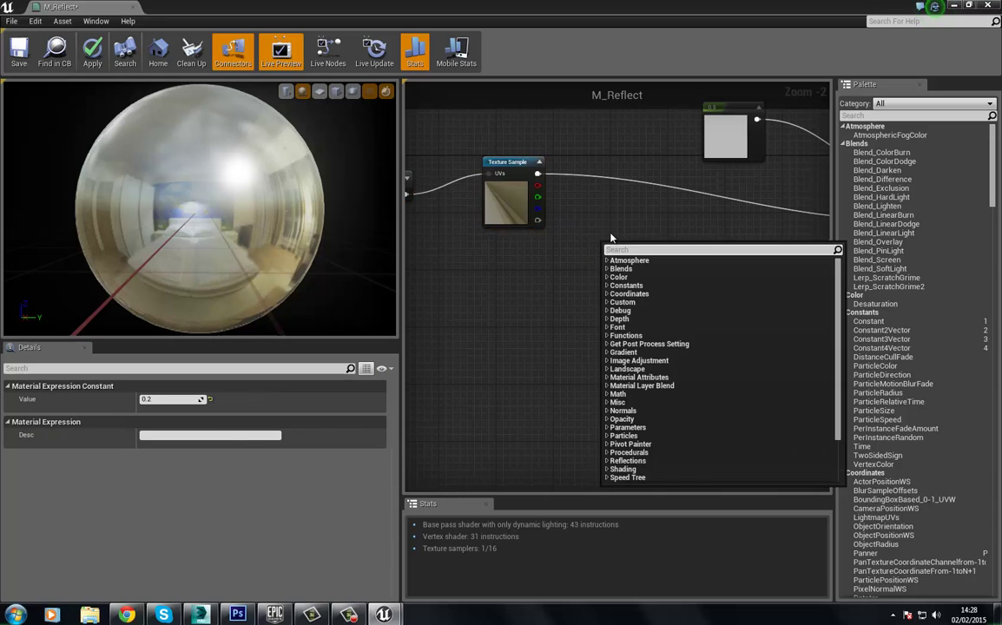
pyautogui.write('div')
pyautogui.press('Return')
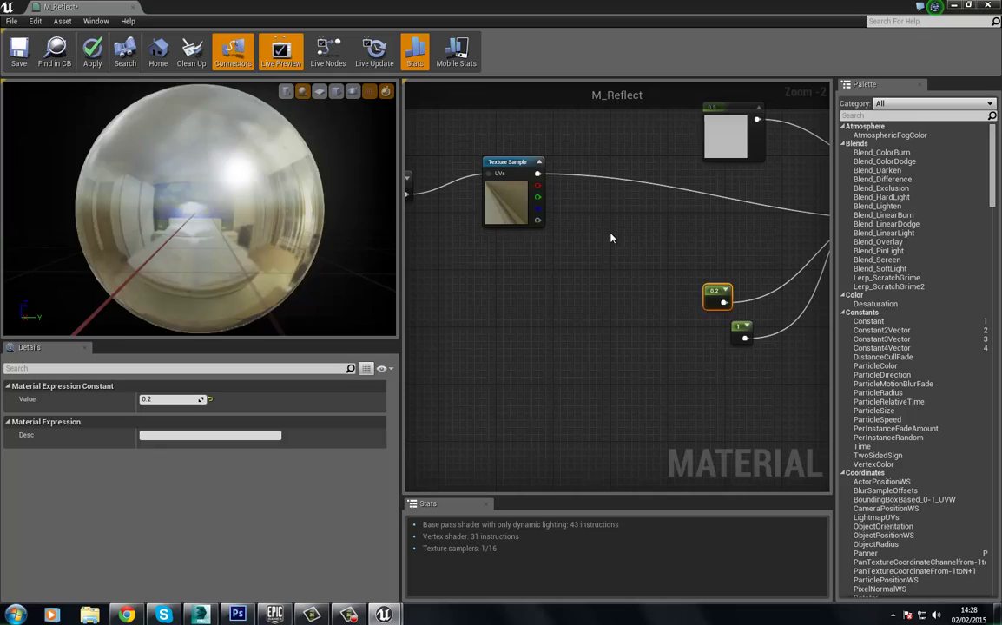
pyautogui.moveTo(605, 265); pyautogui.dragTo(579, 225)
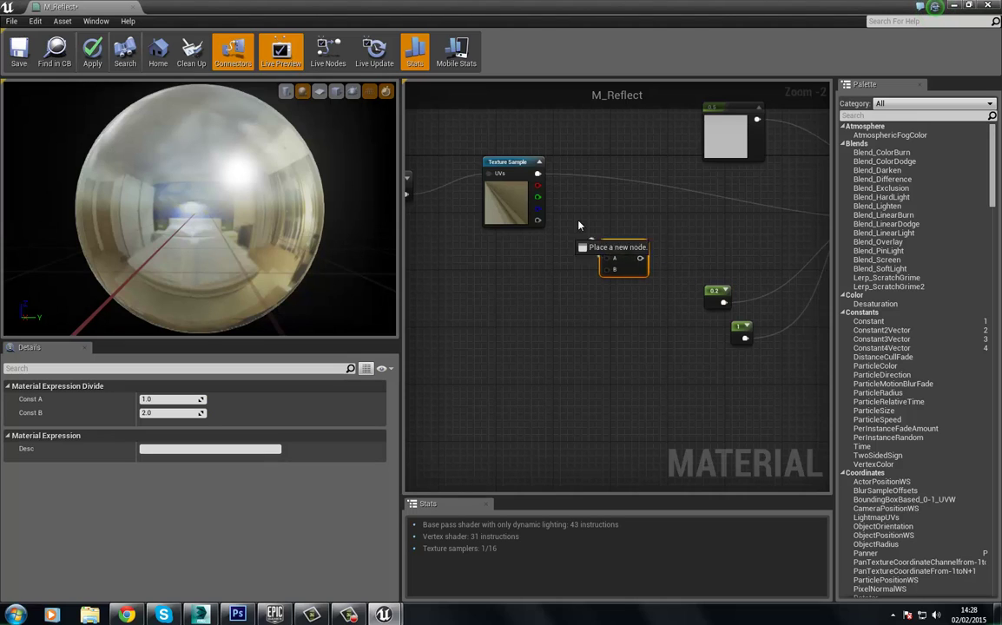
pyautogui.moveTo(538, 175); pyautogui.dragTo(538, 175)
# Wire a constant 10 into Divide B and the Divide output into Emissive Color
pyautogui.click(486, 290)
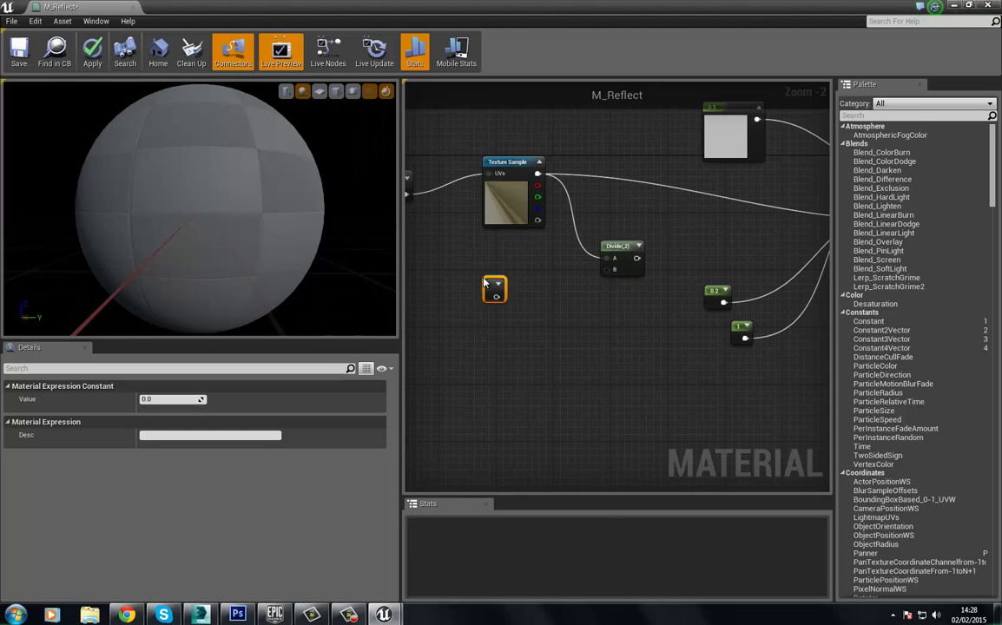
pyautogui.click(191, 401)
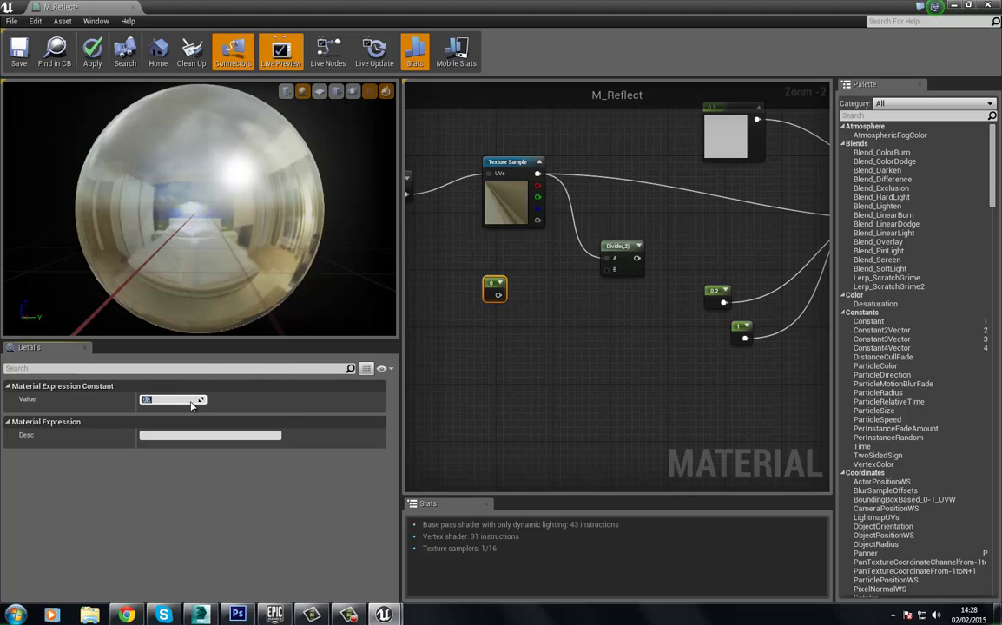
pyautogui.press('Return')
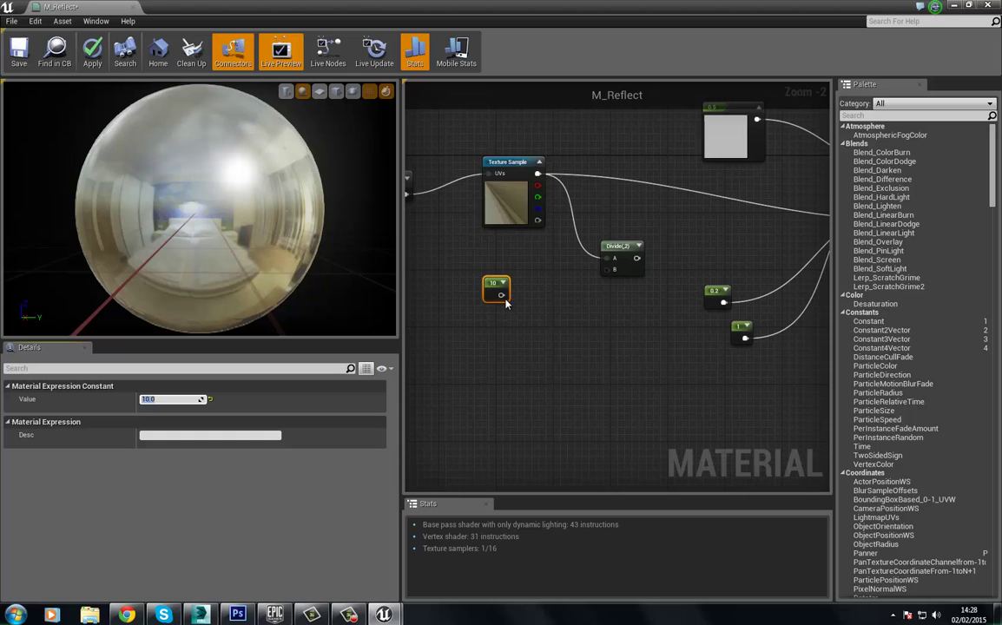
pyautogui.moveTo(495, 287); pyautogui.dragTo(613, 272)
pyautogui.moveTo(627, 257); pyautogui.dragTo(480, 306, button='right')
pyautogui.moveTo(482, 305); pyautogui.dragTo(762, 272)
pyautogui.moveTo(273, 226); pyautogui.dragTo(227, 241)
# Change the divisor constant from 10 to 5 and rotate the preview sphere
pyautogui.moveTo(414, 237); pyautogui.dragTo(566, 178, button='right')
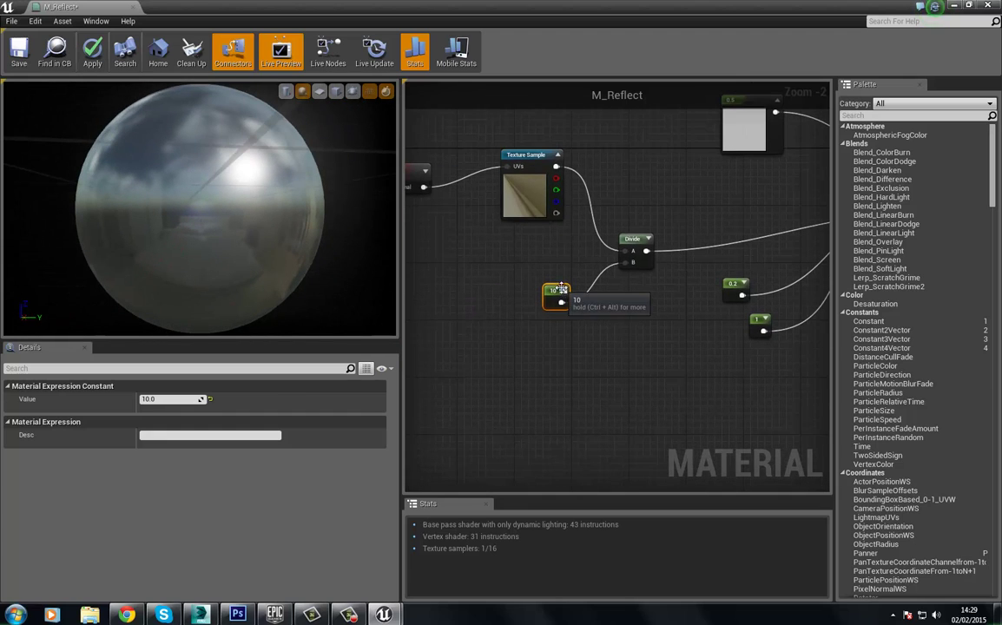
pyautogui.click(562, 289)
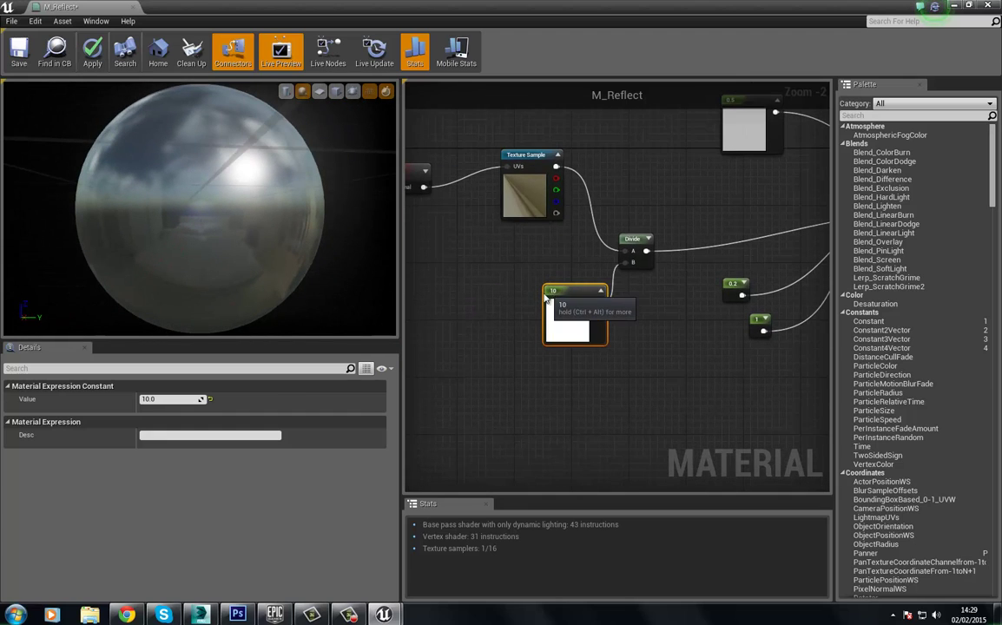
pyautogui.click(172, 399)
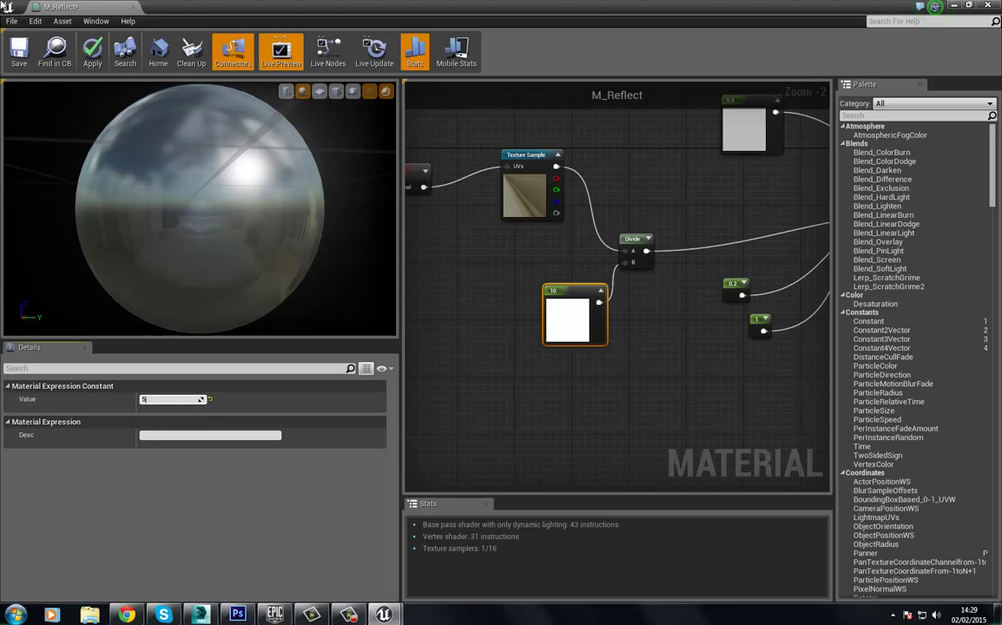
pyautogui.write('5')
pyautogui.press('Return')
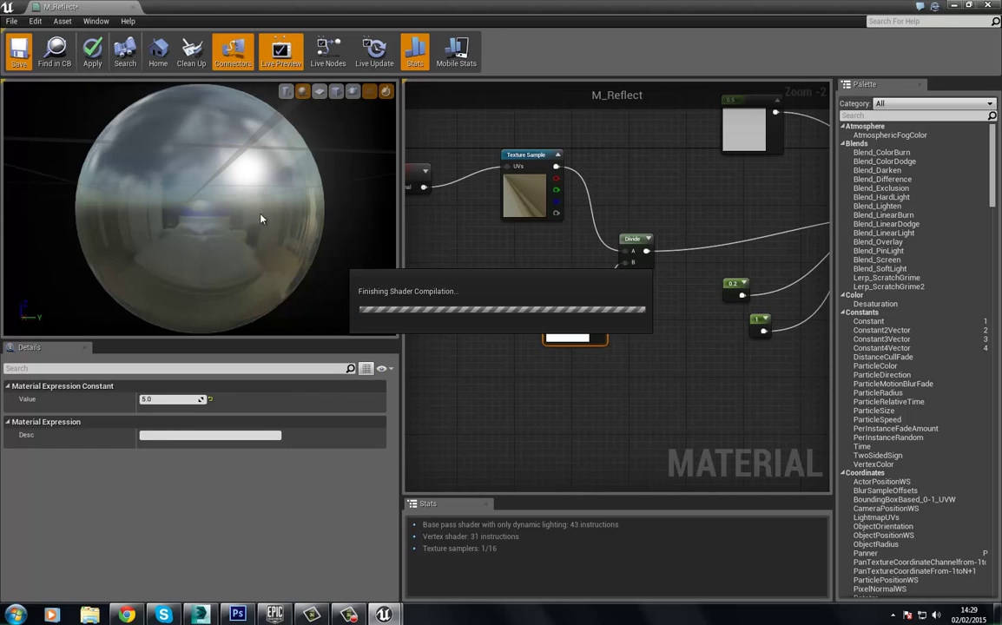
pyautogui.moveTo(269, 213); pyautogui.dragTo(260, 160)
# Close the material editor and place SM_Rock from StarterContent > Props into the level
pyautogui.press('super+Down')
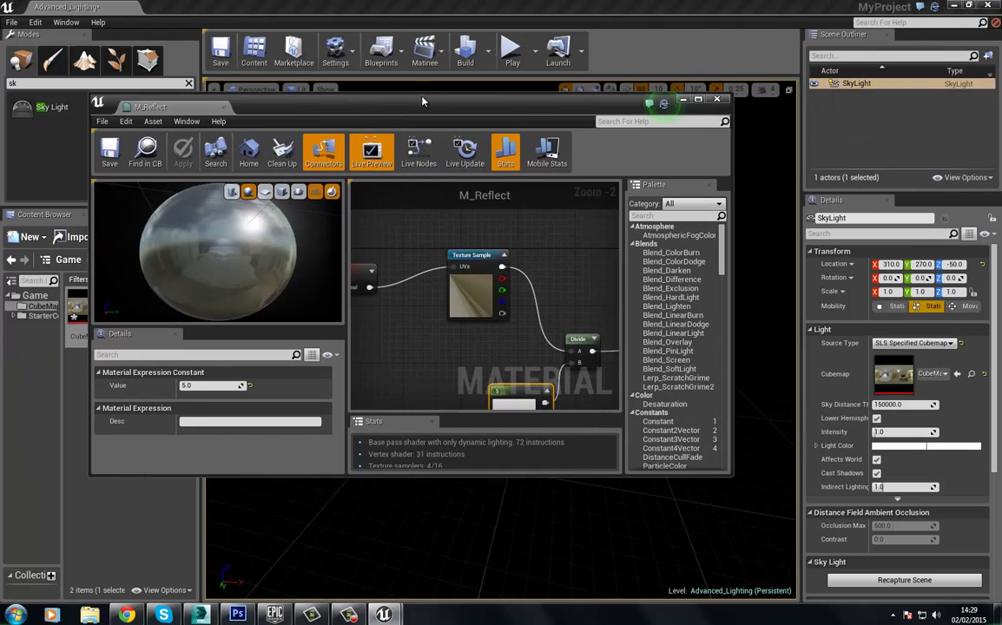
pyautogui.press('super+Down')
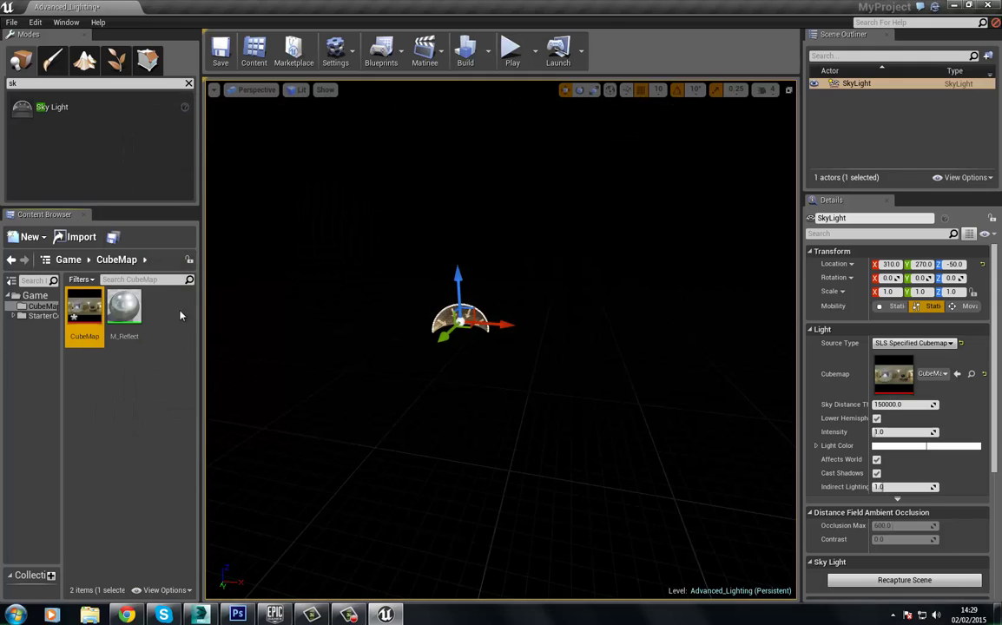
pyautogui.click(32, 87)
pyautogui.press('BackSpace')
pyautogui.press('BackSpace')
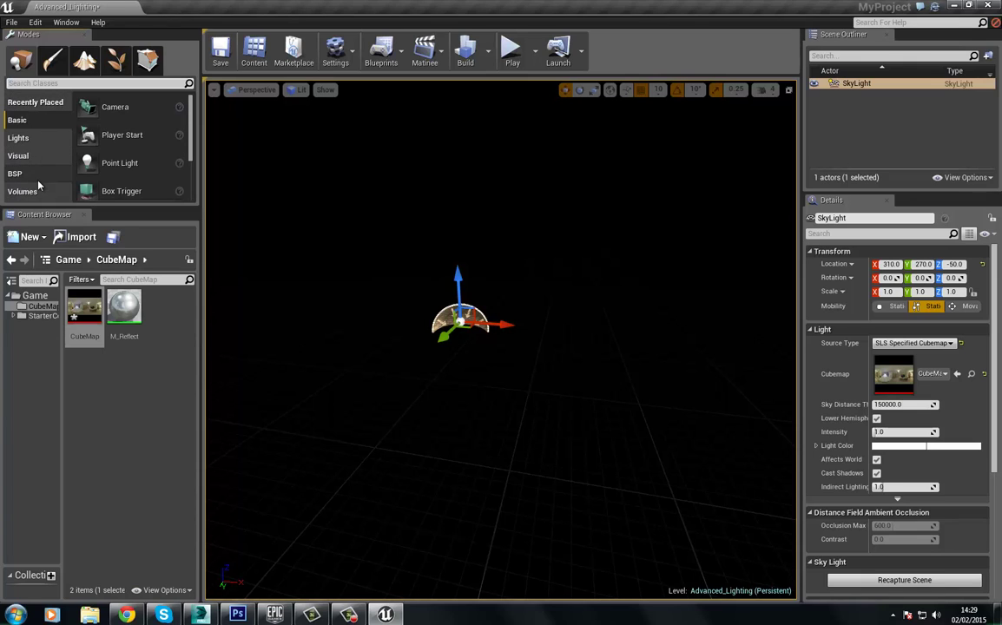
pyautogui.click(42, 316)
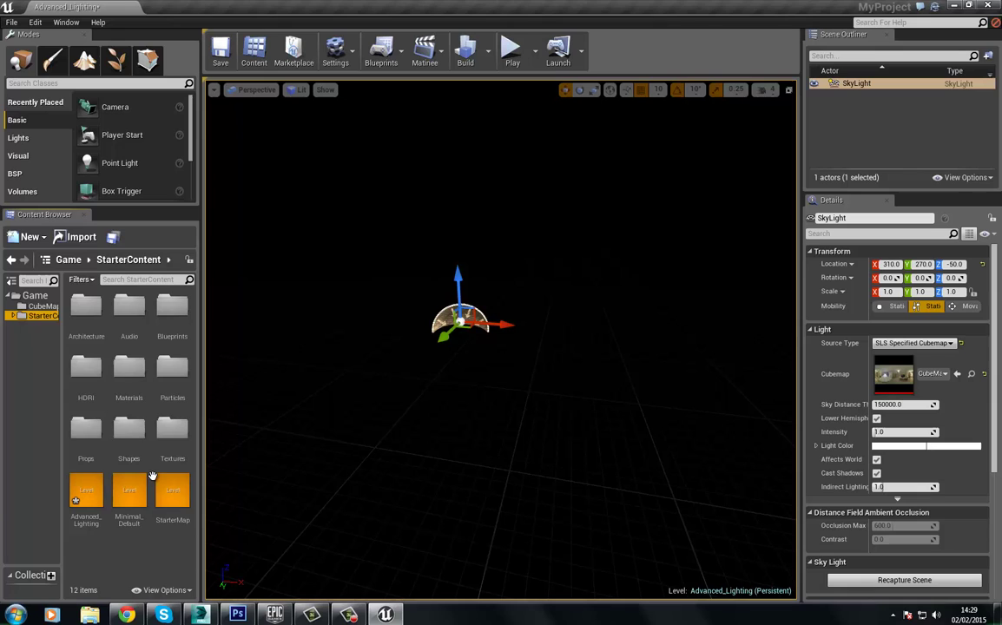
pyautogui.doubleClick(86, 425)
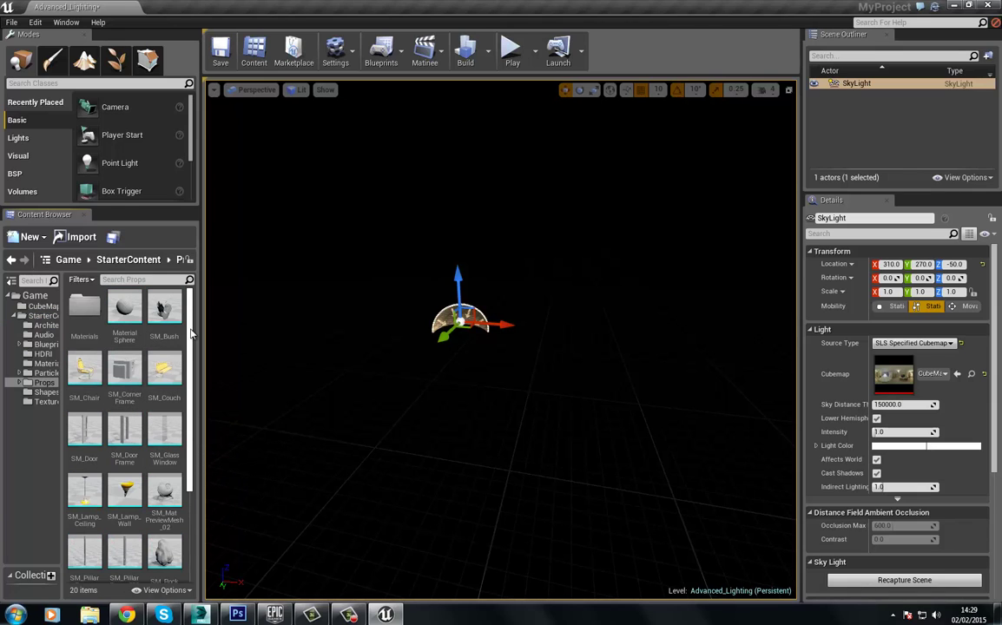
pyautogui.moveTo(191, 333); pyautogui.dragTo(387, 414)
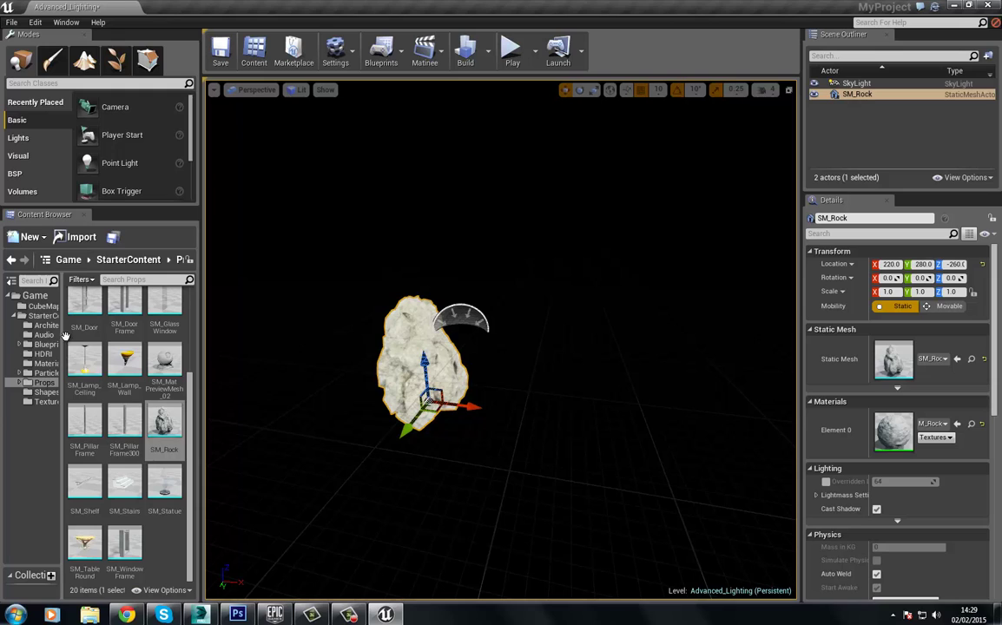
# Apply M_Reflect from the CubeMap folder to the rock's material slot
pyautogui.click(12, 316)
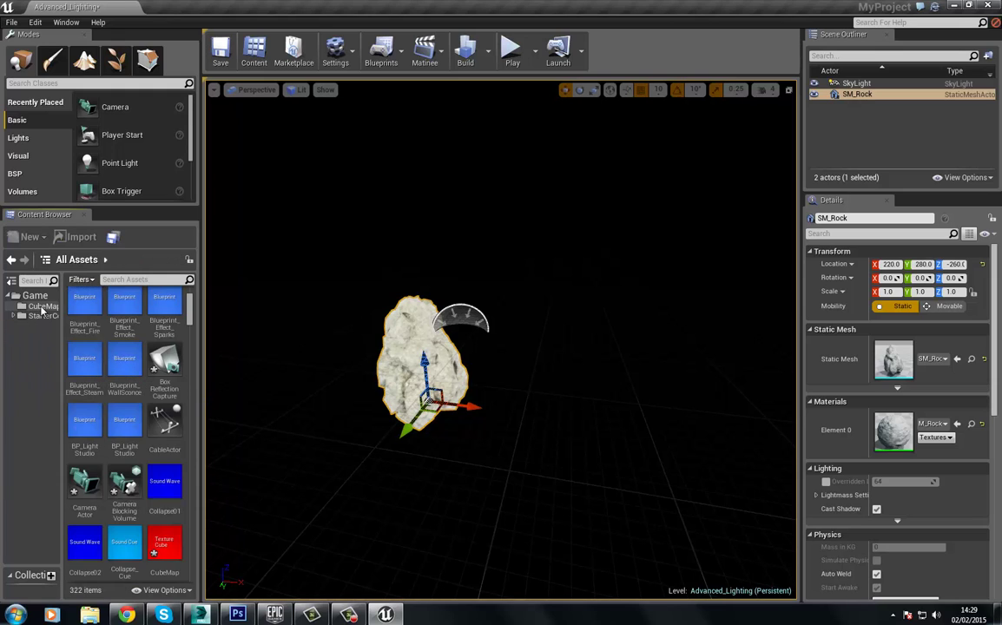
pyautogui.click(42, 306)
pyautogui.click(125, 304)
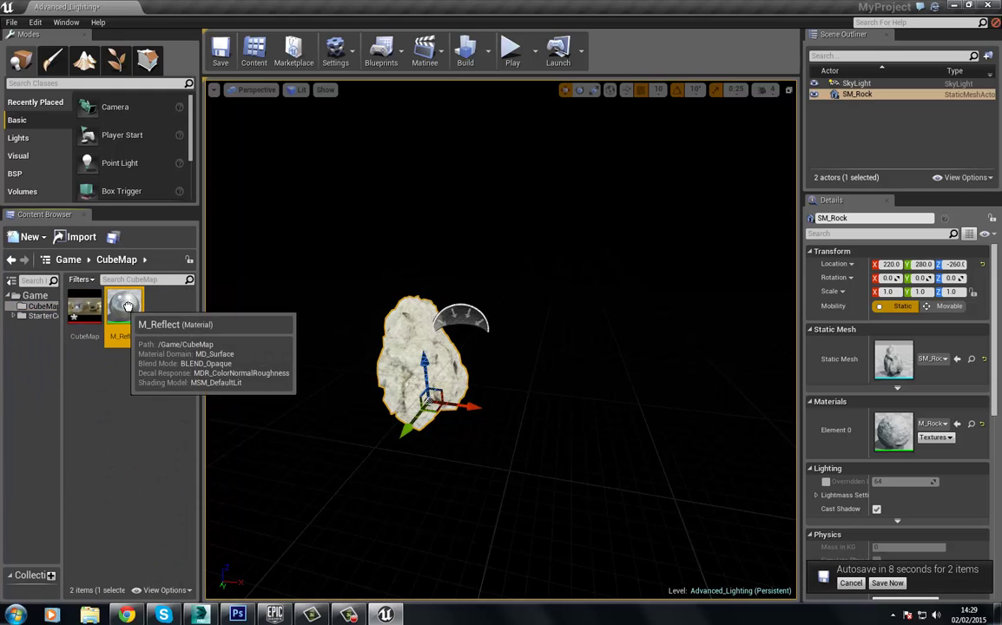
pyautogui.moveTo(126, 304); pyautogui.dragTo(894, 430)
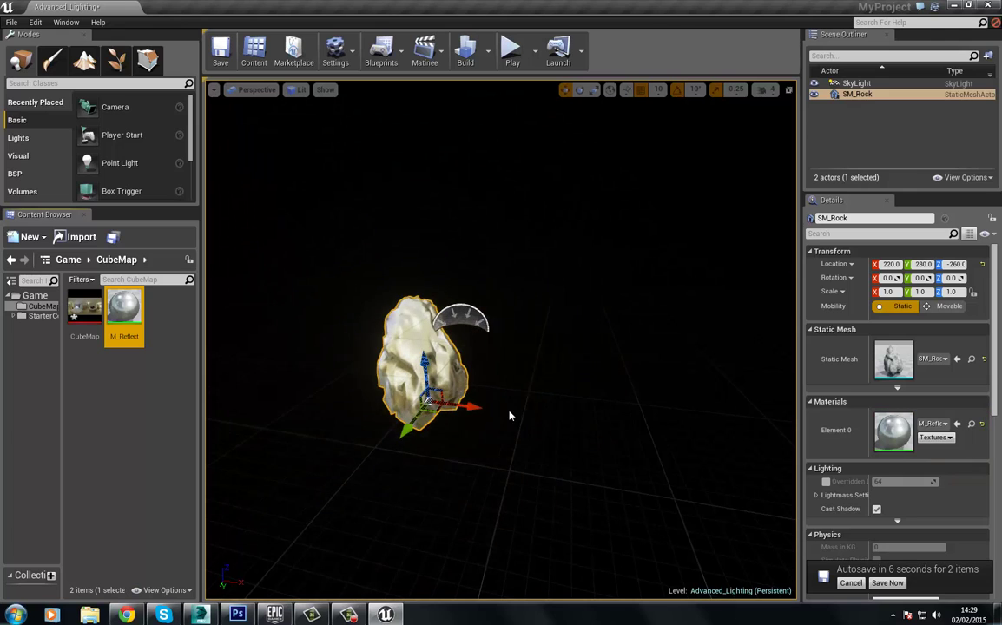
pyautogui.moveTo(509, 418); pyautogui.dragTo(495, 365)
# Delete the rock and place a Shape_Sphere from StarterContent > Shapes
pyautogui.press('Delete')
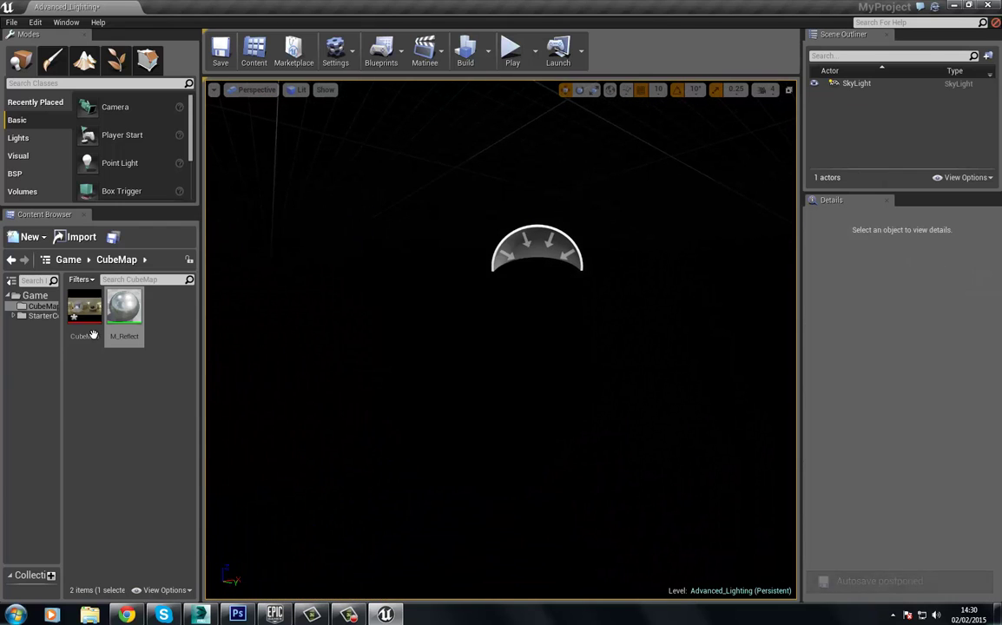
pyautogui.click(32, 317)
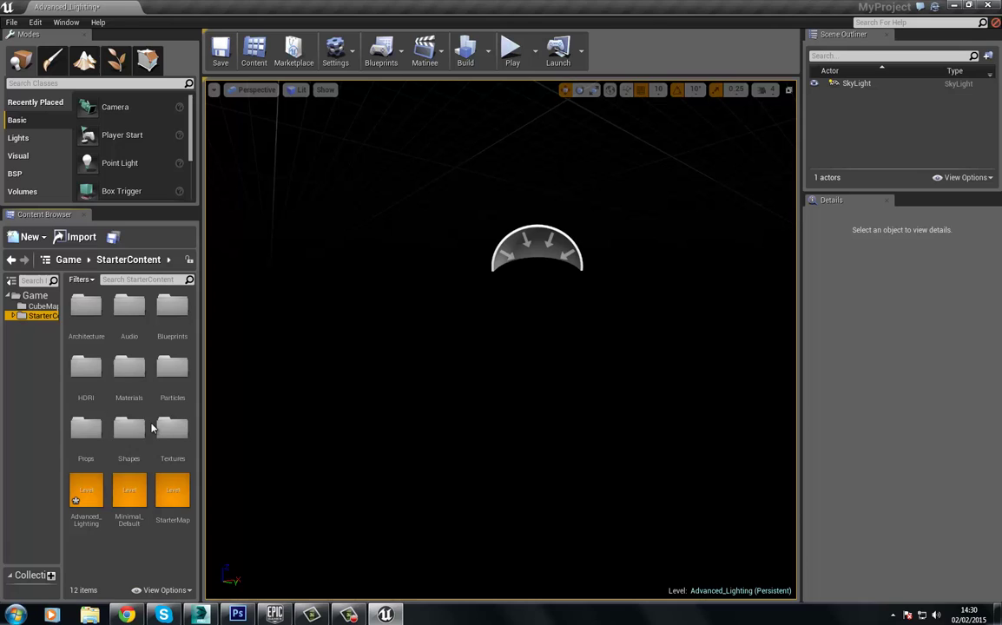
pyautogui.click(85, 426)
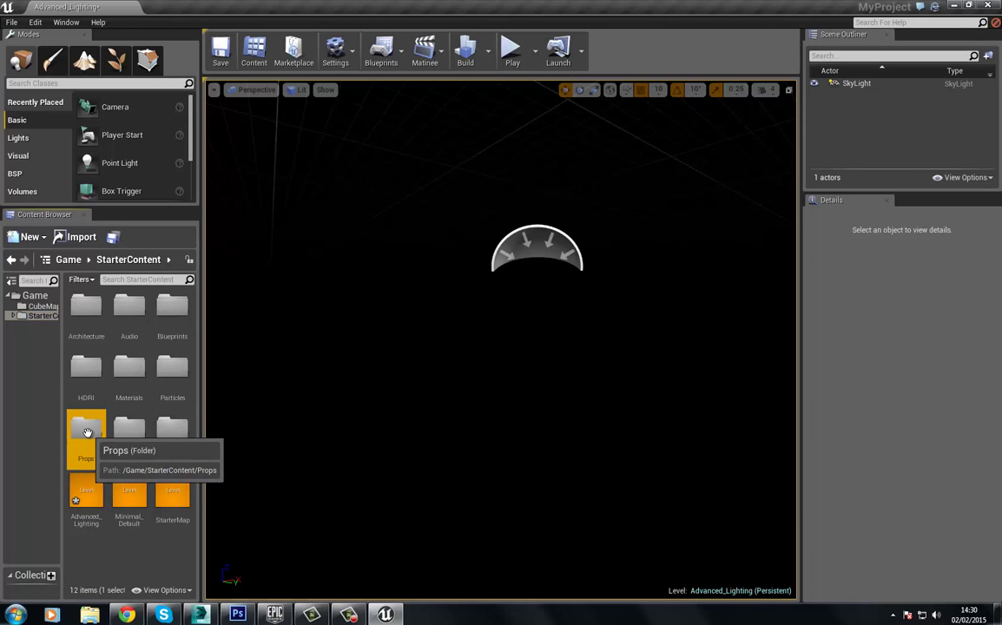
pyautogui.doubleClick(128, 434)
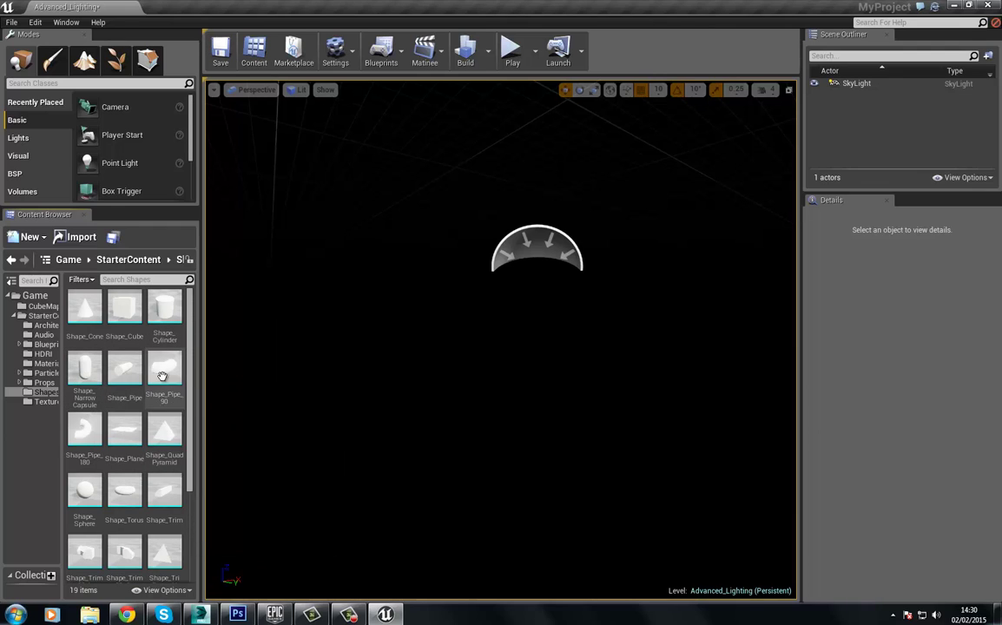
pyautogui.moveTo(85, 492); pyautogui.dragTo(519, 447)
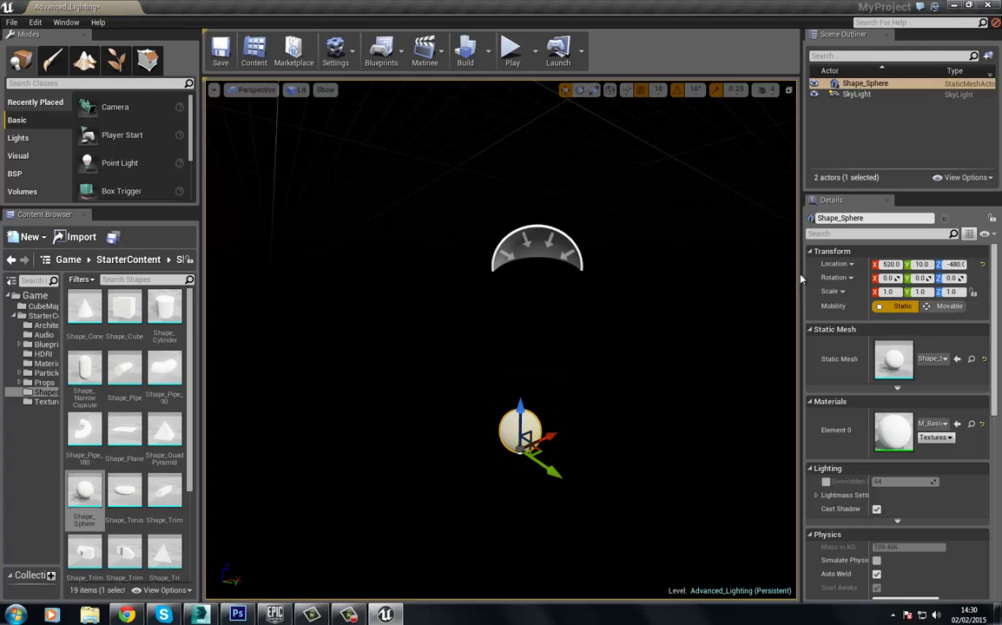
# Set the sphere's location to 0, 0, 0 and frame it in the view
pyautogui.click(889, 264)
pyautogui.write('0')
pyautogui.press('Tab')
pyautogui.write('0')
pyautogui.press('Tab')
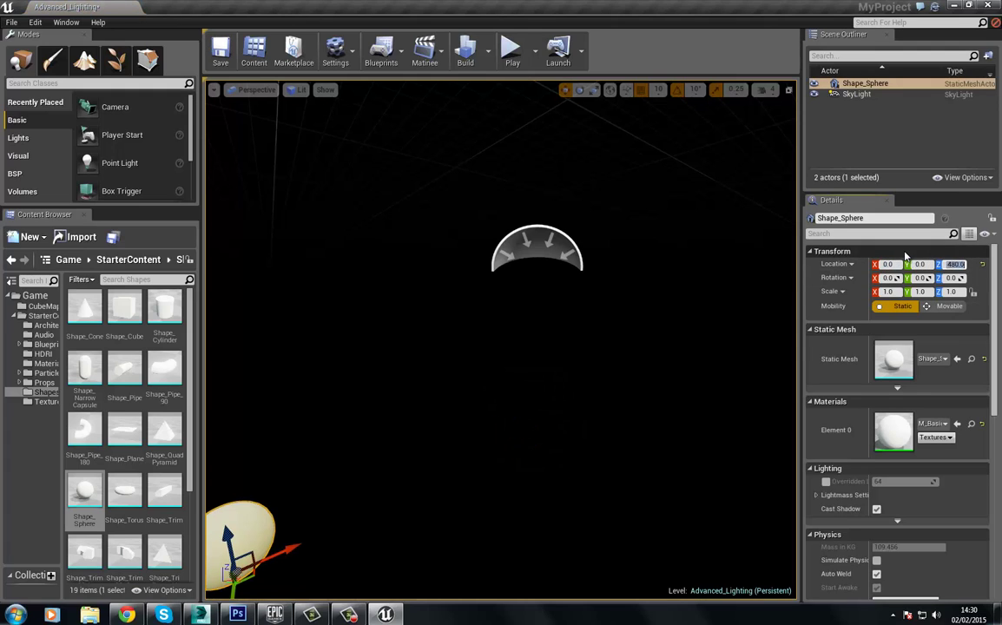
pyautogui.write('0')
pyautogui.press('Return')
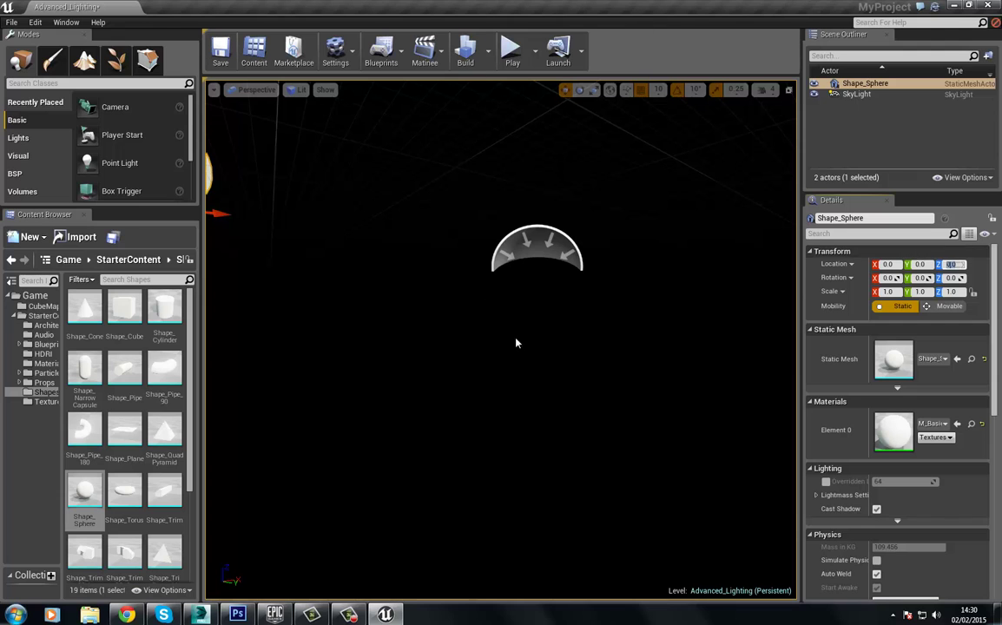
pyautogui.moveTo(516, 343); pyautogui.dragTo(508, 280, button='right')
pyautogui.press('f')
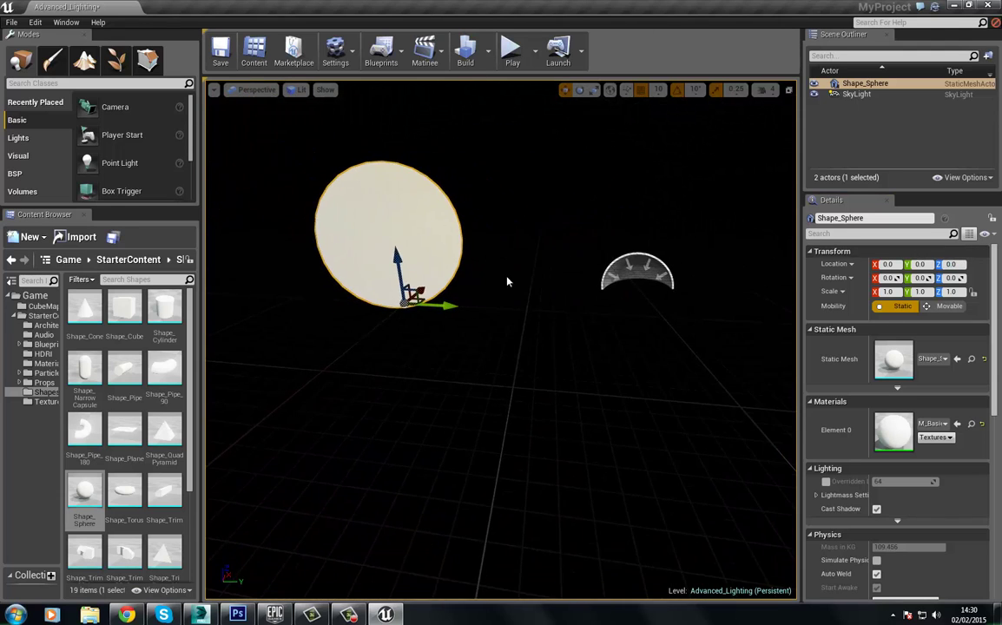
# Raise the SkyLight to Z 40
pyautogui.click(633, 264)
pyautogui.moveTo(644, 238); pyautogui.dragTo(643, 180)
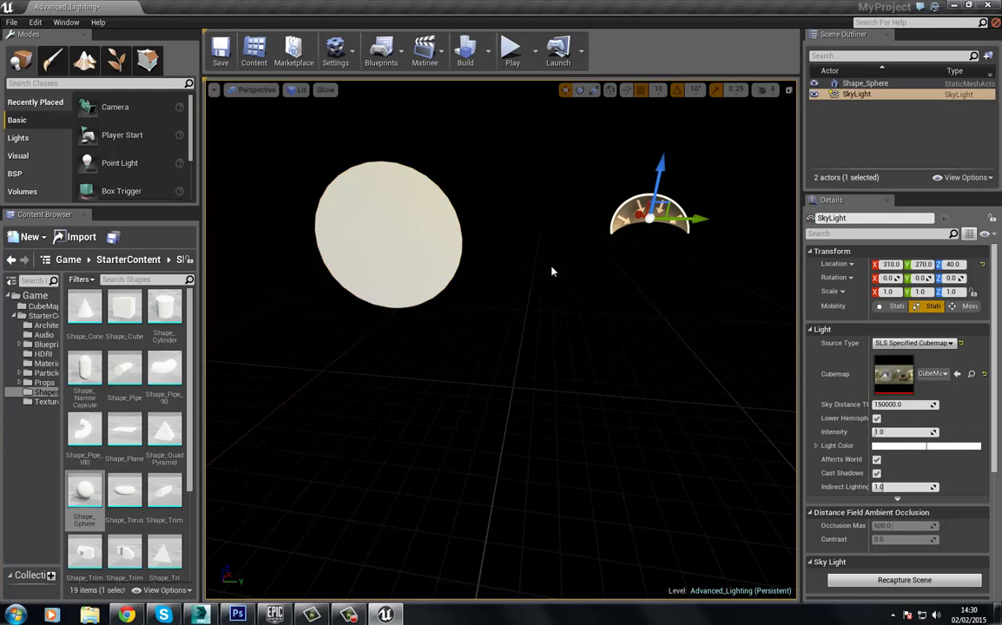
pyautogui.press('Delete')
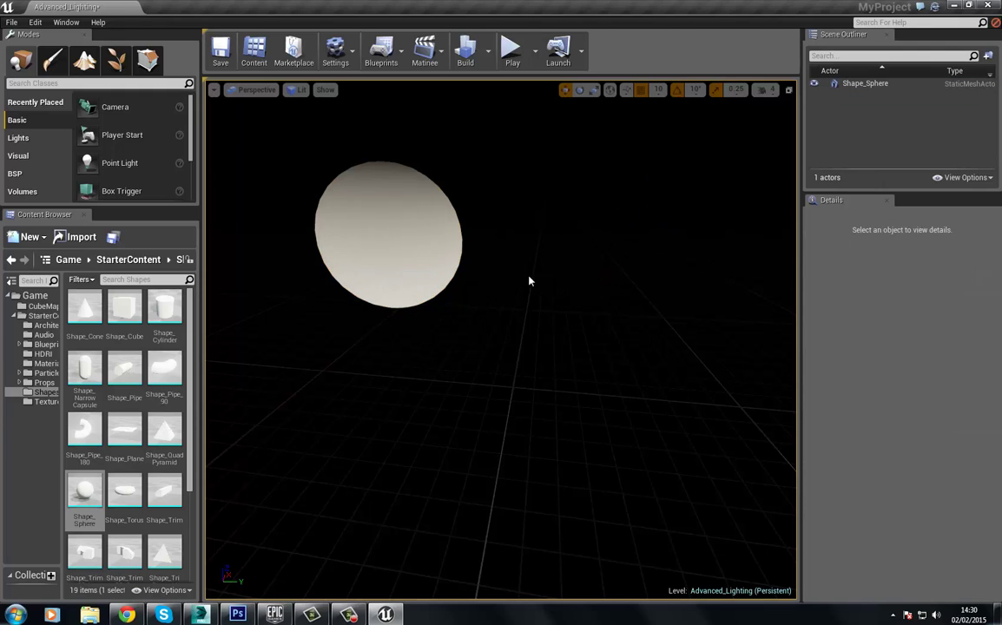
pyautogui.hotkey('ctrl', 'z')
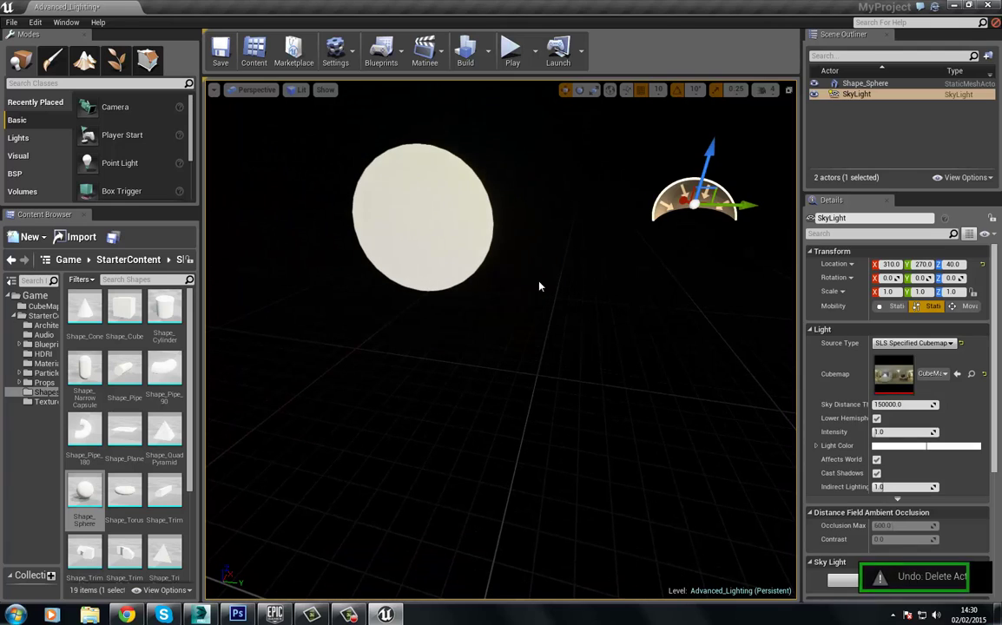
# Apply the M_Reflect material to the sphere
pyautogui.click(17, 314)
pyautogui.click(42, 305)
pyautogui.moveTo(124, 316); pyautogui.dragTo(868, 432)
# Deselect the sphere and orbit around it to inspect the golden chrome reflection
pyautogui.click(445, 223)
pyautogui.click(514, 335)
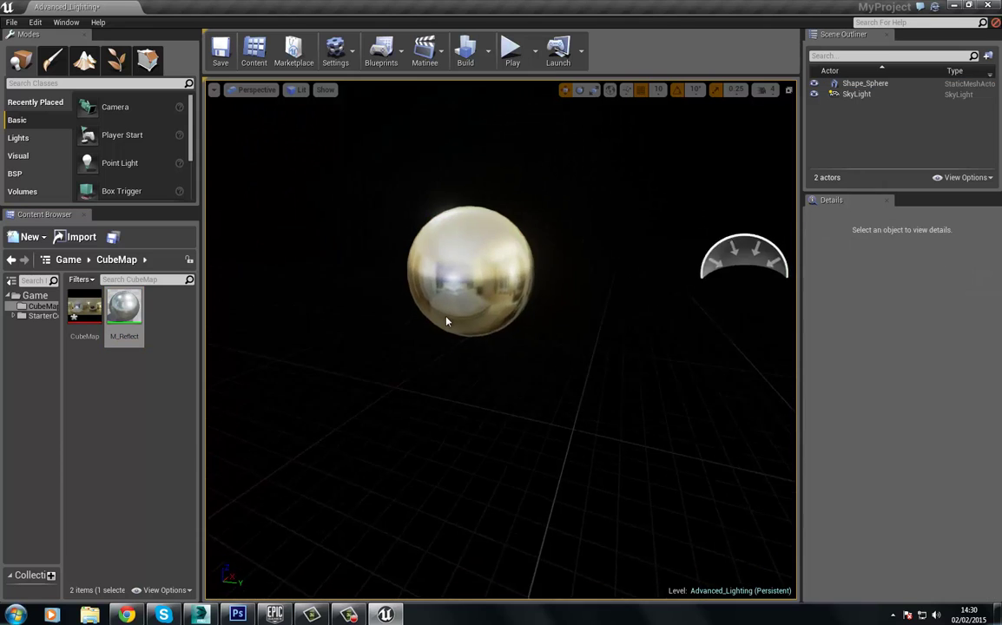
pyautogui.scroll(5, 444, 298)
pyautogui.moveTo(444, 298); pyautogui.dragTo(476, 340)
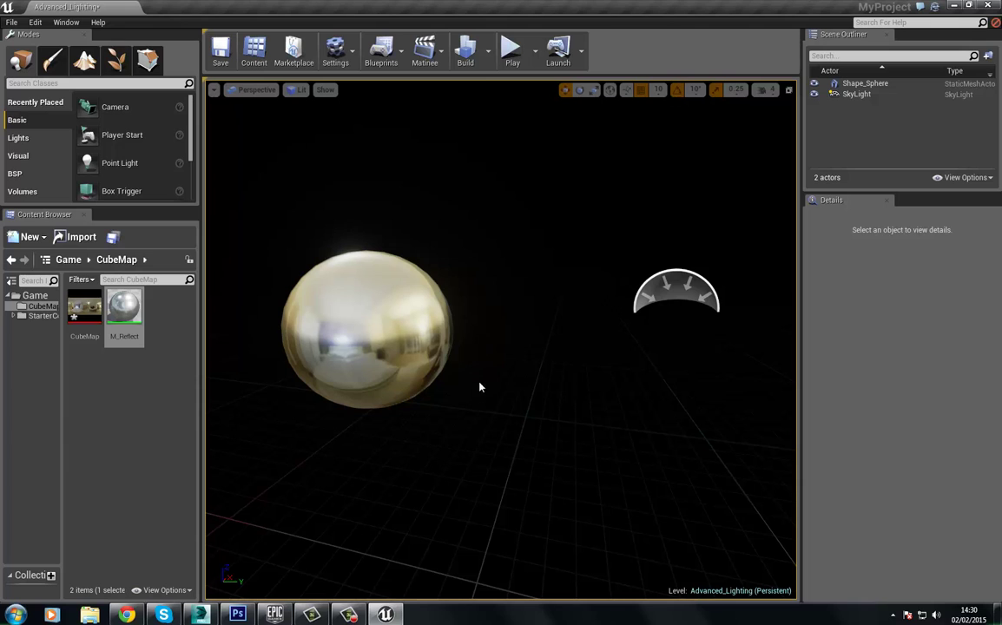
pyautogui.moveTo(480, 387)
pyautogui.mouseDown()
pyautogui.moveTo(482, 374)
pyautogui.moveTo(477, 393)
pyautogui.mouseUp()
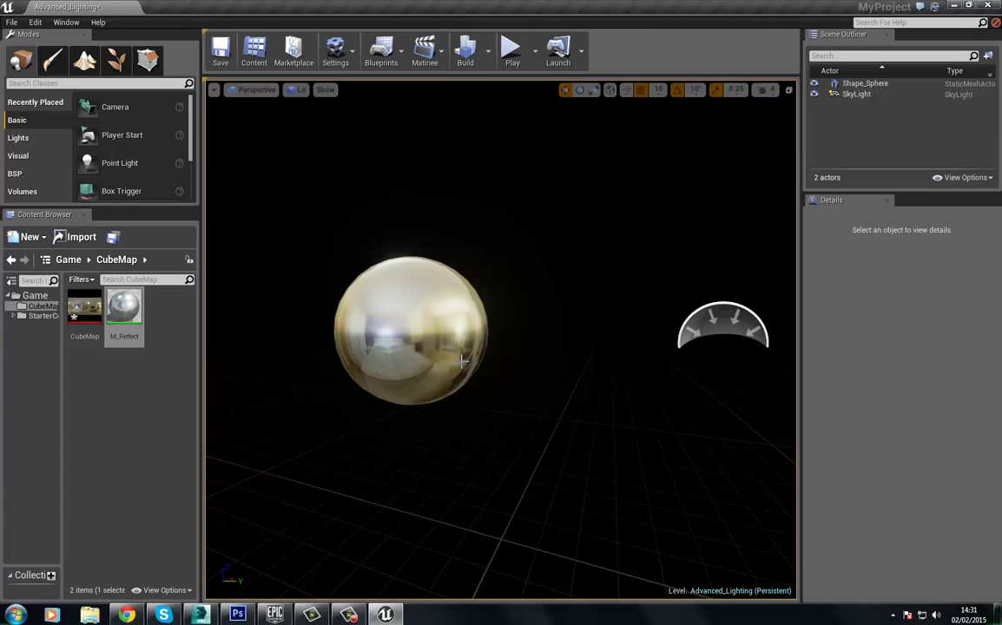